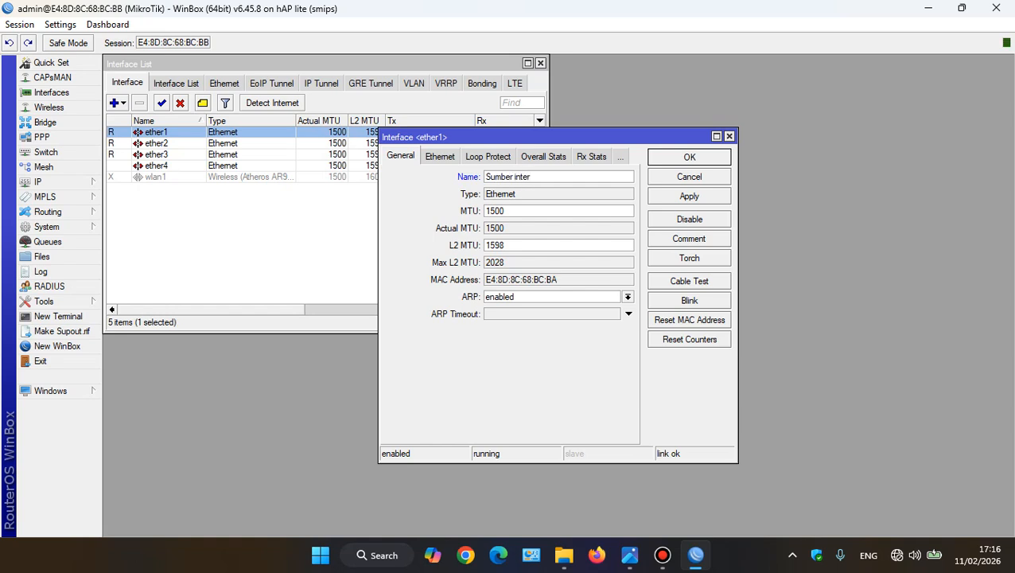
Complete the ether1 interface's name as "Sumber internet" and save it
type("net")
left_click(689, 197)
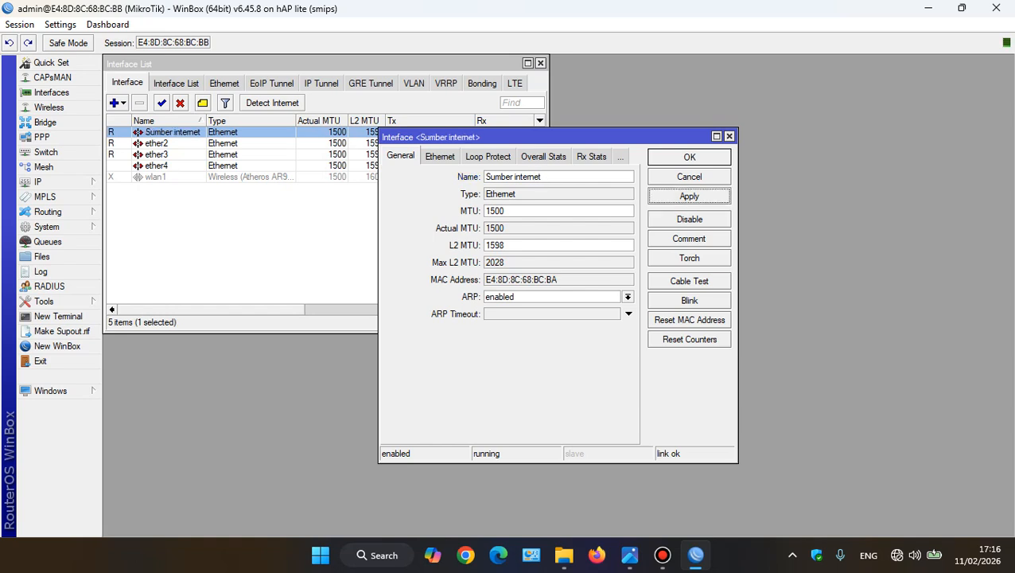
left_click(689, 156)
Rename the ether2 interface as "eth2-Laptop" and save it
left_click(156, 143)
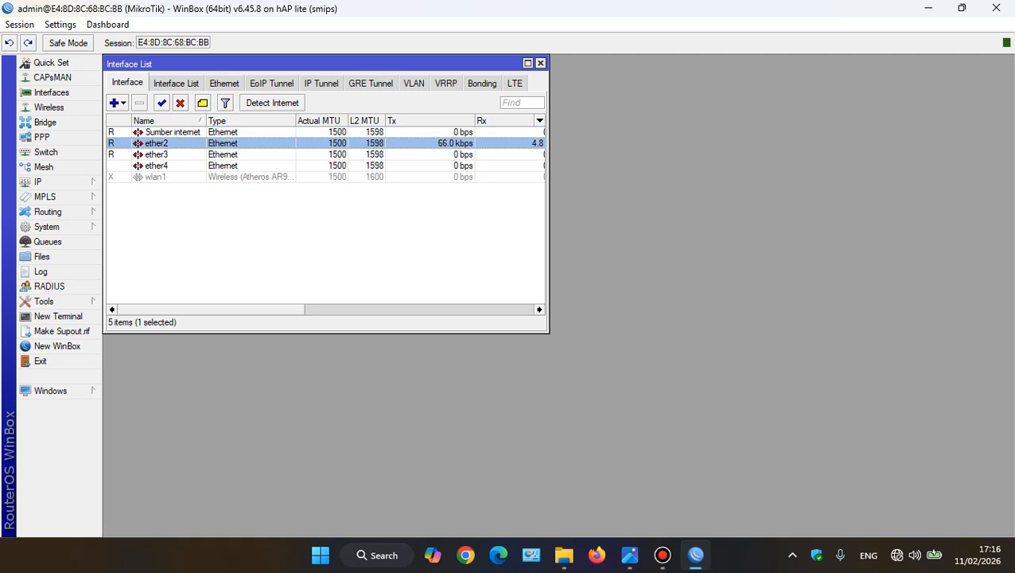
double_click(156, 144)
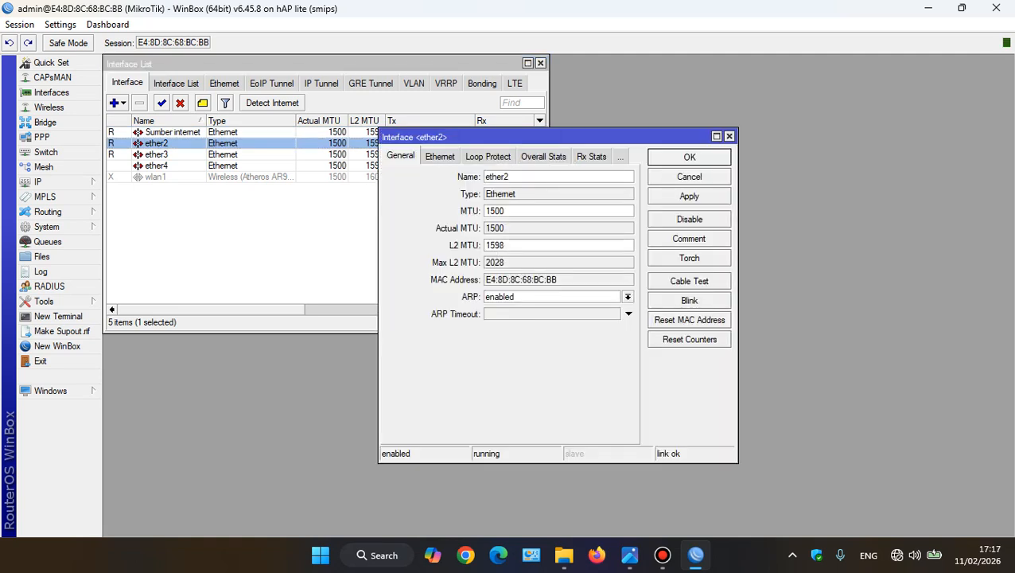
key("BackSpace")
key("BackSpace")
type("2-Laptop")
left_click(690, 197)
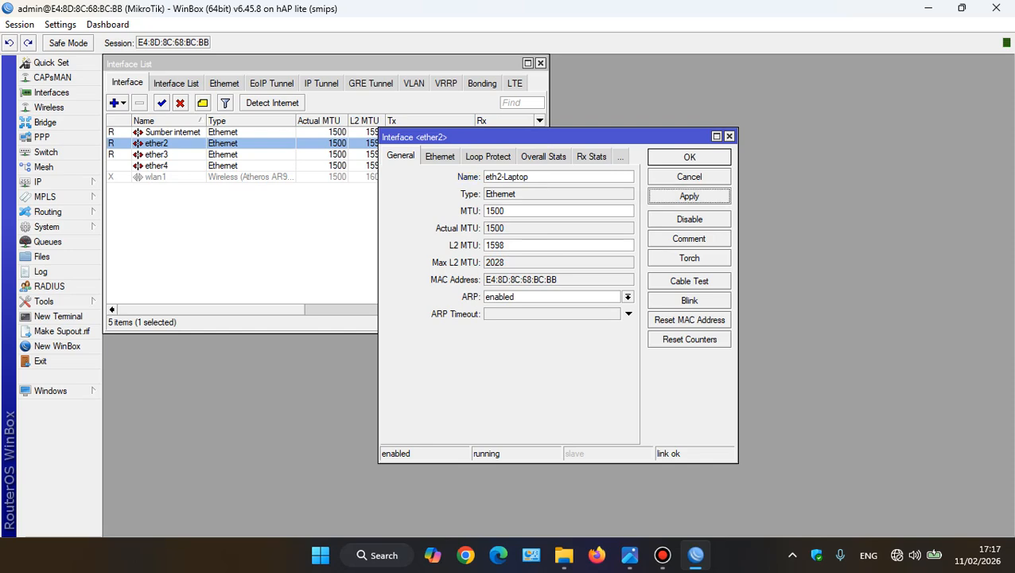
left_click(689, 158)
Rename the ether3 interface as "eth3-penghubungke-mikro2" and save it
left_click(157, 155)
right_click(149, 154)
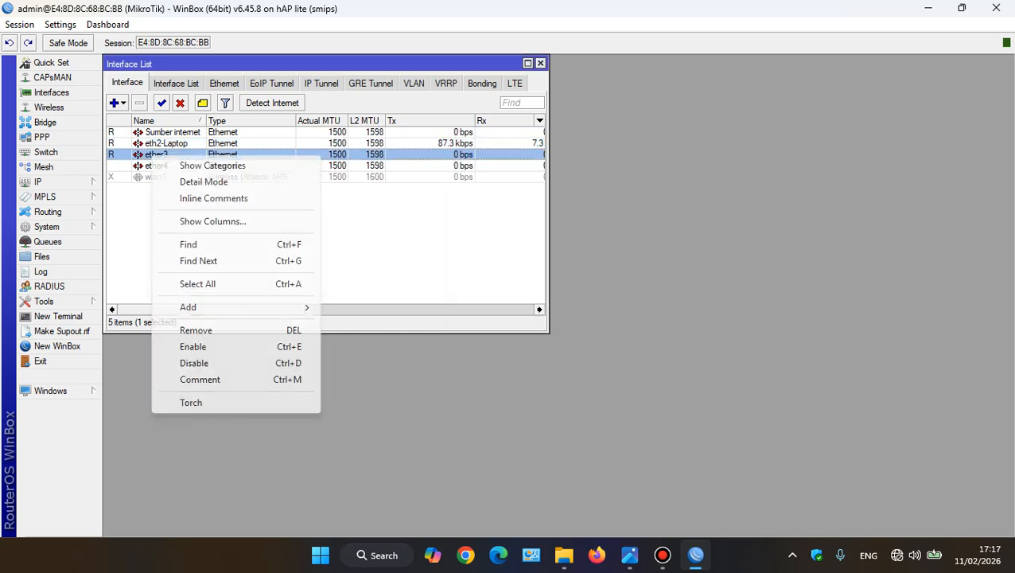
double_click(149, 154)
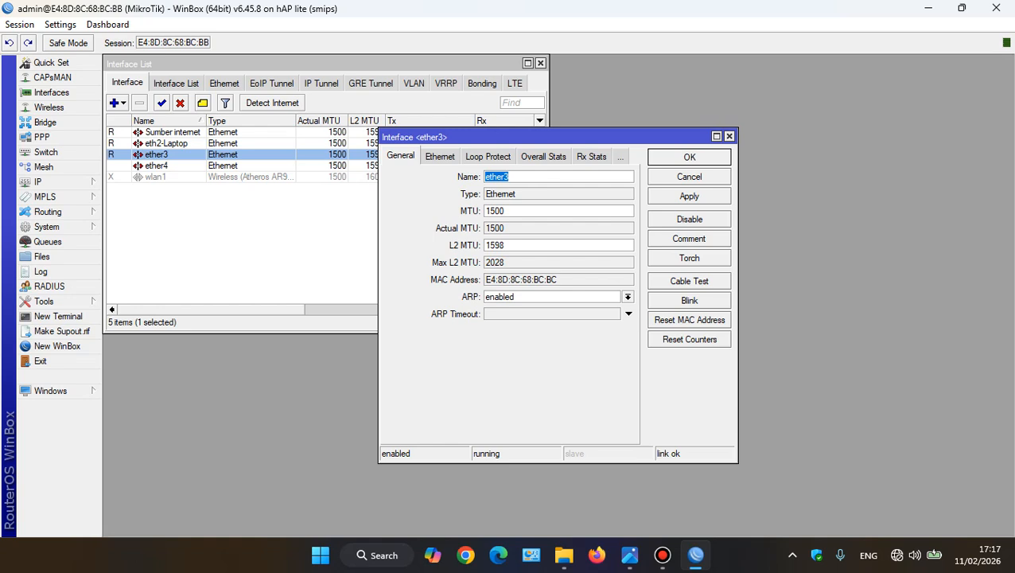
left_click(510, 176)
key("BackSpace")
key("BackSpace")
key("BackSpace")
type("3-penghubungke")
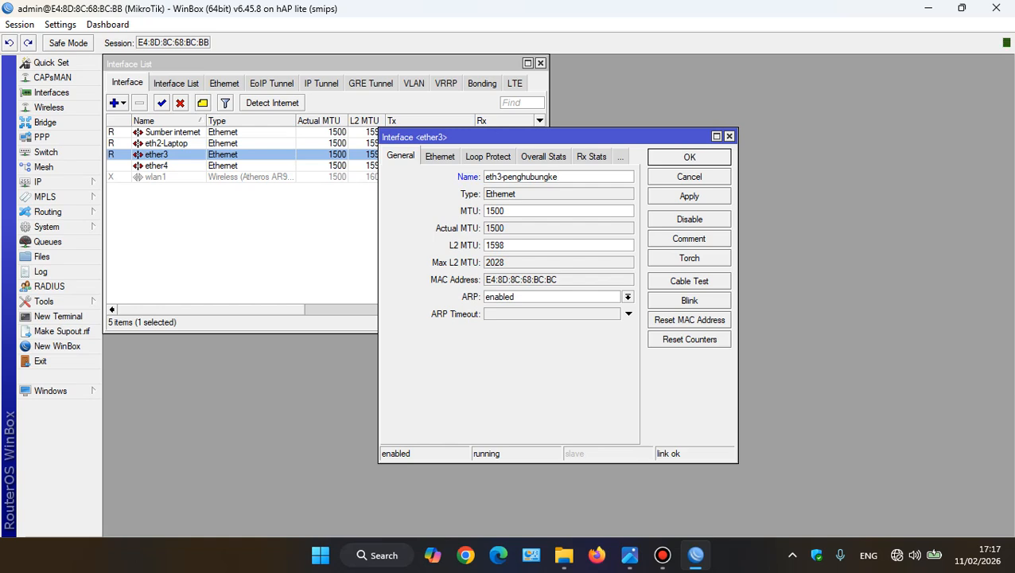
type("mo")
key("BackSpace")
key("BackSpace")
type("-mikro")
key("Return")
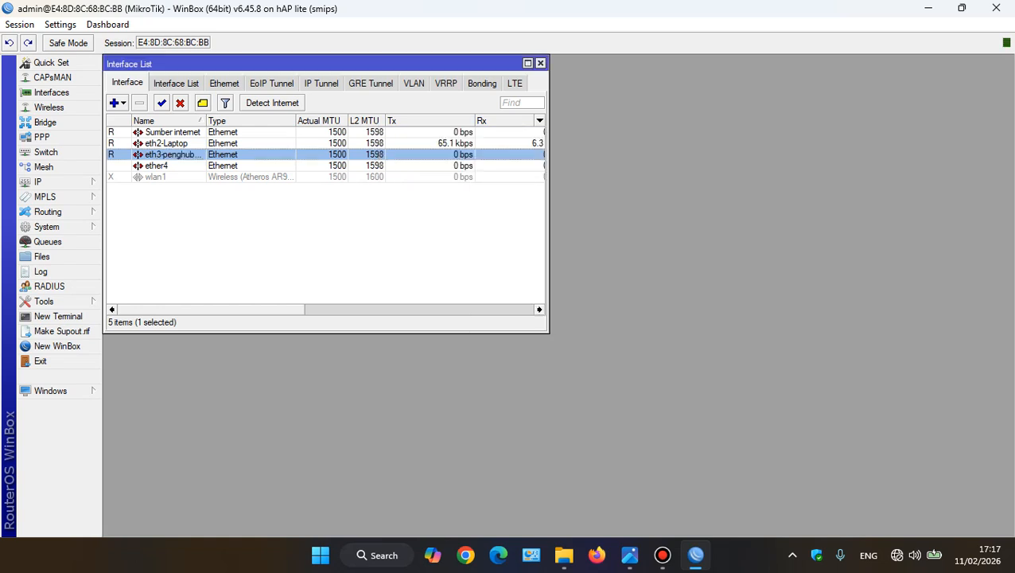
Widen the Name column of the interface list so the full interface names fit
left_click(166, 121)
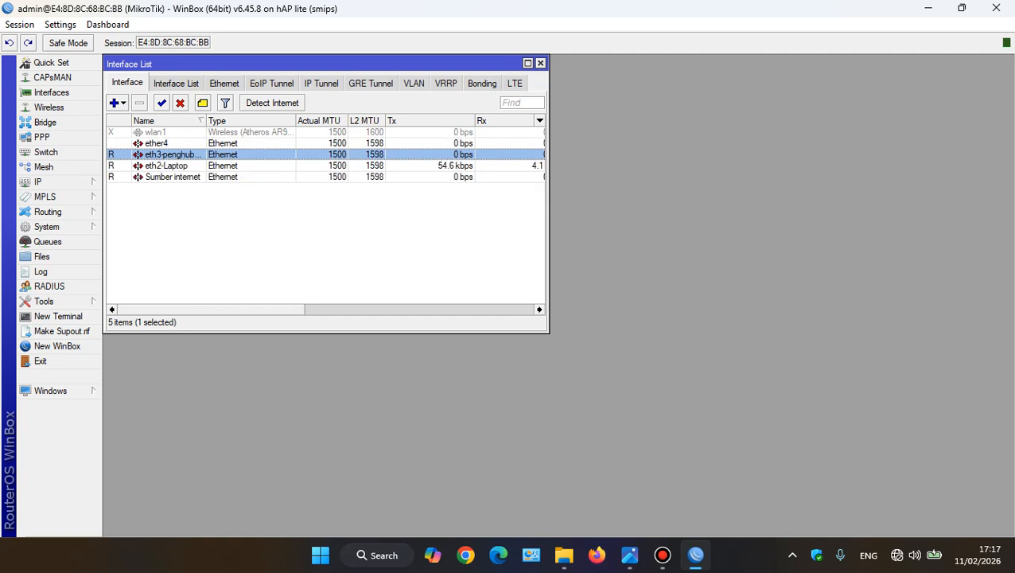
left_click(166, 121)
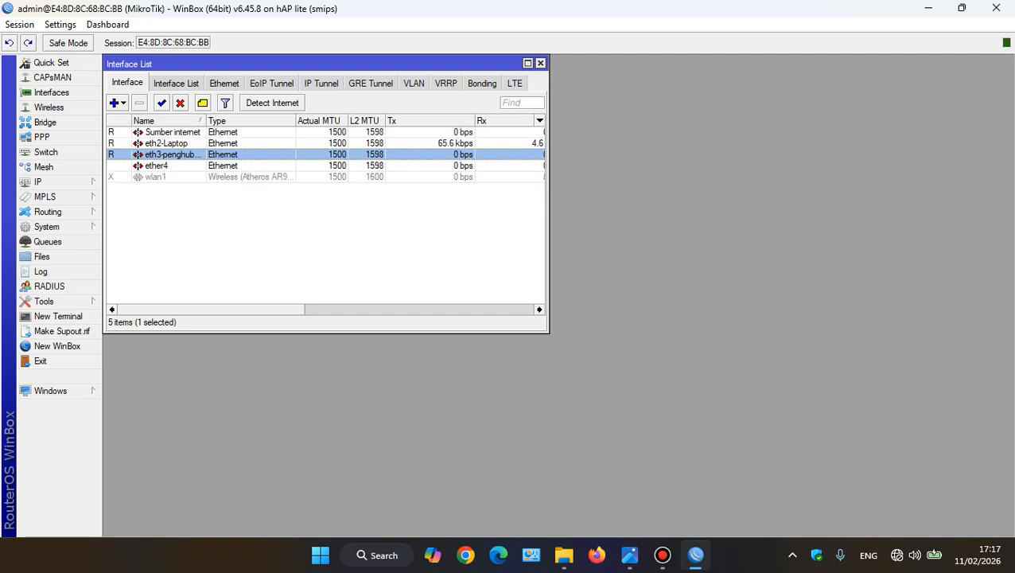
left_click_drag(206, 120, 265, 121)
left_click(172, 132)
left_click(169, 144)
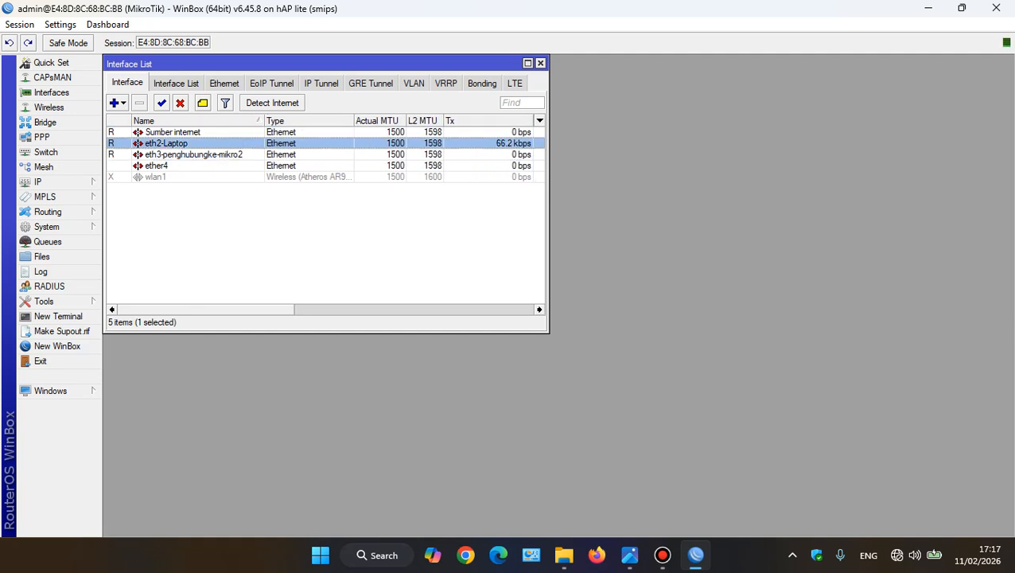
left_click(175, 155)
left_click(173, 132)
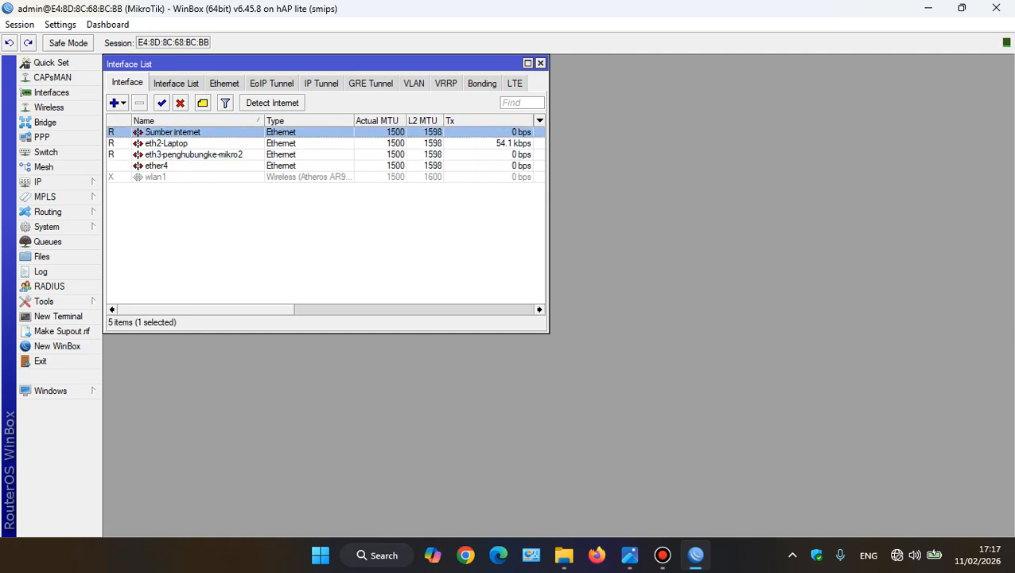
Add a DHCP client on the Sumber internet interface, keeping peer DNS, peer NTP and the default route enabled
left_click(50, 182)
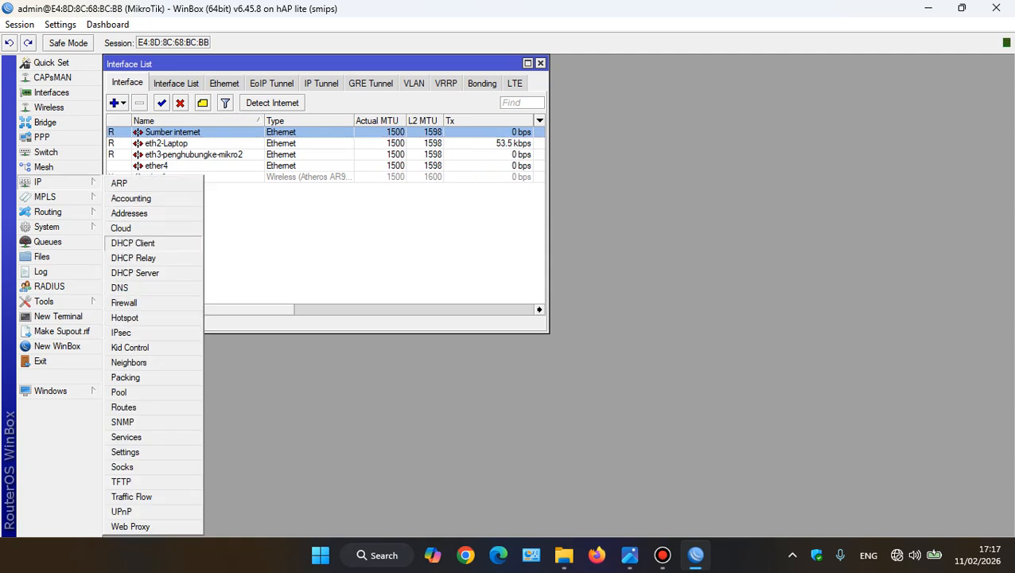
left_click(133, 242)
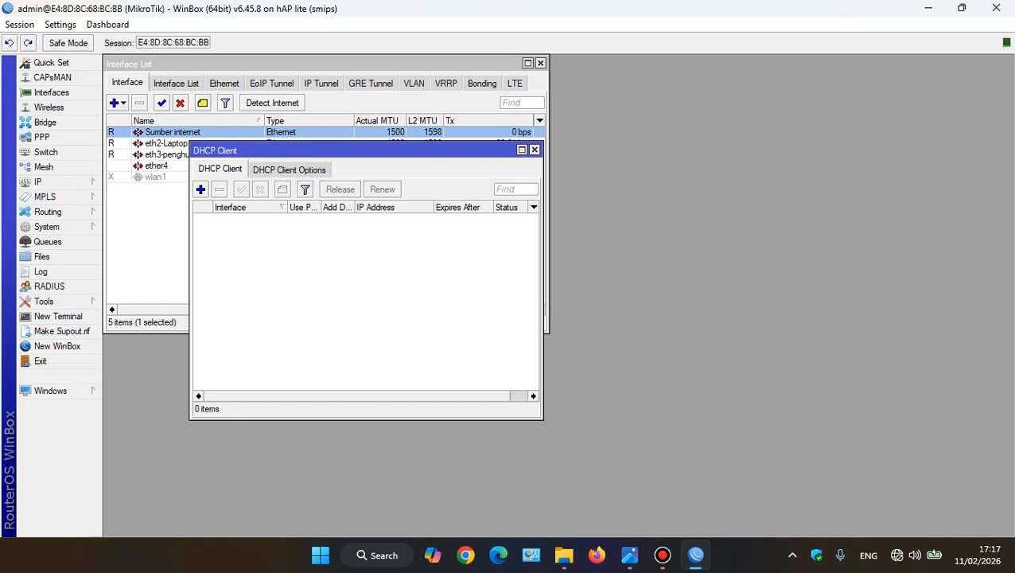
left_click(201, 188)
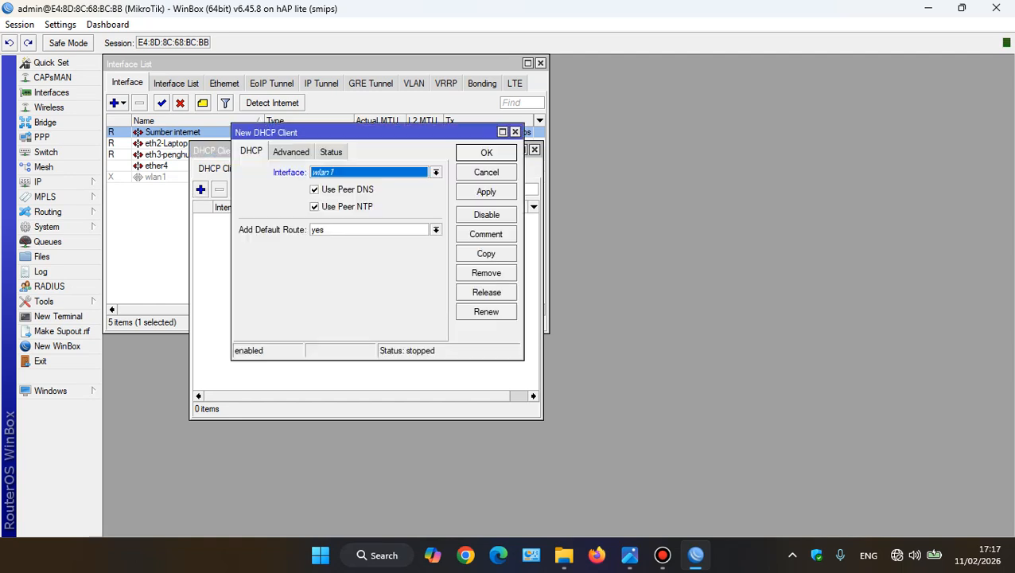
left_click(436, 173)
left_click(338, 184)
left_click(486, 192)
left_click(487, 153)
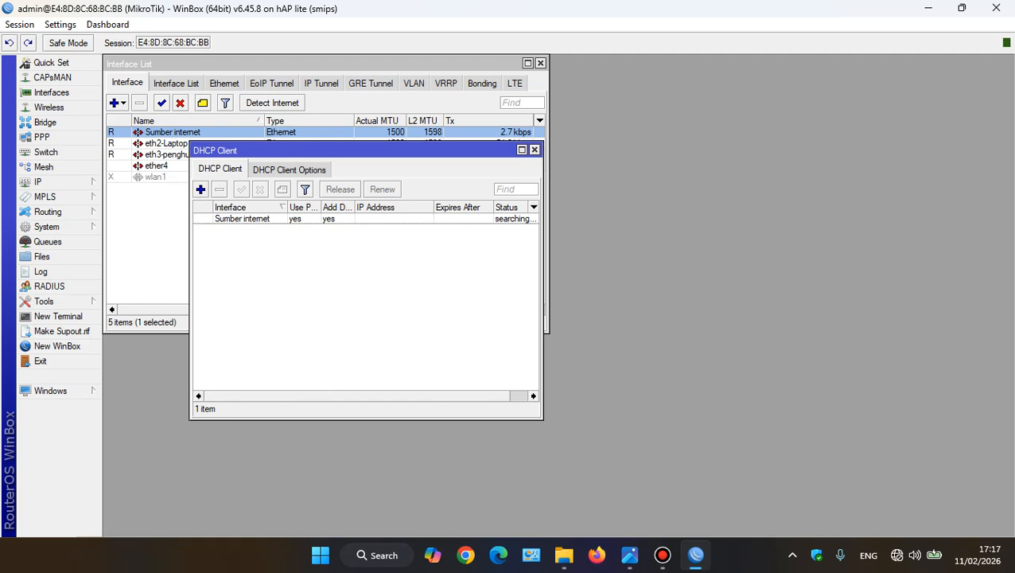
left_click(389, 219)
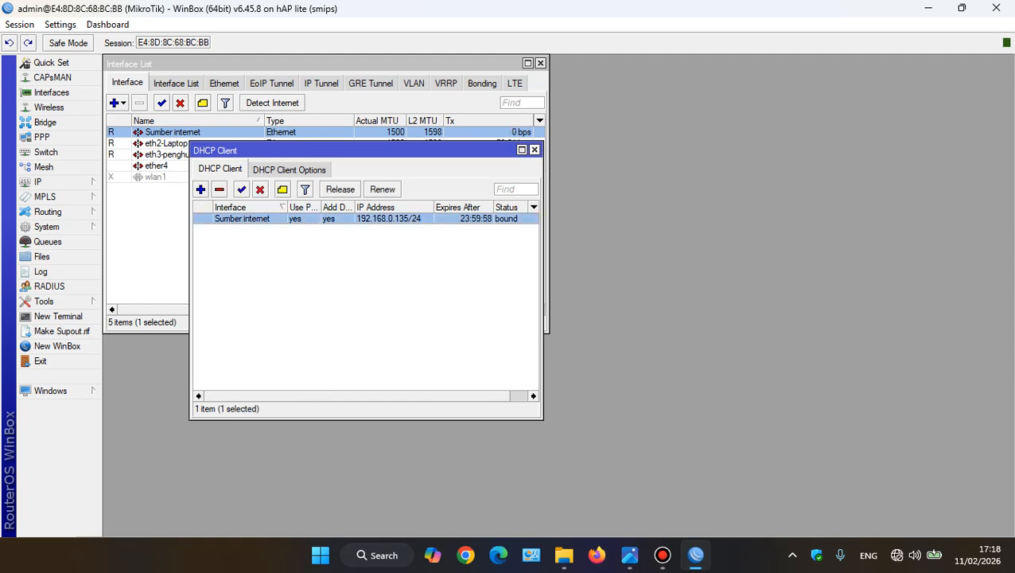
left_click(535, 149)
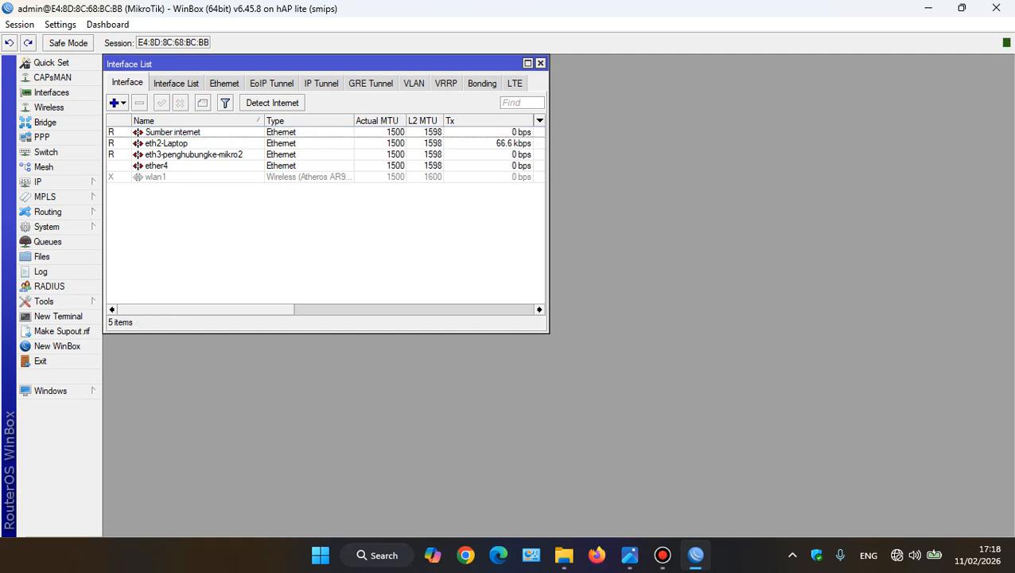
Check the network topology image and add the IP address 1.1.1.1/27 to the eth2-Laptop interface
left_click(38, 182)
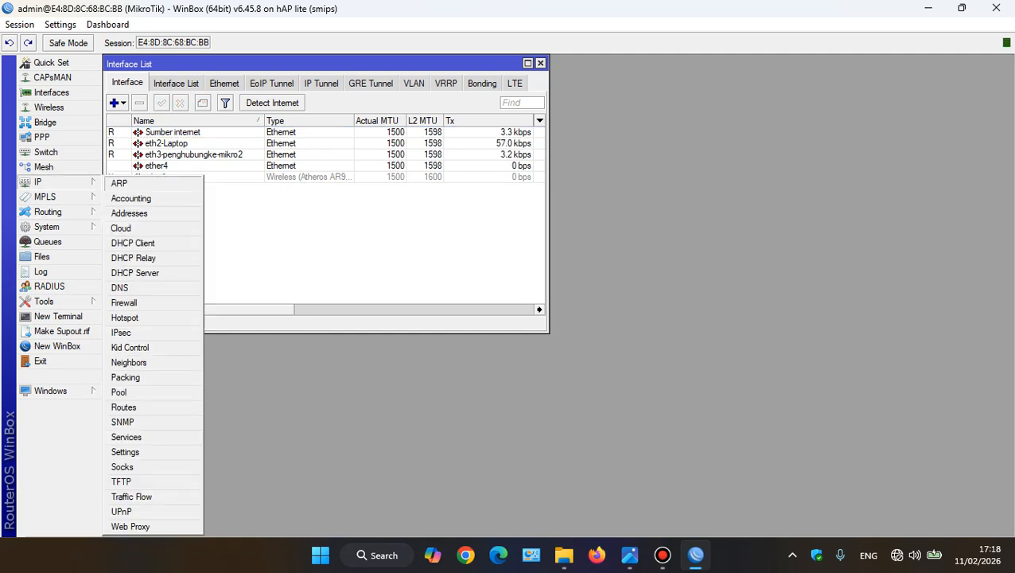
left_click(129, 213)
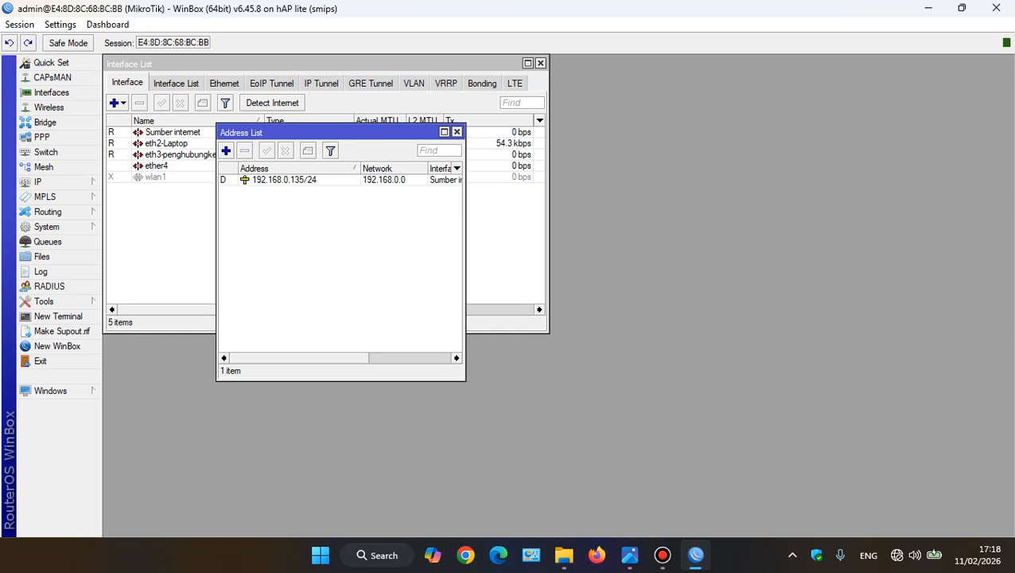
left_click(629, 555)
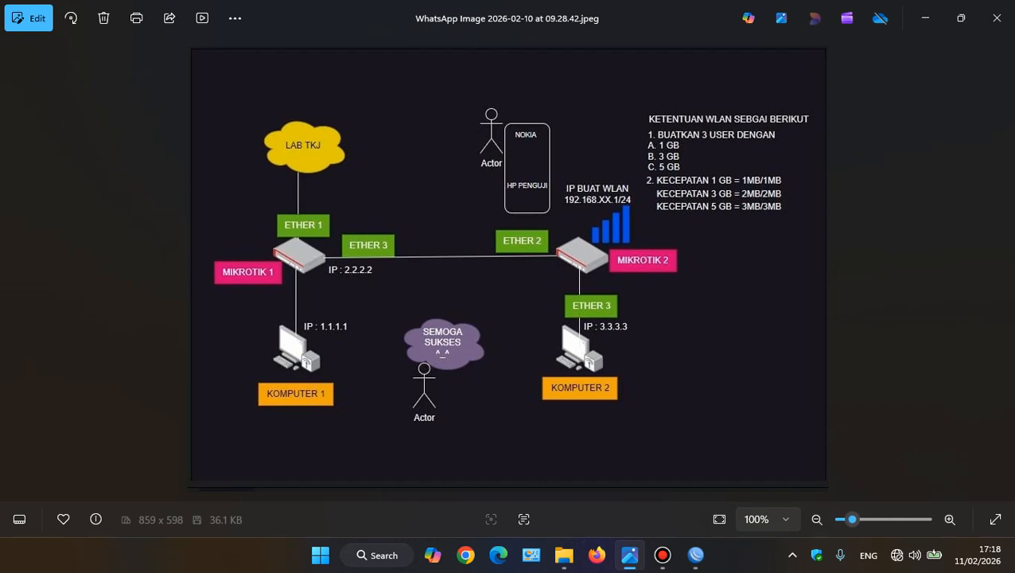
left_click(629, 555)
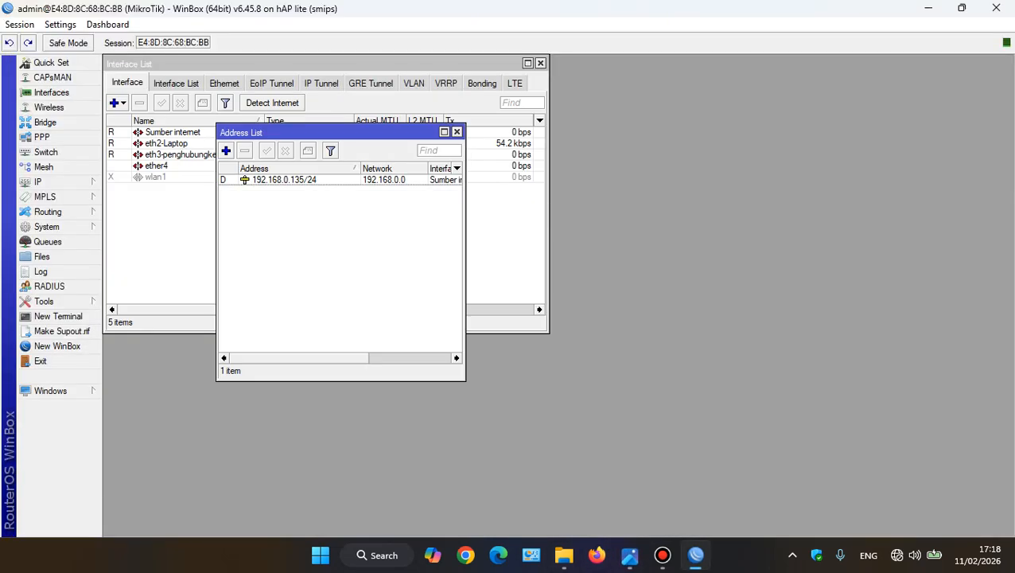
left_click(226, 150)
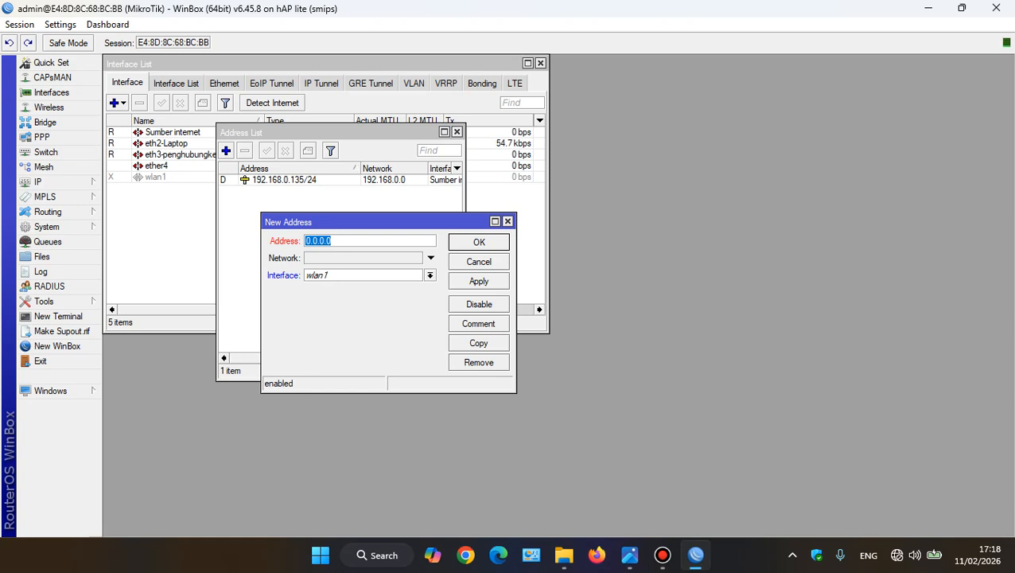
type("1.1.1.1/25")
key("BackSpace")
type("7")
left_click(430, 275)
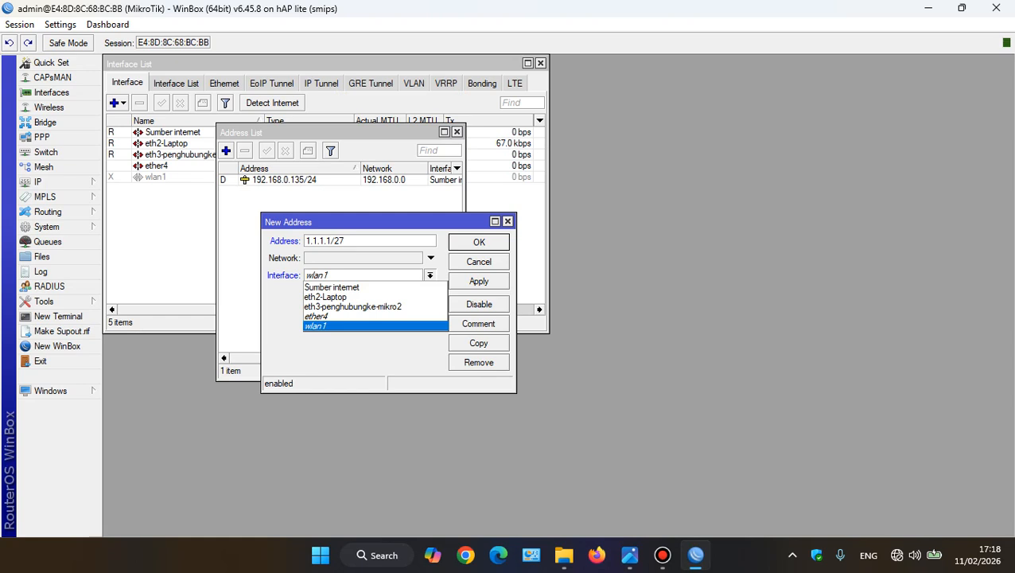
left_click(343, 297)
left_click(479, 281)
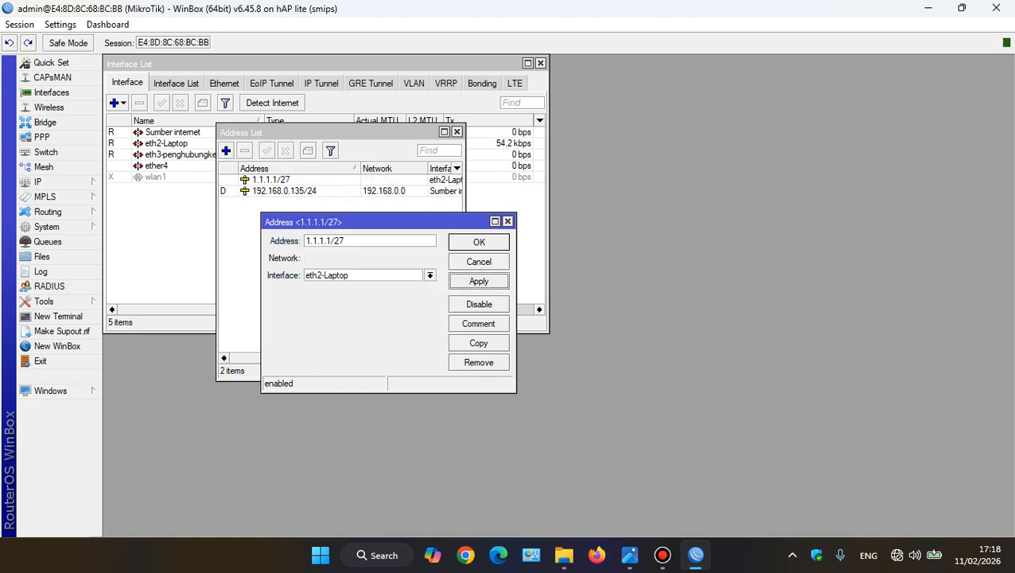
left_click(479, 242)
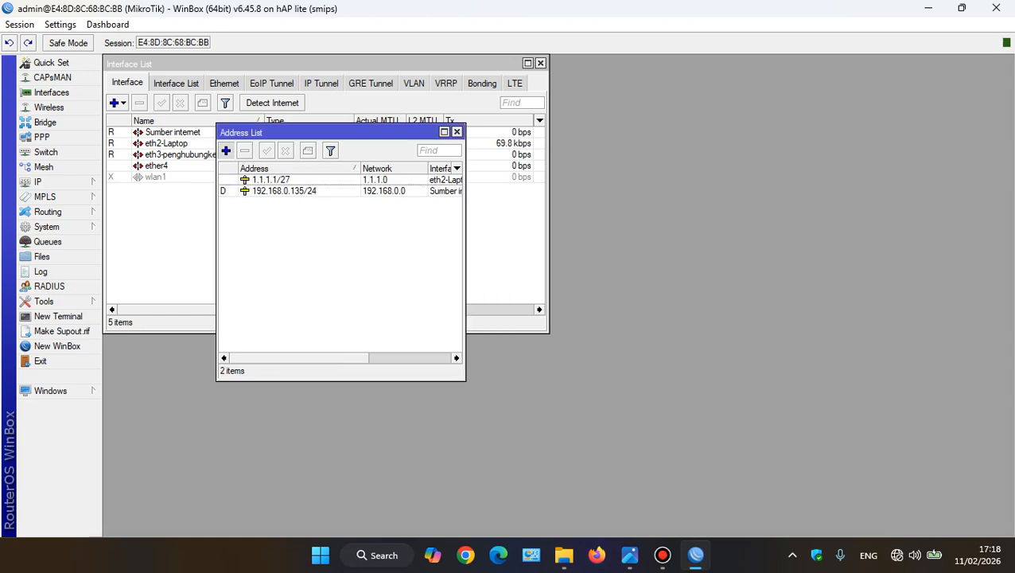
Add the IP address 2.2.2.2/27 to the eth3-penghubungke-mikro2 interface and close the address list
left_click(226, 150)
type("2.")
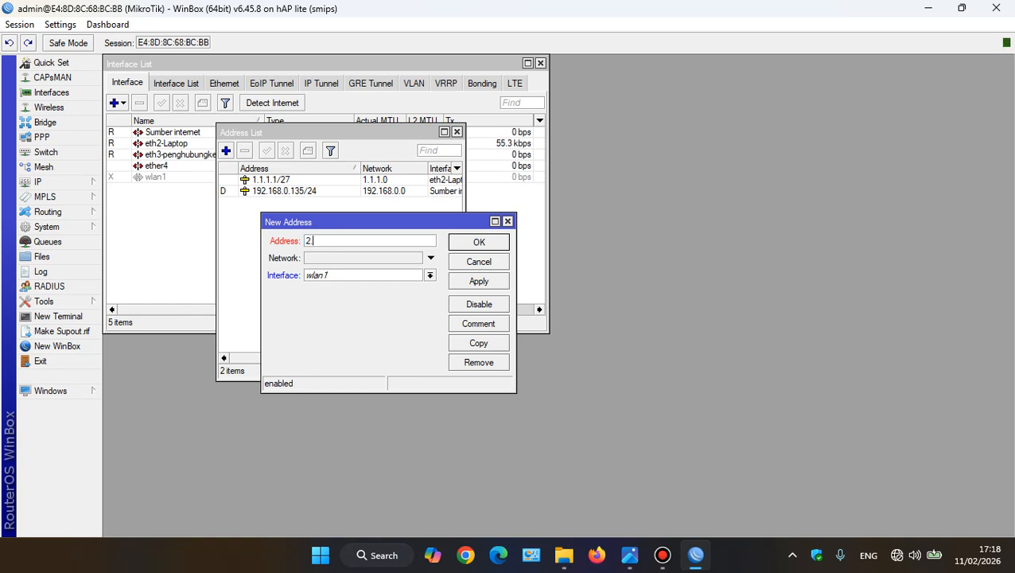
type("2.2.2/27")
left_click(430, 276)
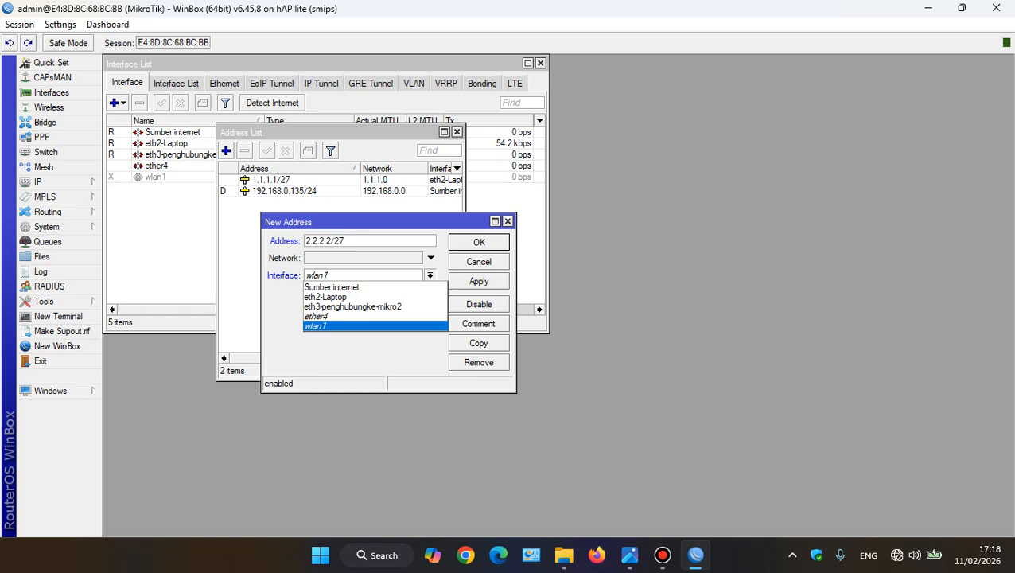
left_click(358, 306)
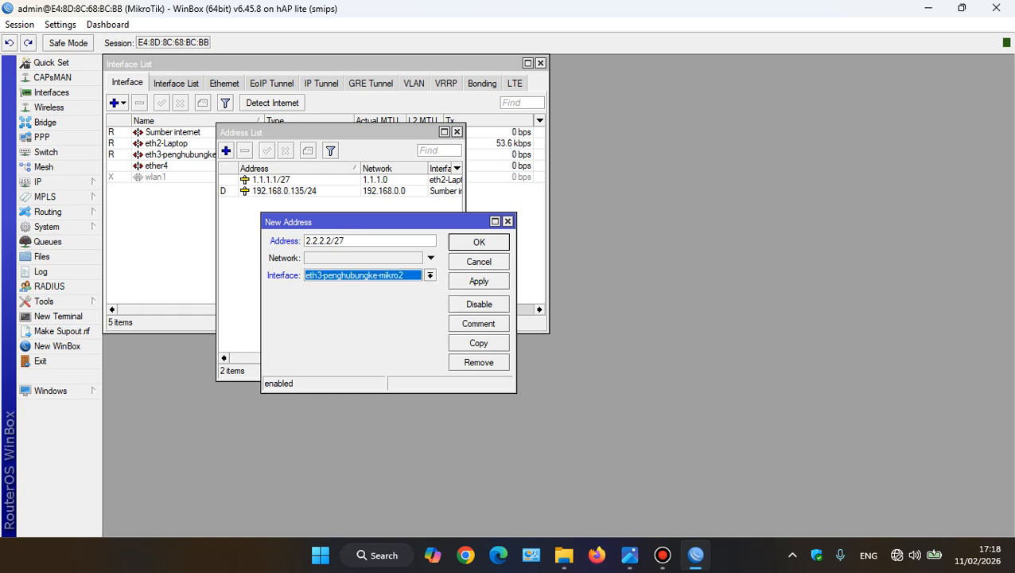
left_click(479, 281)
left_click(479, 242)
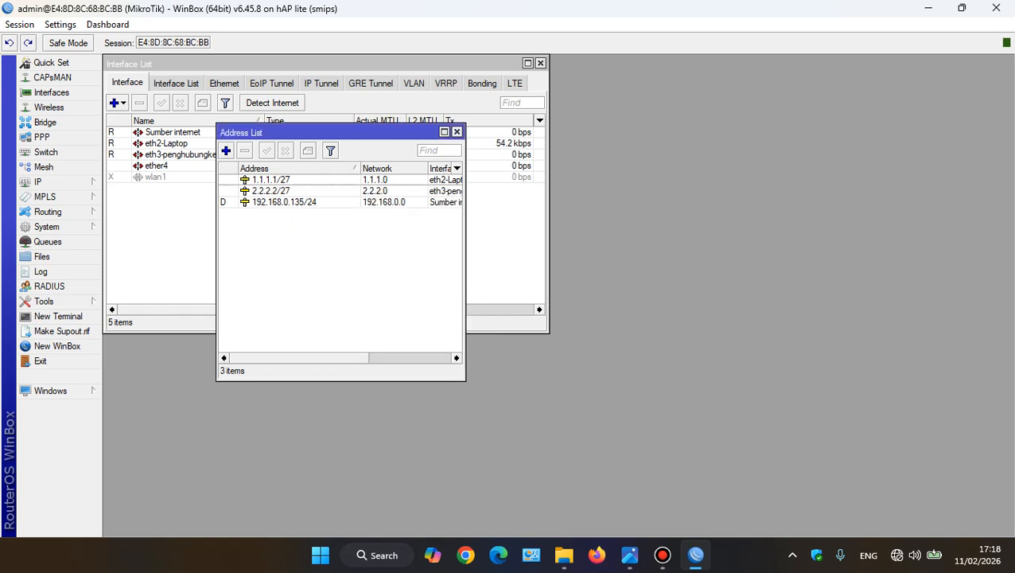
left_click(456, 131)
Allow remote requests in the DNS settings and set the DNS server to 8.8.8.8
left_click(38, 181)
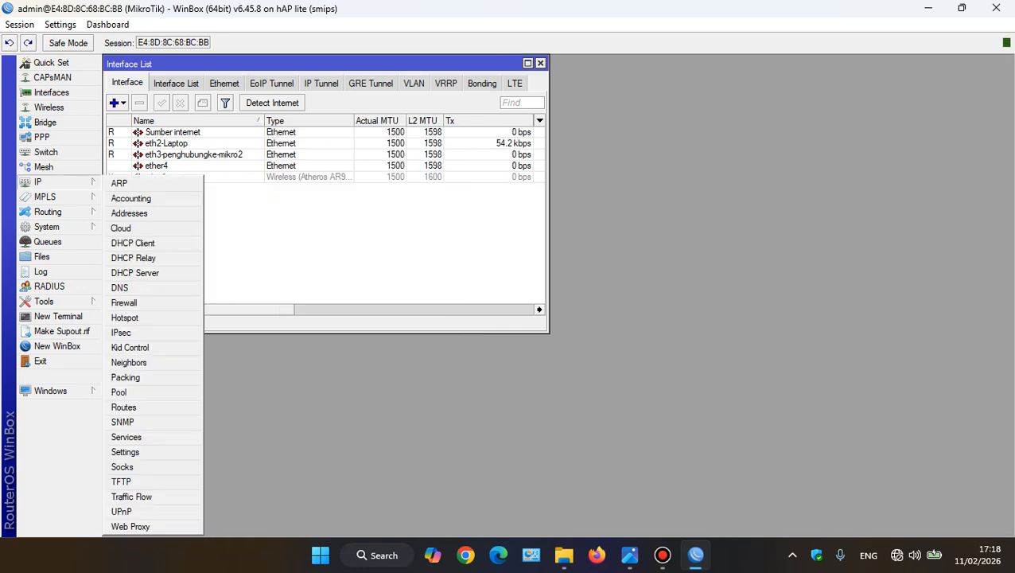
left_click(120, 287)
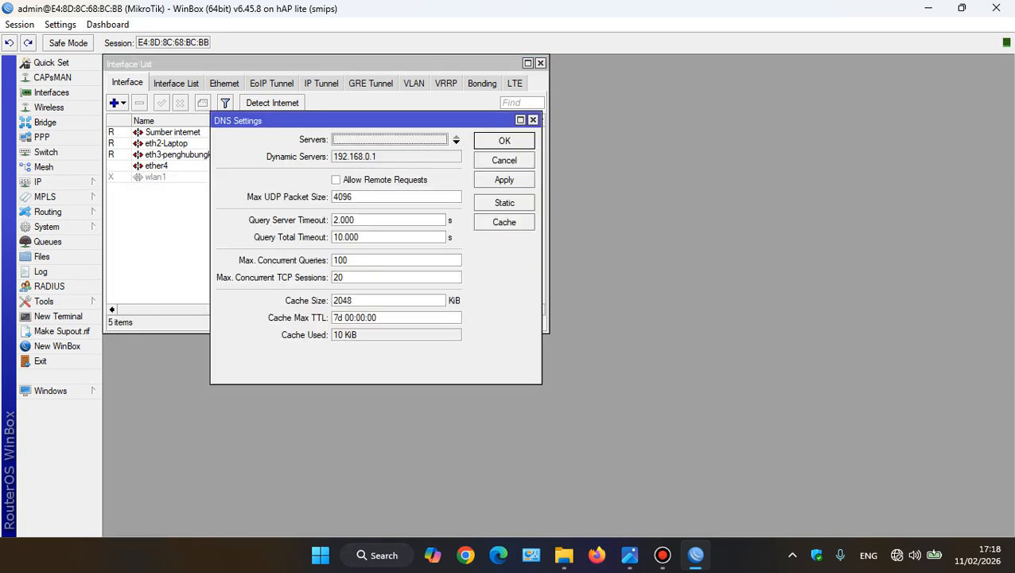
left_click(337, 179)
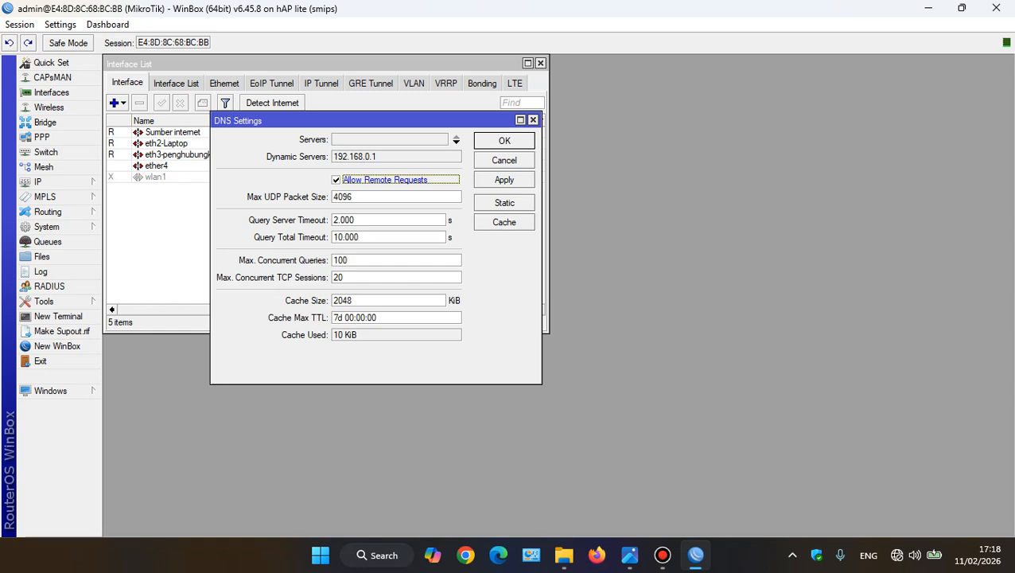
left_click(457, 142)
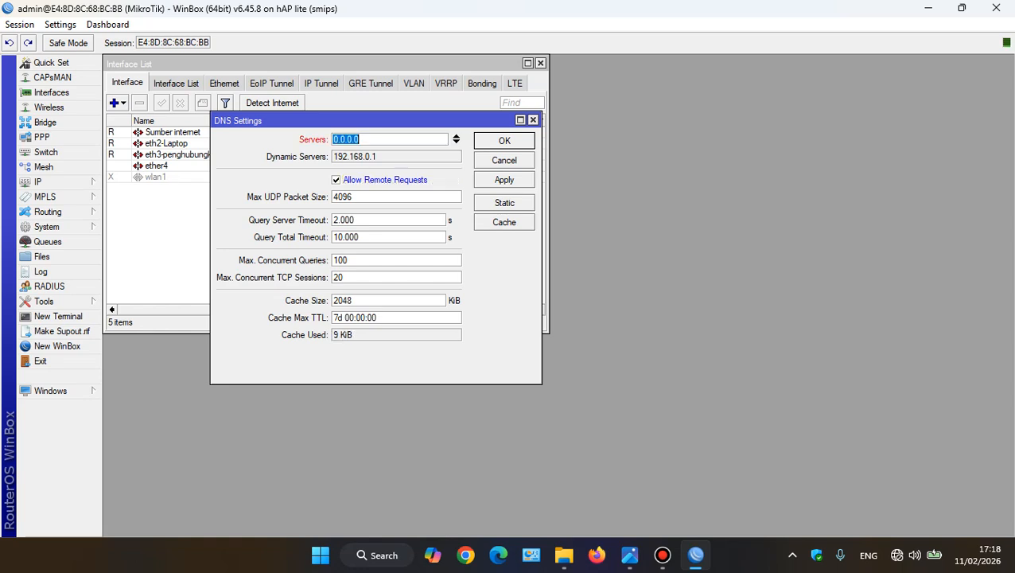
type("8.8.8.8")
left_click(504, 180)
left_click(504, 141)
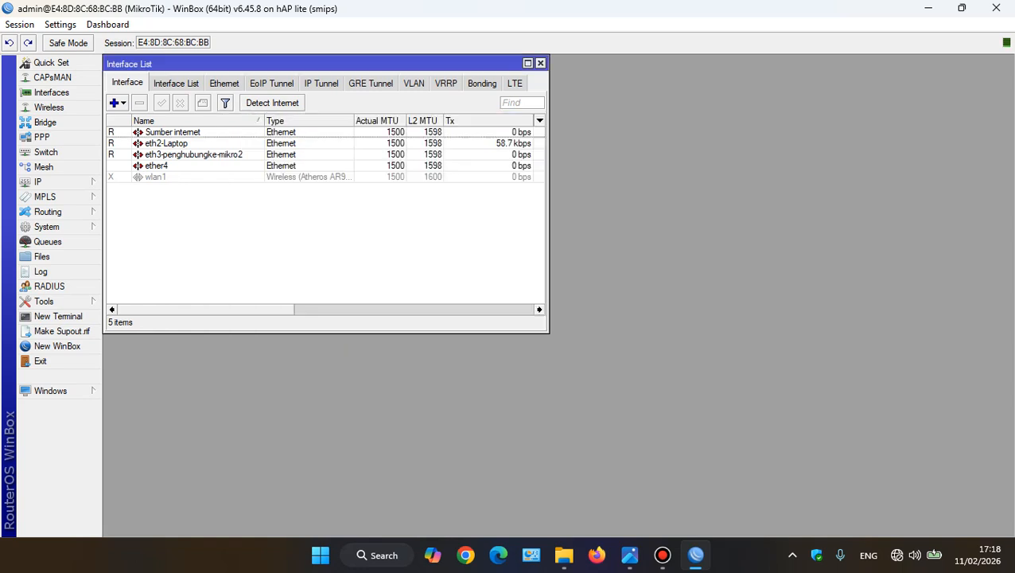
Create a firewall NAT rule on the srcnat chain with Sumber internet as the outgoing interface
left_click(38, 182)
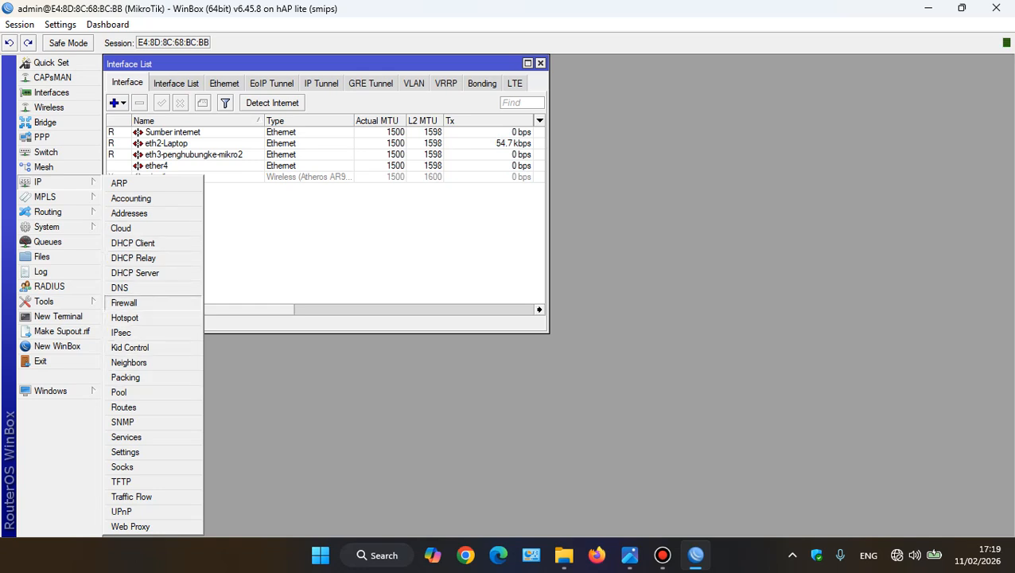
left_click(123, 302)
left_click(197, 183)
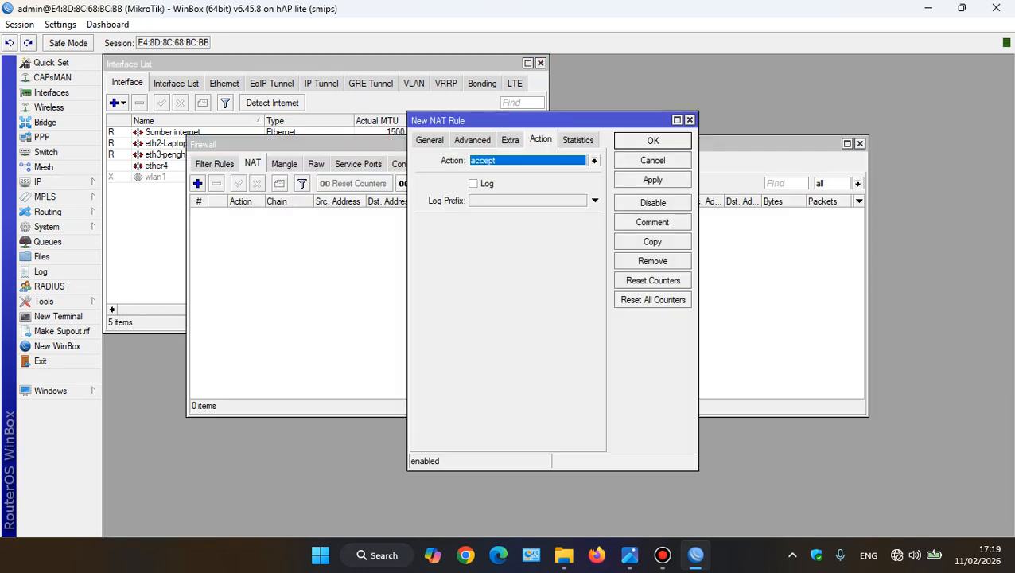
left_click(430, 141)
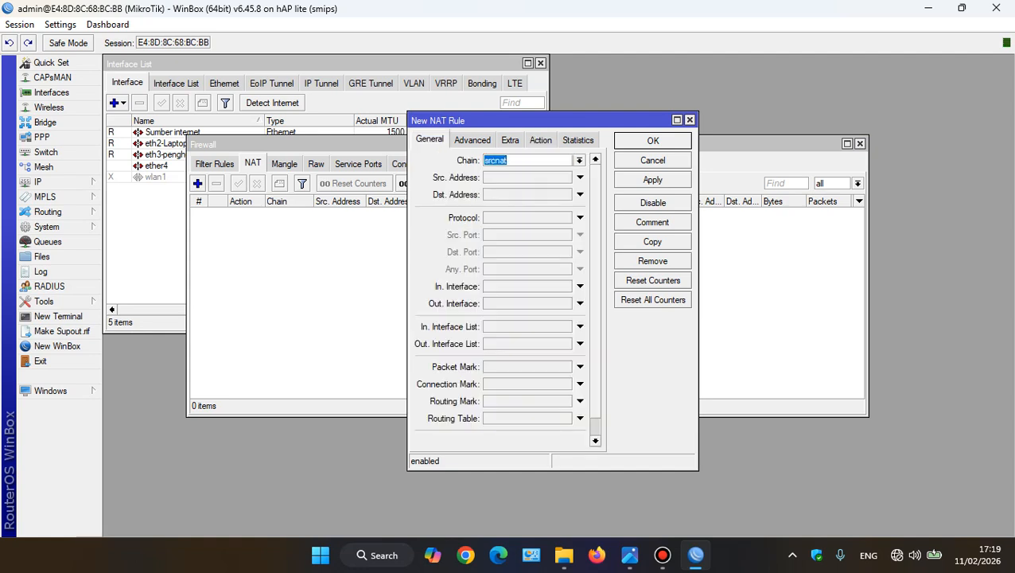
left_click(580, 303)
left_click(608, 303)
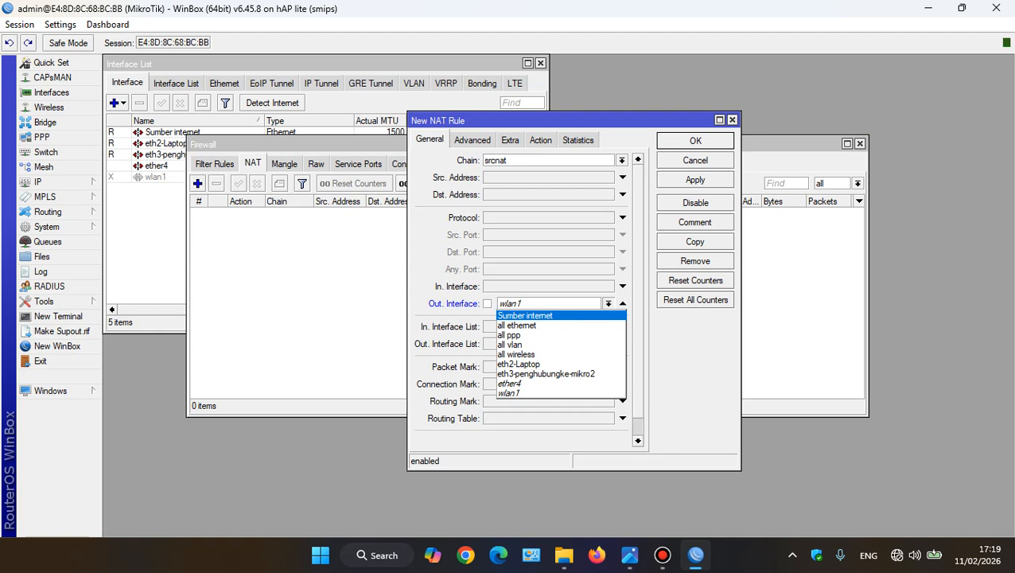
left_click(526, 316)
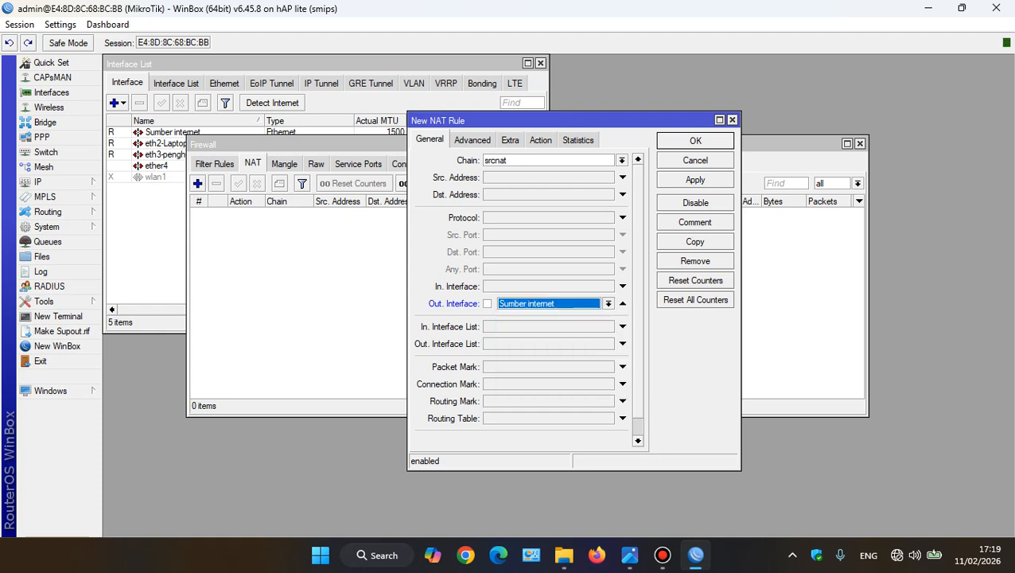
Set the NAT rule's action to masquerade, save it, and move the Firewall window below the interface names
left_click(540, 140)
left_click(636, 160)
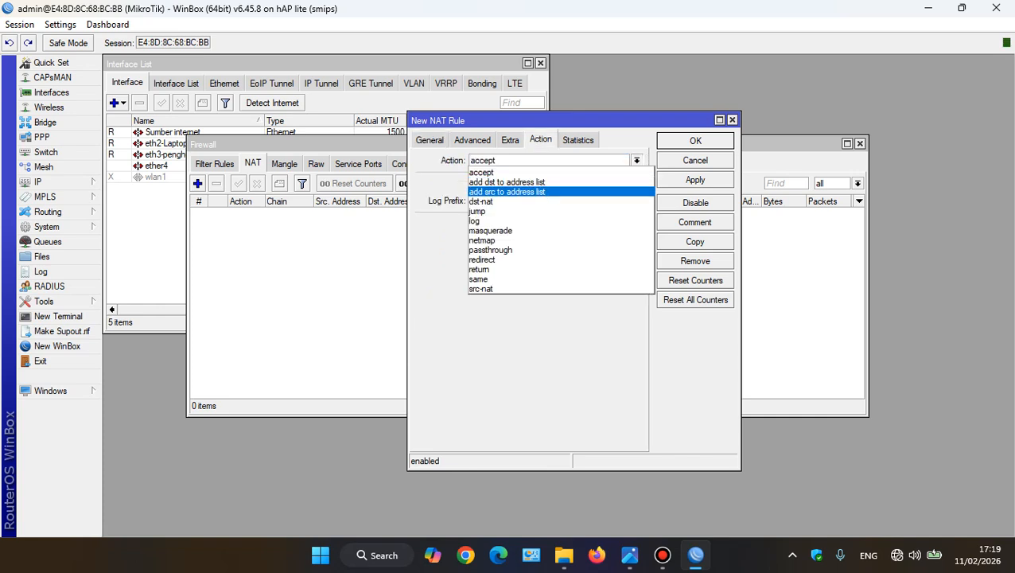
left_click(491, 230)
left_click(696, 180)
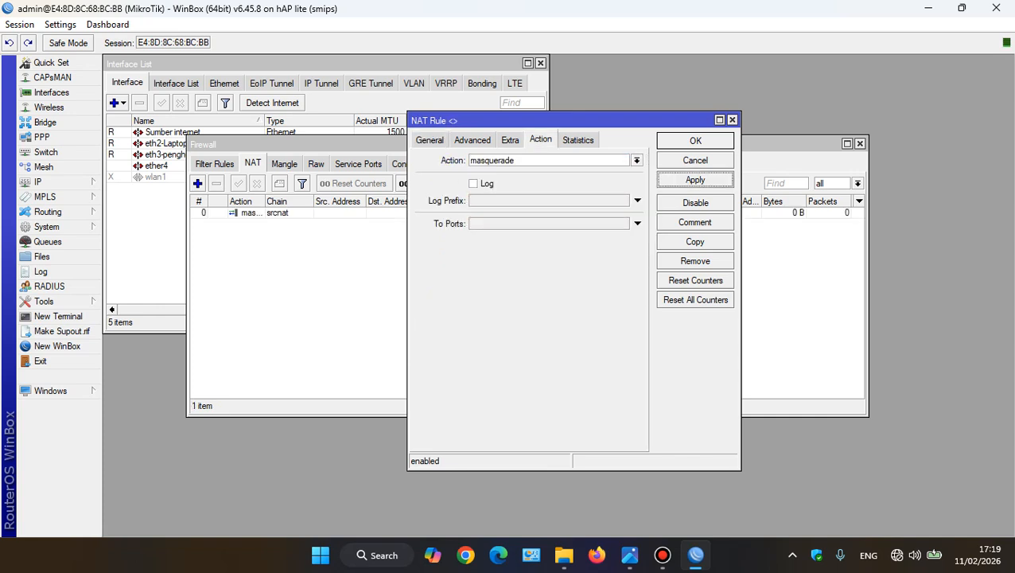
left_click(696, 140)
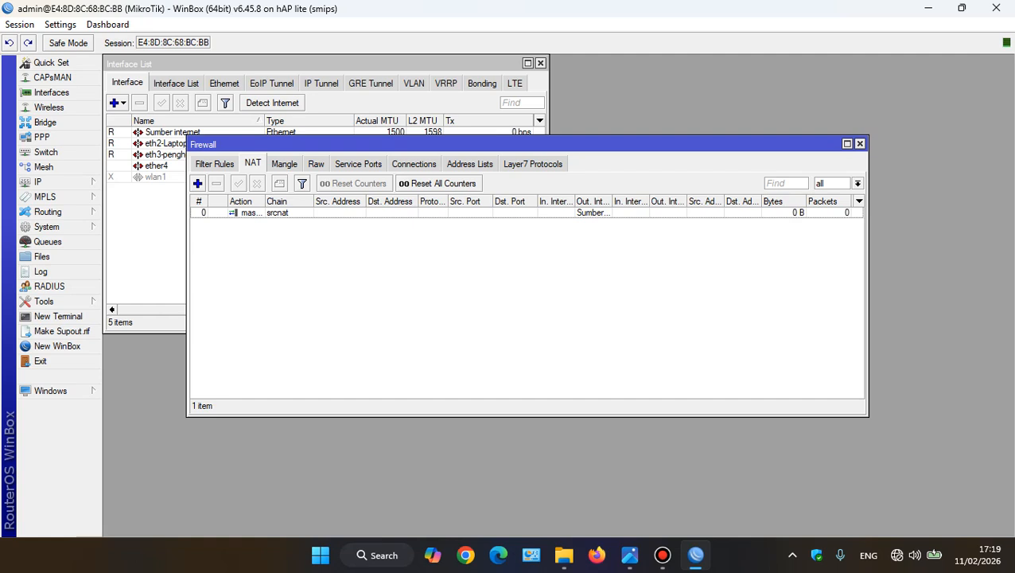
left_click_drag(636, 144, 562, 203)
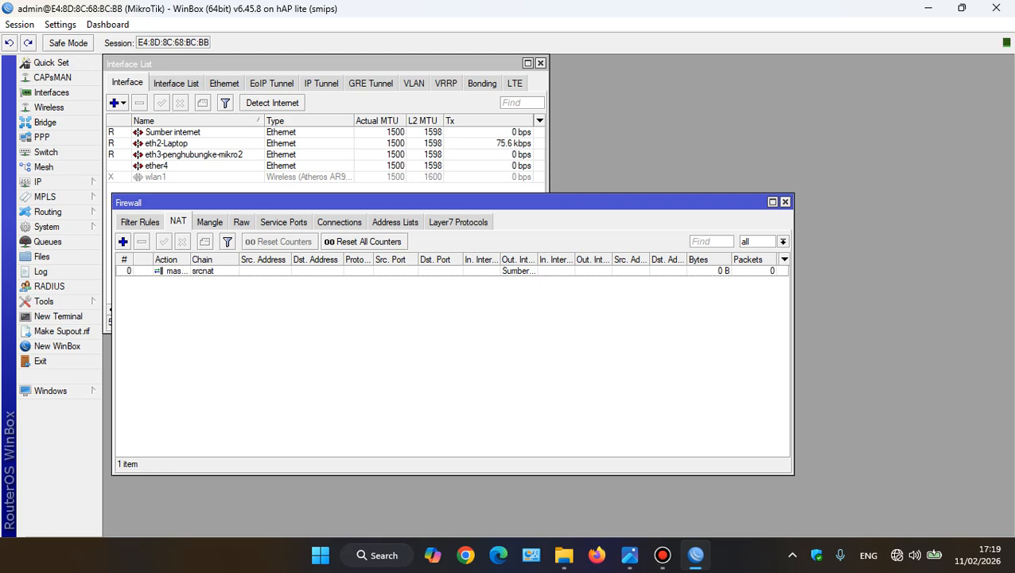
left_click_drag(562, 202, 621, 203)
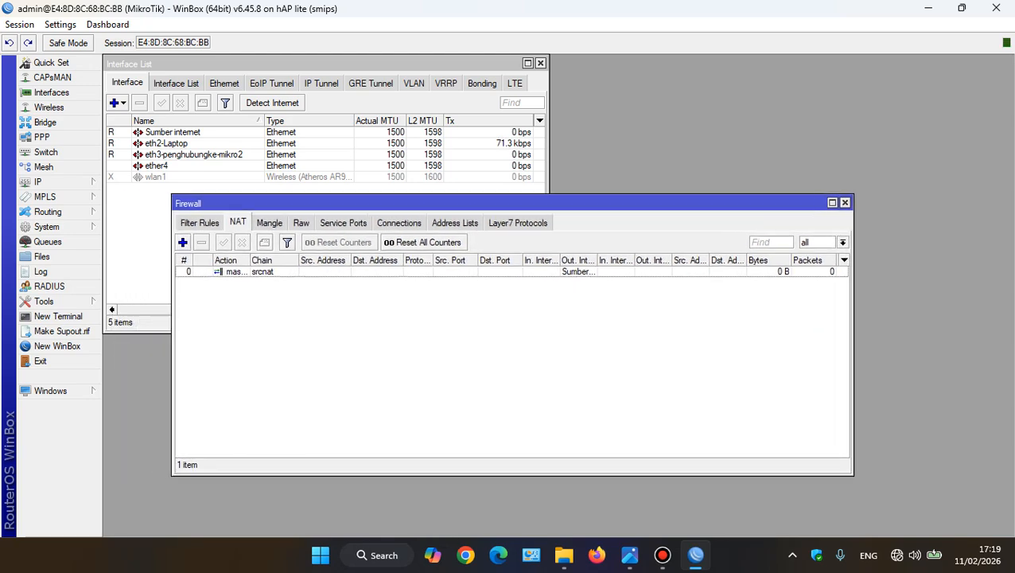
Switch to Word and create a blank document
key("super")
type("mikr")
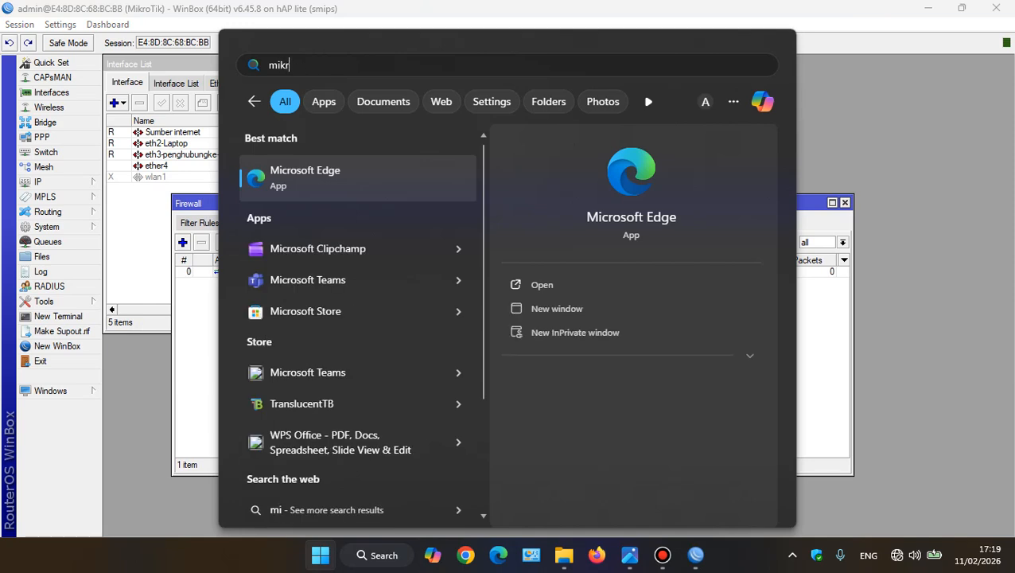
key("BackSpace")
key("BackSpace")
type("word")
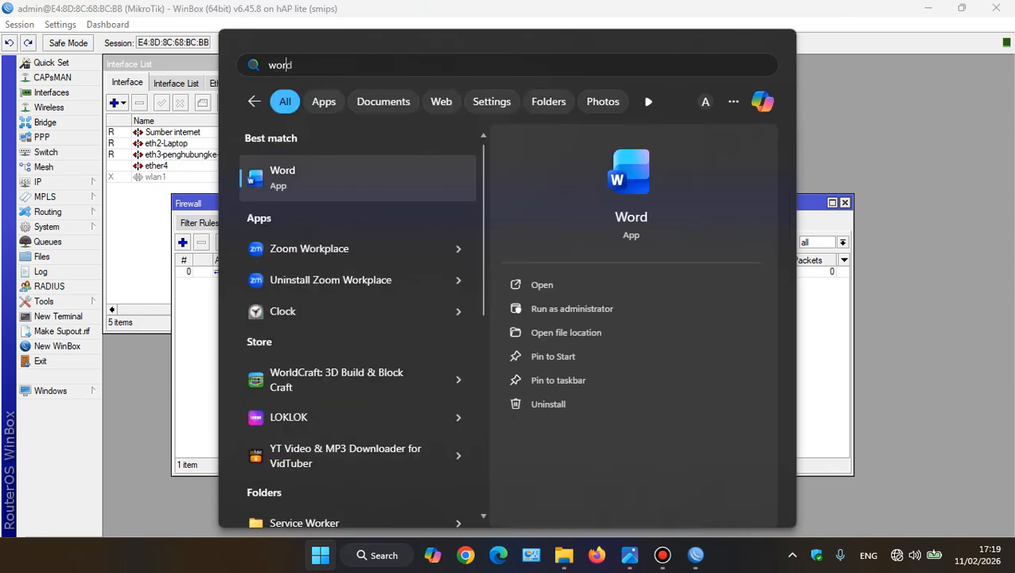
key("Return")
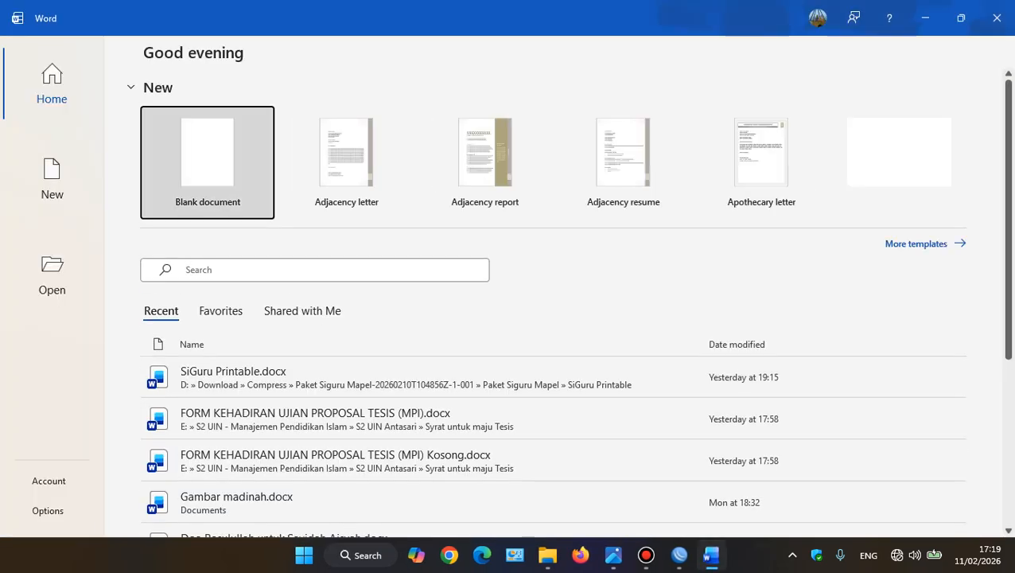
key("Return")
Write the title MIKROTIK 1 on the document's first line and start a new line below it
type("MIK")
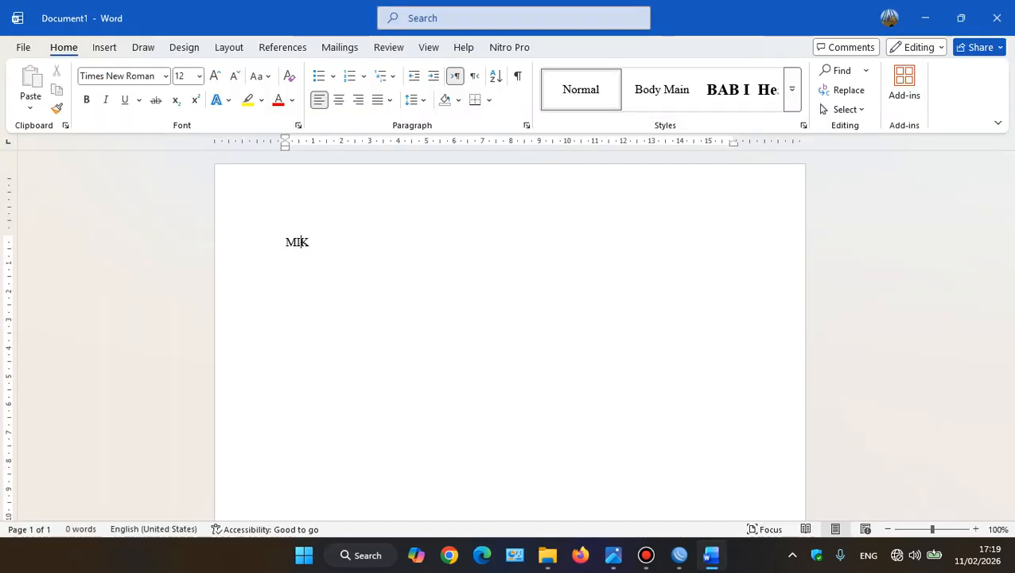
type("ROTIK 1")
key("Return")
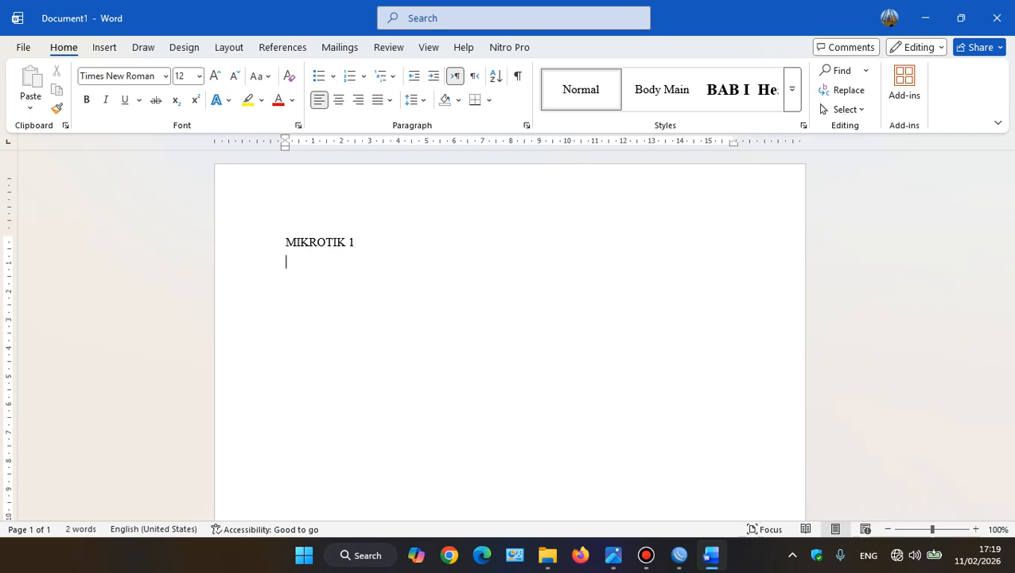
type("1")
key("BackSpace")
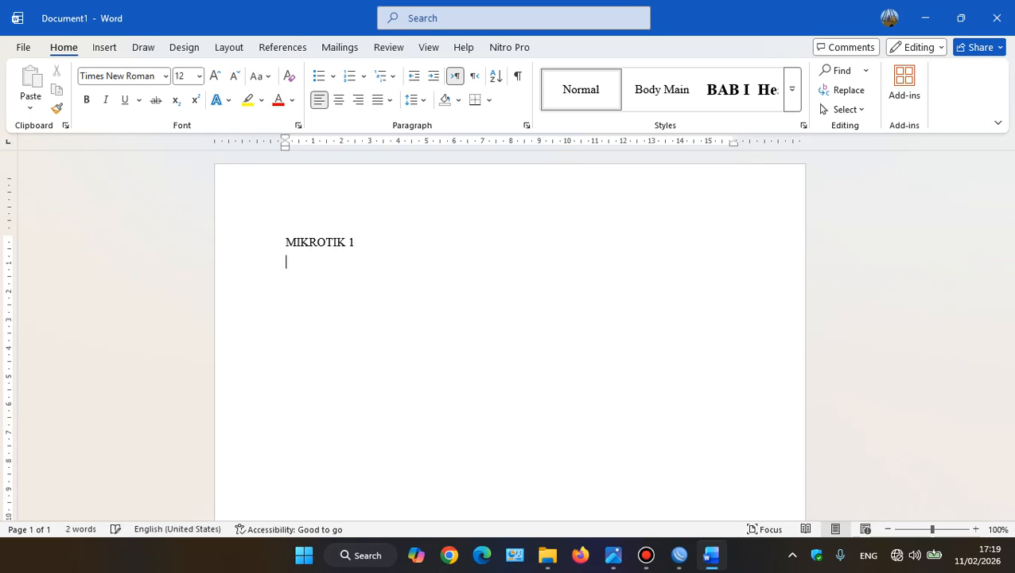
Start a dashed list under the title with IP ADDRESS as the first item
type("- ")
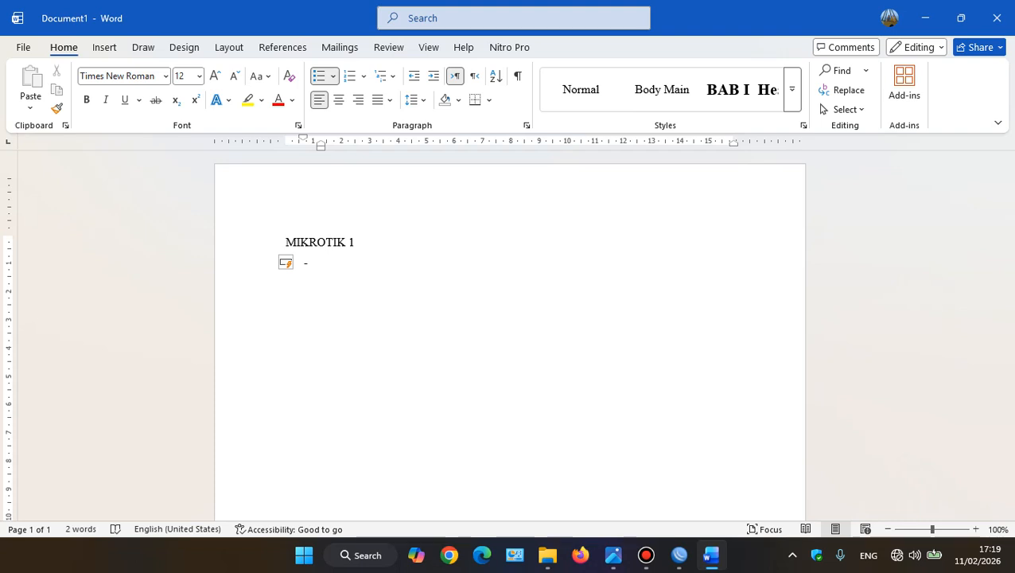
type("IP ADDRESS")
key("Return")
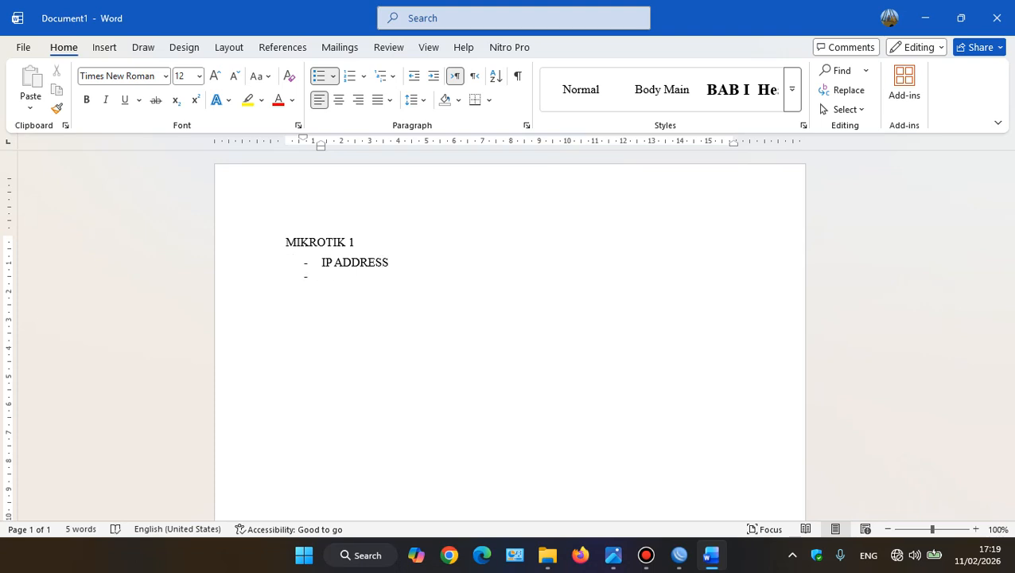
Add DHCP CLIENT as the second item of the dashed list
type("DH")
type("CP SER")
key("BackSpace")
key("BackSpace")
key("BackSpace")
type("CLINET")
key("BackSpace")
key("BackSpace")
key("BackSpace")
key("BackSpace")
type("ENT")
key("Return")
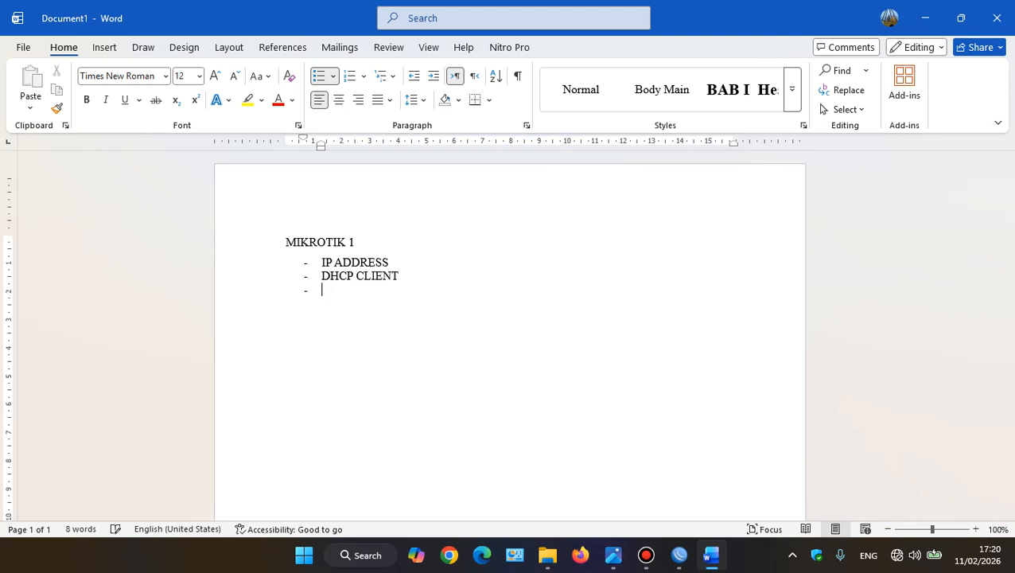
Add DNS and FIREWALL as the list's last items and end the list
type("DNS")
key("Return")
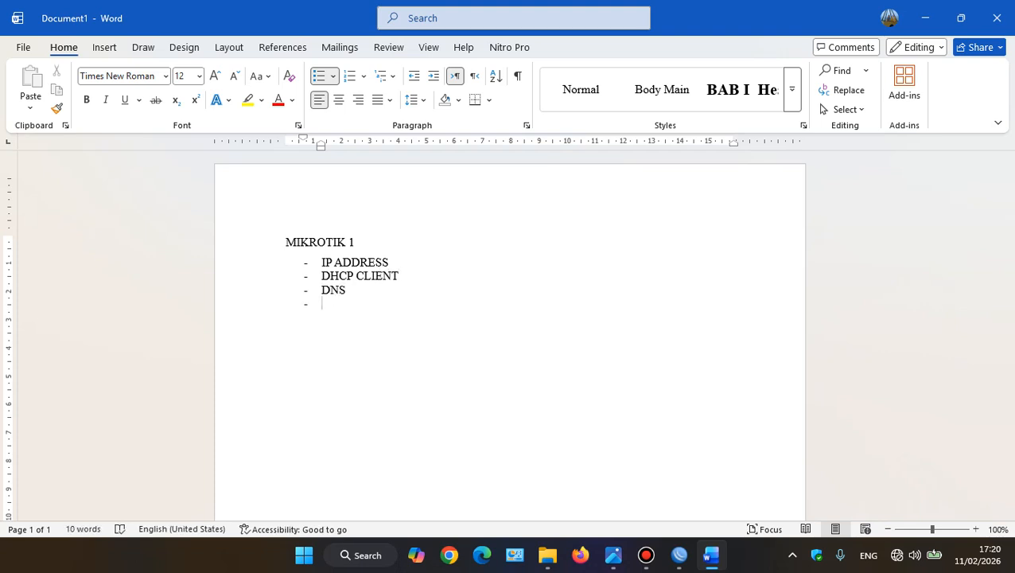
type("FIREWALL")
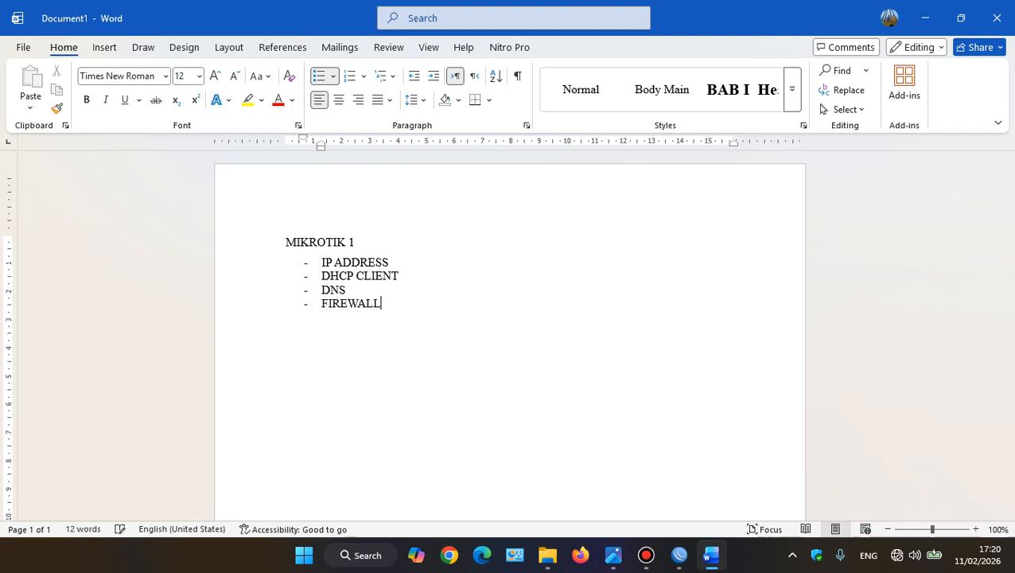
key("Return")
key("Return")
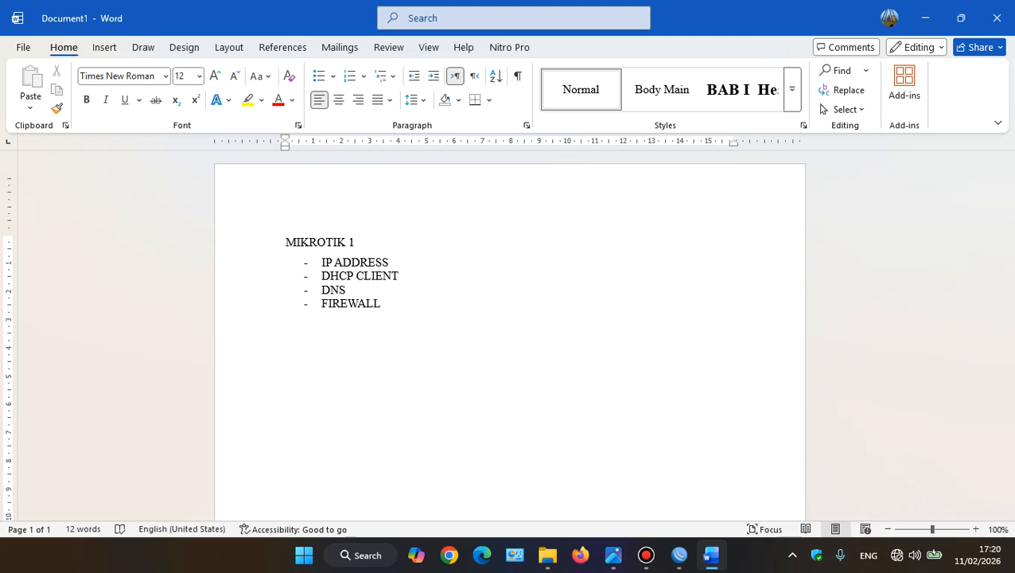
Write the lines "ETH 1 = SUMBER INTERNET" and "ETH 2 = LAPTOP" below the list
type("ETH 1 = SUMBER INTERNET")
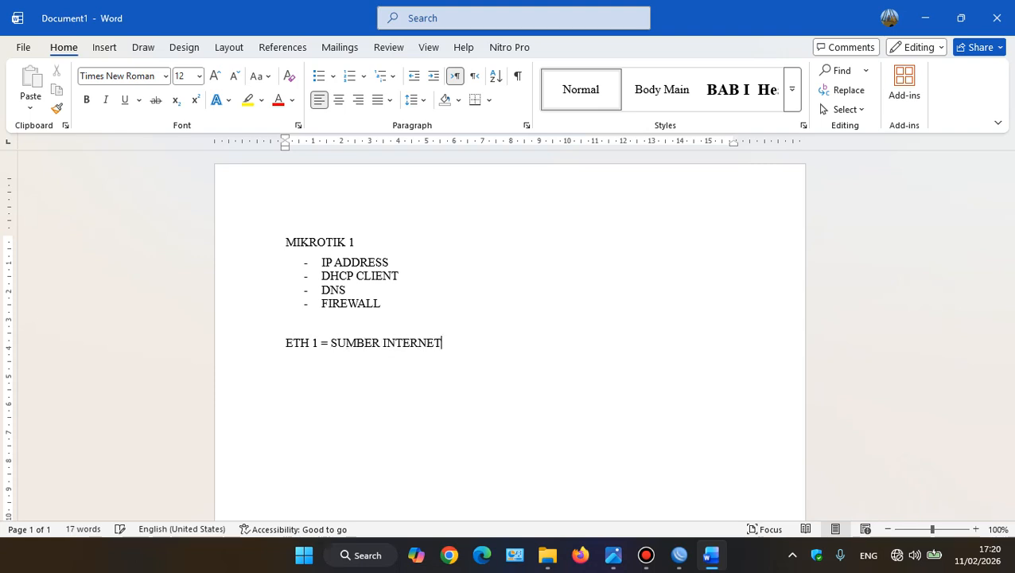
key("Return")
type("ETH 2 = LAPTOP")
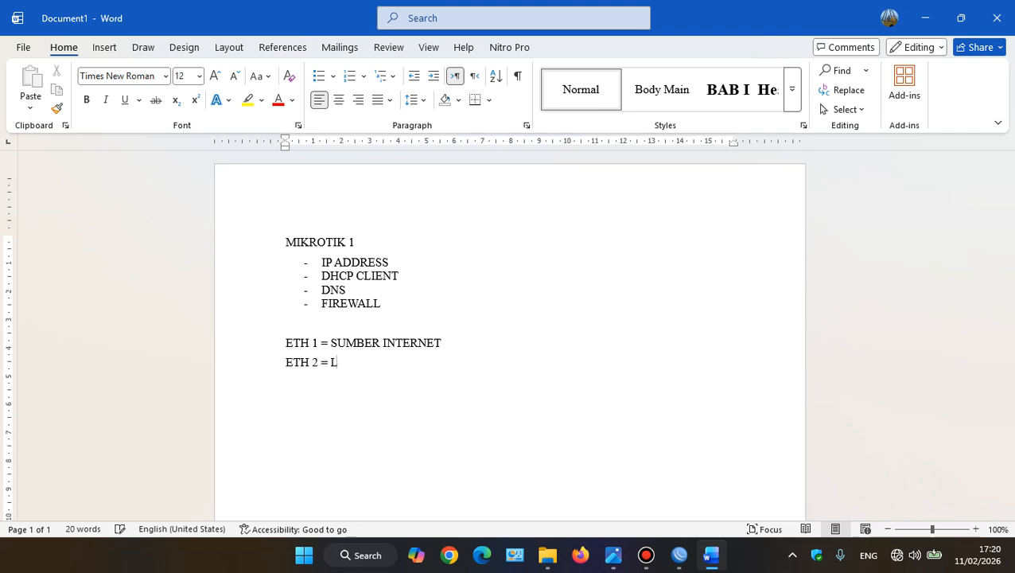
key("Return")
Write the line "ETH 3 = PENGHUBUNG DARI MIKROTIK 1 KE MIKROTIK 2" below the ETH 2 line
type("ETH 2")
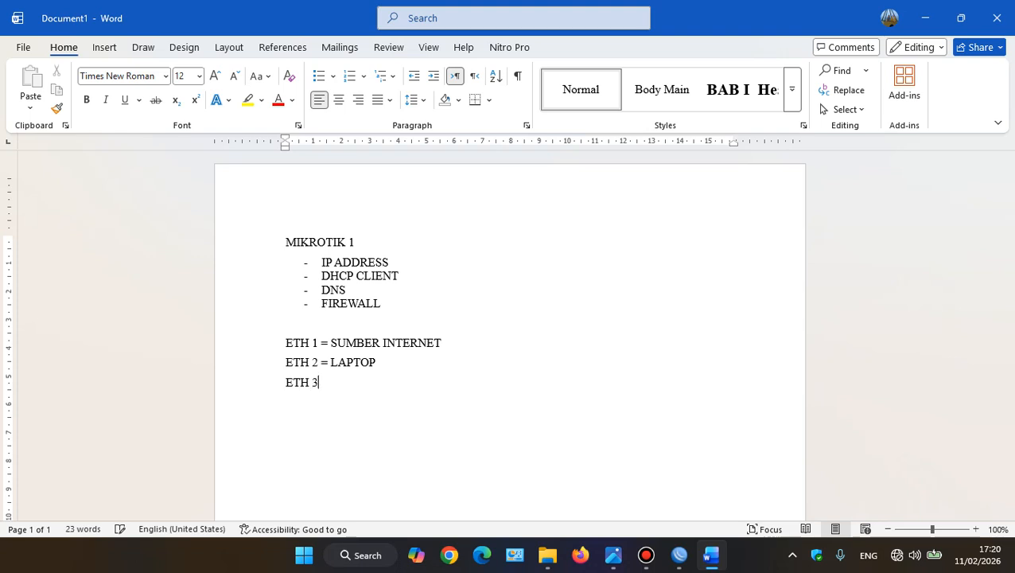
key("alt")
key("alt")
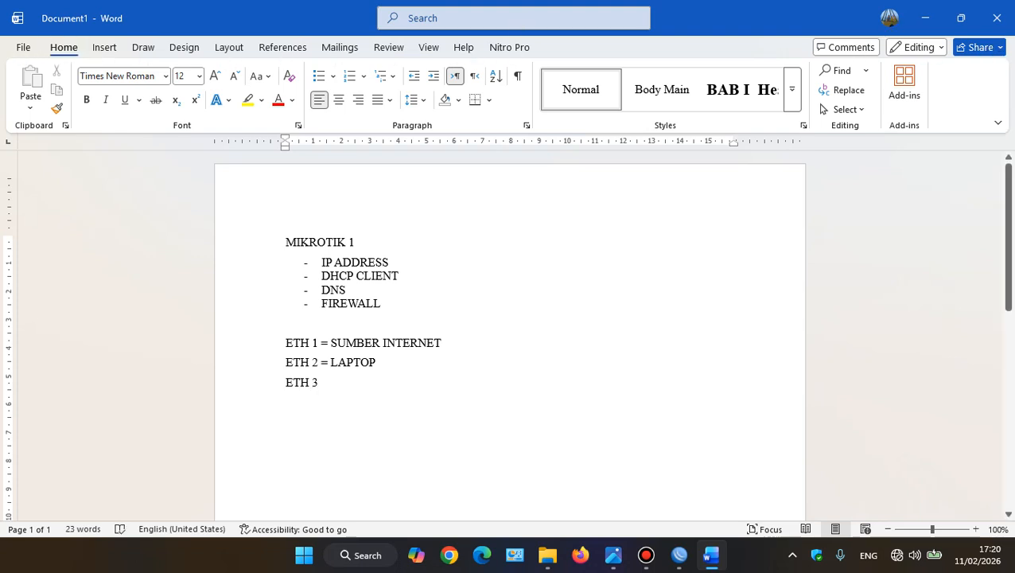
type("= ")
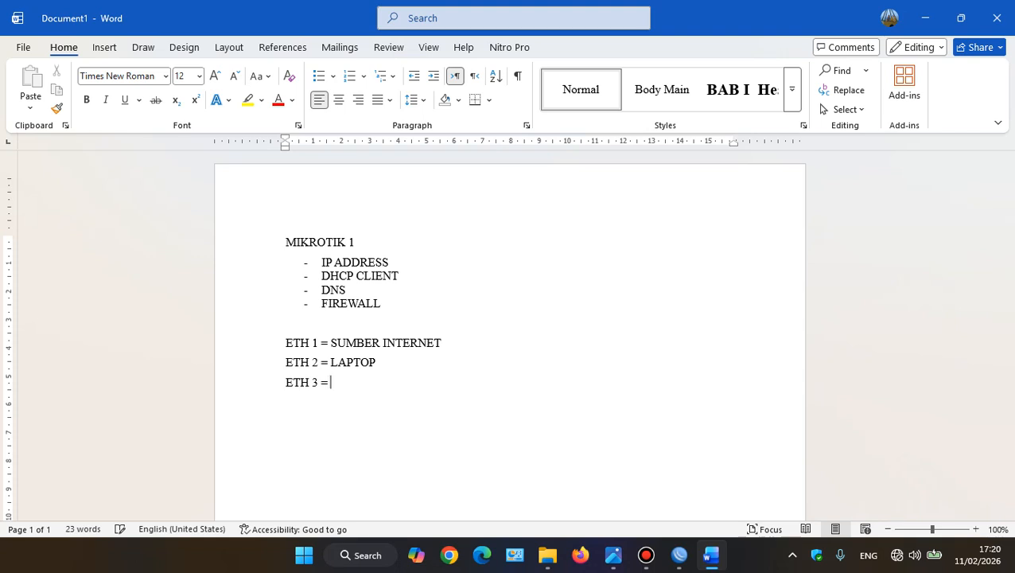
type("PENGHUBUNG")
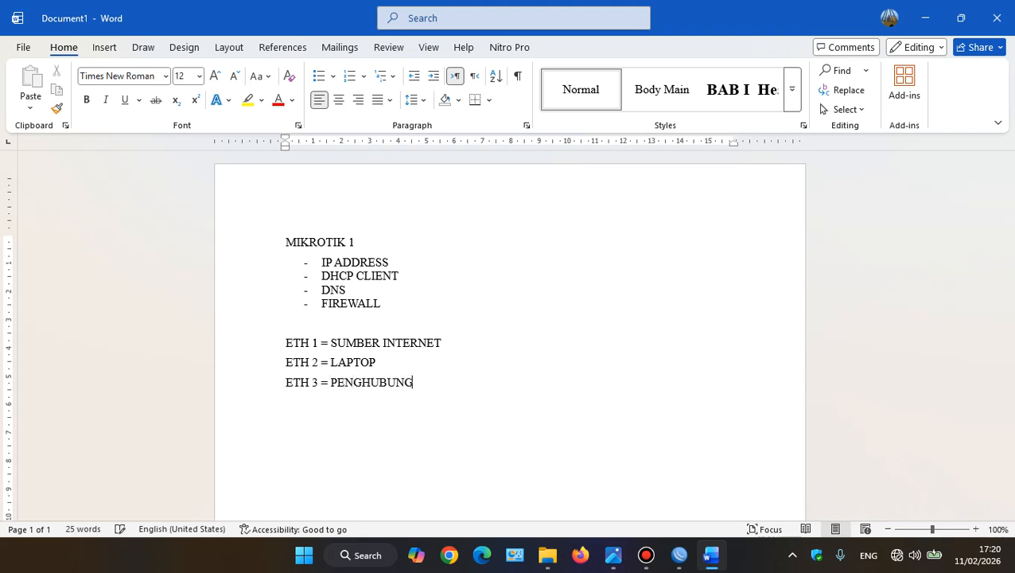
type(" DARI MIKROTIK")
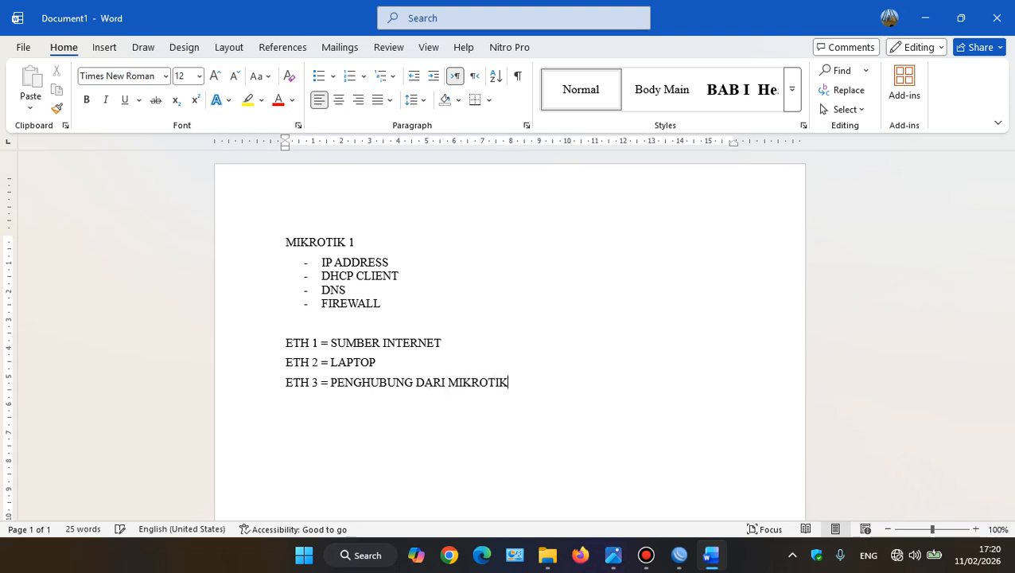
type(" 1 KE MIKRO")
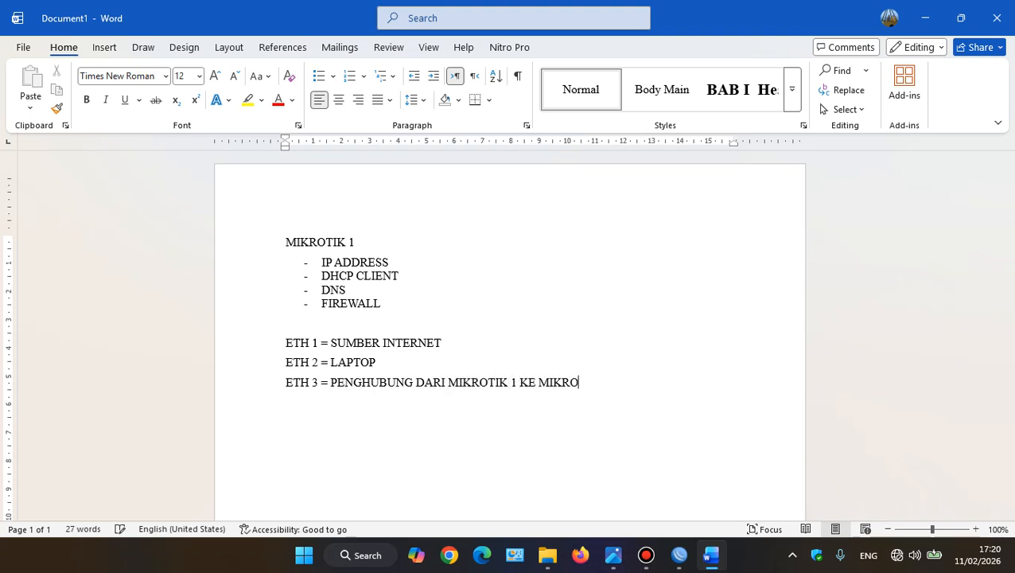
type("TIK 2")
key("Return")
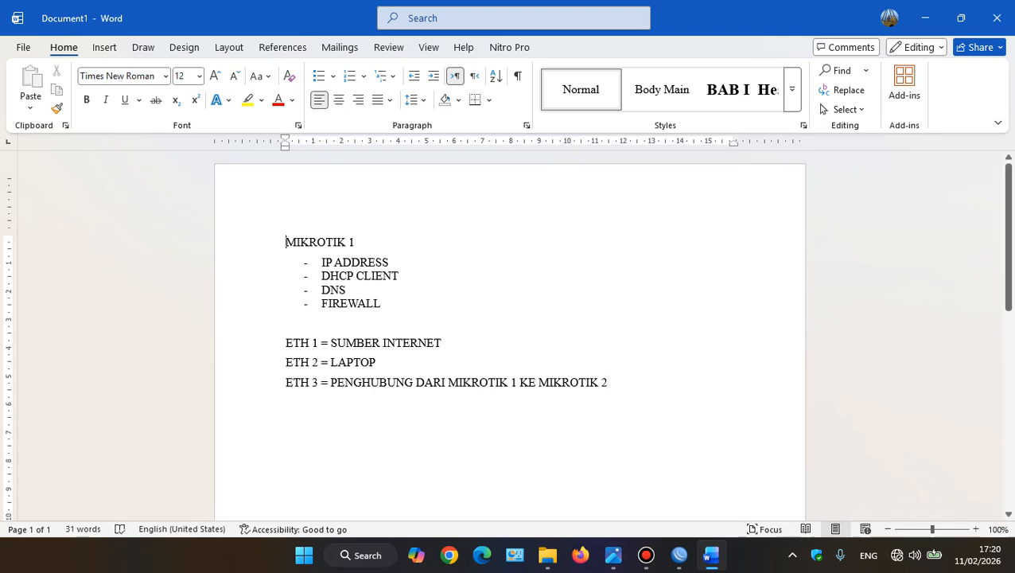
Center the MIKROTIK 1 title and enlarge its font size to 16
left_click_drag(286, 242, 354, 242)
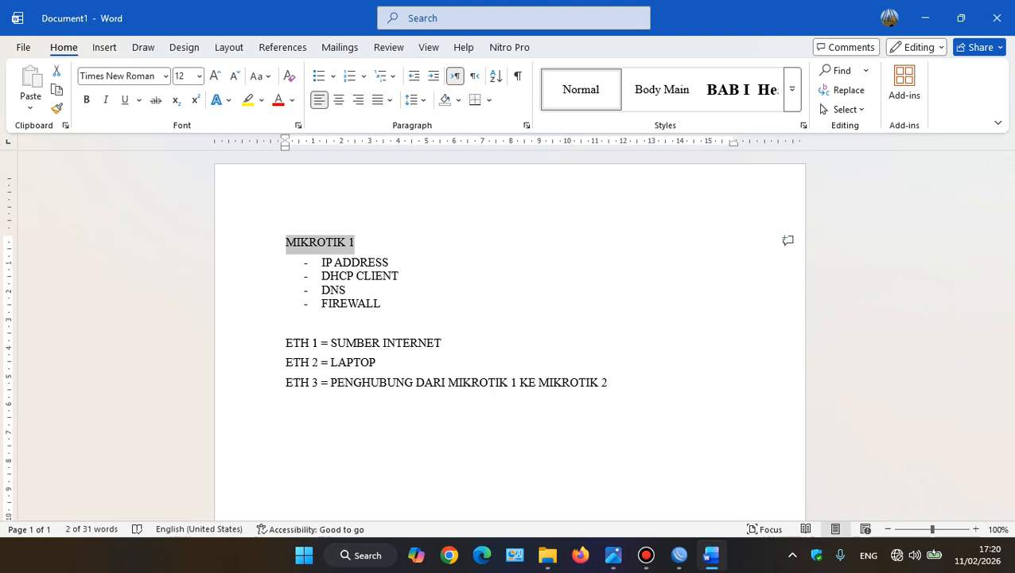
key("ctrl+e")
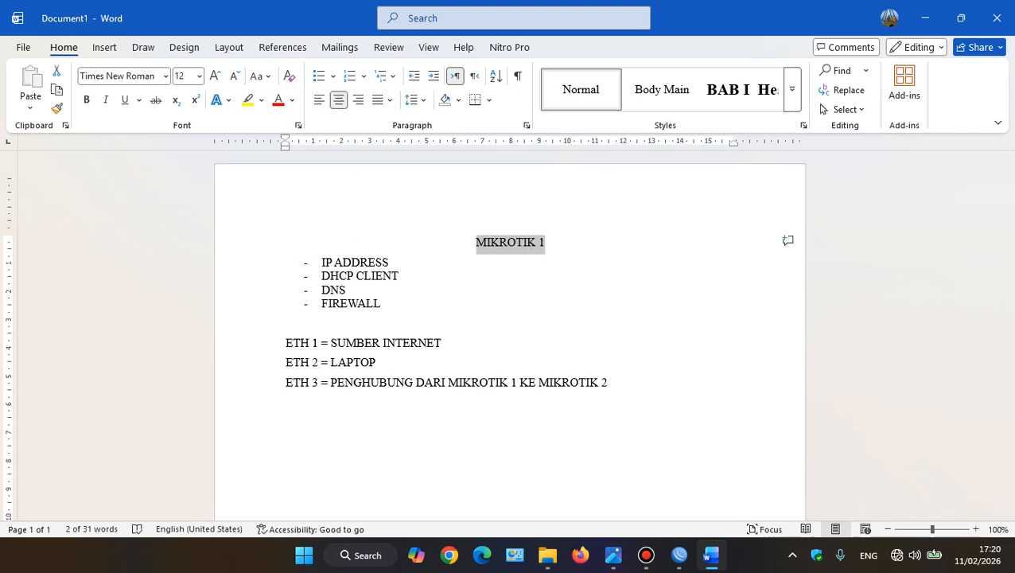
left_click(215, 76)
left_click(215, 75)
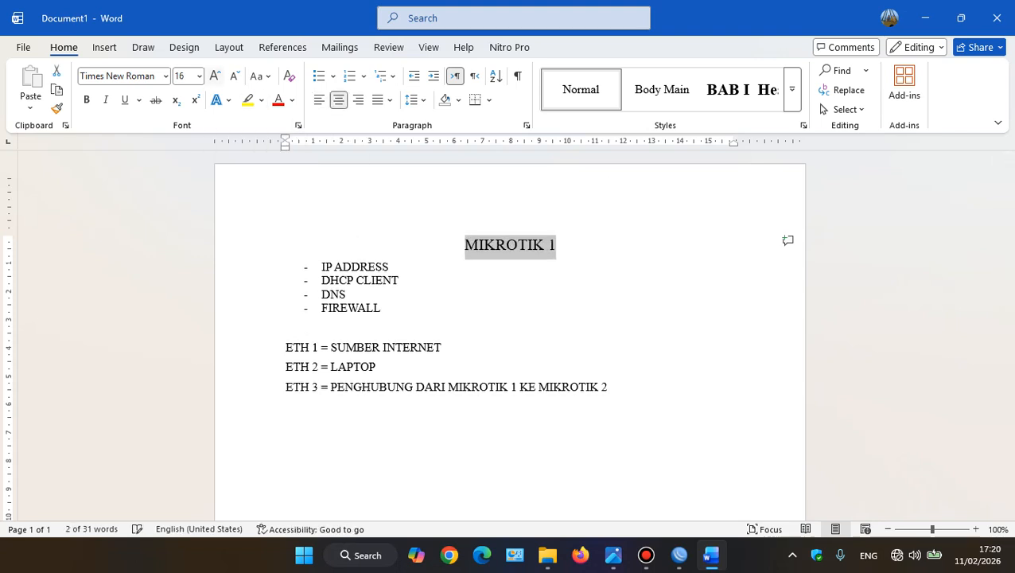
Insert three new lines after the ETH 3 line at the end of the document
left_click(609, 388)
key("Return")
key("Return")
key("Return")
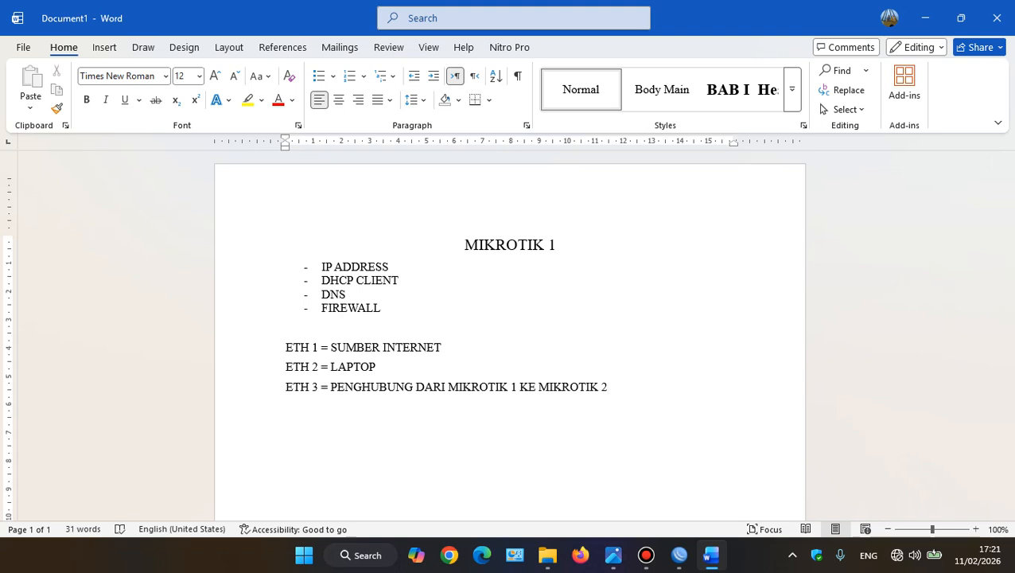
Write the centered title "MIKROTIK 2" below the ETH 3 line
key("ctrl+e")
type("MIKT")
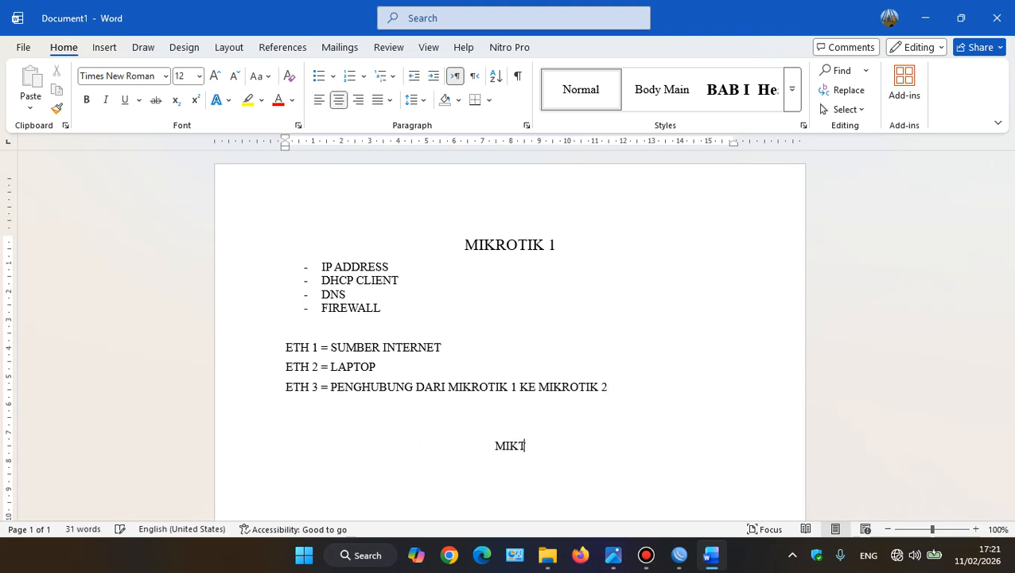
key("BackSpace")
type("ROTIK 2")
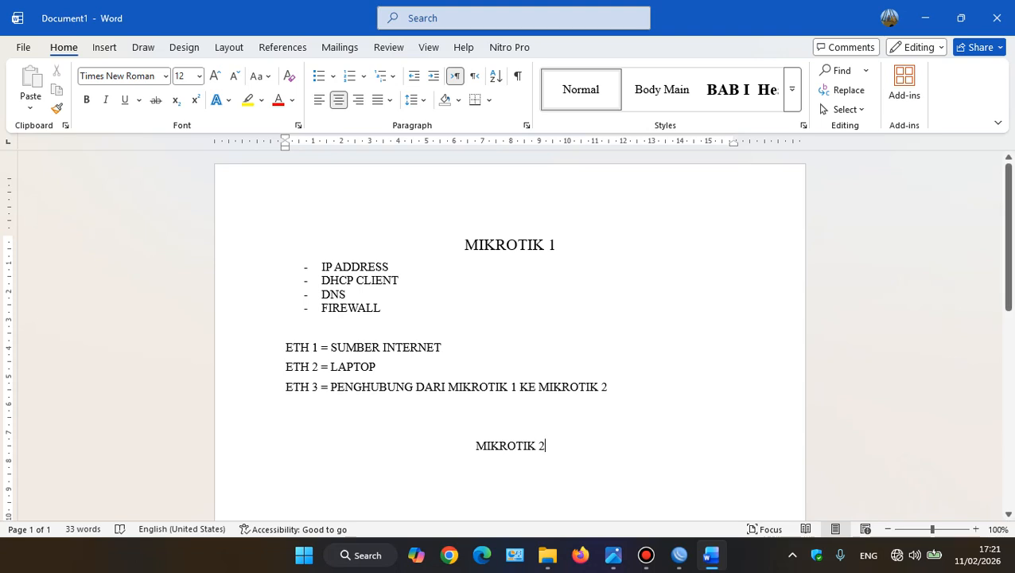
Enlarge the MIKROTIK 2 title to font size 16 and start a left-aligned line below it
key("shift+Home")
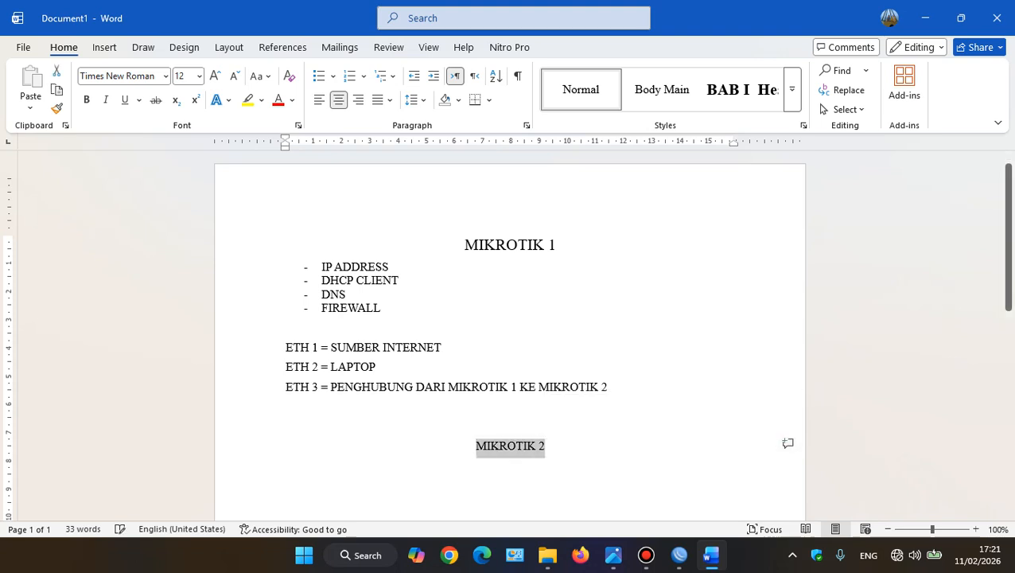
key("ctrl+shift+period")
key("ctrl+shift+period")
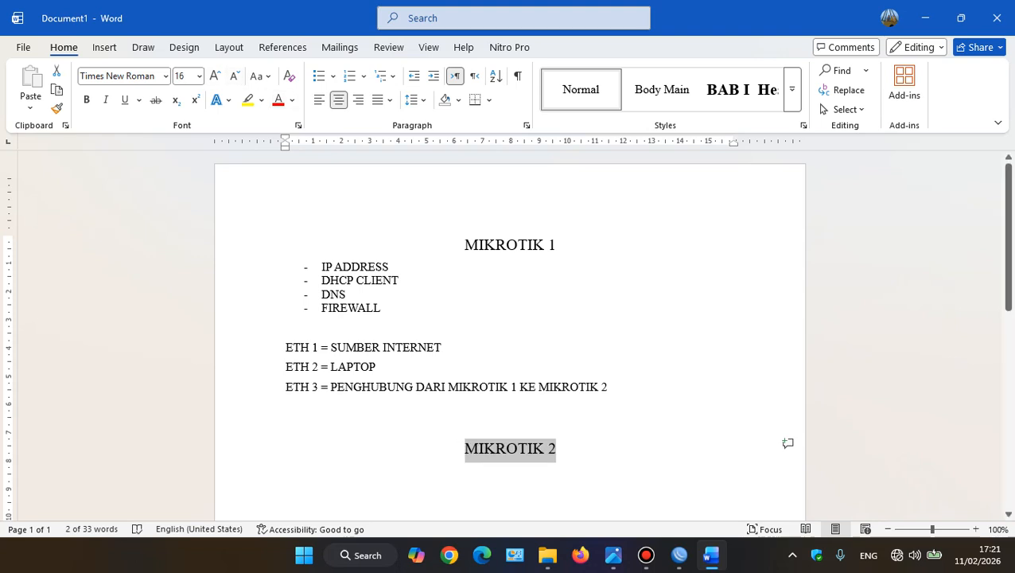
key("End")
key("Return")
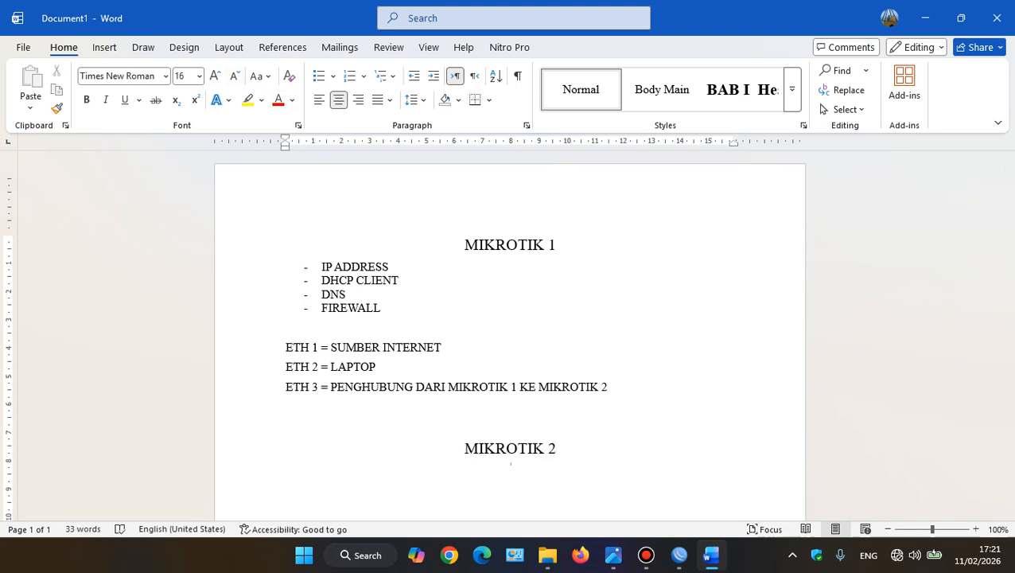
key("ctrl+l")
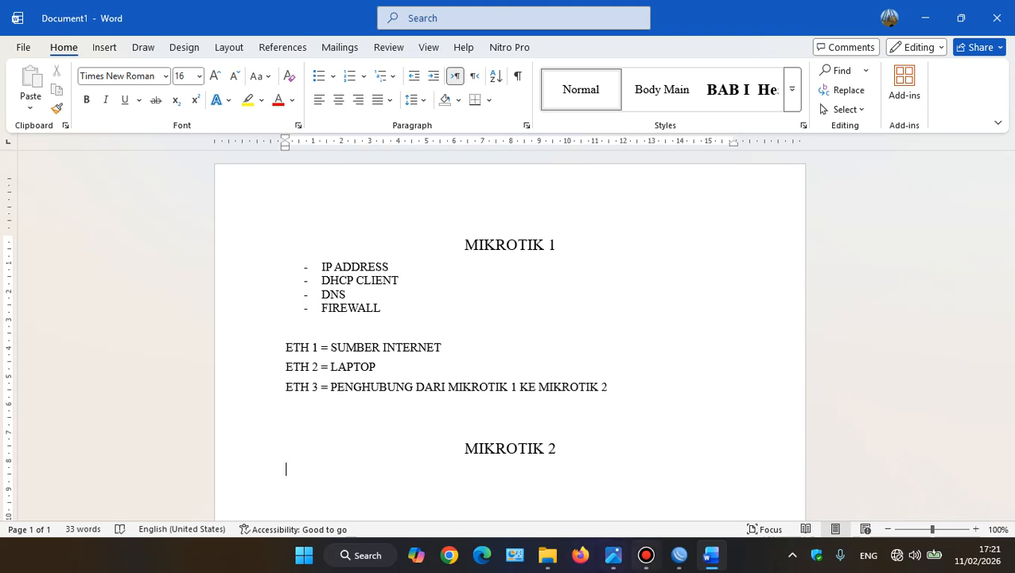
Switch to WinBox, review the interface list, and check the router connections in the topology image
left_click(678, 554)
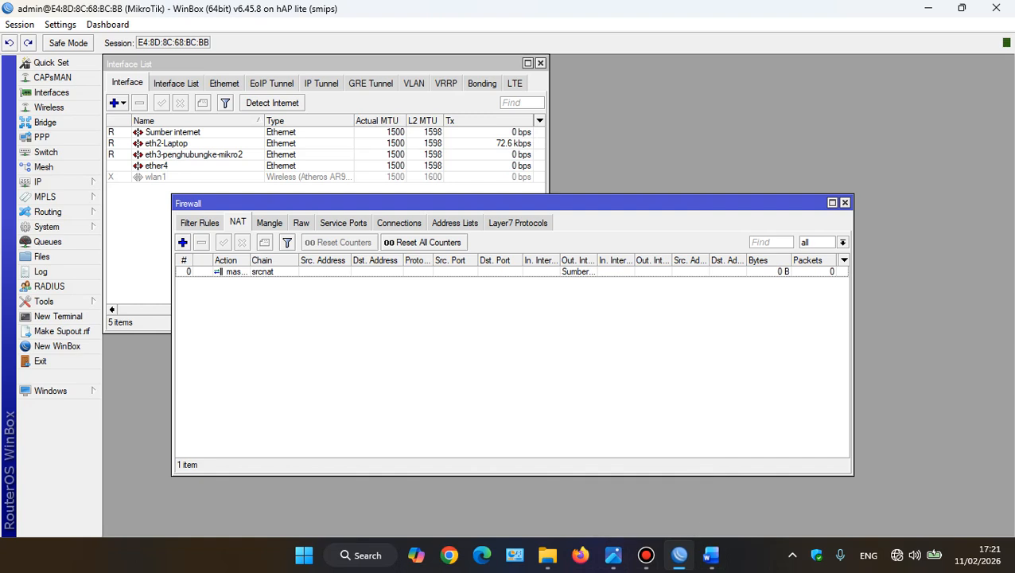
left_click(319, 64)
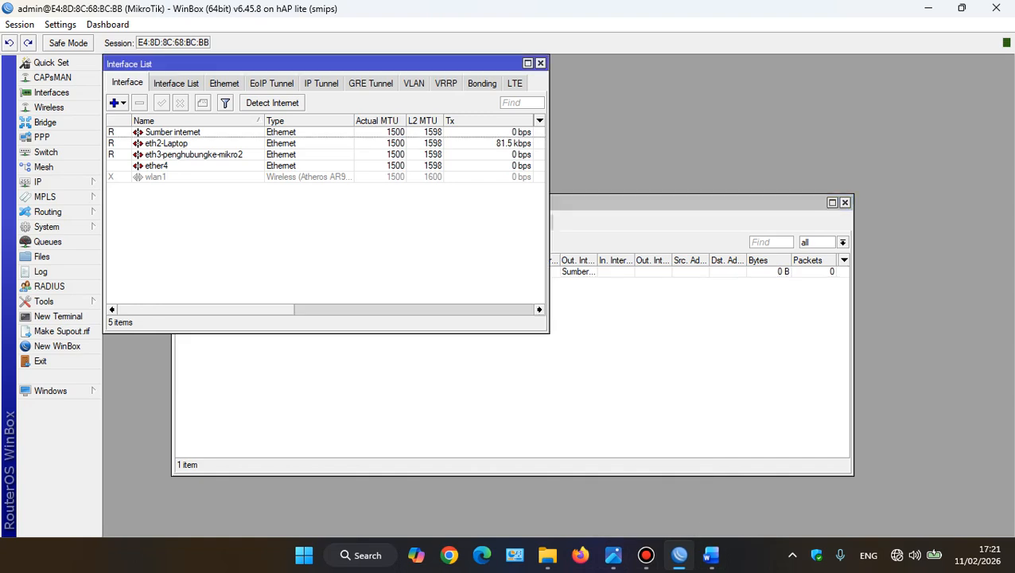
left_click(207, 177)
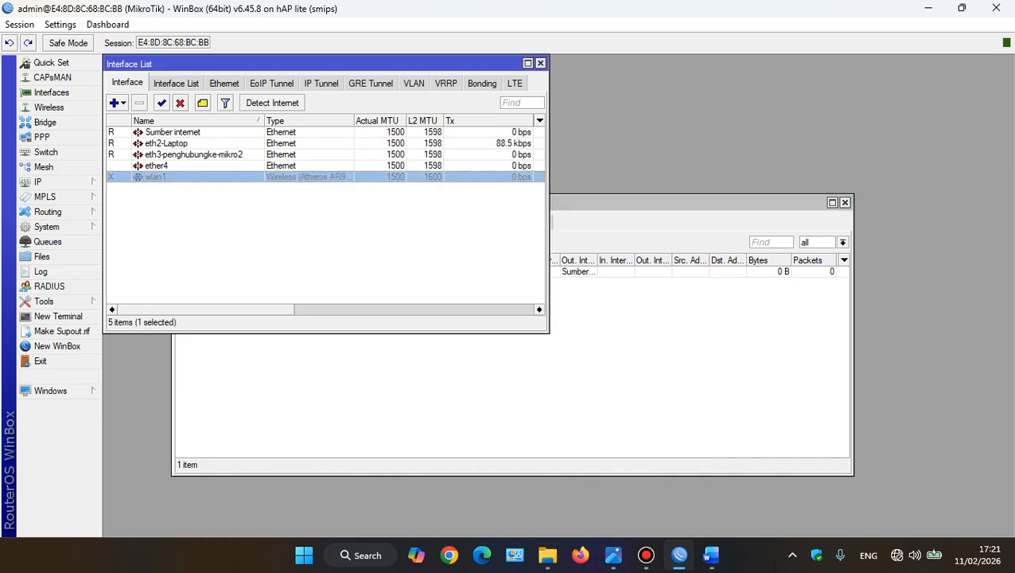
left_click(318, 246)
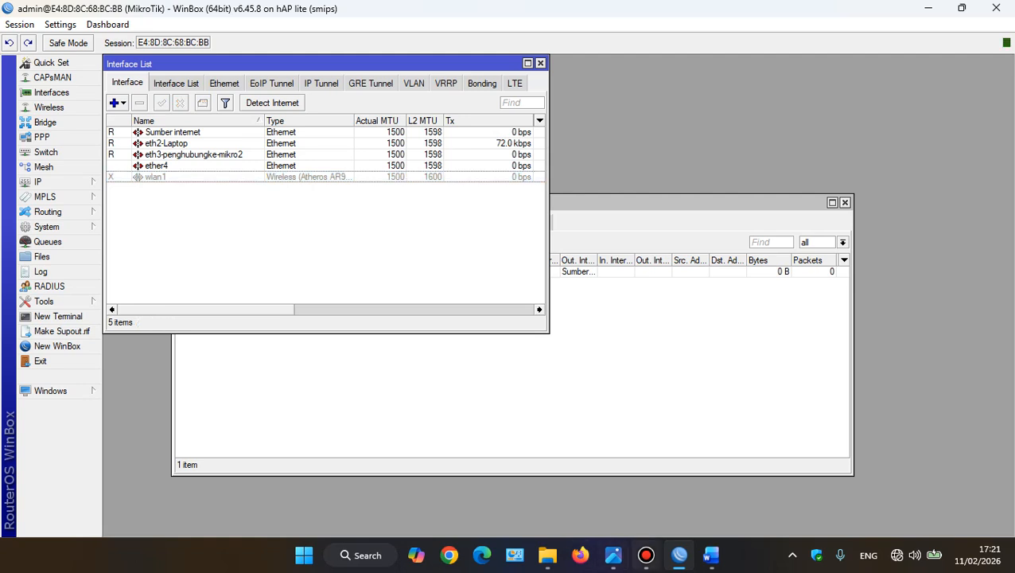
left_click(614, 555)
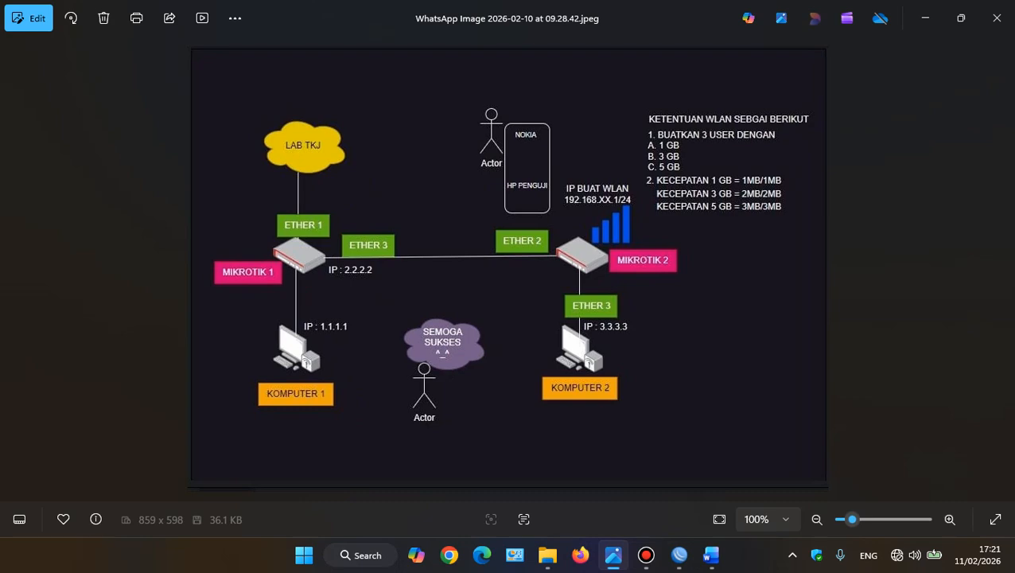
left_click(614, 556)
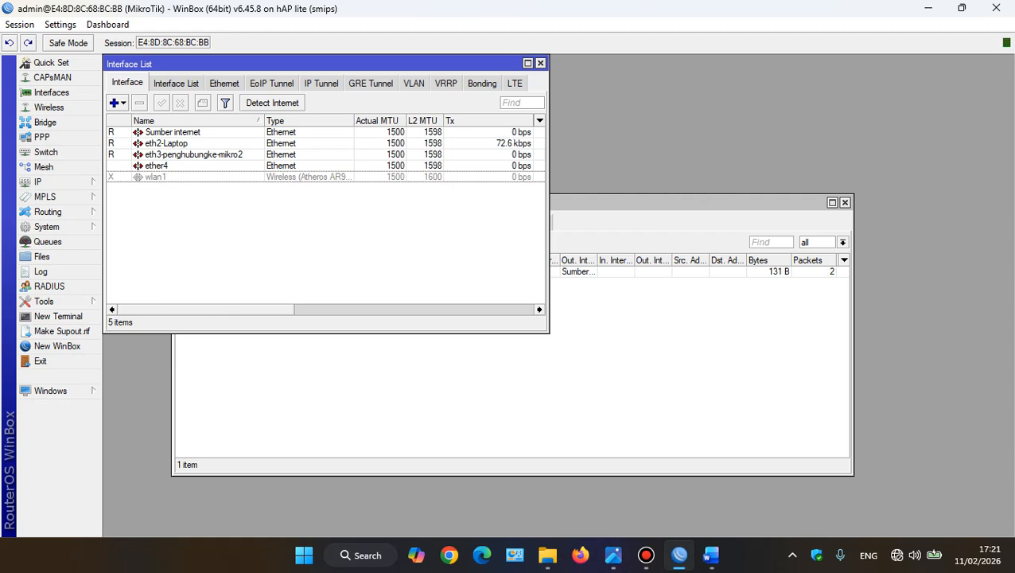
Open the router's system identity settings
left_click(48, 181)
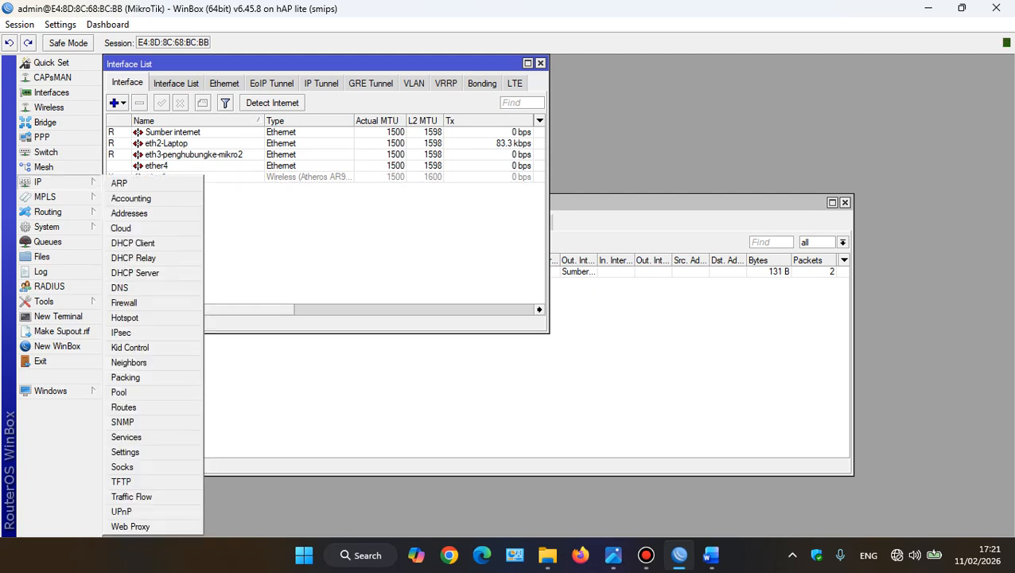
left_click(46, 227)
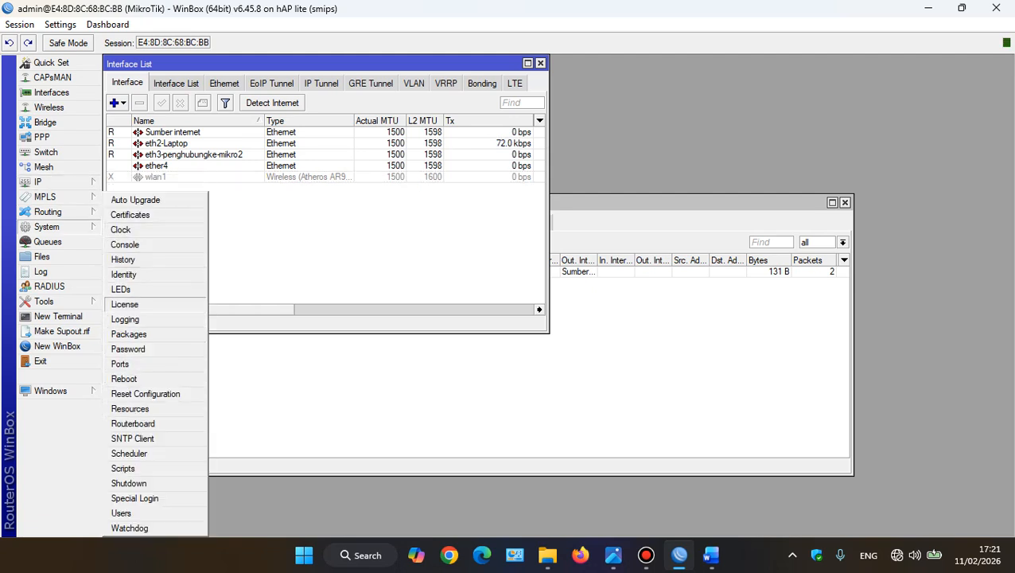
left_click(123, 274)
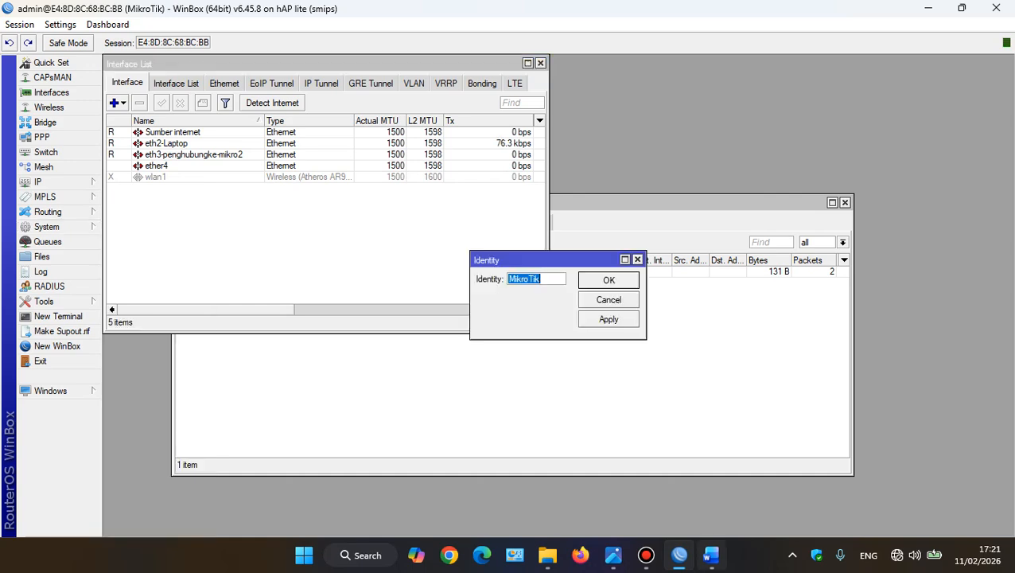
Switch to Word and add an "IDENTITY" bullet above IP ADDRESS in the MIKROTIK 1 list
left_click(711, 555)
left_click(322, 266)
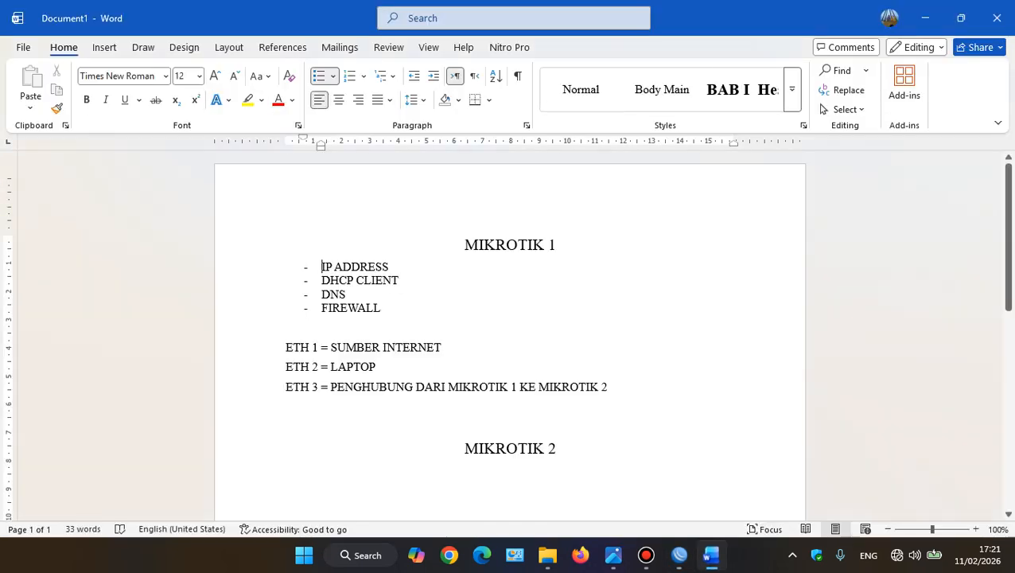
key("Return")
key("Up")
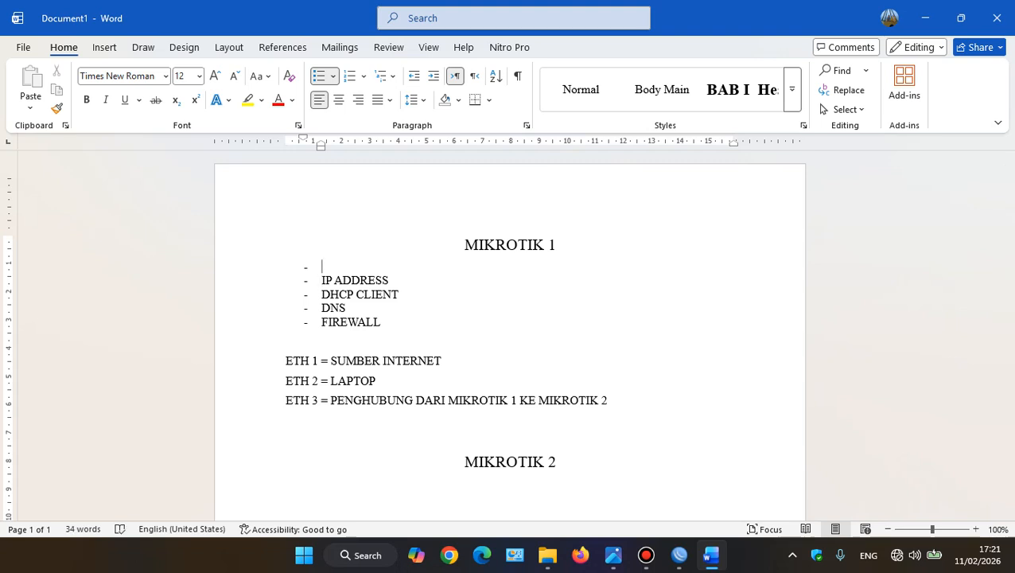
type("IDENTITY")
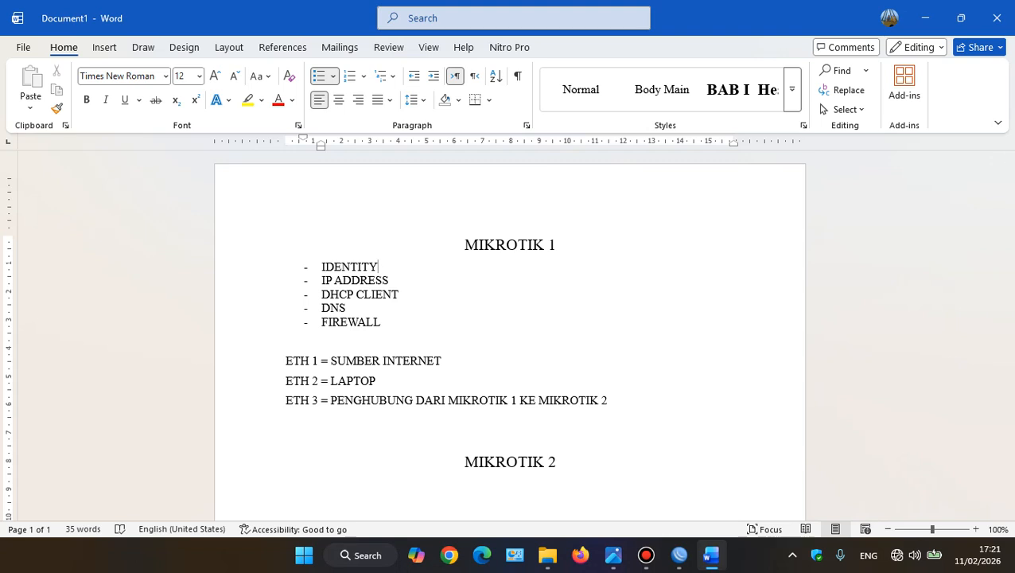
Switch back to WinBox and set the router's identity to "Alat 1"
mouse_move(647, 555)
left_click(679, 556)
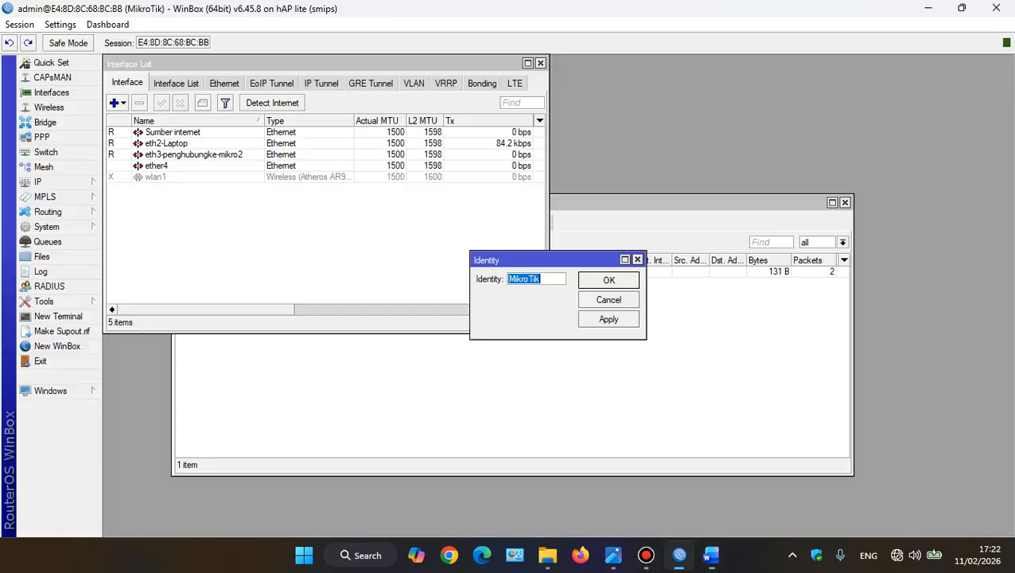
type("Al")
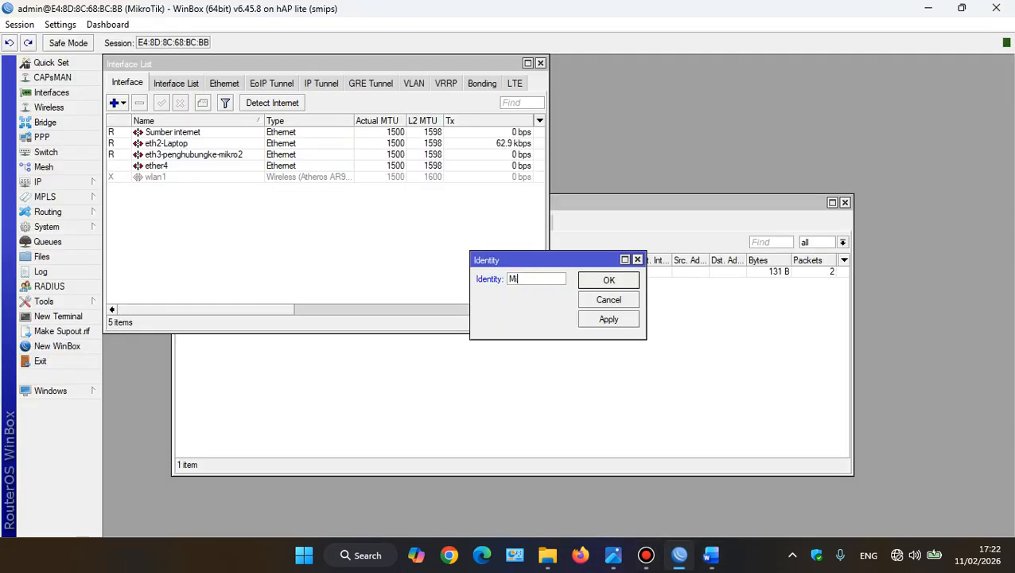
type("ar")
type(" 1")
left_click(609, 319)
left_click(608, 280)
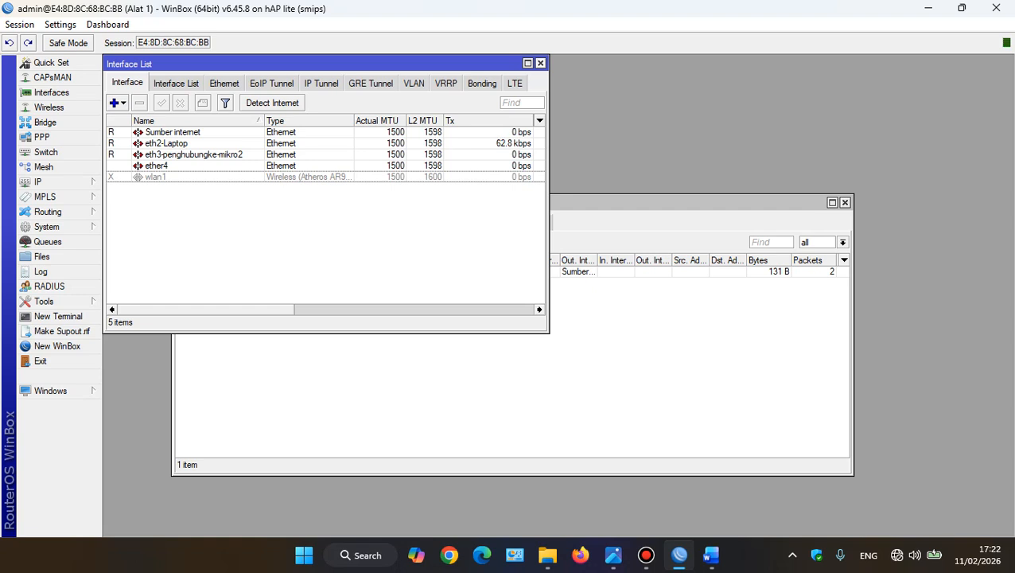
Open the router's IP route list and copy a screenshot of its route entries
left_click(46, 227)
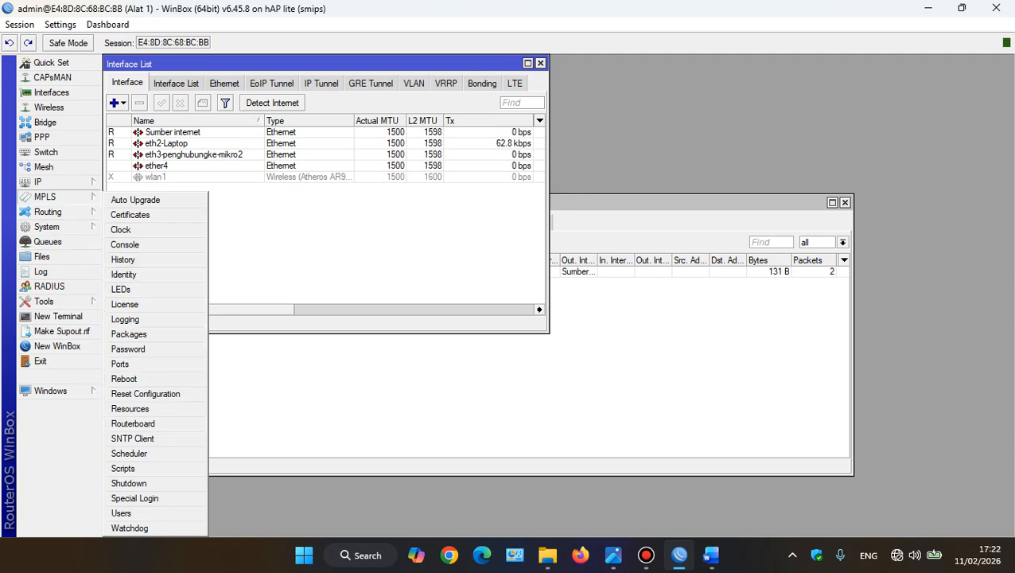
left_click(48, 181)
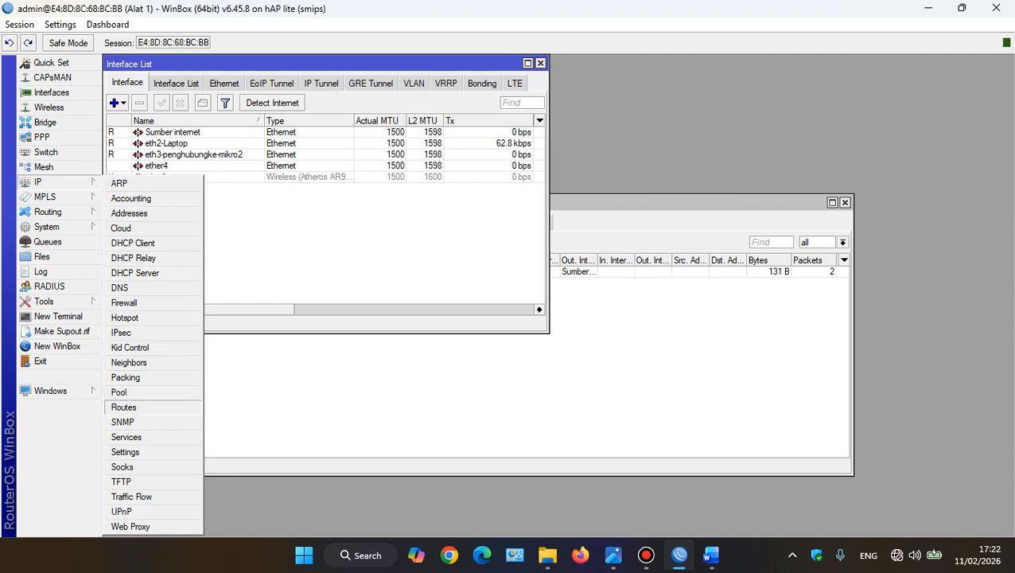
left_click(124, 407)
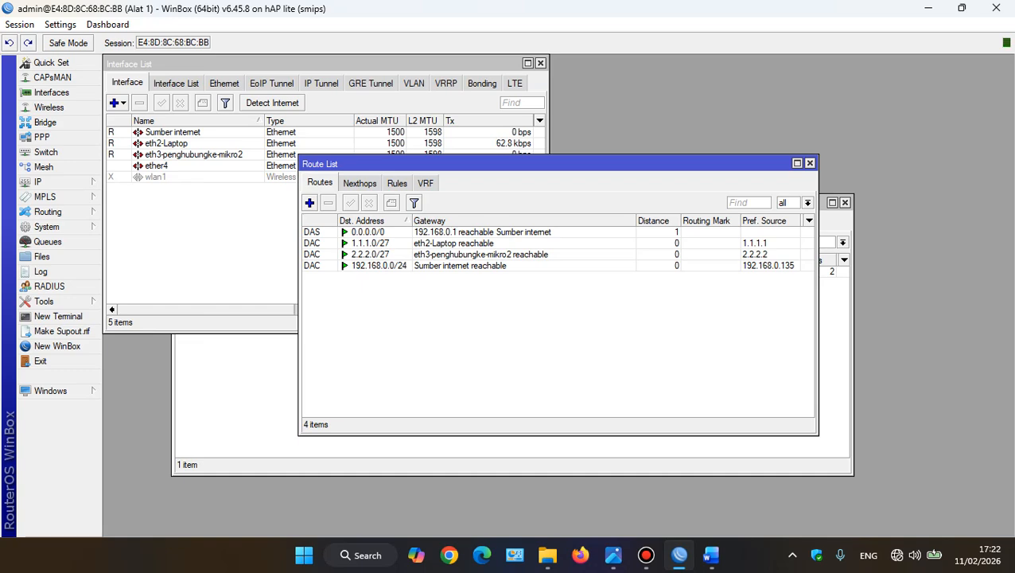
key("super+shift+s")
left_click_drag(297, 157, 610, 270)
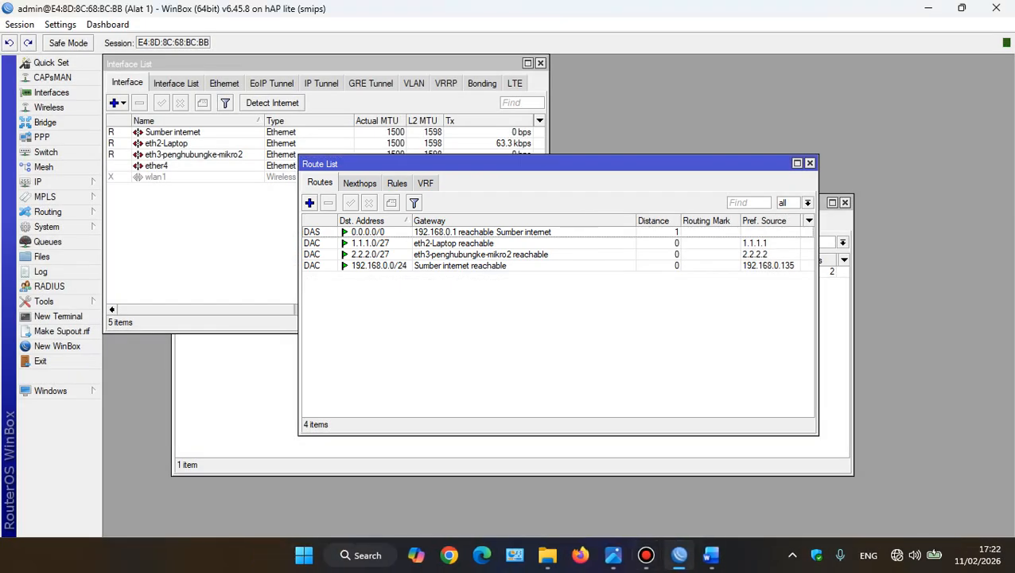
Switch to Word and add an "IP ROUTE" bullet below FIREWALL in the MIKROTIK 1 list
left_click(711, 555)
left_click(362, 340)
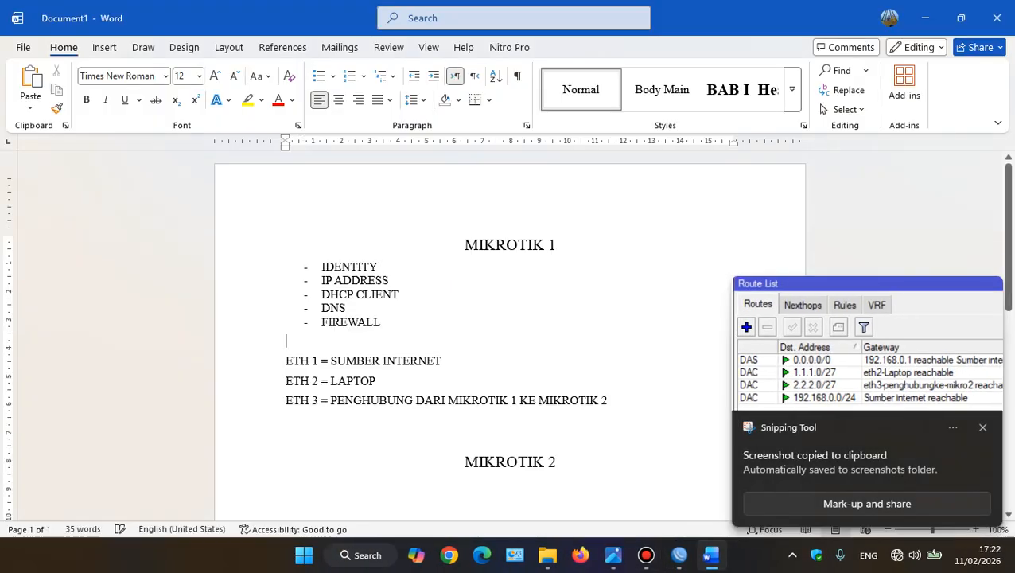
left_click(360, 325)
key("End")
key("Return")
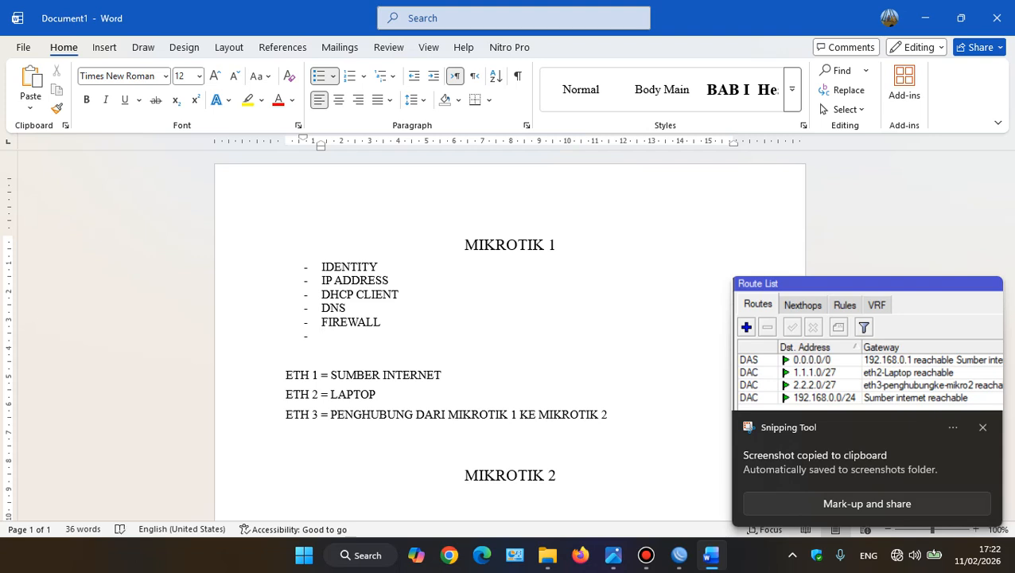
type("ip")
key("BackSpace")
key("BackSpace")
type("IP ")
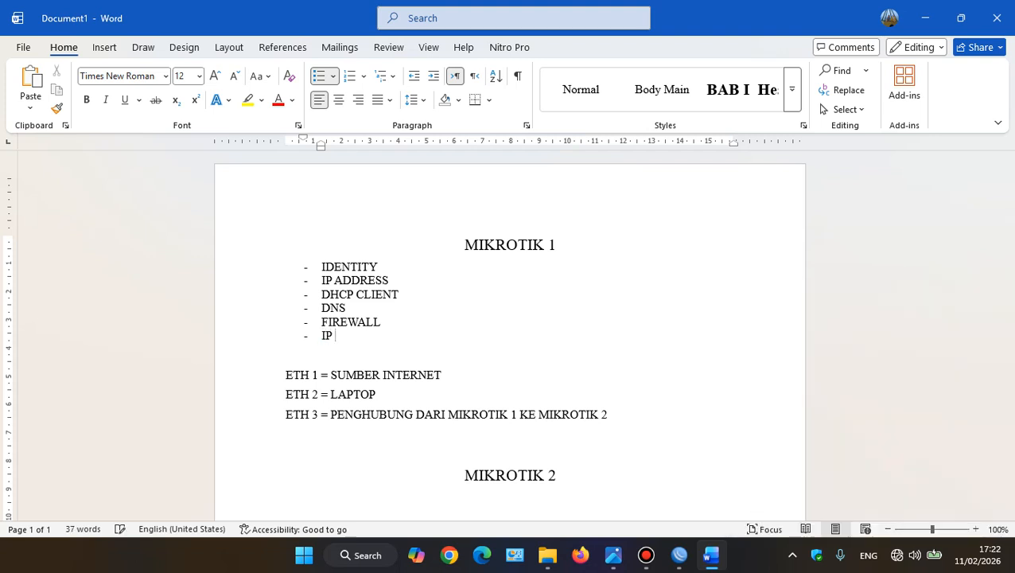
type("ROUTE")
Paste the route list screenshot on an unbulleted line below the IP ROUTE item
key("Return")
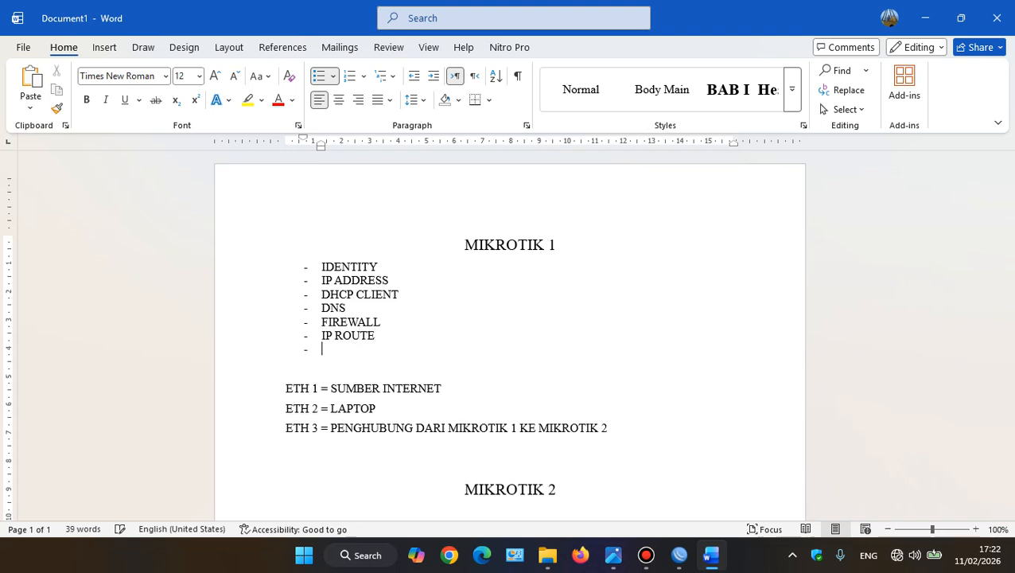
key("BackSpace")
key("ctrl+v")
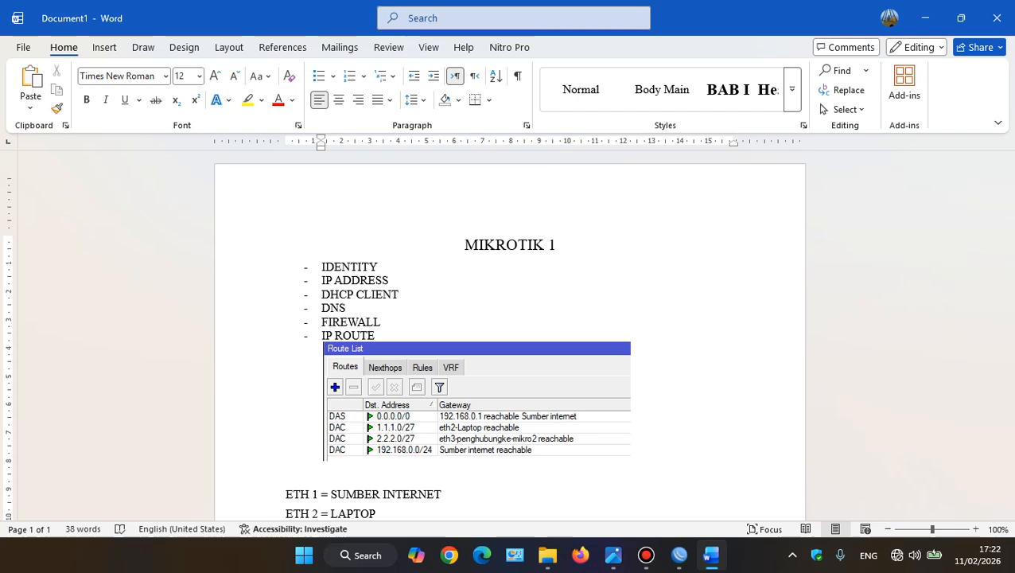
scroll(509, 342, "down", 2)
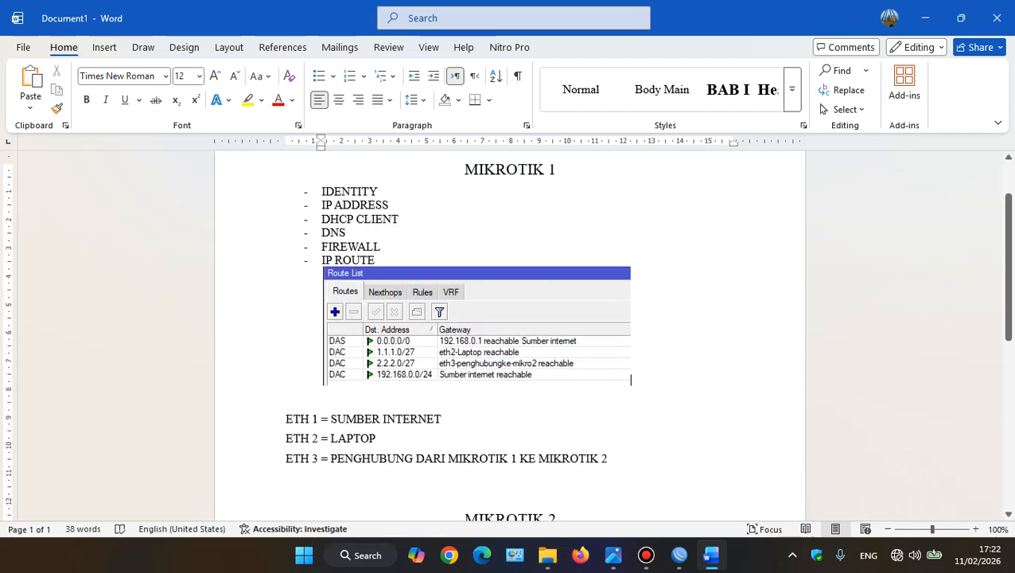
scroll(509, 342, "down", 3)
left_click(287, 437)
Switch to WinBox and close the Route List, Interface List and Firewall windows
key("alt+Tab")
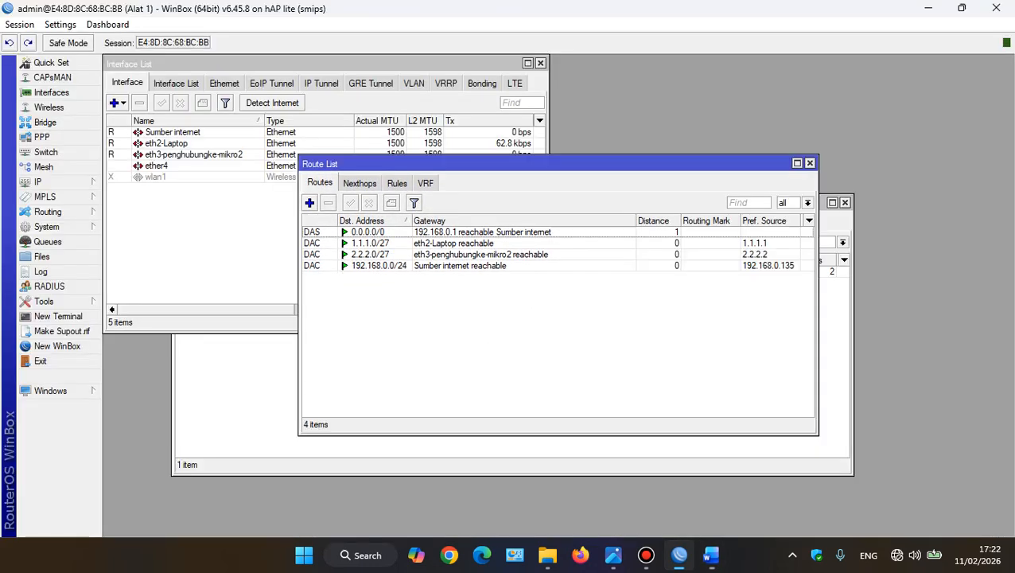
left_click(810, 163)
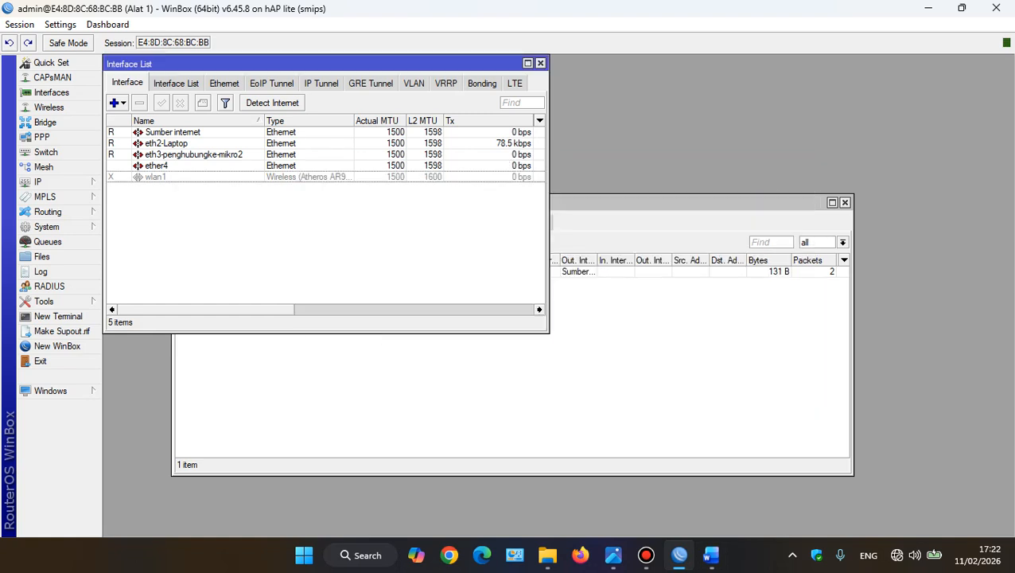
left_click(541, 63)
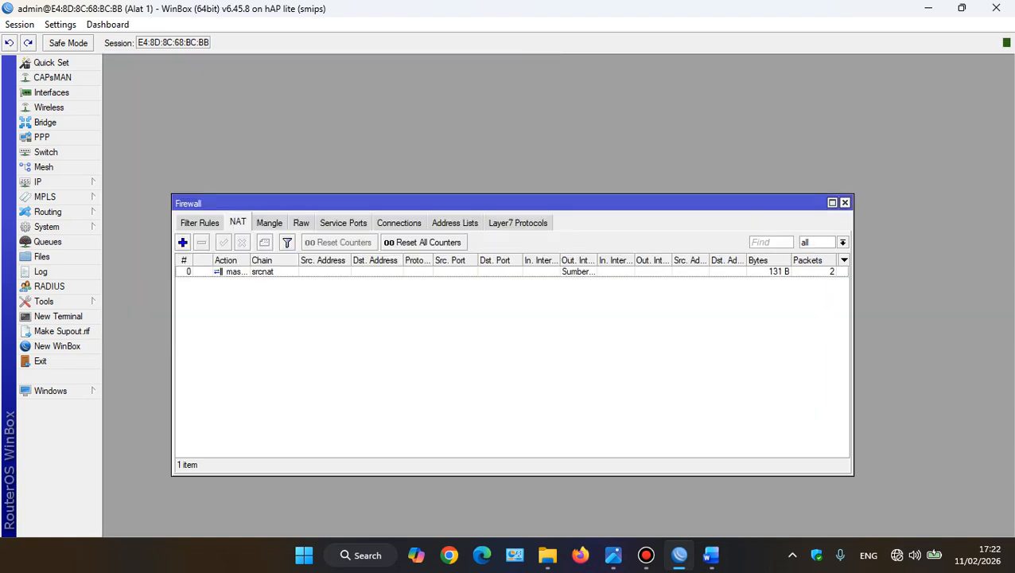
left_click(845, 203)
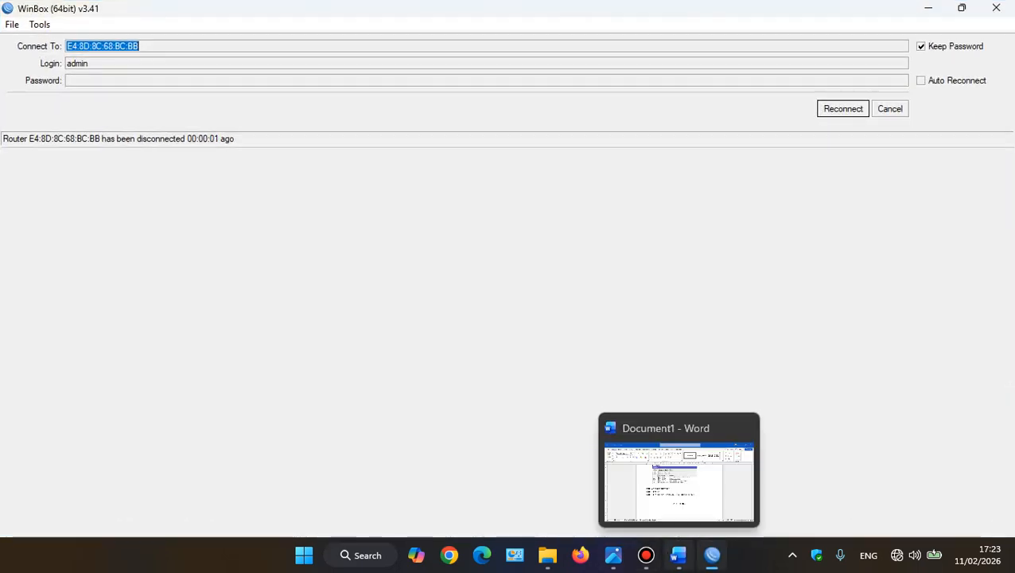
Check the topology image, abandon the reconnection to the disconnected router, and connect as admin to the neighbouring router at 2.2.2.2
left_click(614, 555)
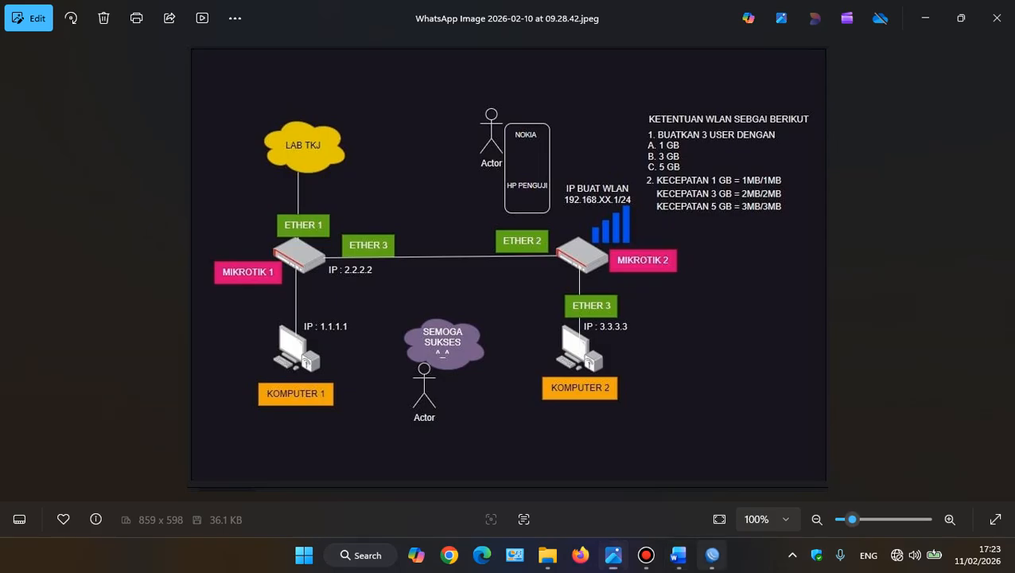
left_click(712, 555)
left_click(890, 109)
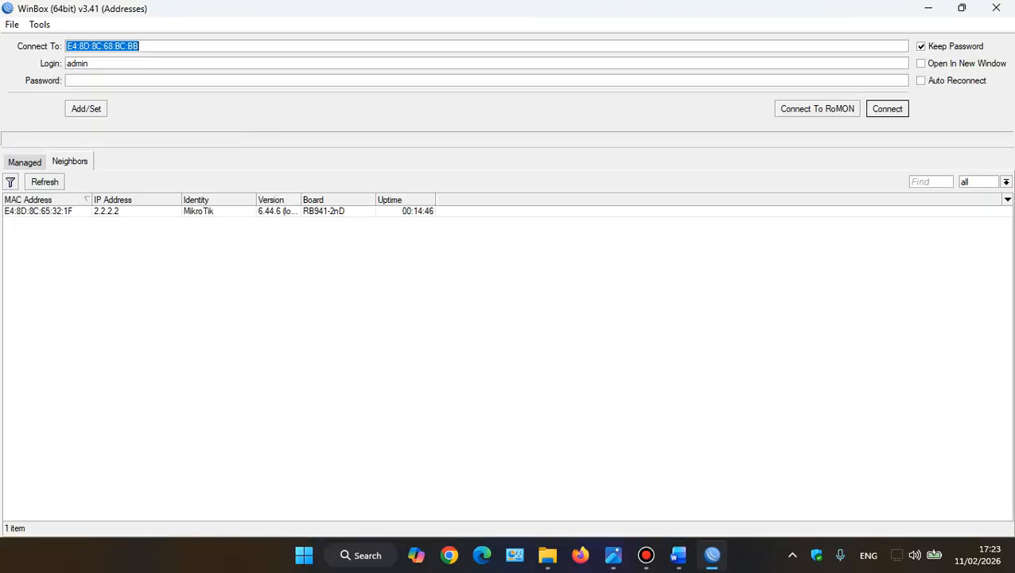
left_click(38, 211)
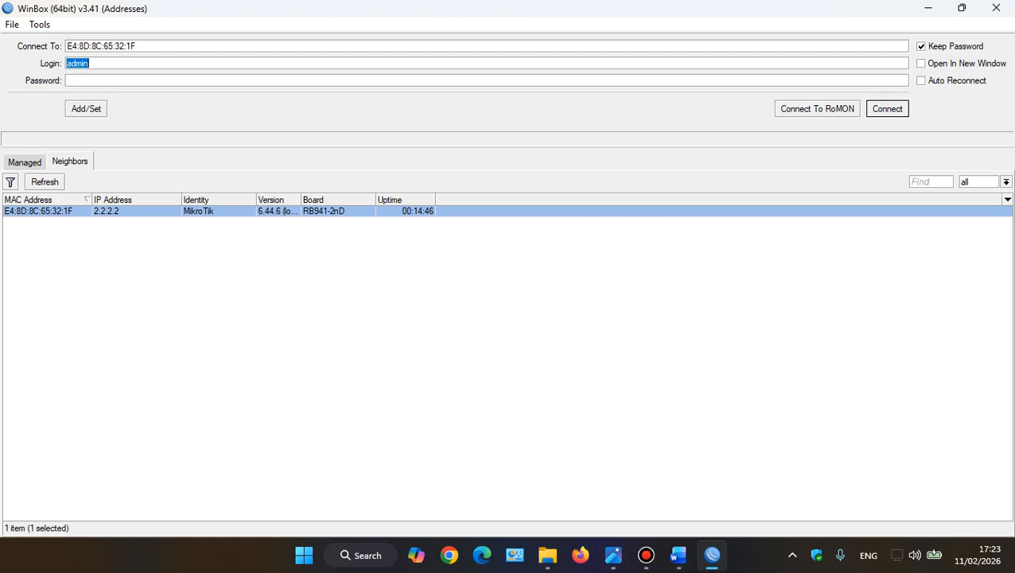
key("Return")
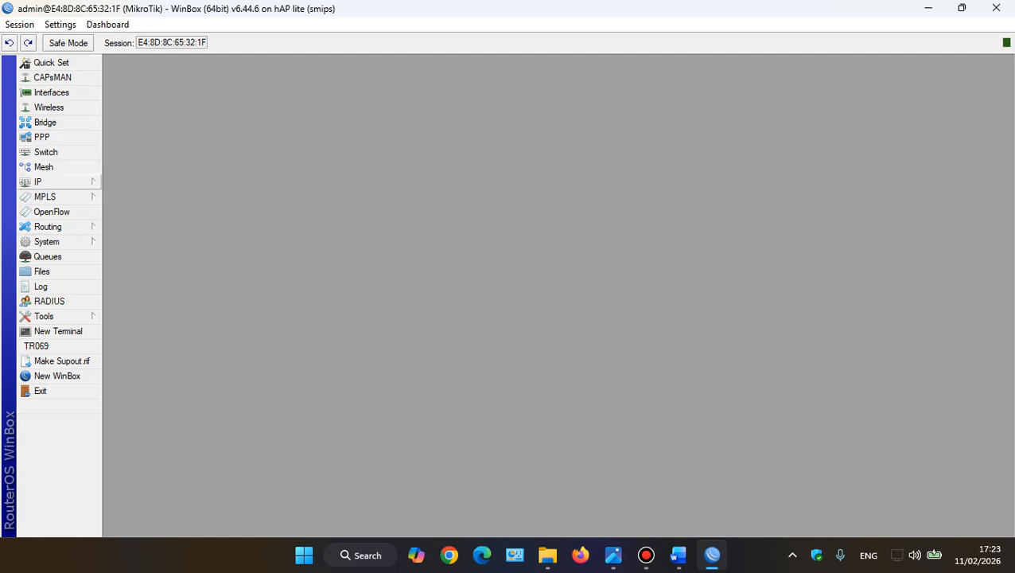
Inspect the connected router's interface list and IP address list, and close both windows
left_click(50, 93)
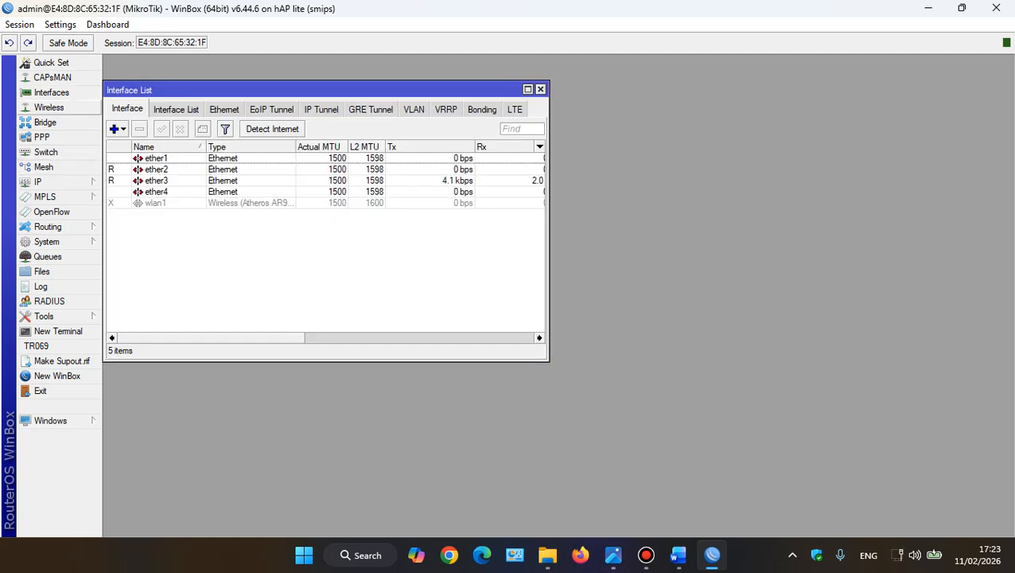
left_click(47, 181)
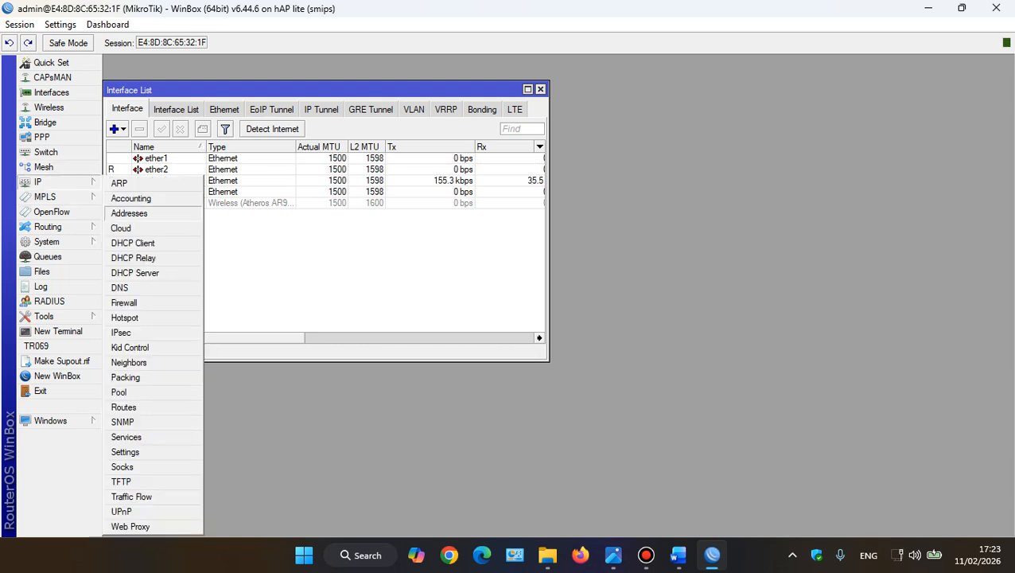
left_click(128, 211)
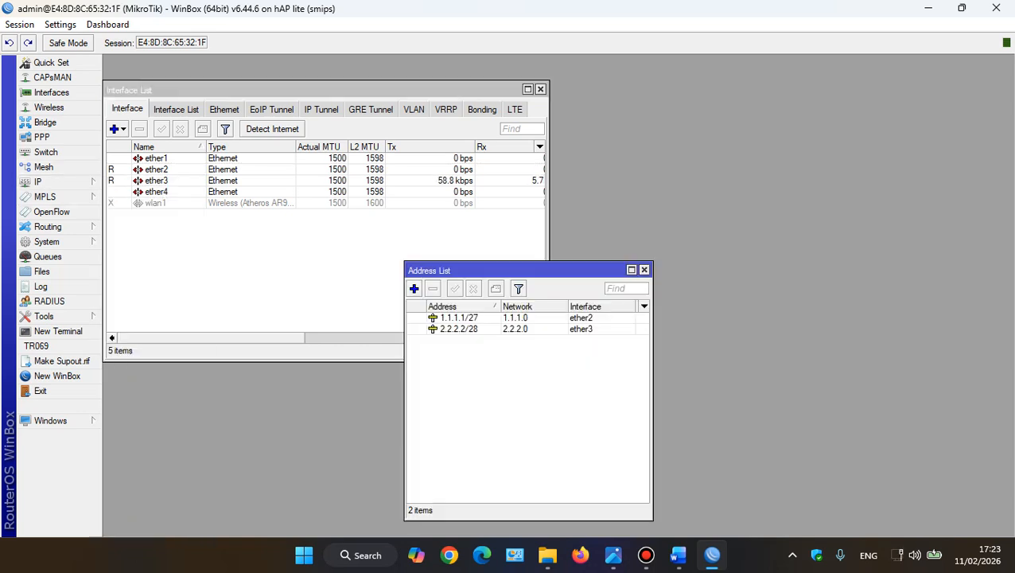
left_click(644, 270)
left_click(540, 88)
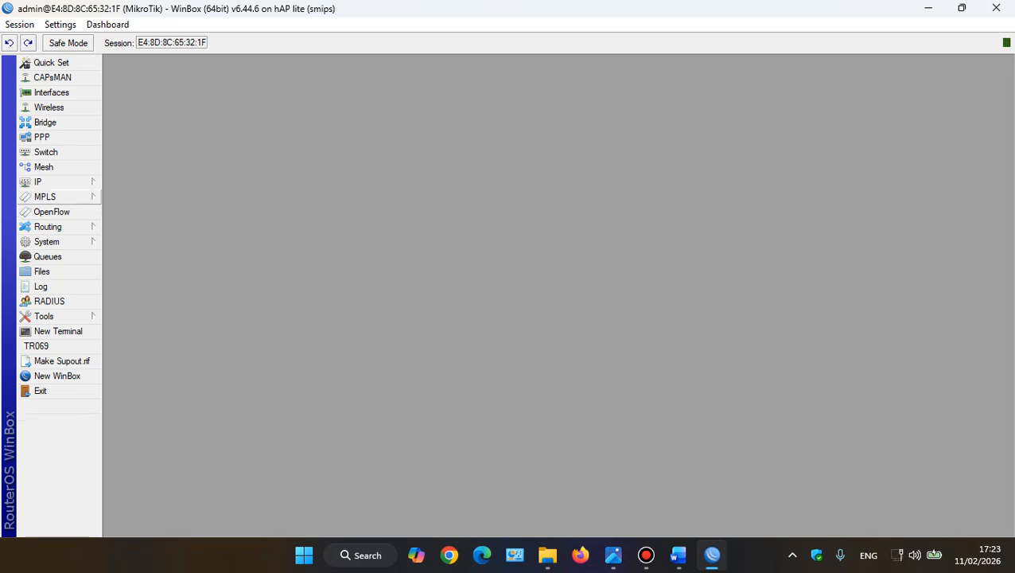
Reset the router's configuration with the No Default Configuration and Do Not Backup options enabled
left_click(48, 181)
left_click(46, 241)
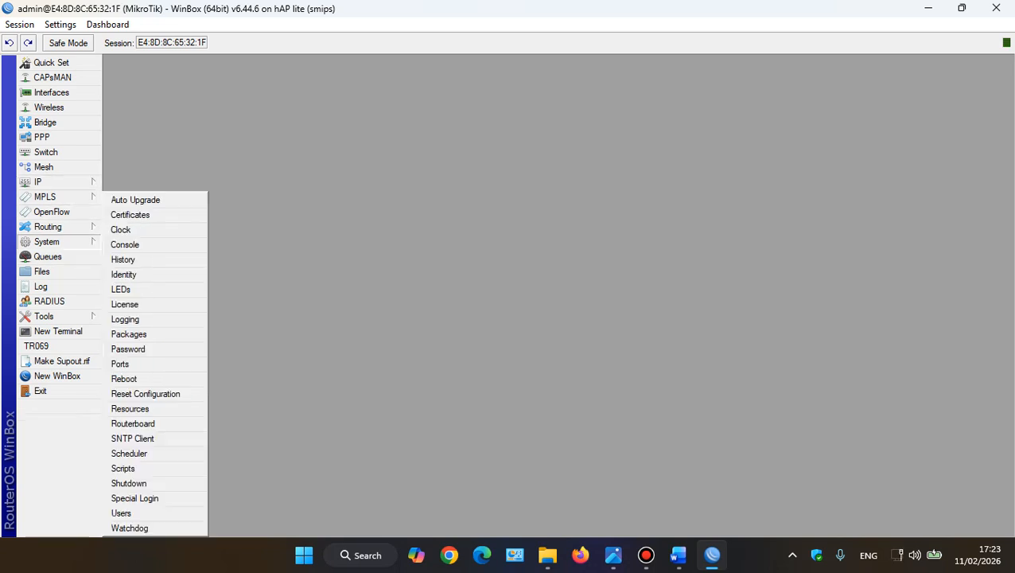
left_click(135, 392)
left_click(490, 303)
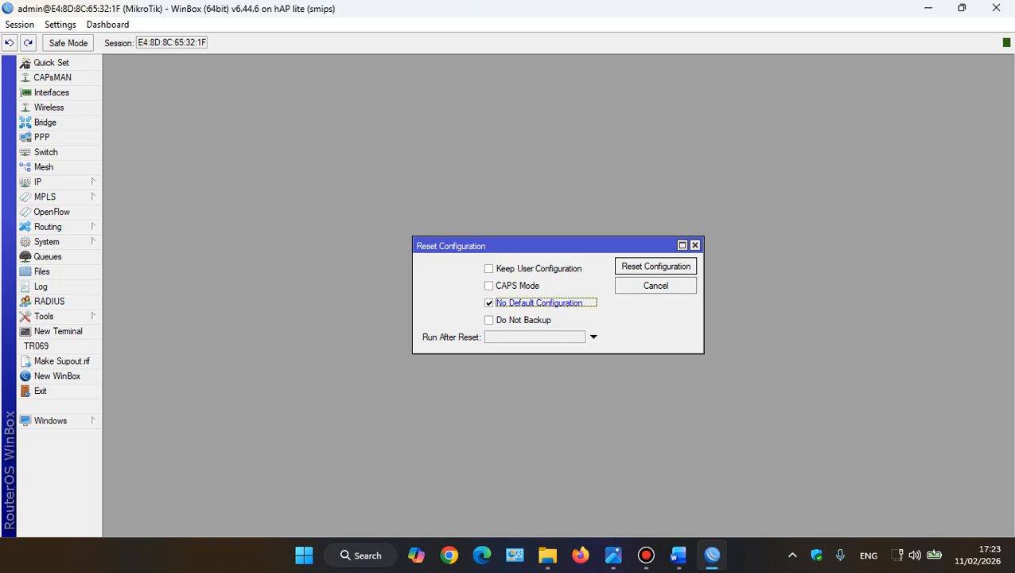
left_click(489, 319)
left_click(655, 266)
key("Return")
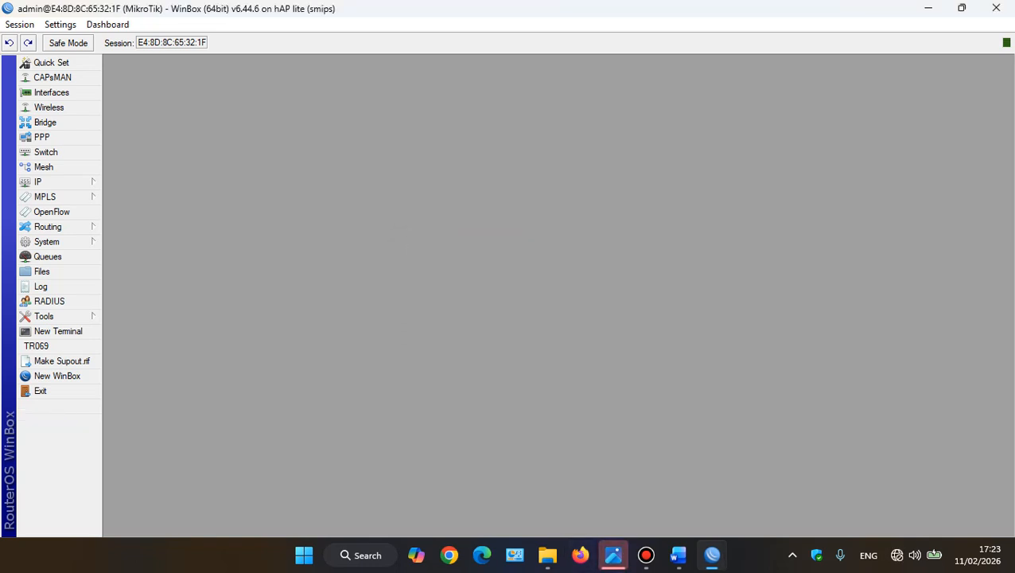
left_click(612, 555)
left_click(613, 555)
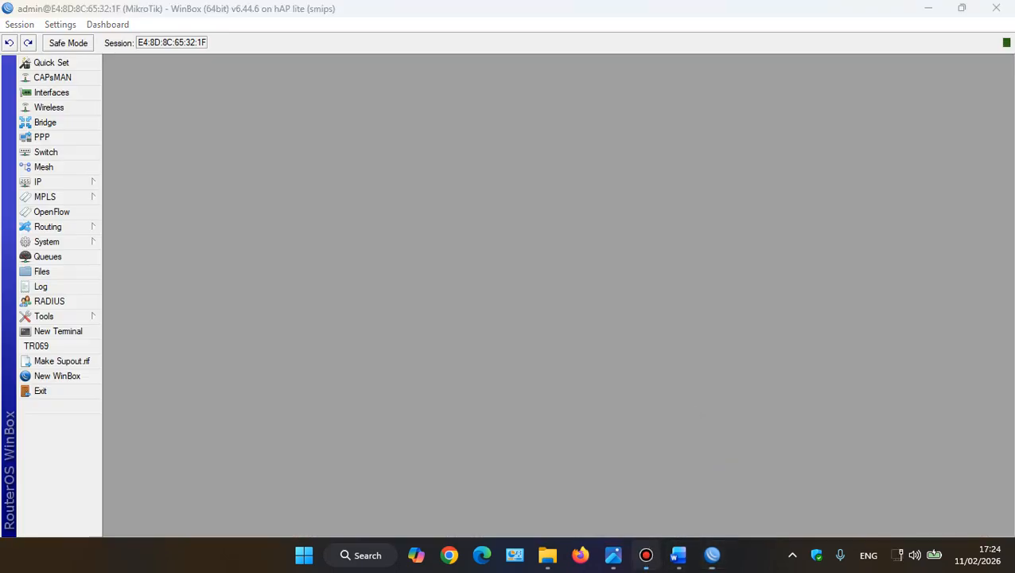
left_click(646, 555)
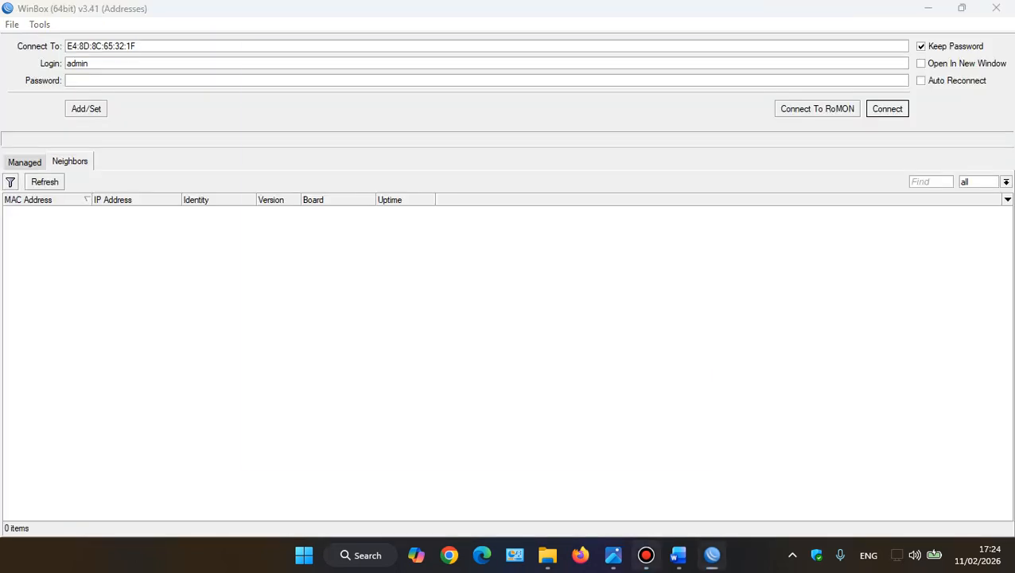
left_click(646, 555)
left_click(646, 555)
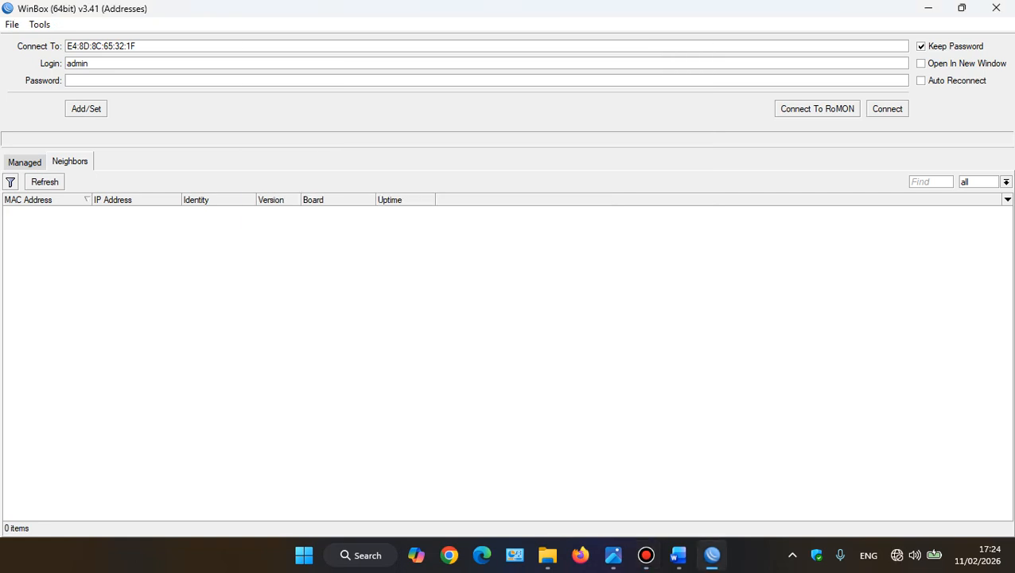
Refresh the neighbor list, reconnect as admin to the reset router E4:8D:8C:65:32:1F, and open its interface list
left_click(25, 162)
left_click(70, 162)
left_click(44, 183)
mouse_move(646, 555)
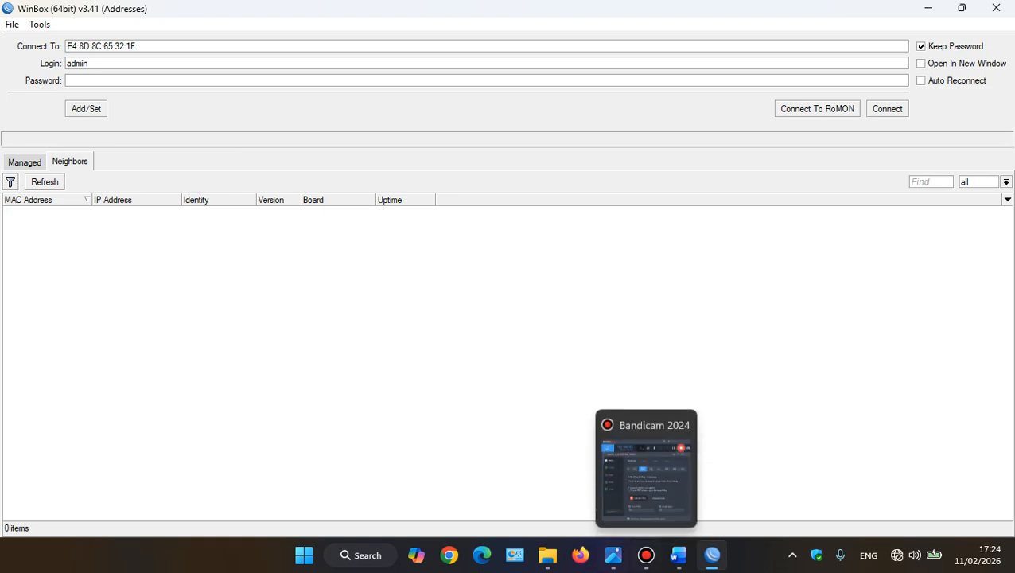
left_click(25, 163)
left_click(70, 162)
left_click(45, 182)
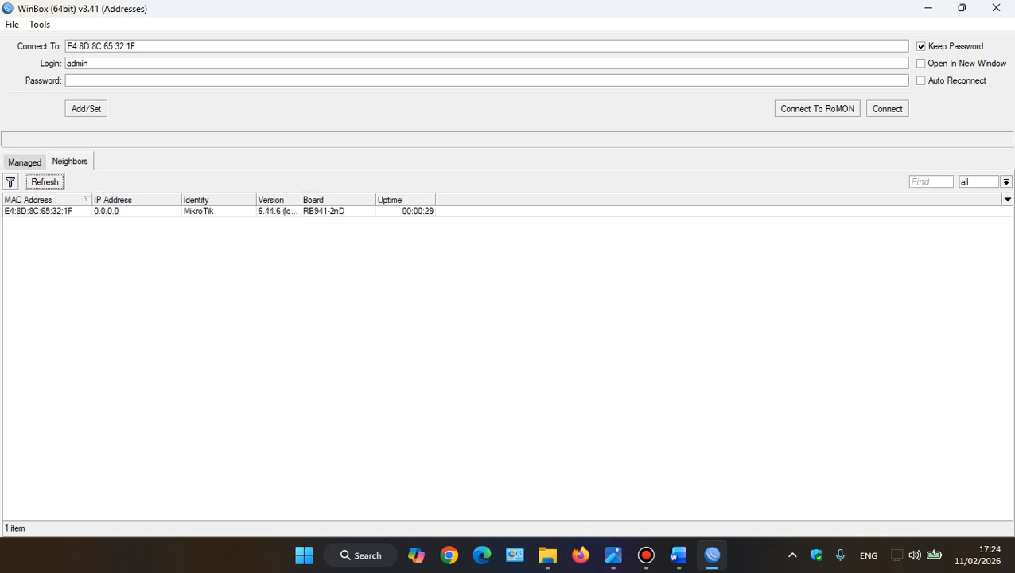
left_click(38, 212)
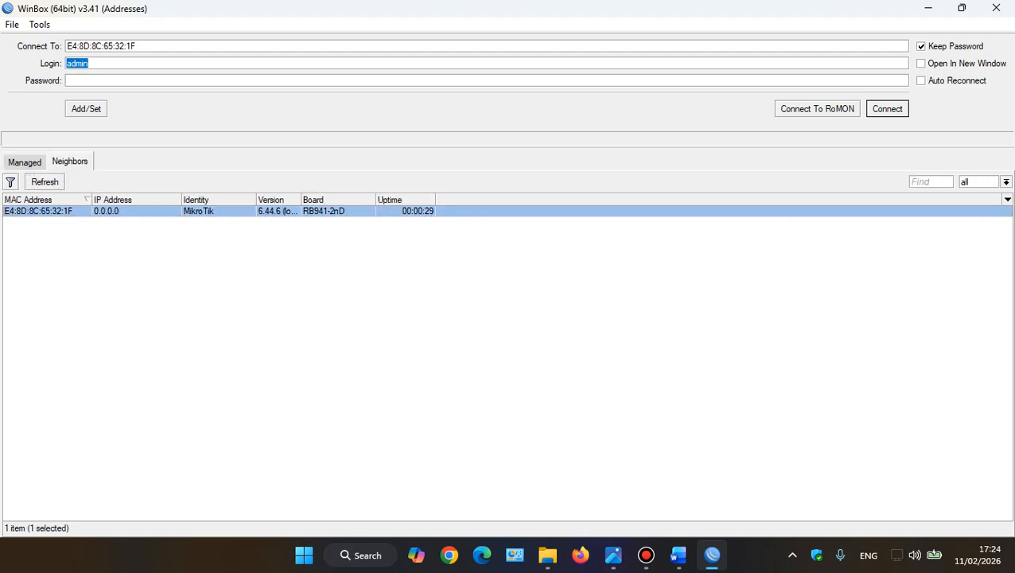
left_click(887, 109)
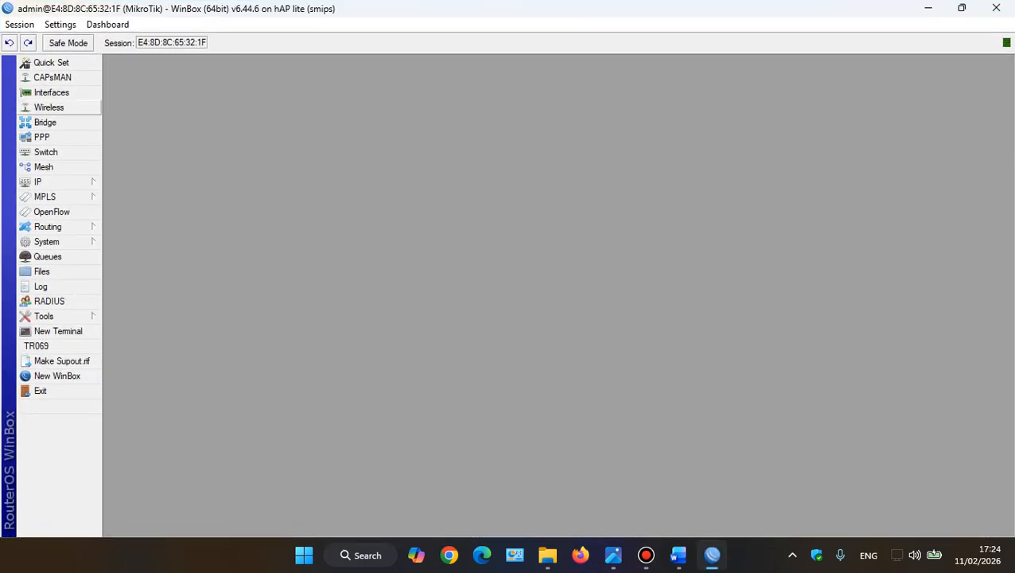
left_click(51, 92)
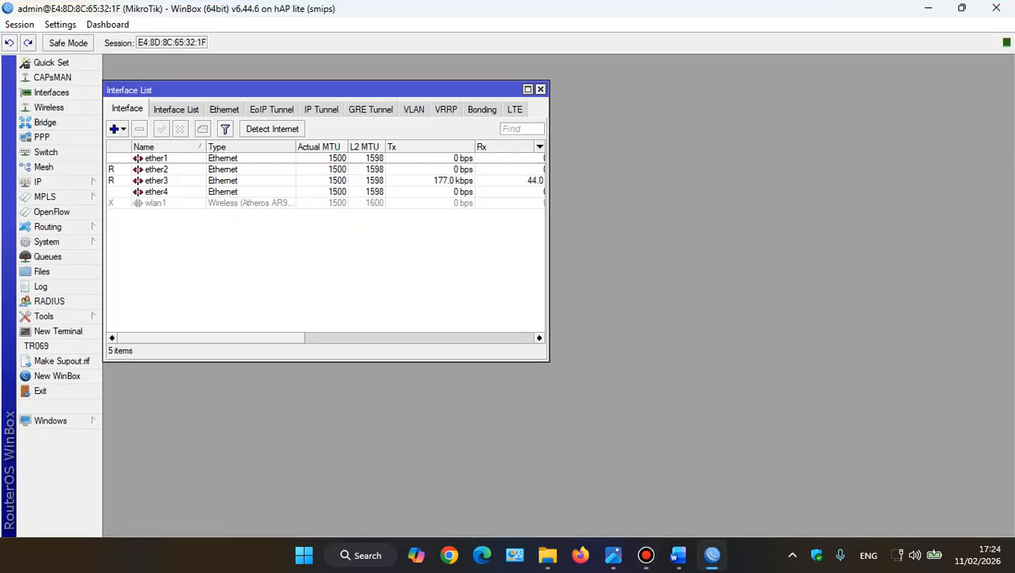
Try to rename the ether3 interface to eth3ke-laptop
left_click(156, 181)
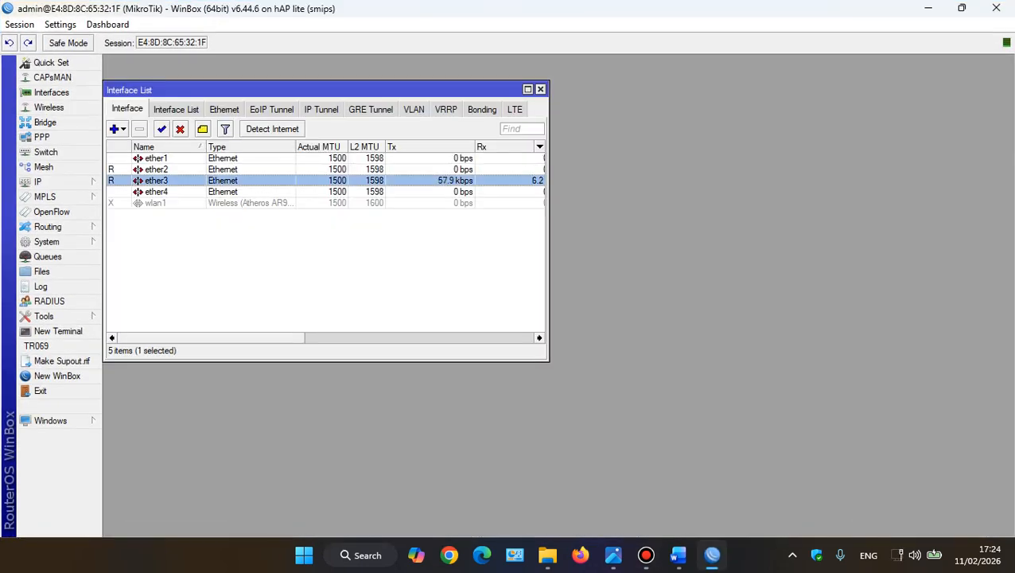
double_click(157, 181)
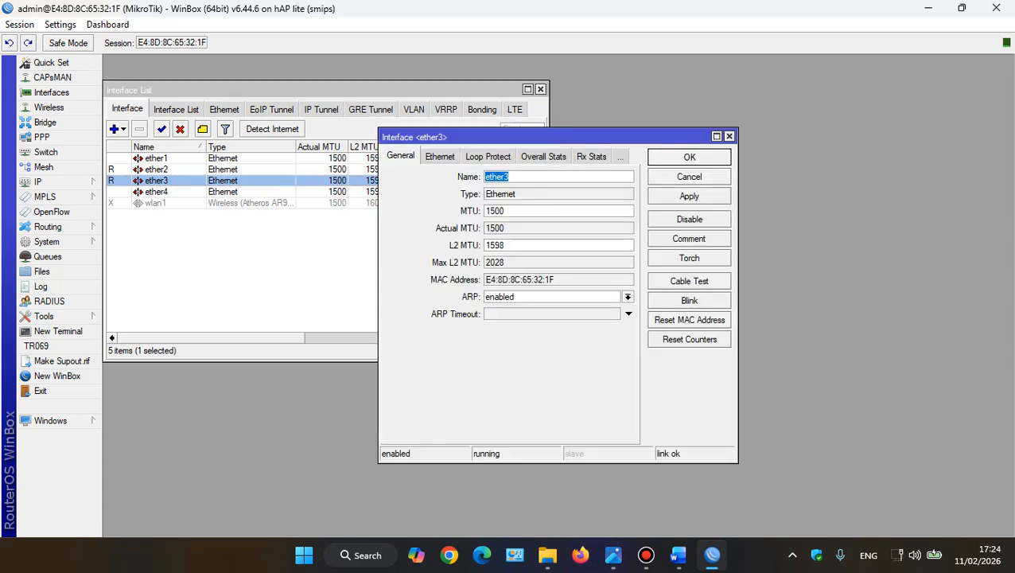
key("End")
key("BackSpace")
key("BackSpace")
key("BackSpace")
type("3KE")
key("BackSpace")
key("BackSpace")
type("ke-laptop")
key("Return")
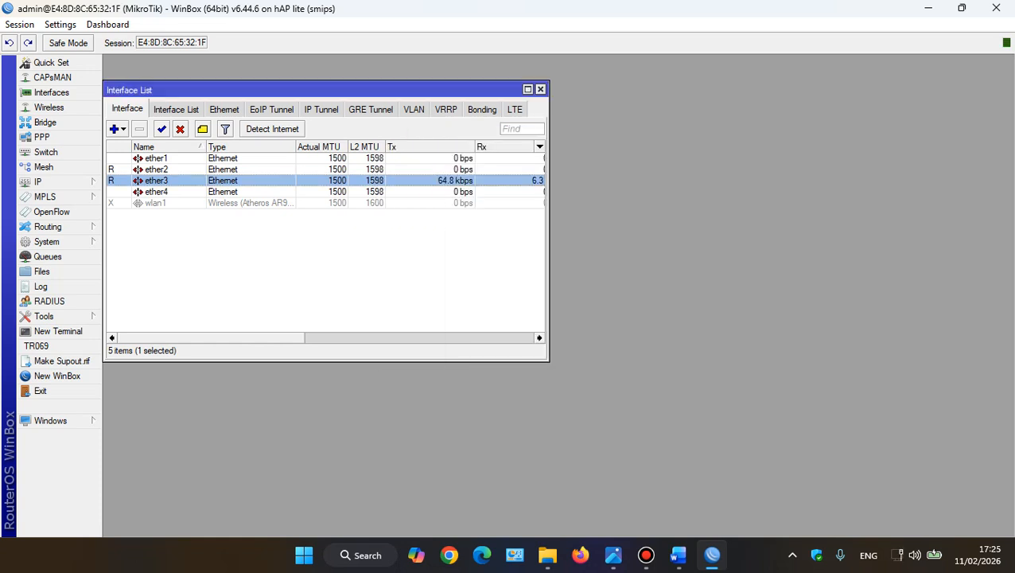
Rename the ether3 interface to eth3-ke-laptop
key("Return")
type("eth")
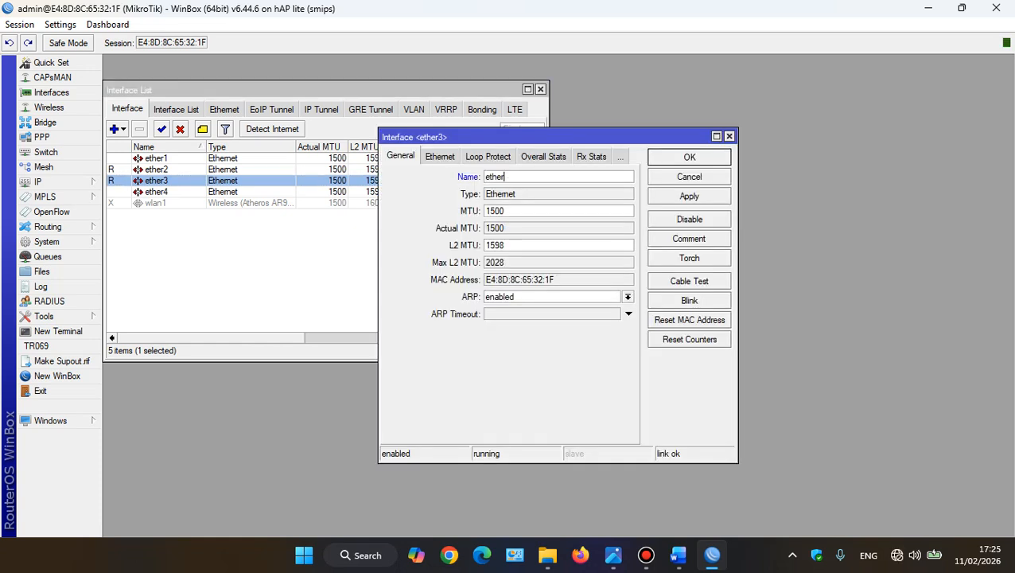
type("3-ke-laptop")
key("Return")
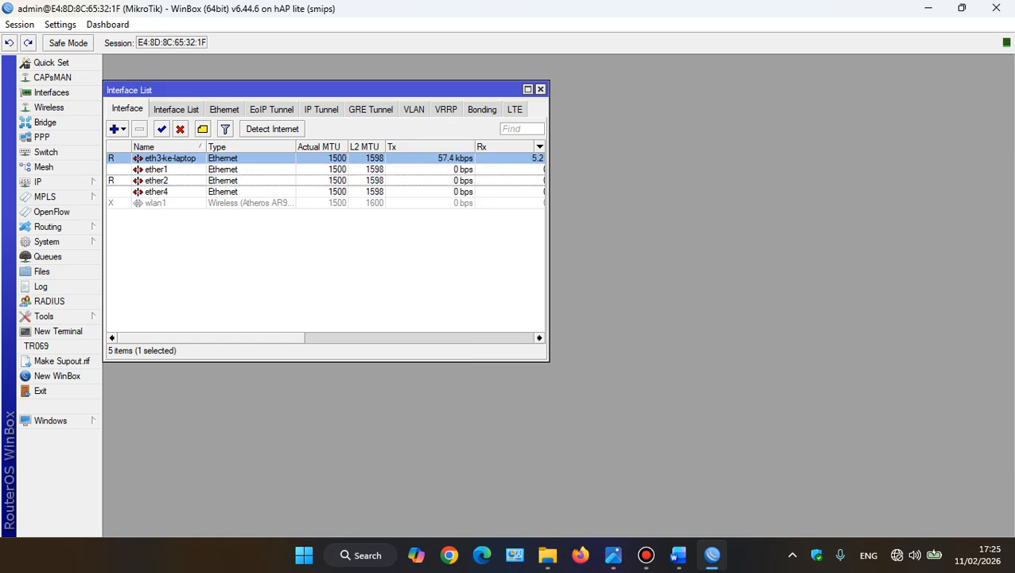
Rename the ether2 interface to eth2-koneksidari-mikro1
left_click(164, 181)
right_click(164, 181)
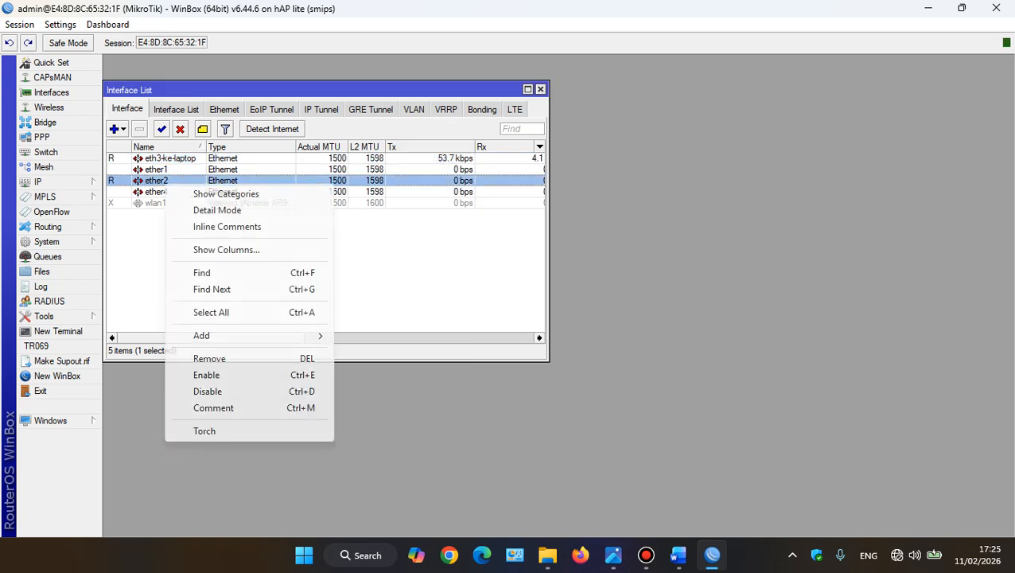
left_click(164, 181)
double_click(164, 180)
left_click(510, 177)
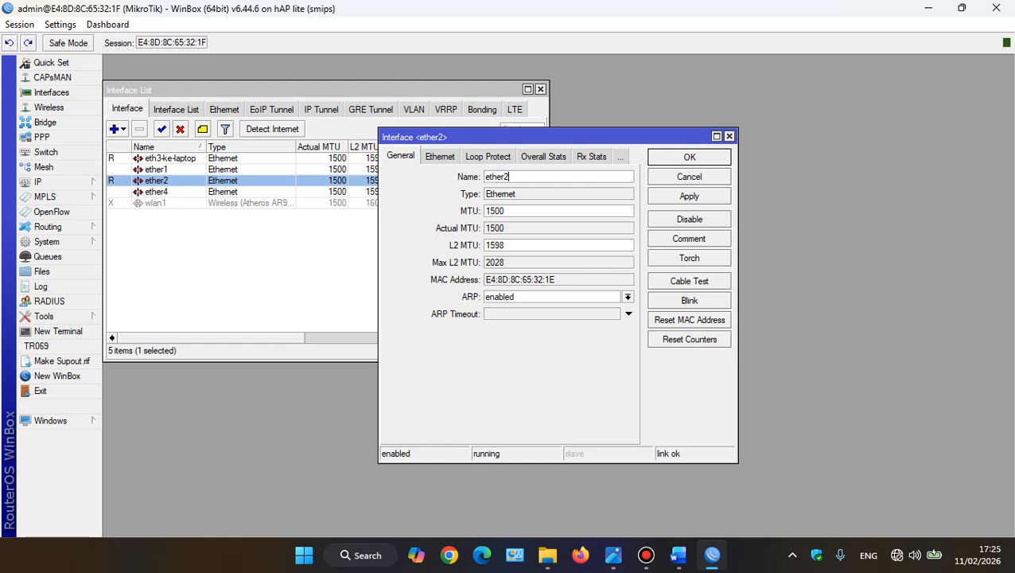
key("BackSpace")
key("BackSpace")
key("BackSpace")
type("2-koneksidari-mikro1")
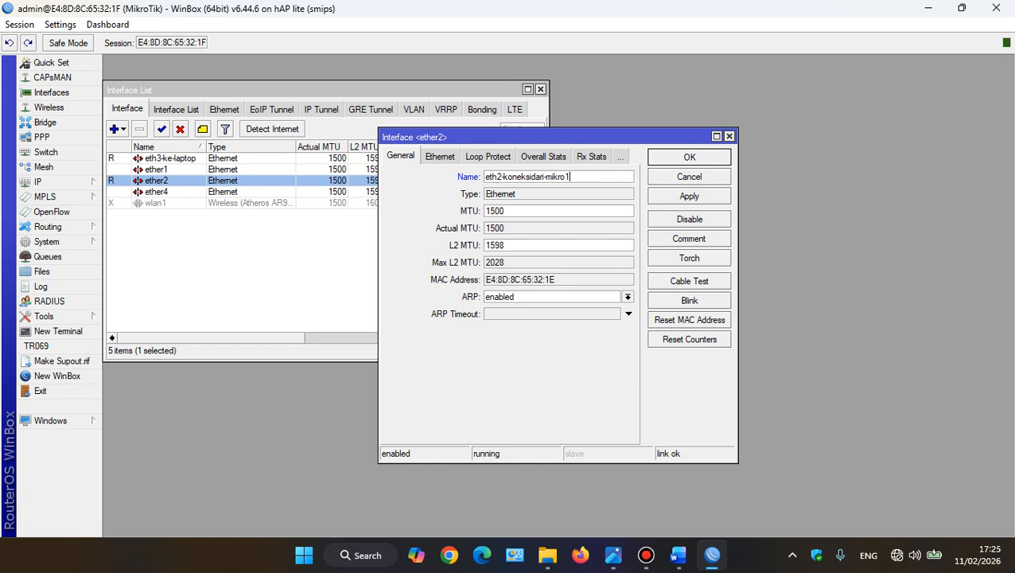
key("Return")
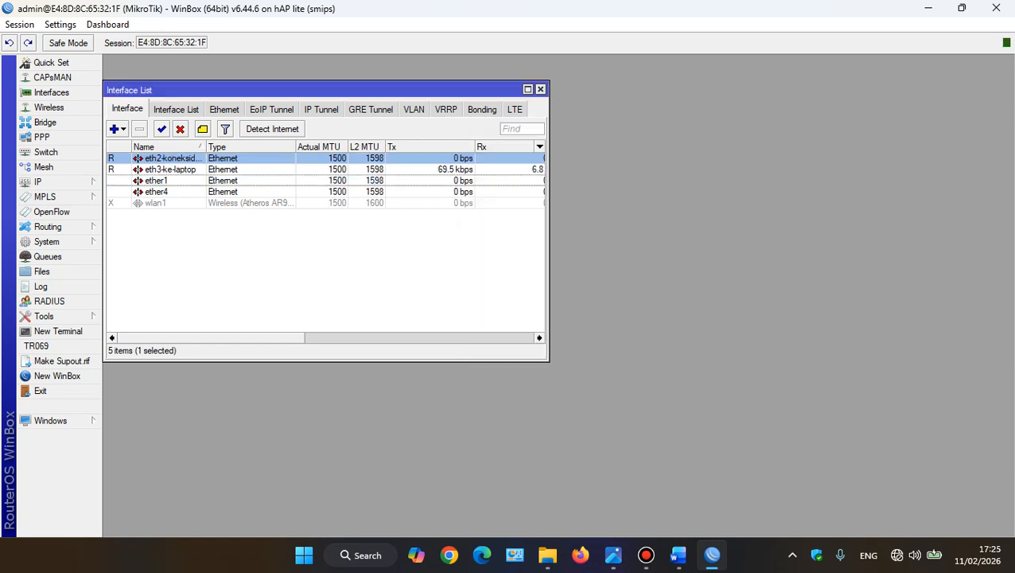
left_click(166, 147)
left_click(167, 148)
left_click(170, 169)
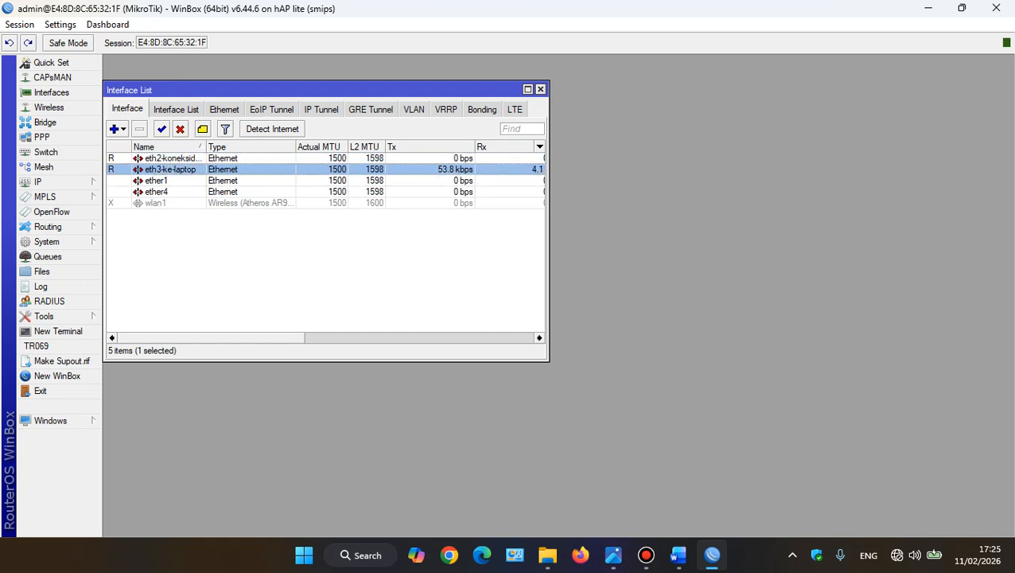
left_click(170, 159)
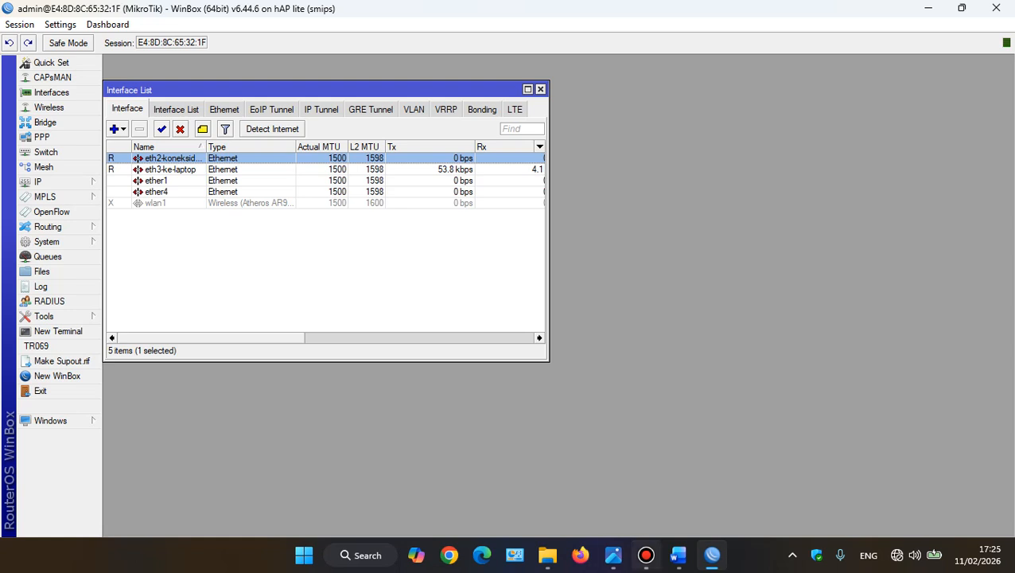
Check the topology diagram, and assign the address 3.3.3.3/27 to the eth3-ke-laptop interface in WinBox
left_click(614, 554)
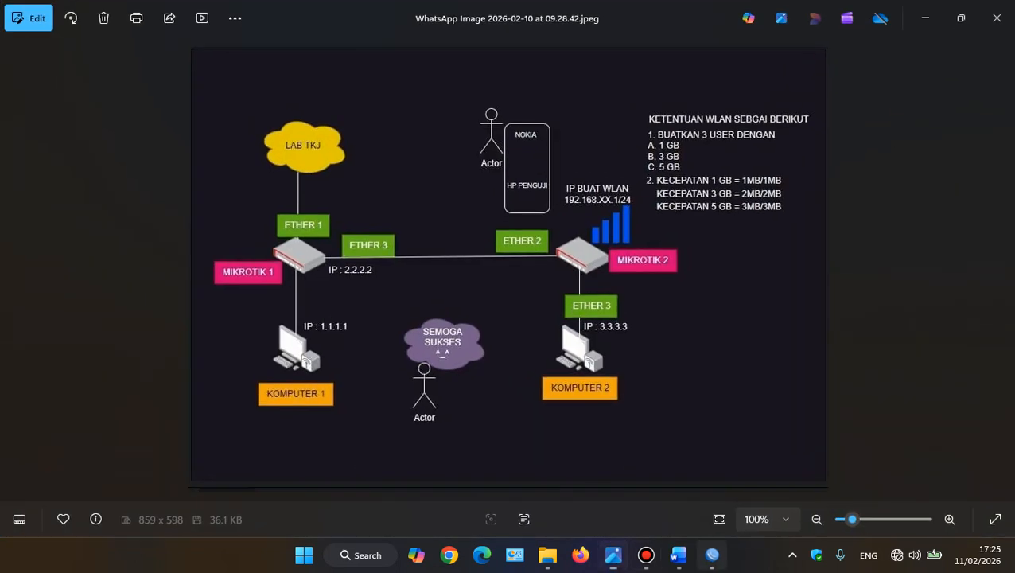
left_click(712, 555)
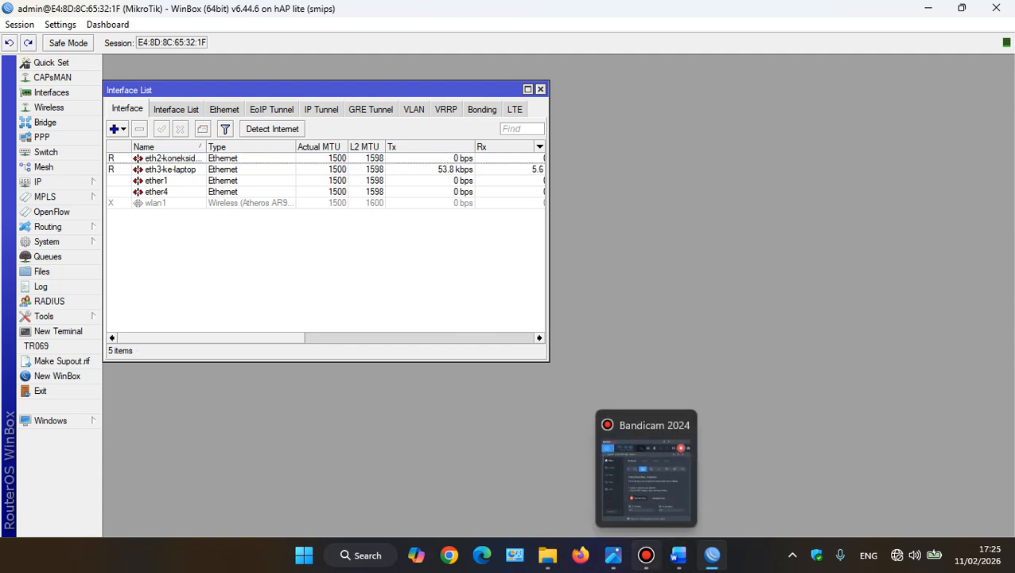
left_click(646, 554)
left_click(646, 555)
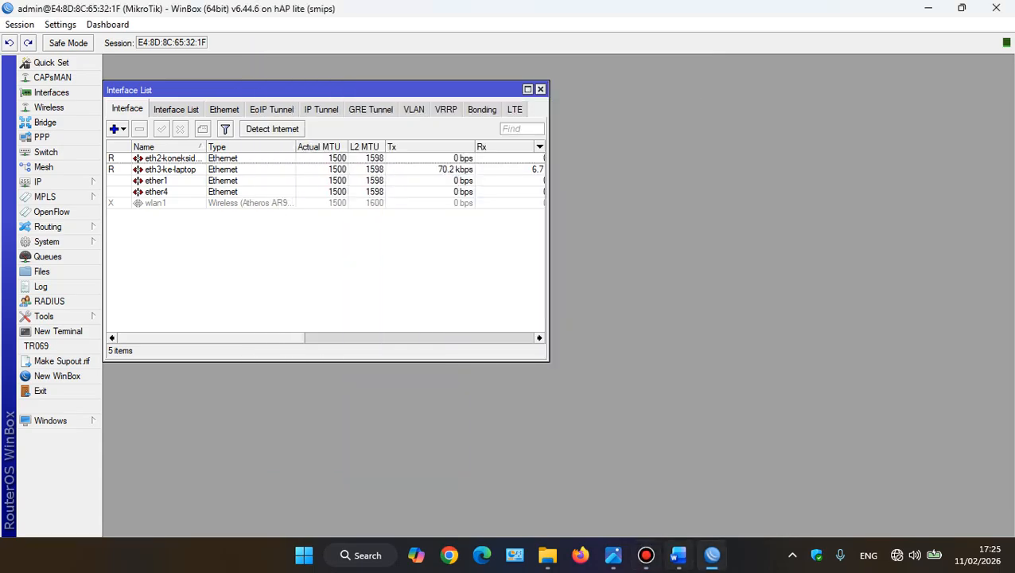
left_click(614, 554)
left_click(613, 555)
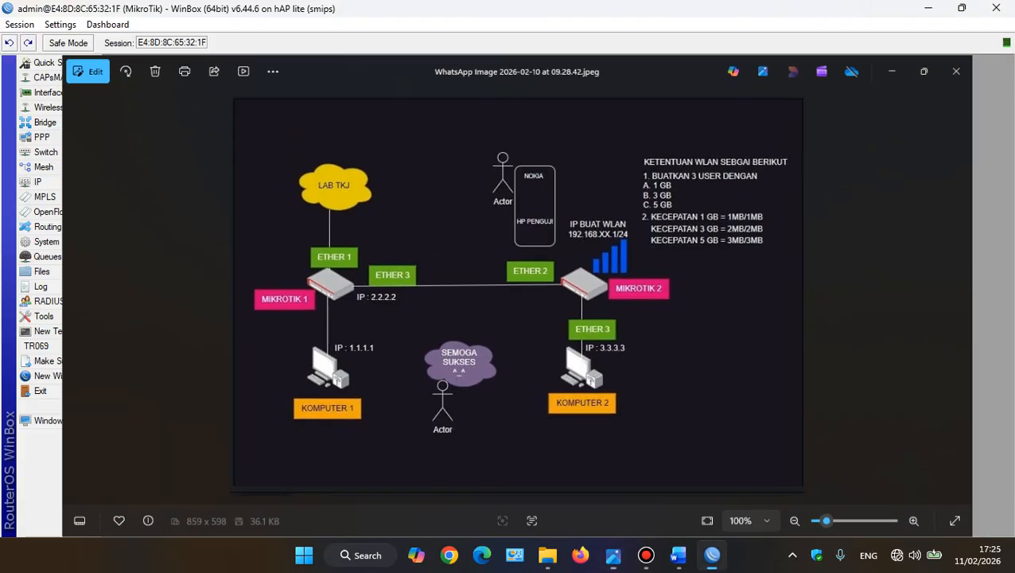
left_click(37, 181)
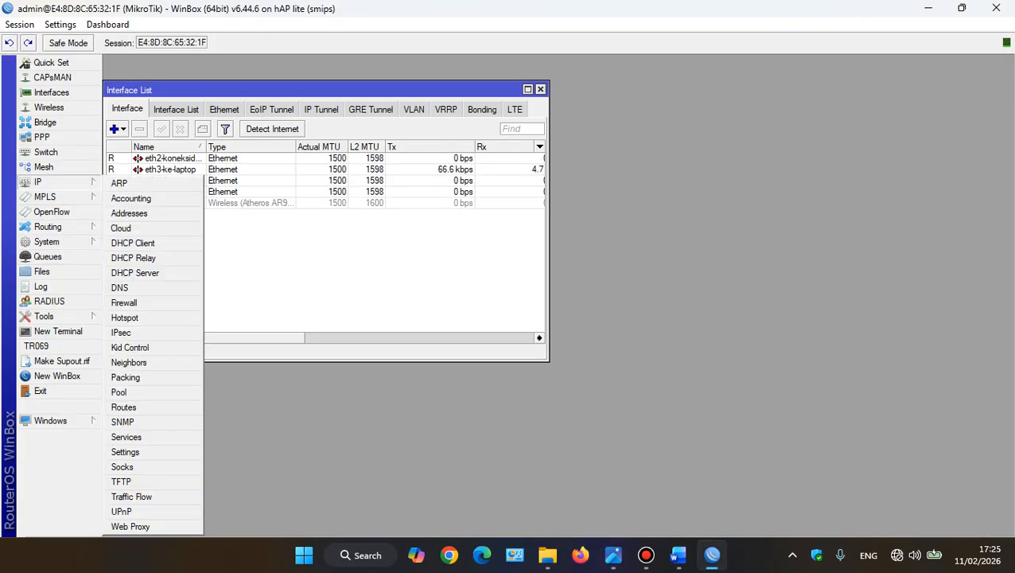
left_click(128, 212)
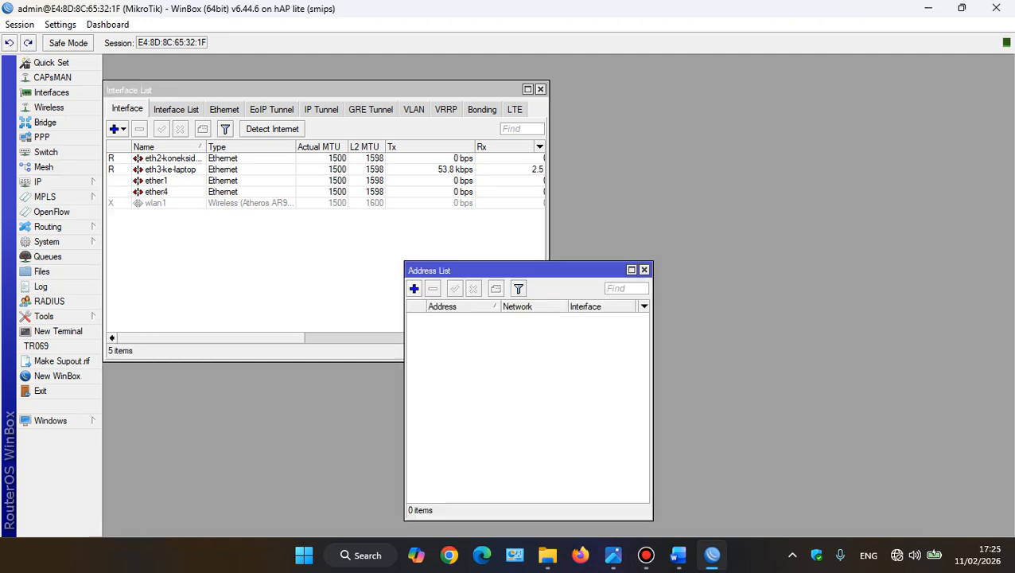
left_click(413, 288)
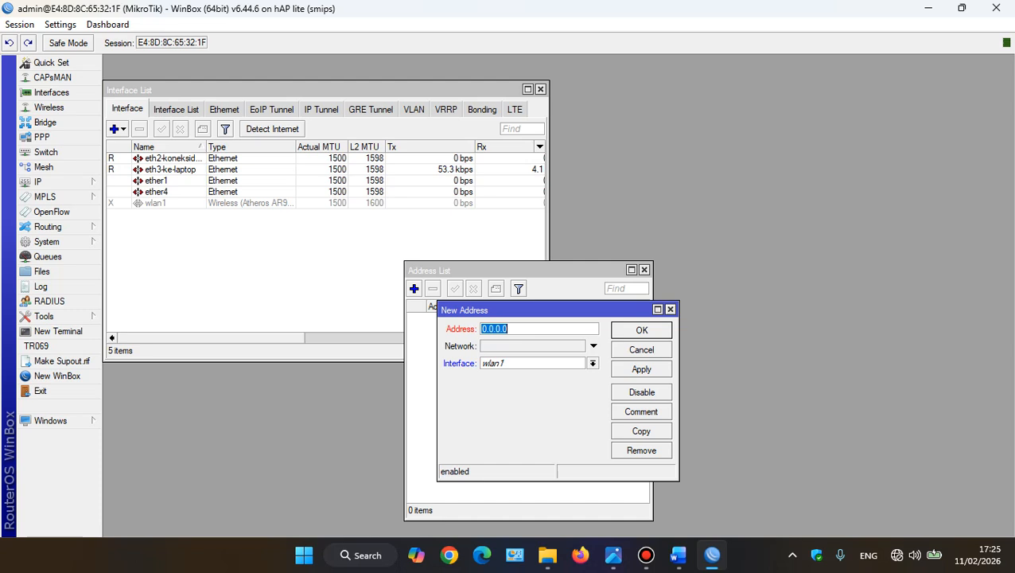
type("3.3.3.3/27")
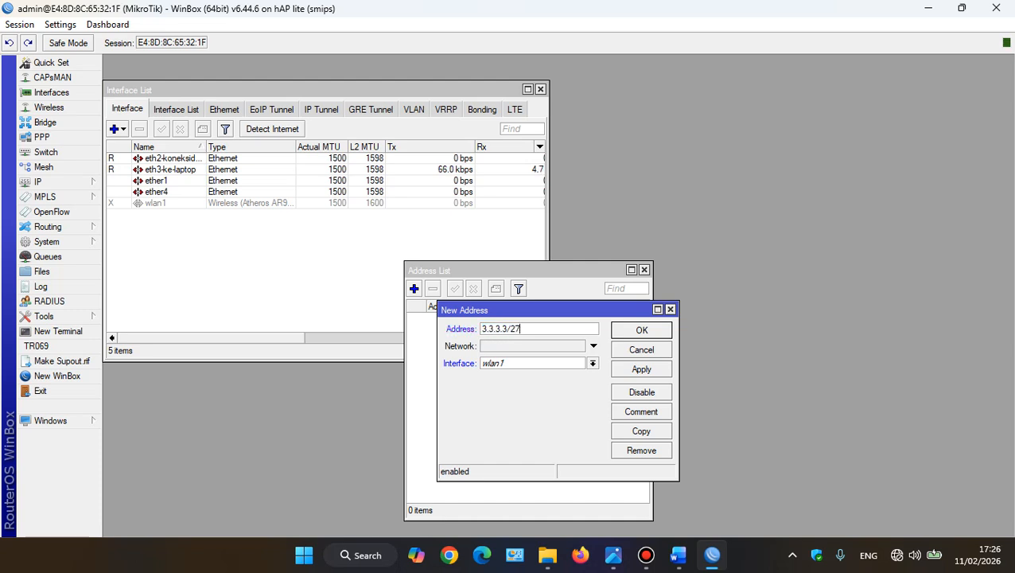
left_click(593, 362)
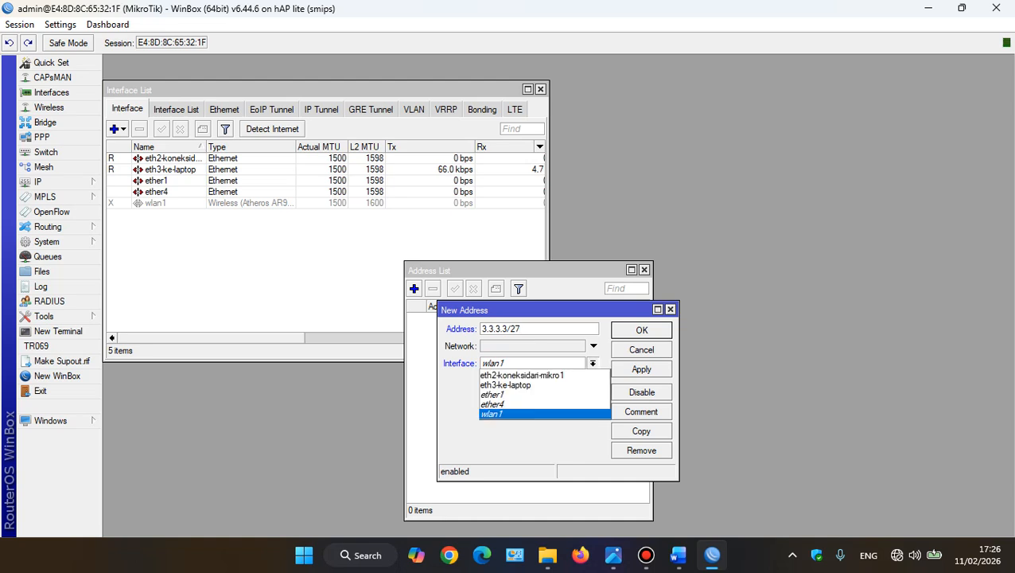
left_click(505, 384)
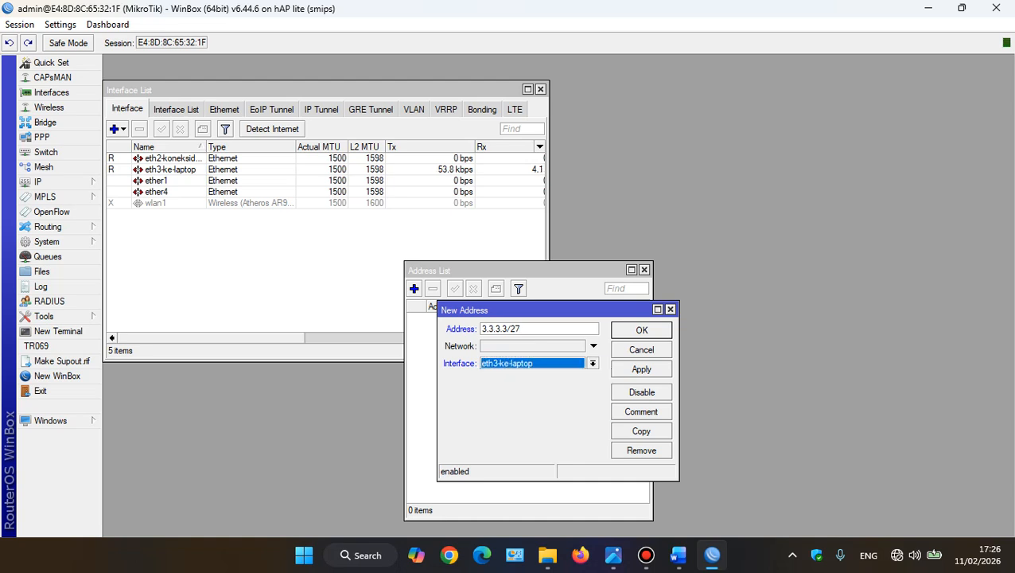
left_click(642, 369)
left_click(642, 330)
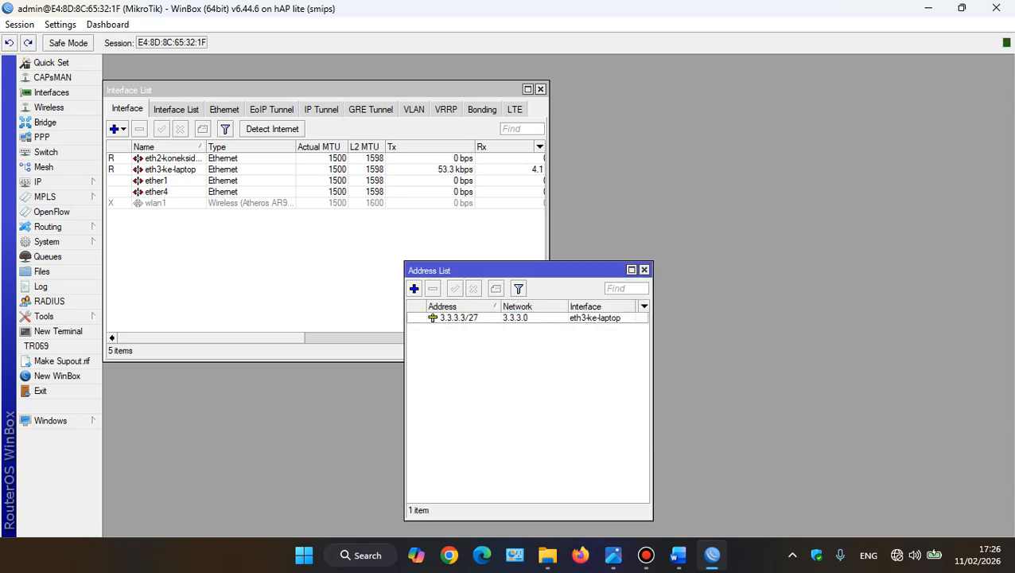
Consult the topology diagram again and assign the address 2.2.2.1/27 to the eth2-koneksidari-mikro1 interface
left_click(613, 554)
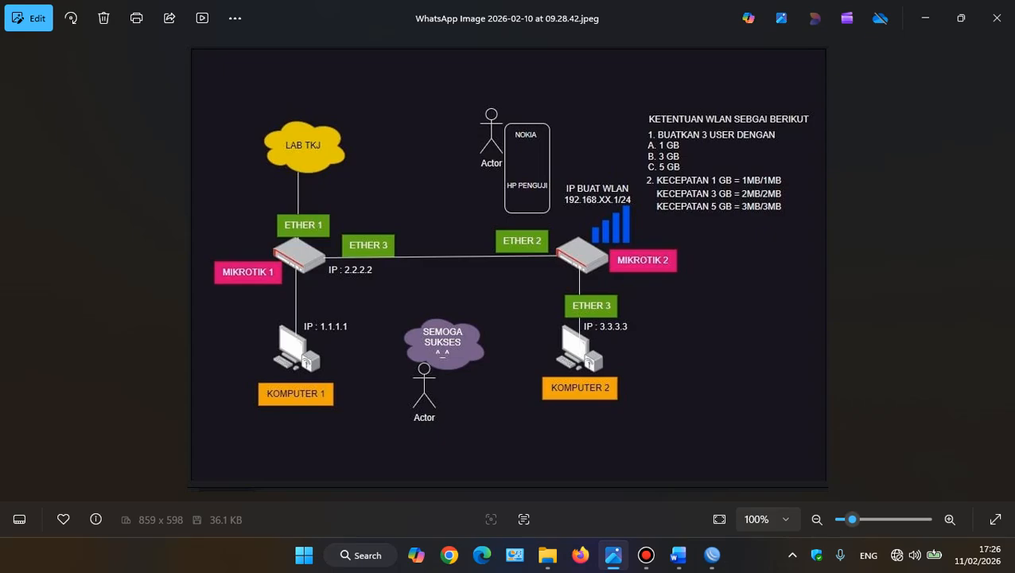
left_click(712, 555)
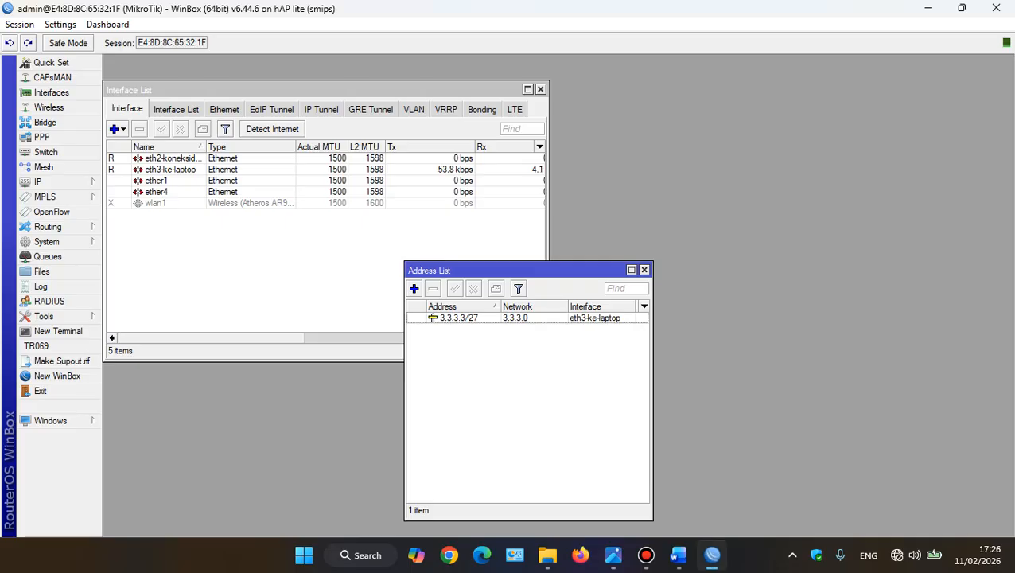
left_click(414, 288)
type("2.2.2.")
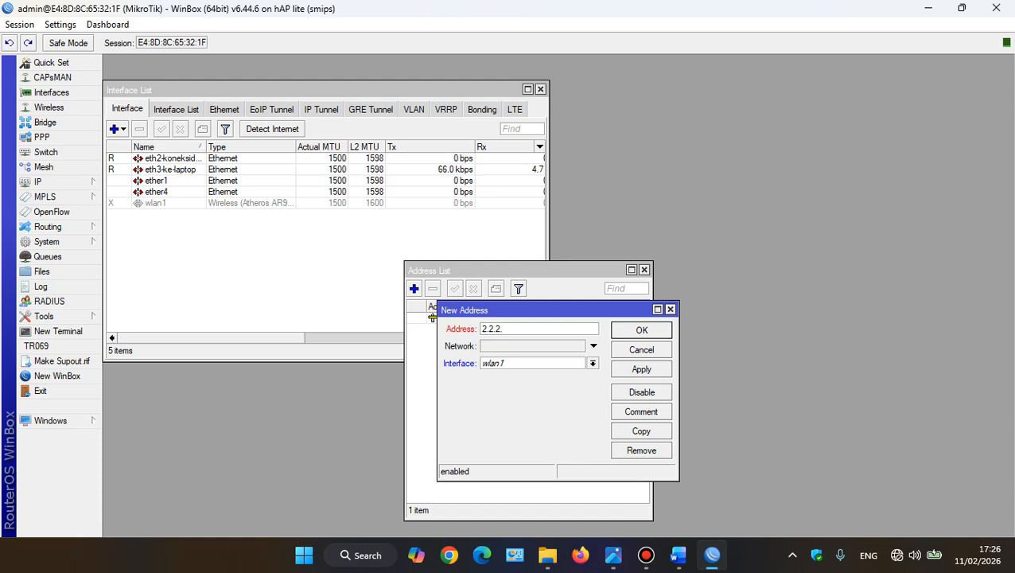
type("1/27")
left_click(593, 364)
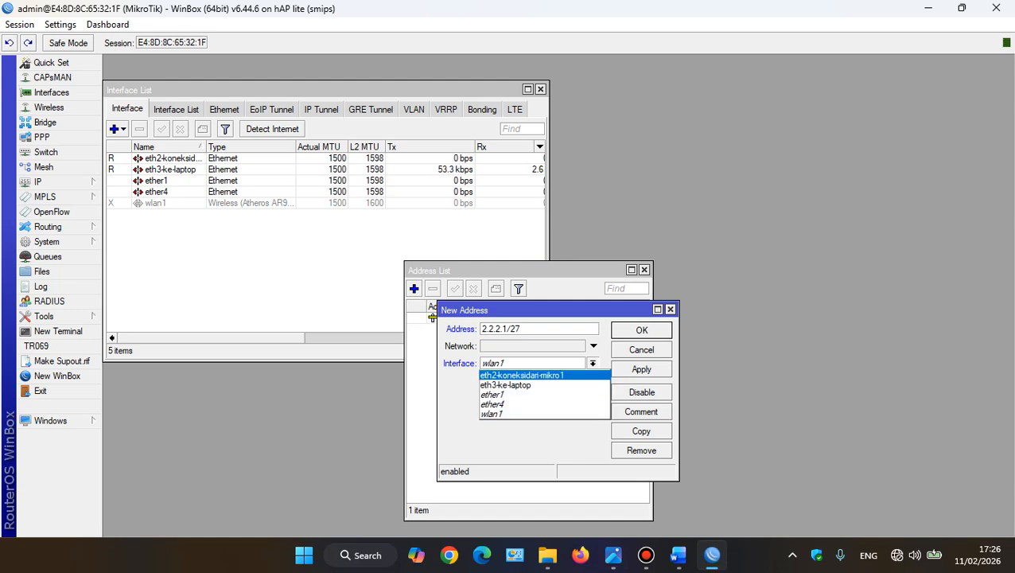
left_click(533, 374)
left_click(642, 369)
left_click(641, 329)
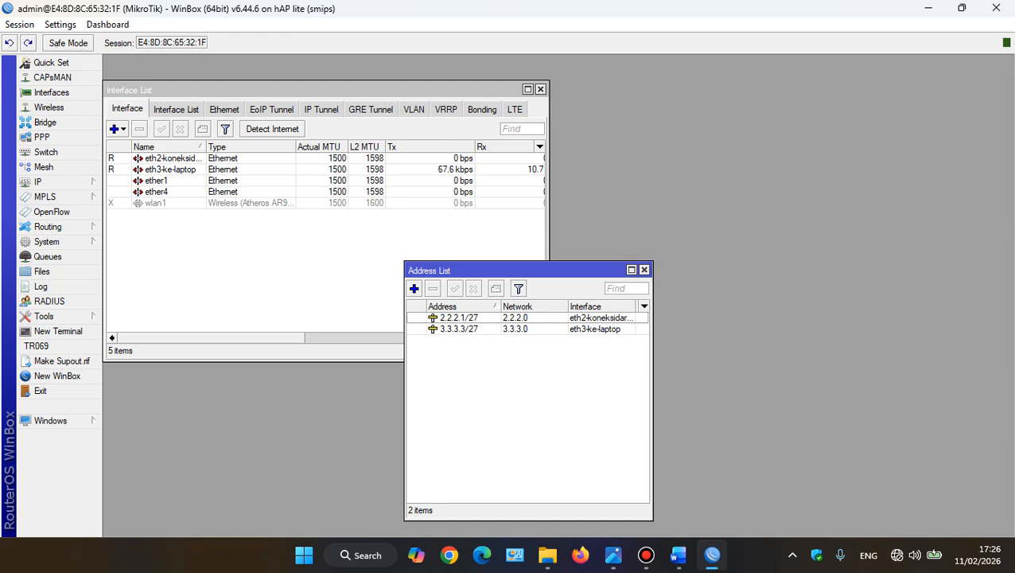
Check the MIKROTIK 1 configuration list in Word and set the second router's system identity to Alat 2 in WinBox
left_click(678, 555)
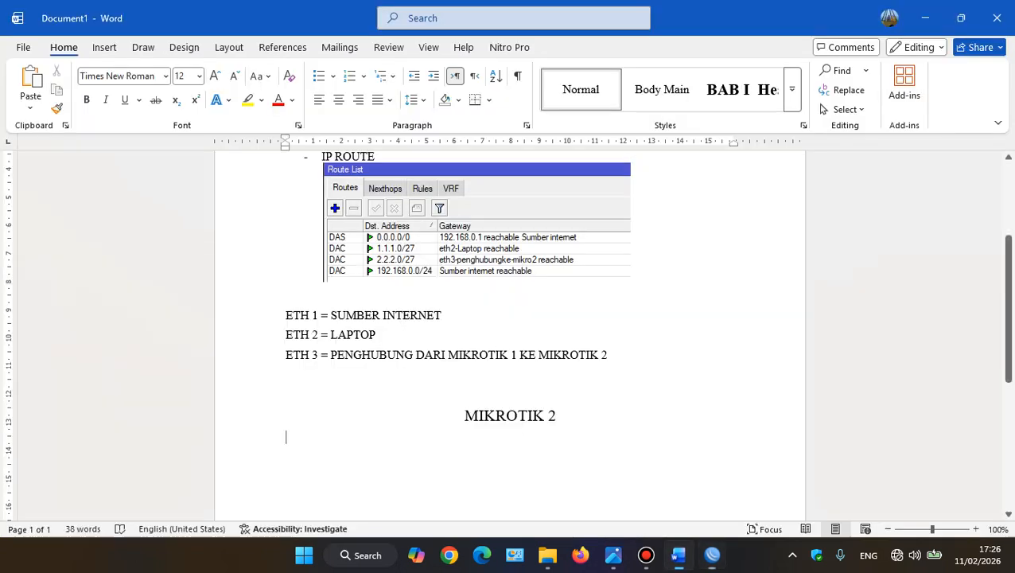
scroll(509, 334, "up", 3)
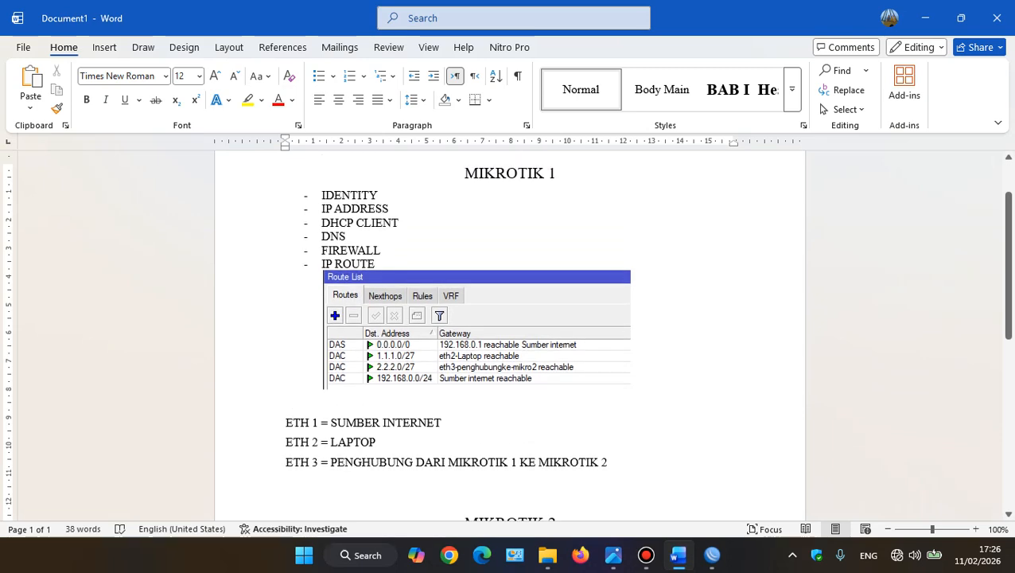
scroll(509, 334, "down", 2)
left_click(712, 554)
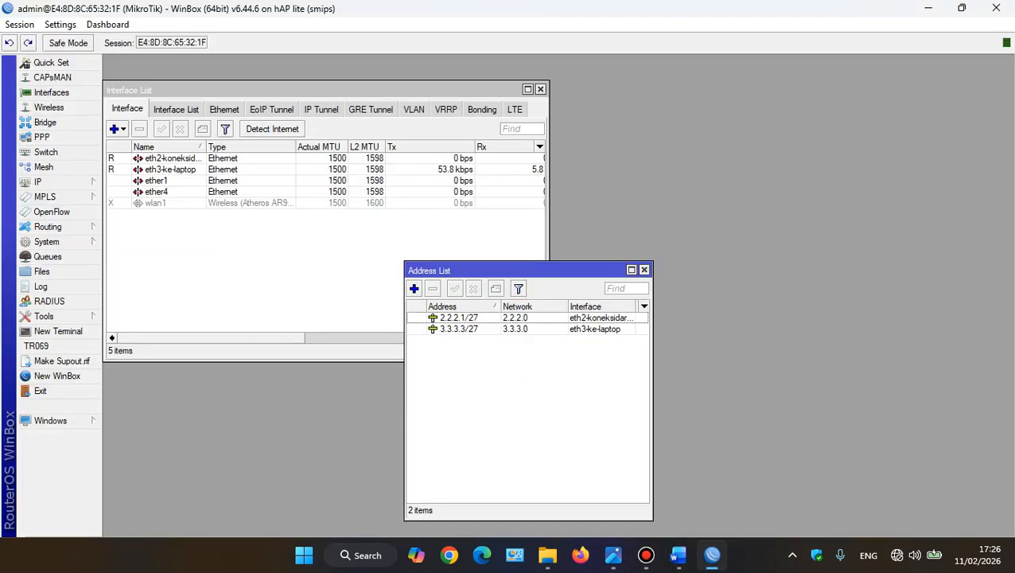
left_click(46, 242)
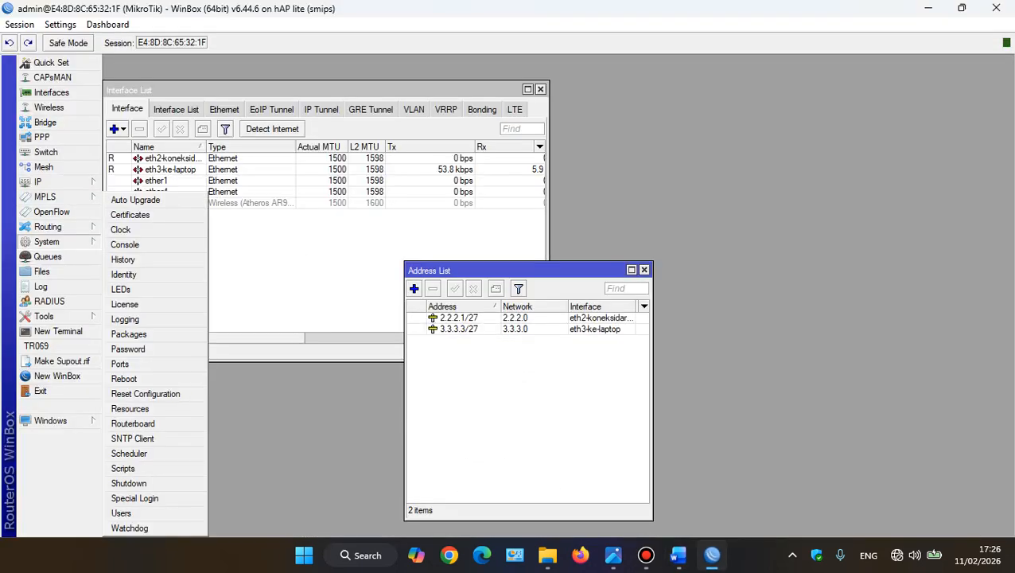
left_click(123, 273)
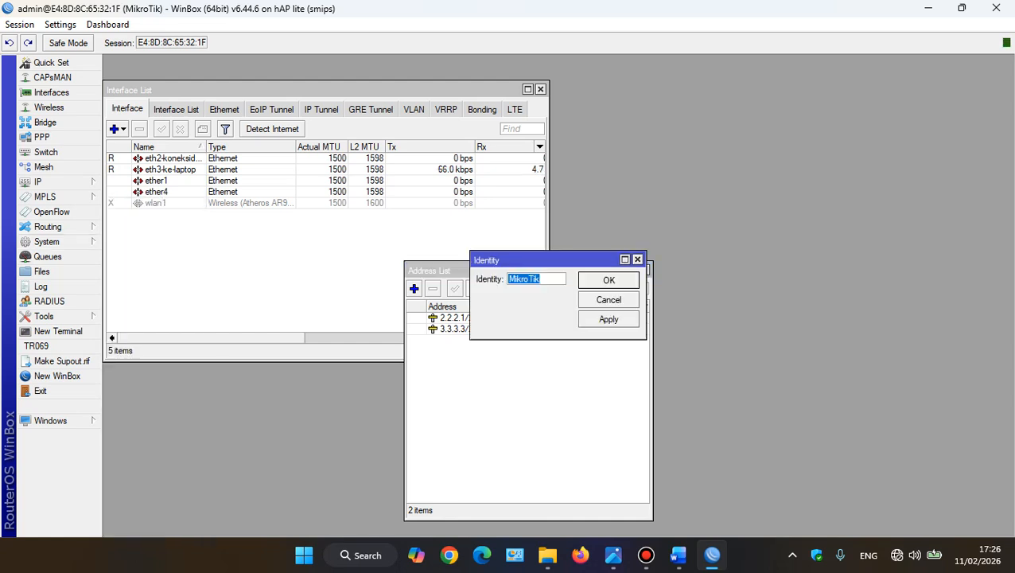
type("Alat 2")
key("Return")
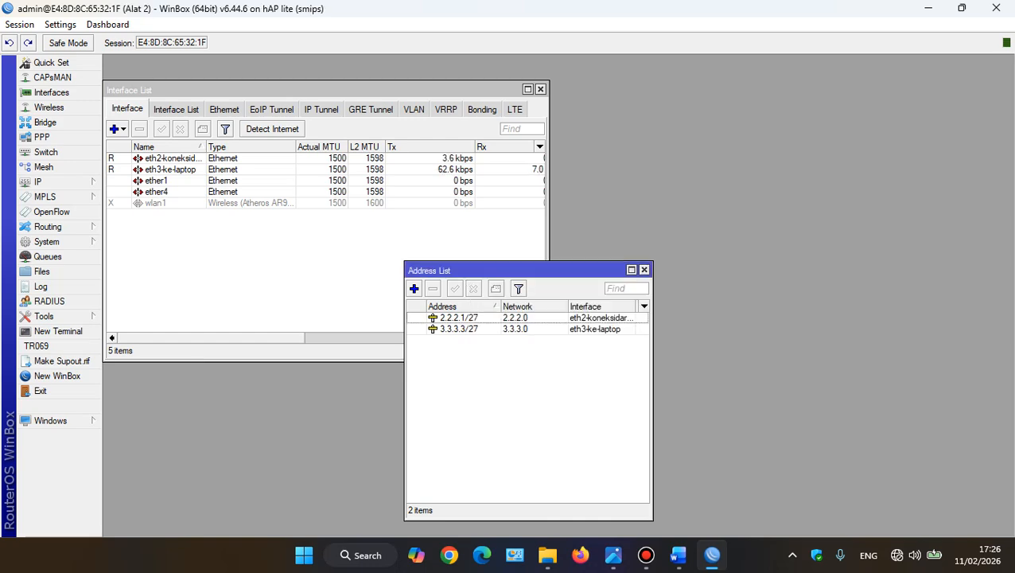
Copy the MIKROTIK 1 bullet list from IDENTITY to IP ROUTE in Word to below the MIKROTIK 2 heading, keeping IP ROUTE as a bullet
left_click(678, 554)
scroll(510, 334, "up", 2)
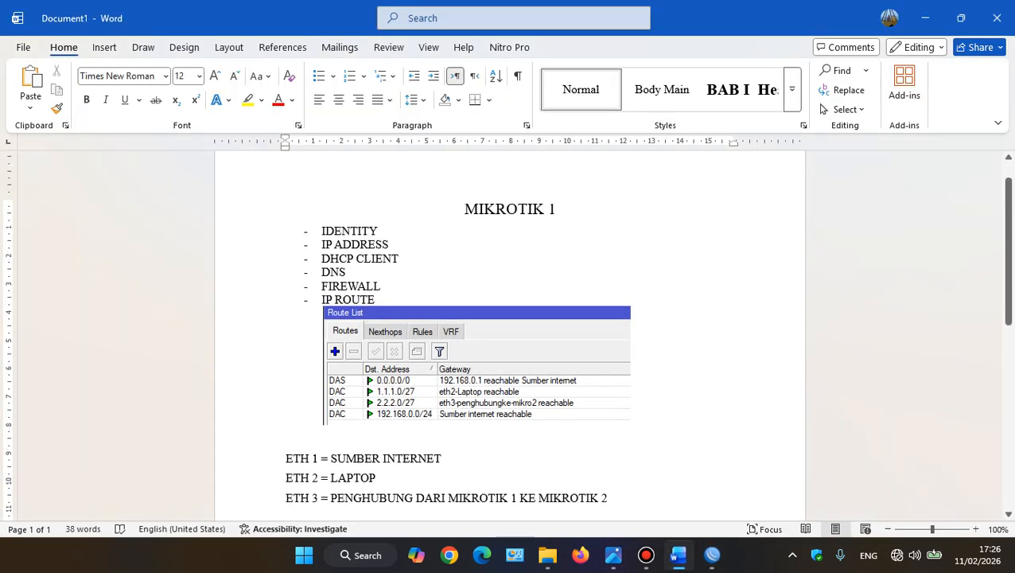
left_click_drag(463, 208, 399, 260)
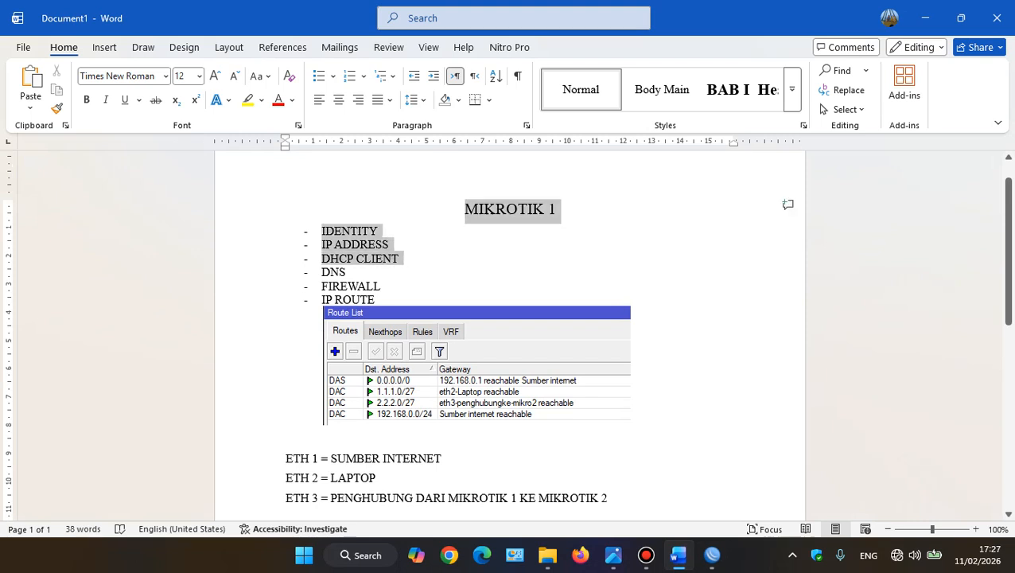
left_click(346, 273)
left_click_drag(321, 231, 401, 260)
left_click_drag(382, 288, 376, 300)
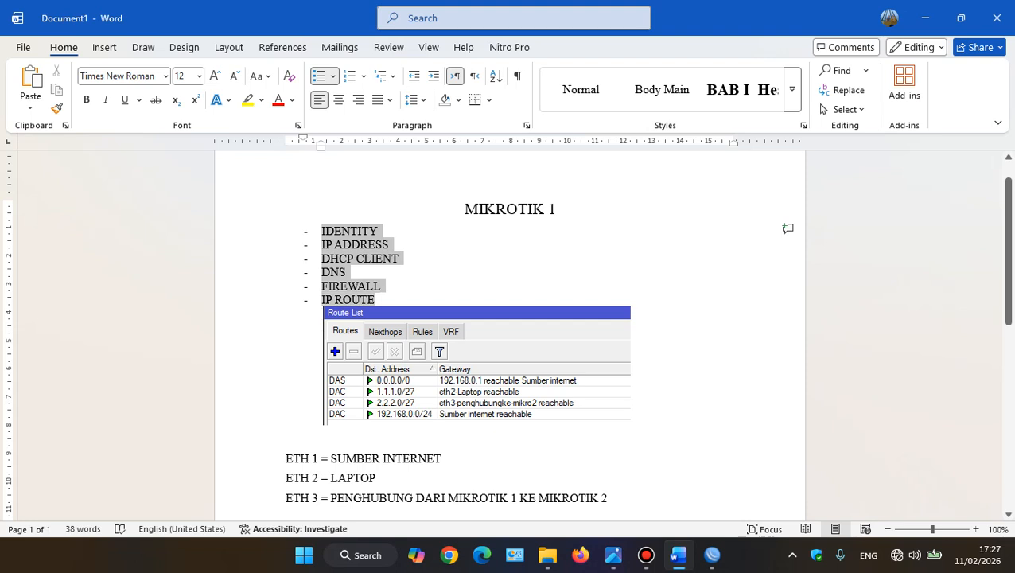
key("ctrl+c")
scroll(509, 334, "down", 3)
scroll(286, 385, "down", 1)
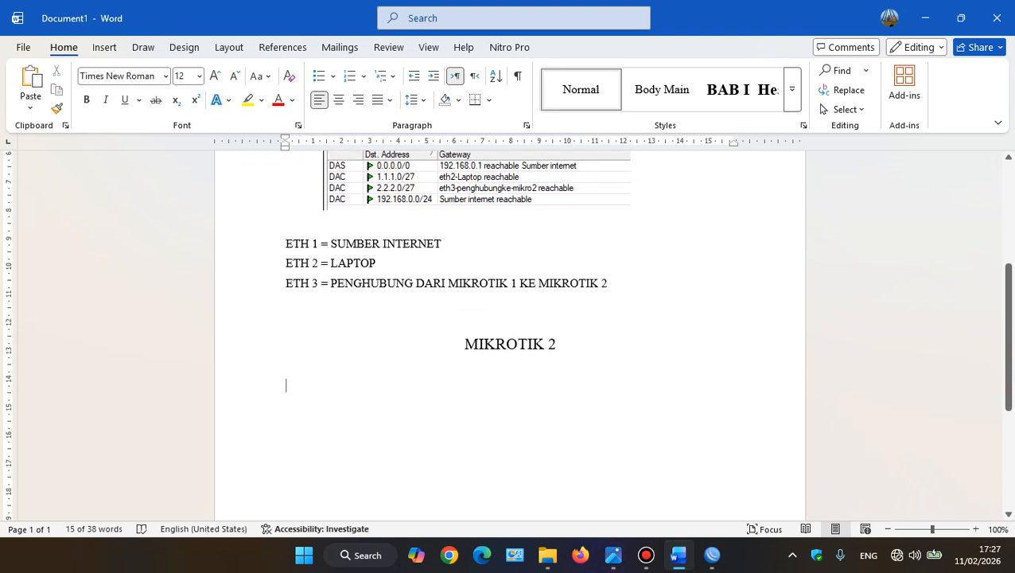
left_click(286, 385)
key("ctrl+v")
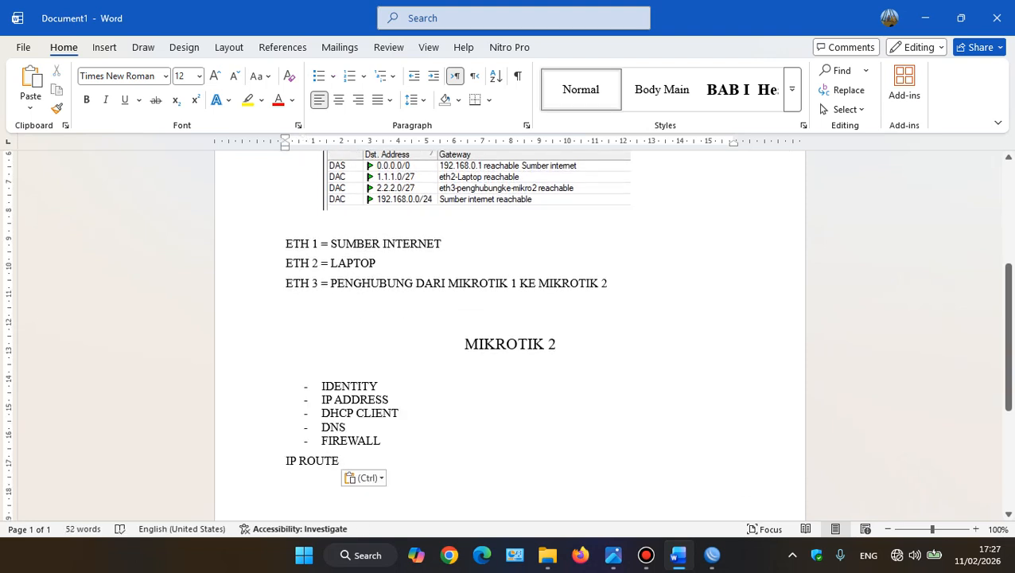
left_click(287, 461)
key("BackSpace")
key("Return")
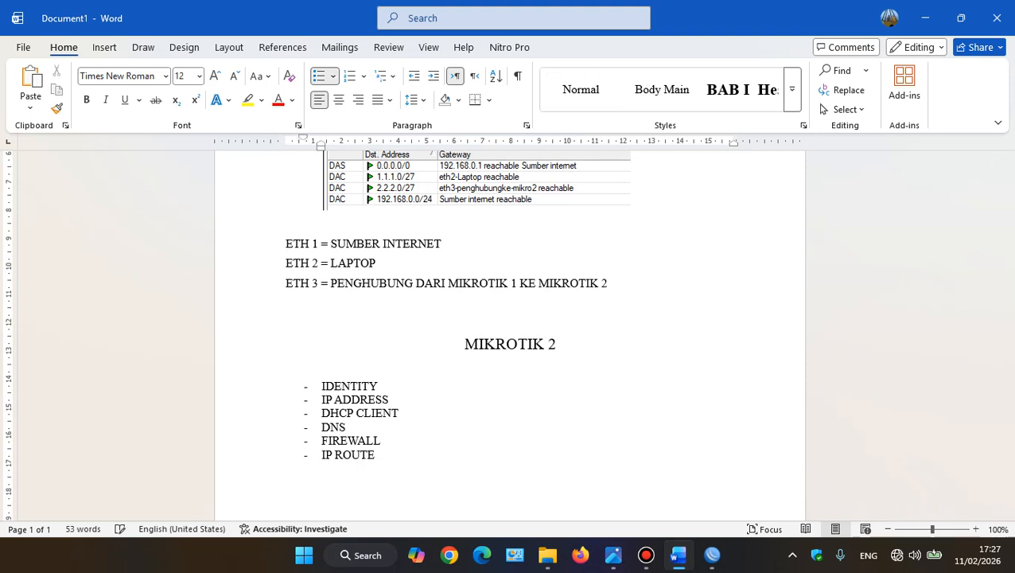
Change the DHCP CLIENT item in the MIKROTIK 2 list to DHCP SERVER
left_click(380, 386)
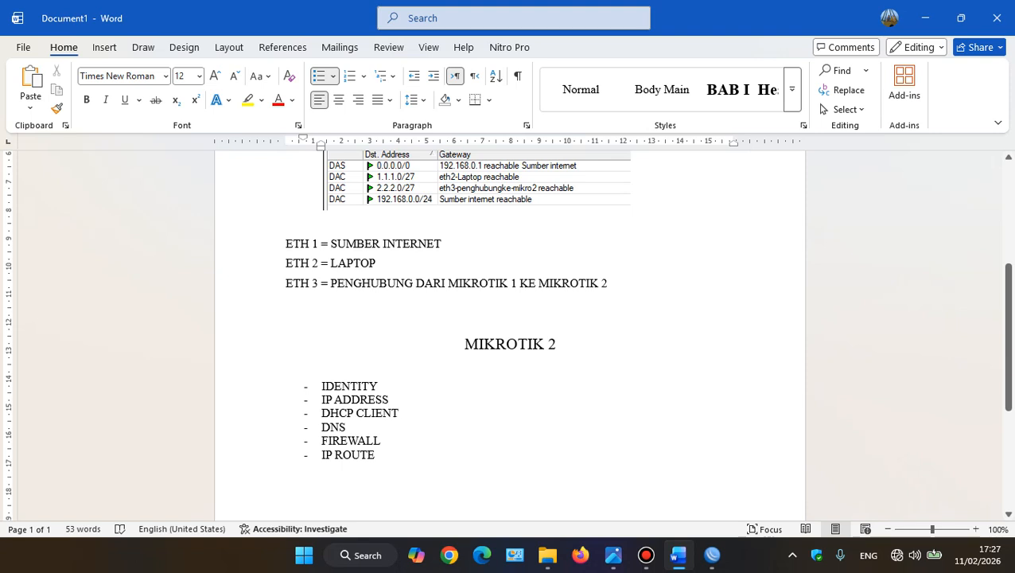
left_click_drag(355, 413, 398, 413)
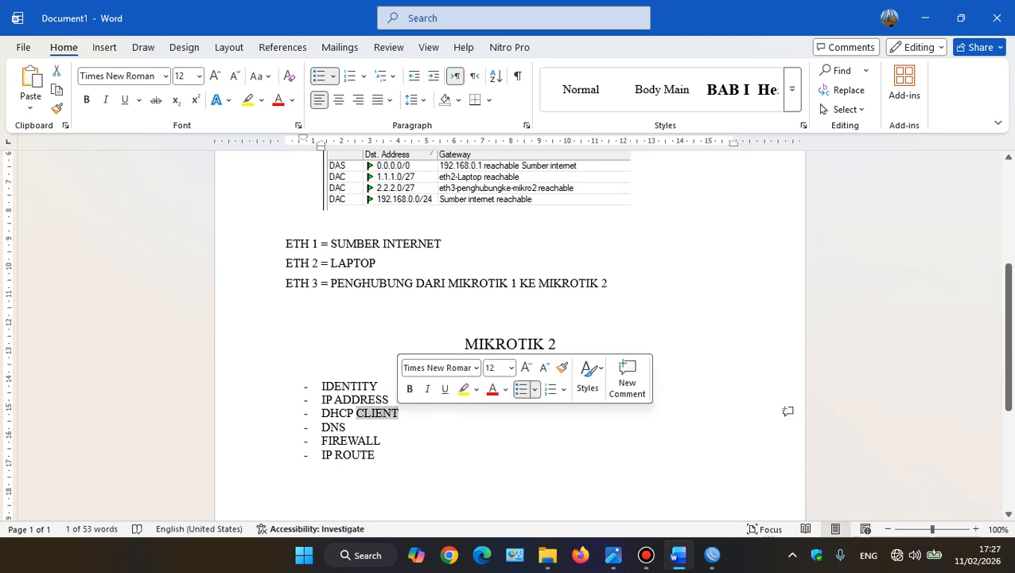
type("se")
key("BackSpace")
key("BackSpace")
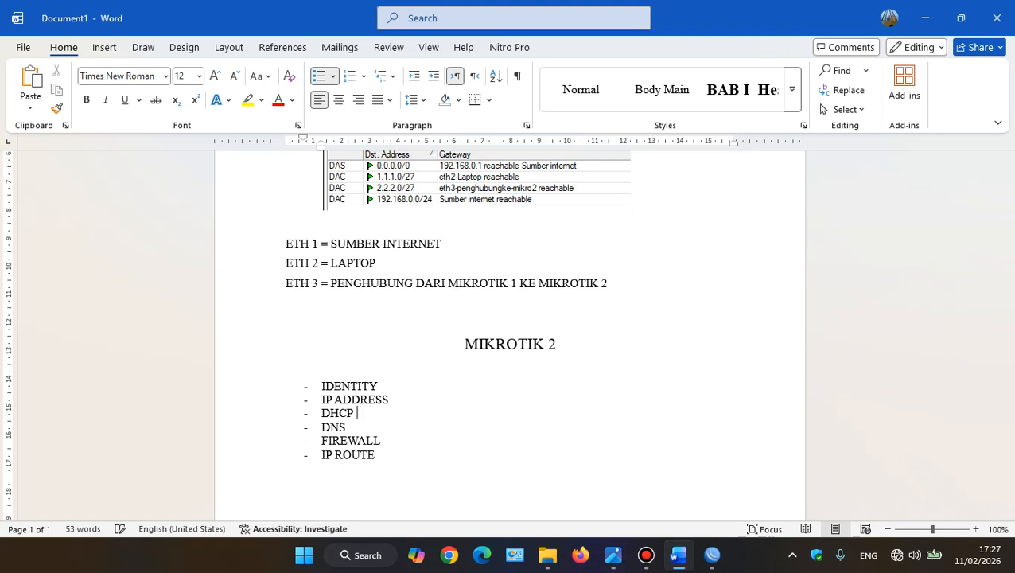
type("SERVER")
Look over the router's IP options in WinBox, and delete the DHCP SERVER item from the MIKROTIK 2 list in Word
left_click(712, 555)
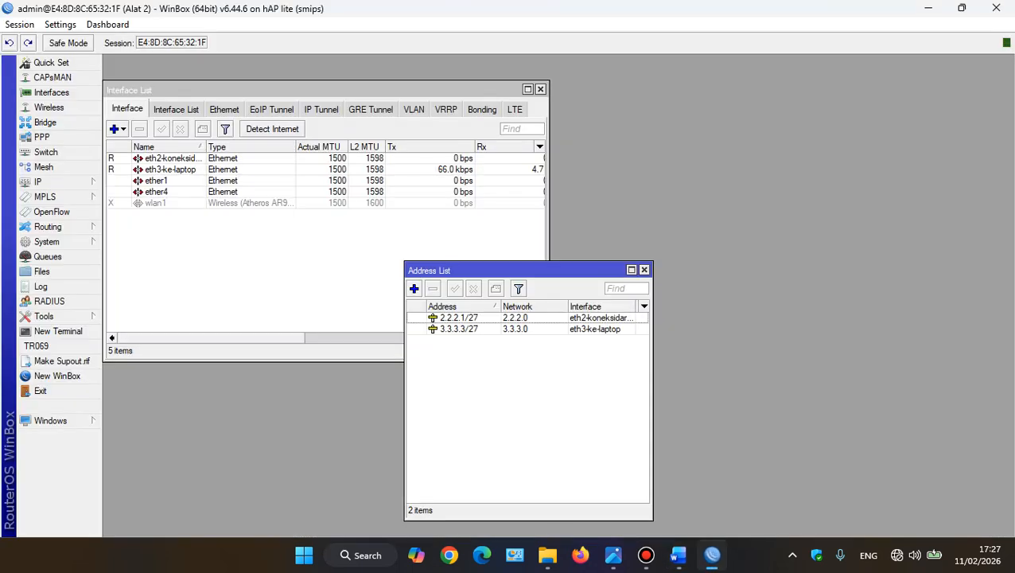
left_click(48, 182)
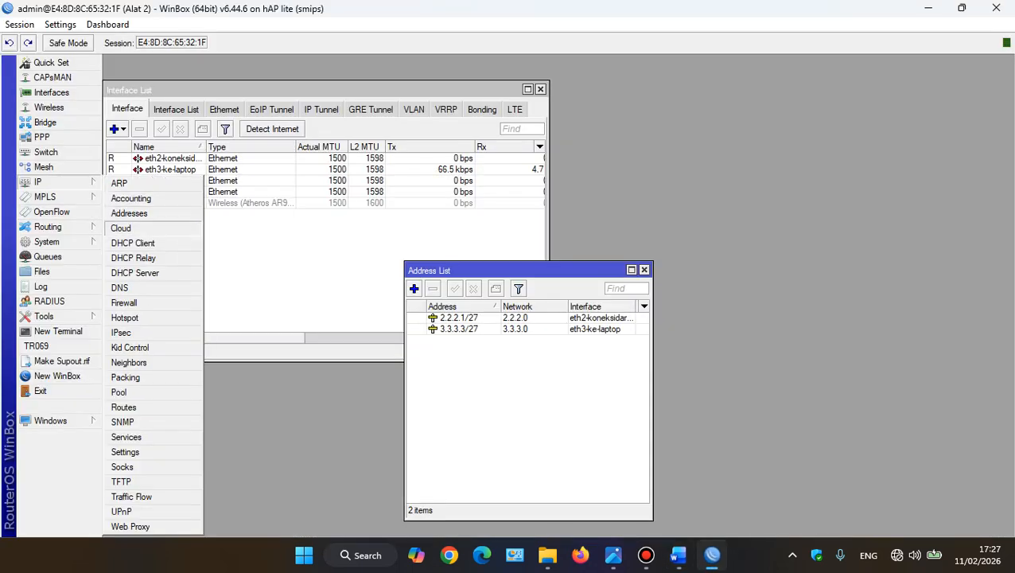
key("alt+Tab")
left_click_drag(321, 413, 406, 413)
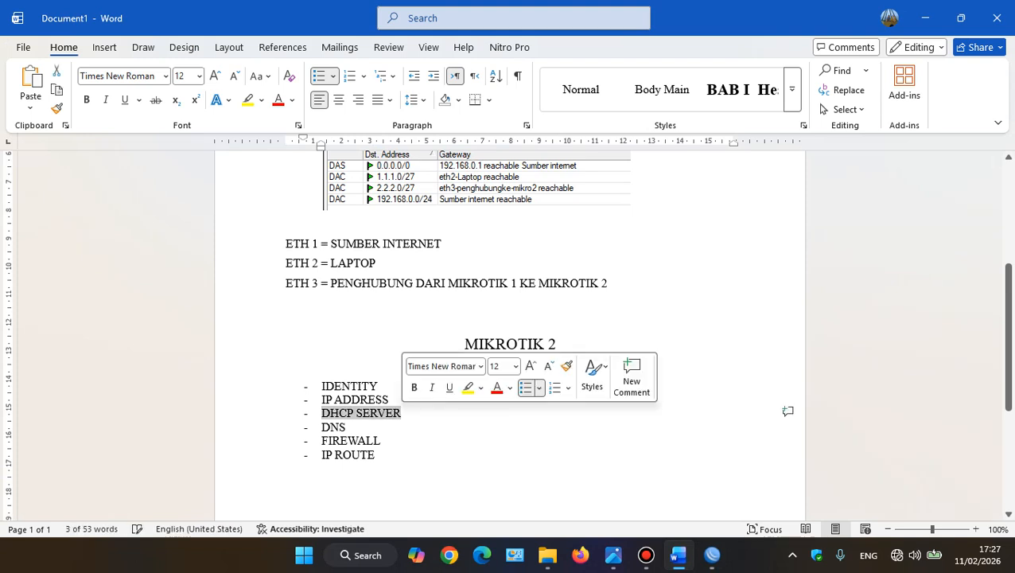
key("BackSpace")
key("Delete")
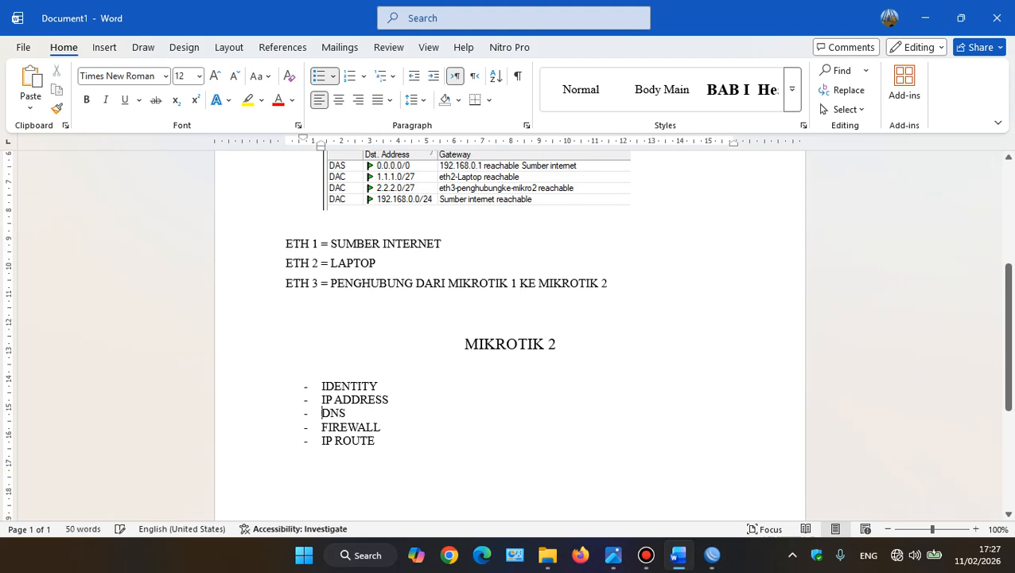
Insert a DHCP SERVER item between FIREWALL and IP ROUTE in the MIKROTIK 2 list
left_click(381, 428)
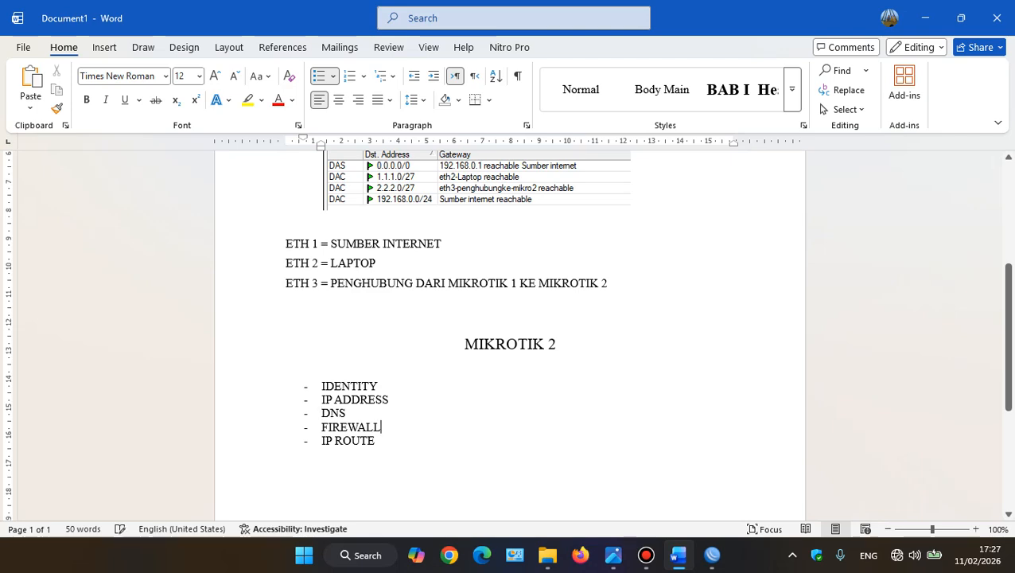
key("Return")
key("ctrl+v")
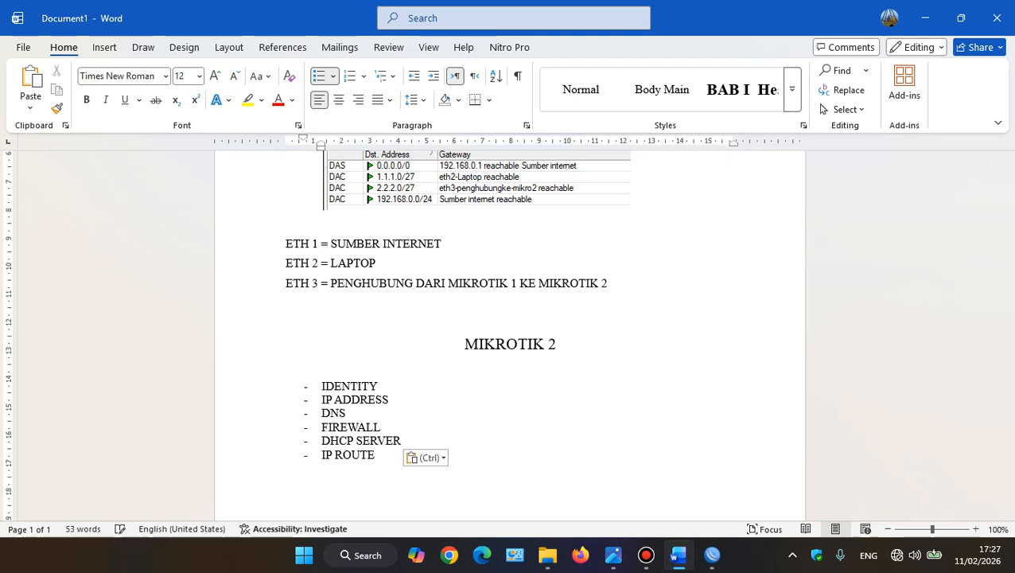
key("alt+Tab")
Switch to WinBox and set the router's DNS server to 8.8.8.8 with remote requests allowed
key("alt+Tab")
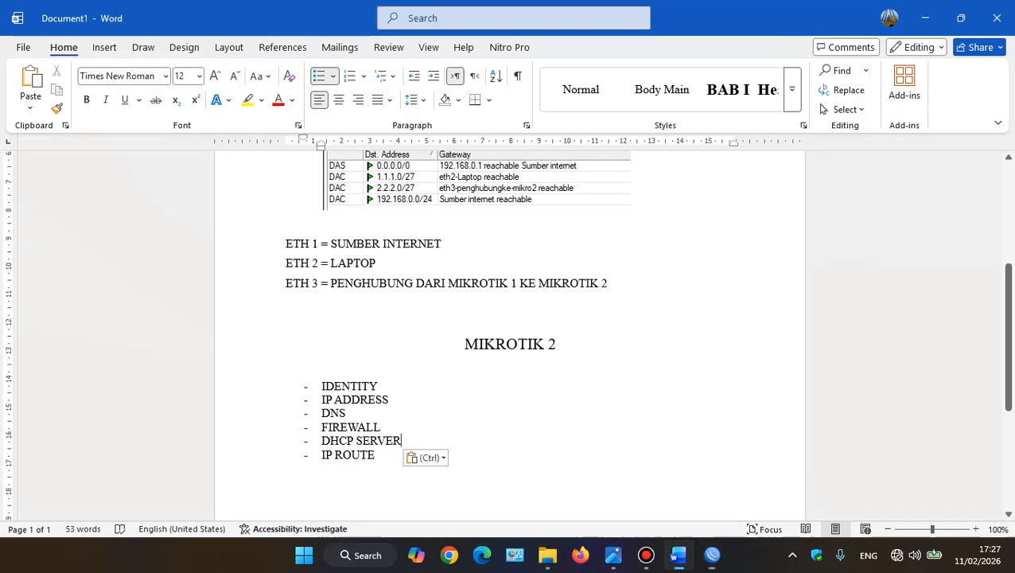
key("alt+Tab")
left_click(38, 182)
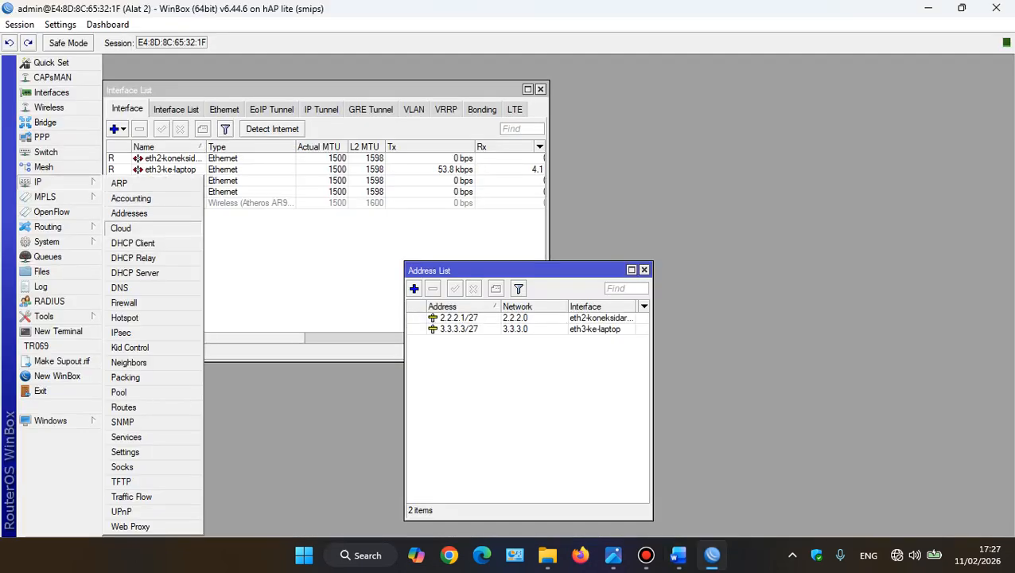
left_click(119, 287)
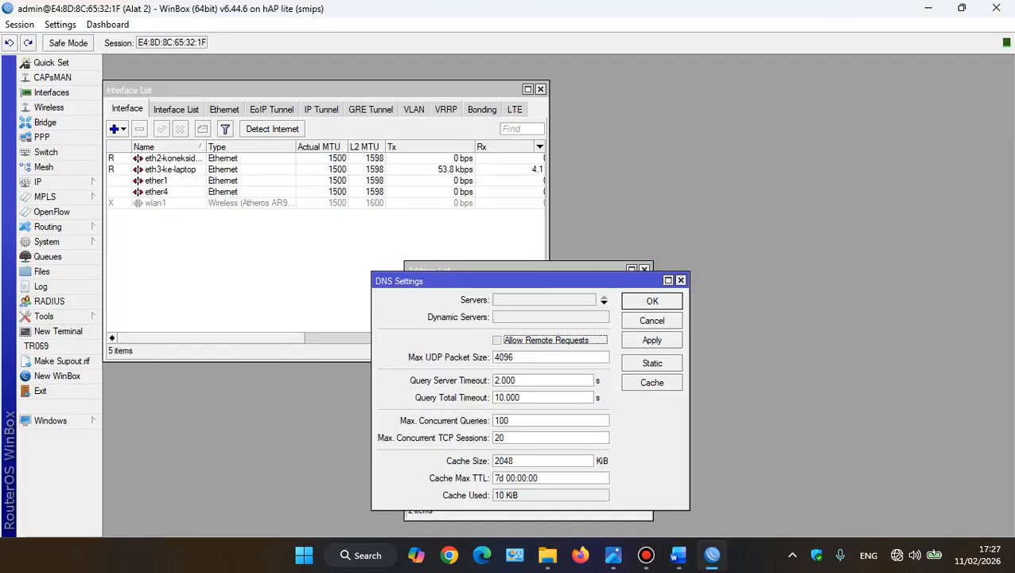
type("8.")
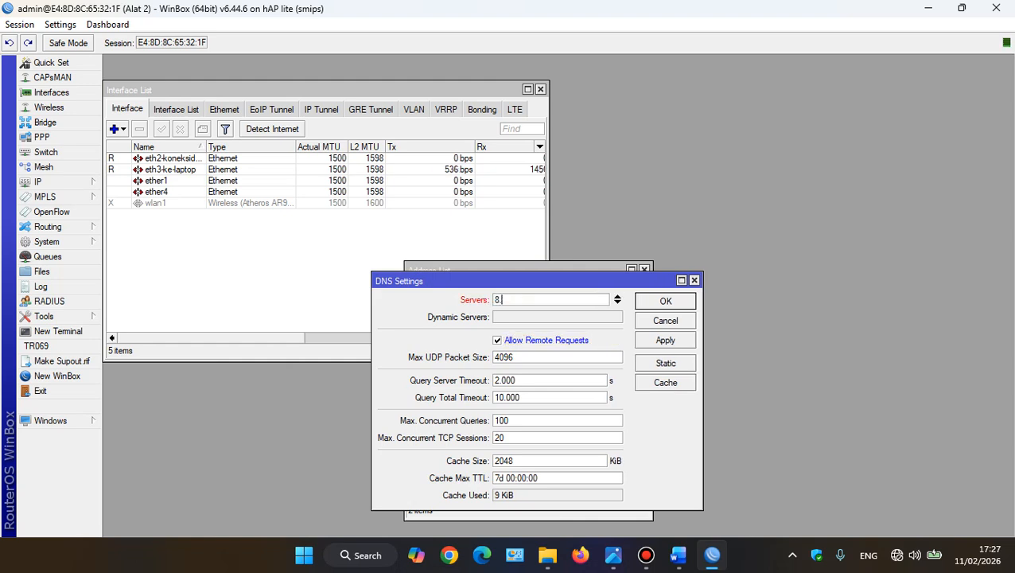
type("8.8.8")
left_click(665, 339)
left_click(665, 301)
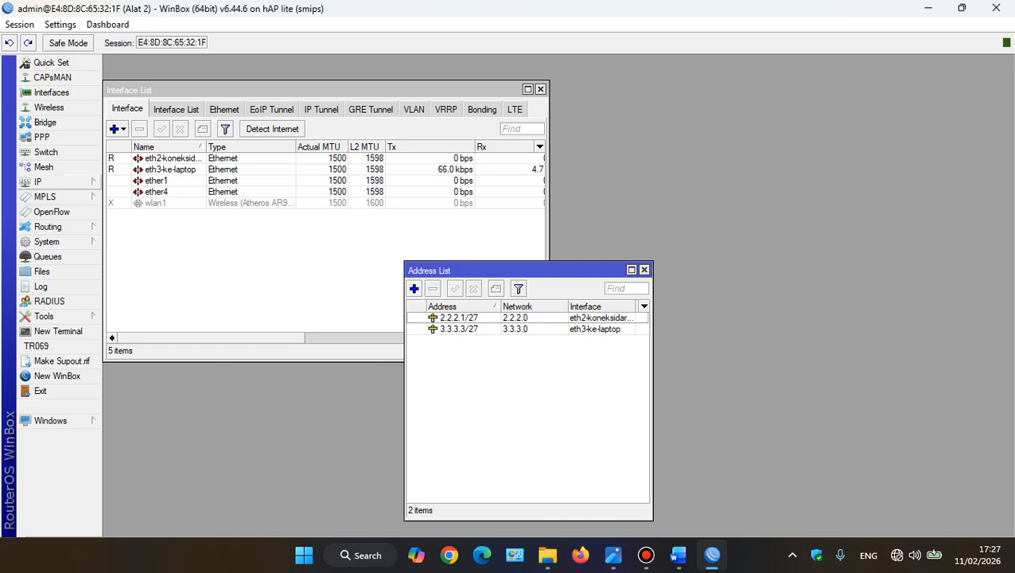
left_click(58, 182)
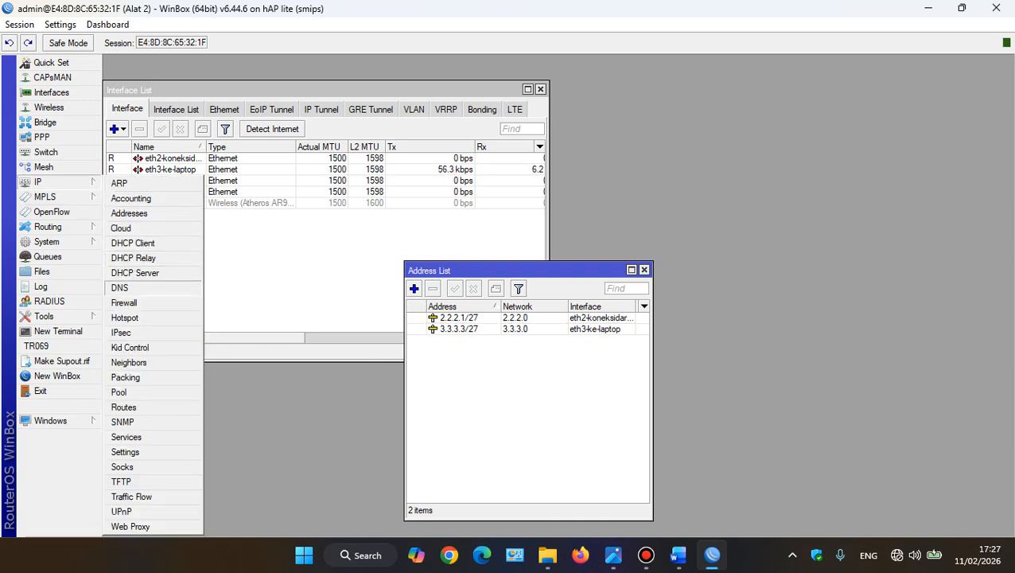
key("alt+Tab")
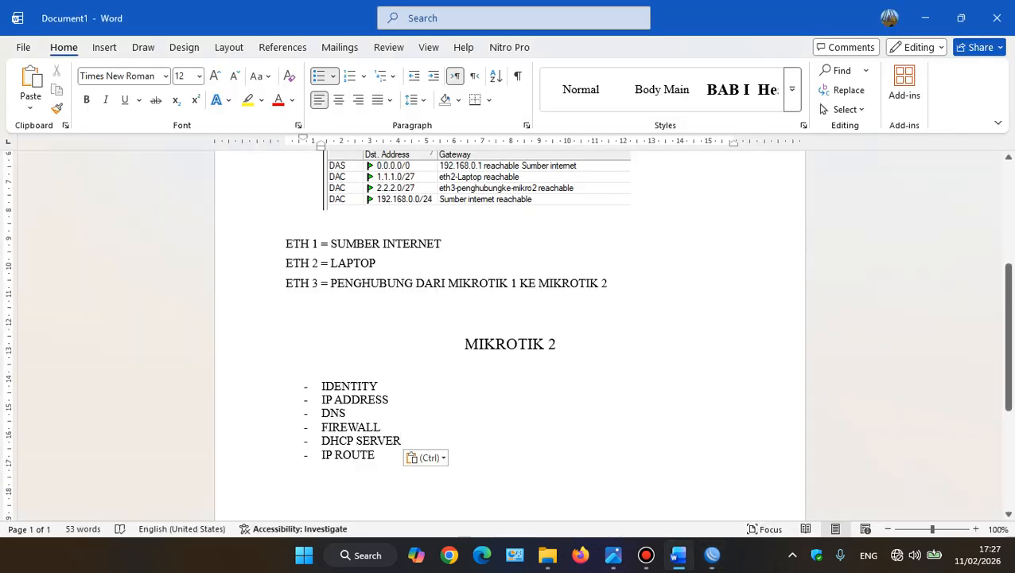
key("alt+Tab")
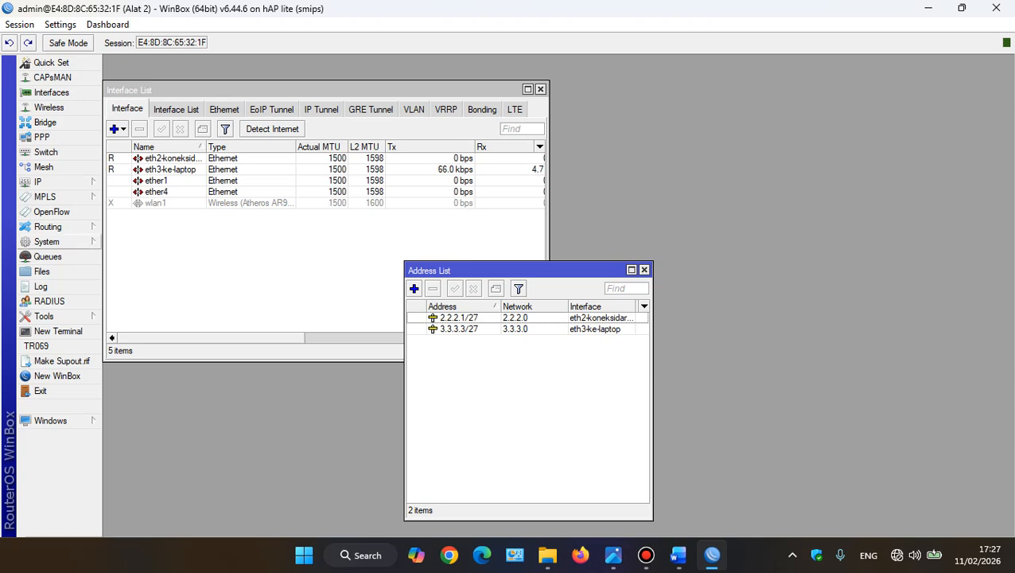
key("alt+Tab")
key("alt+Tab")
left_click(38, 182)
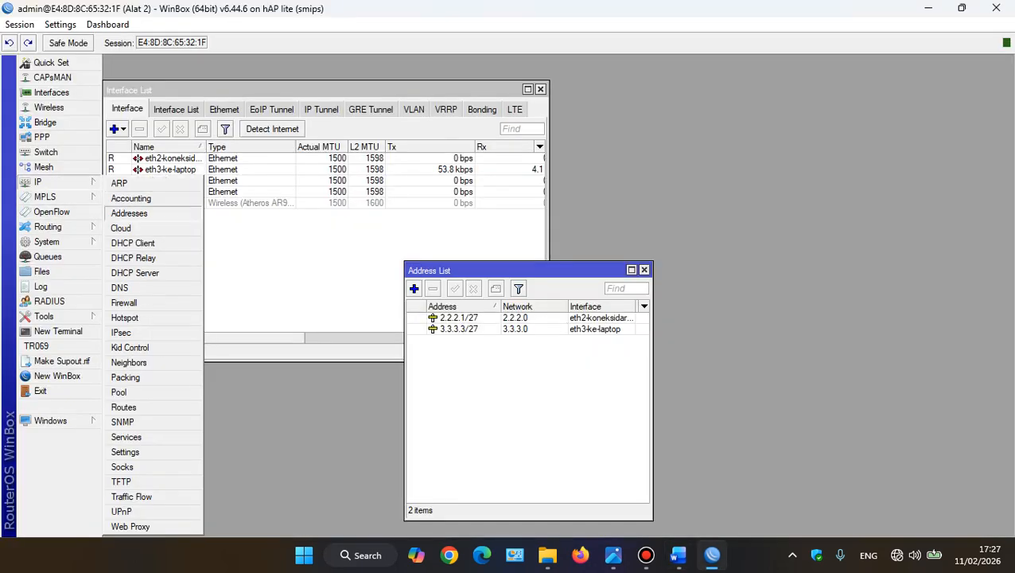
Move the IP ROUTE item in Word's MIKROTIK 2 list to directly below DNS
key("alt+Tab")
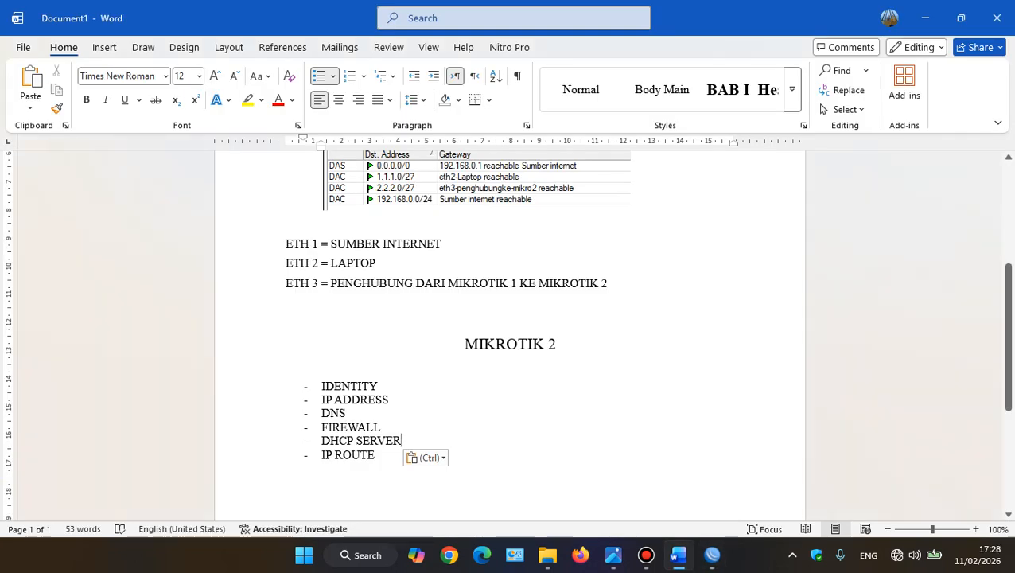
left_click_drag(322, 455, 374, 456)
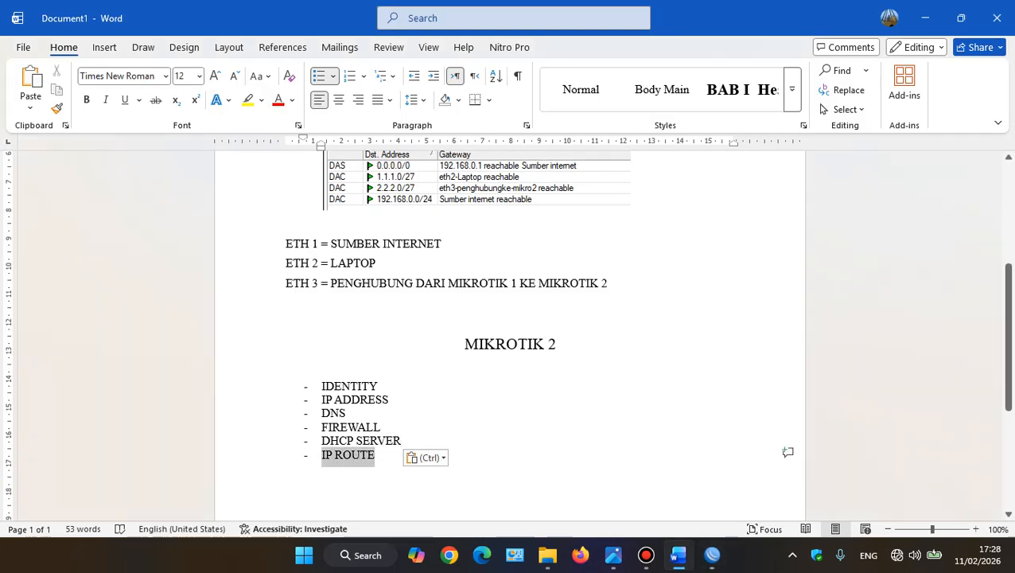
key("ctrl+x")
left_click(348, 414)
key("Return")
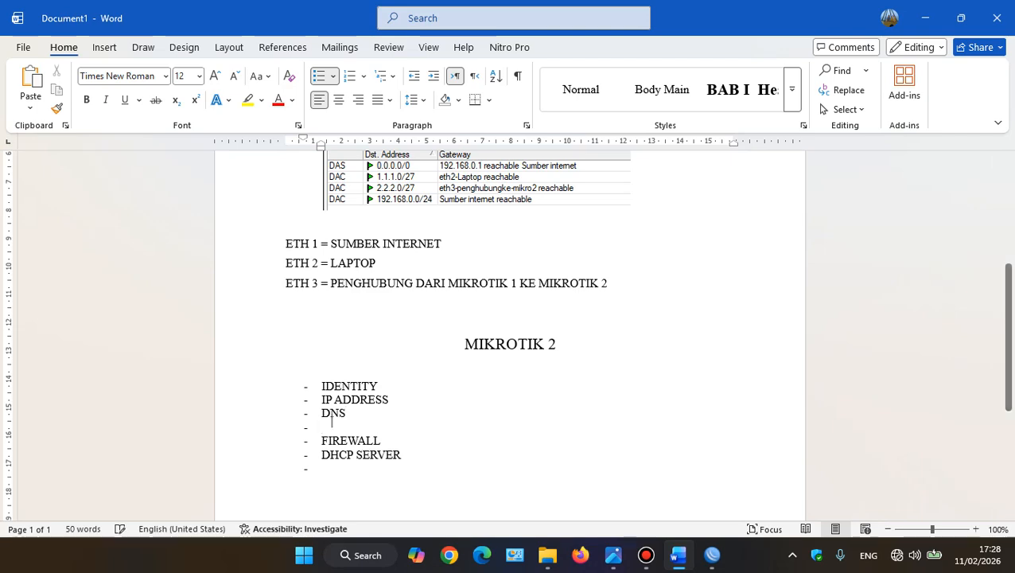
key("ctrl+v")
Switch to WinBox and open the second router's IP route list
key("alt+Tab")
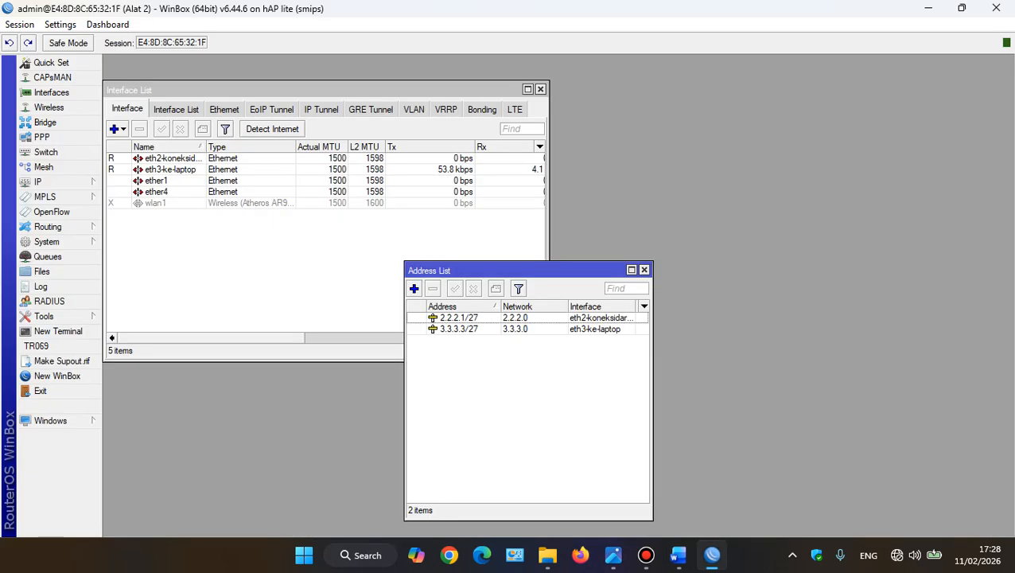
left_click(58, 183)
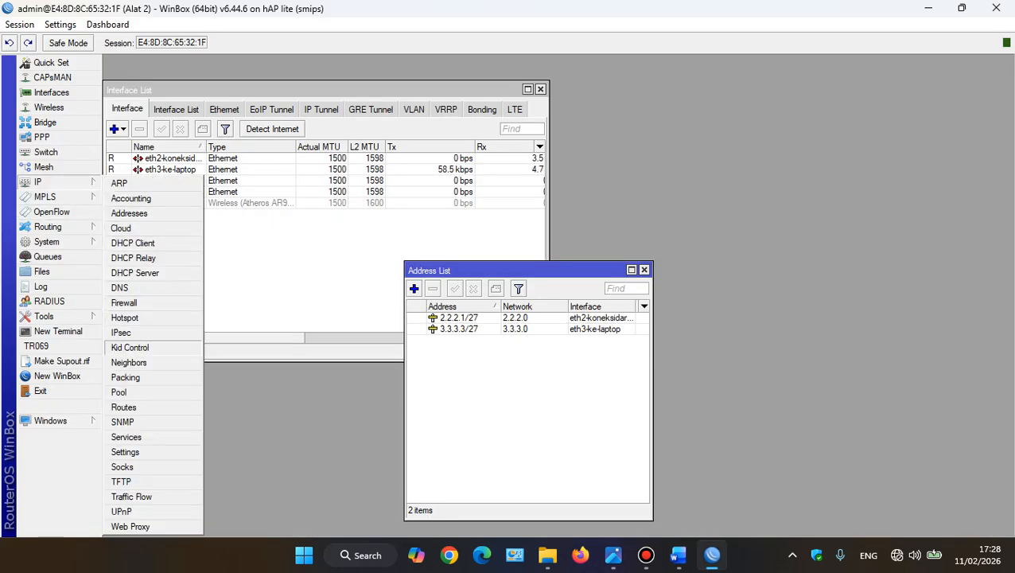
left_click(124, 407)
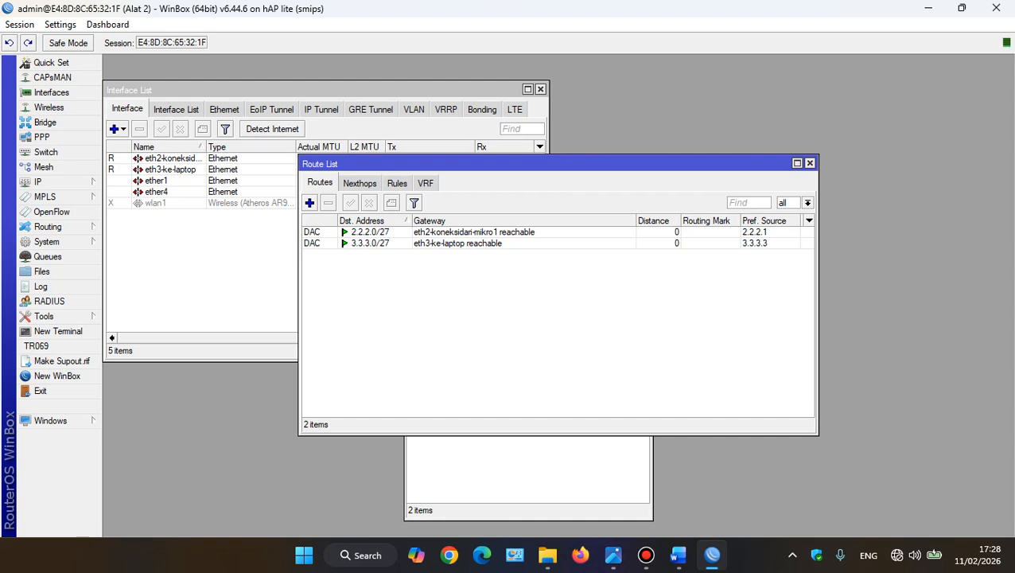
Capture the Route List window as a screenshot and paste it below the IP ROUTE item in Word's MIKROTIK 2 list
left_click(309, 202)
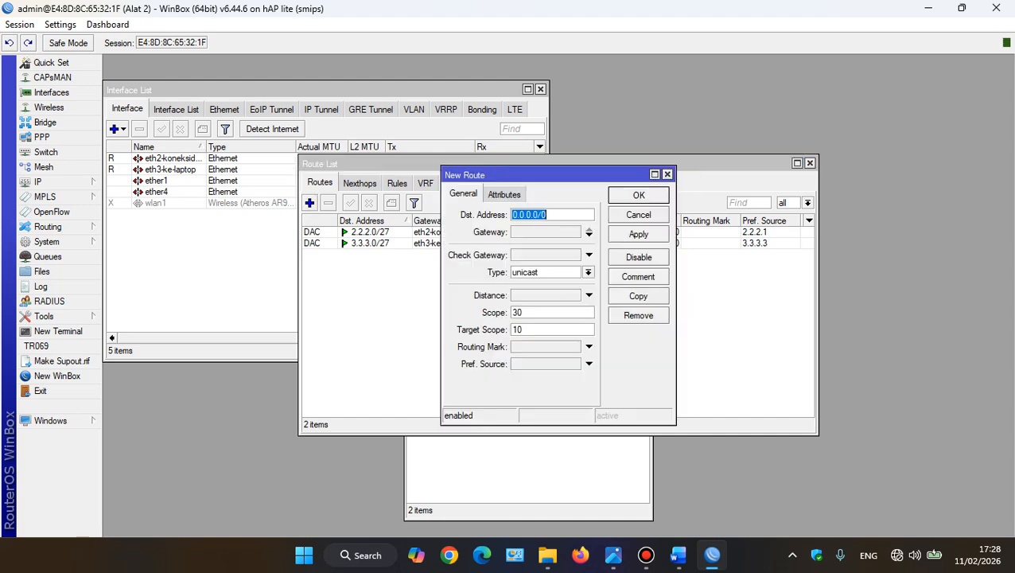
key("Escape")
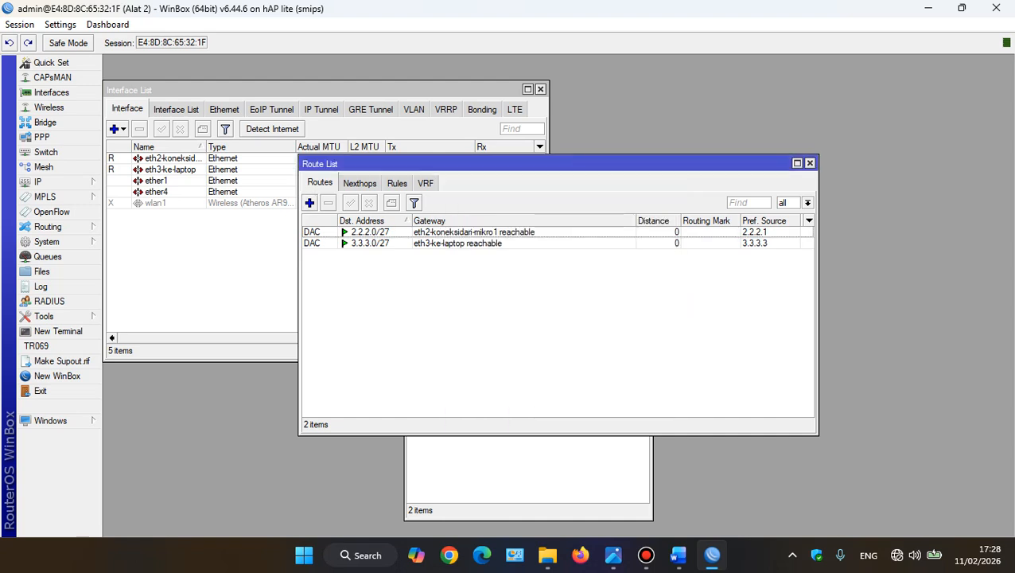
key("super+shift+s")
left_click_drag(299, 156, 559, 259)
key("alt+Tab")
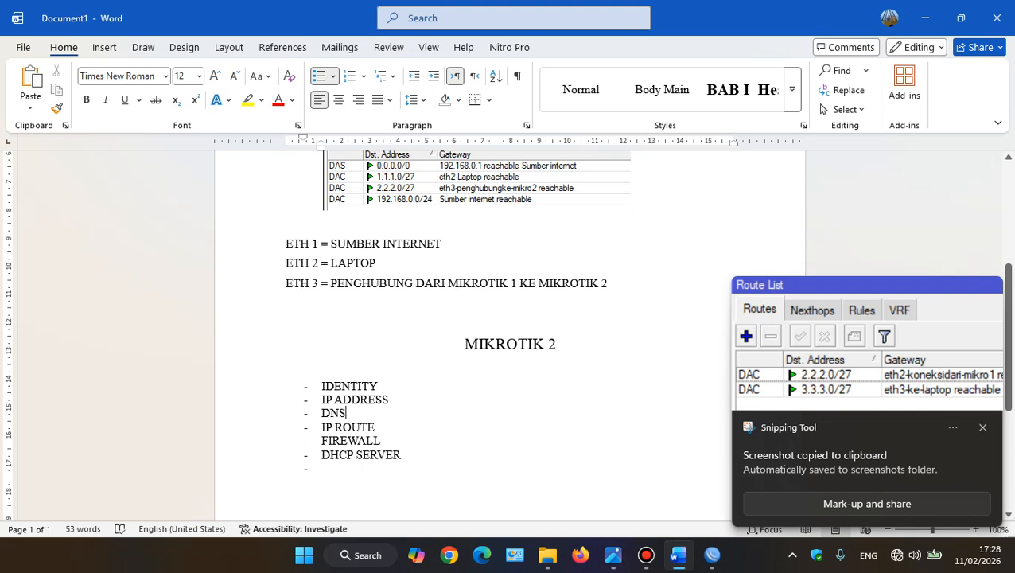
key("Down")
key("Return")
key("Return")
key("Return")
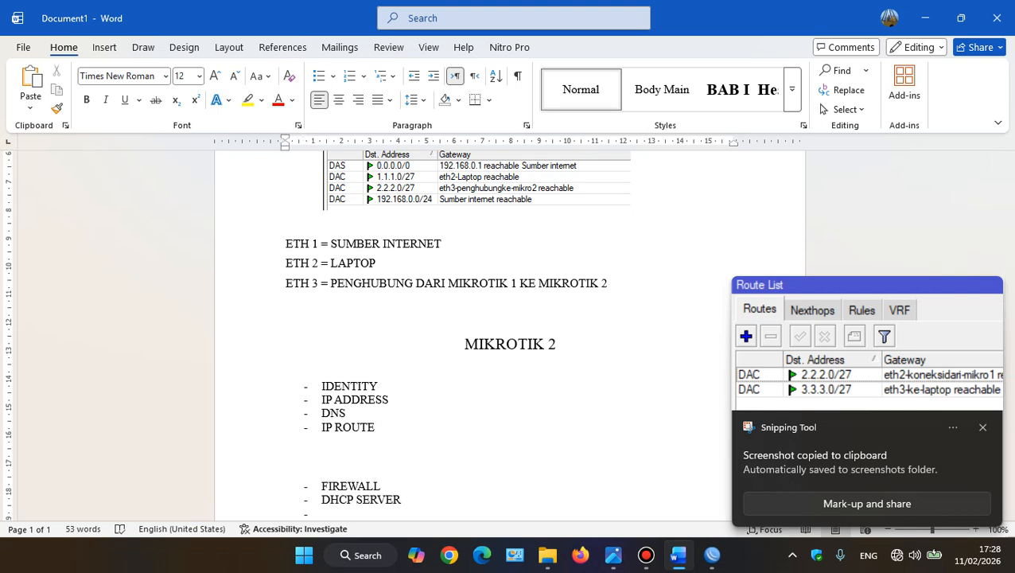
key("ctrl+v")
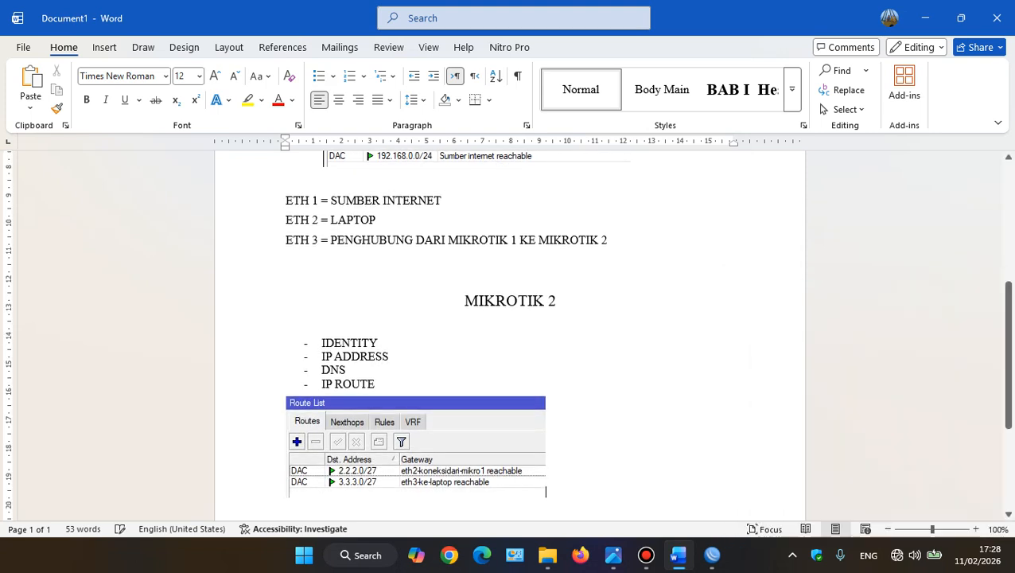
Append (SEBELUM) to the IP ROUTE item in the MIKROTIK 2 list
type("(")
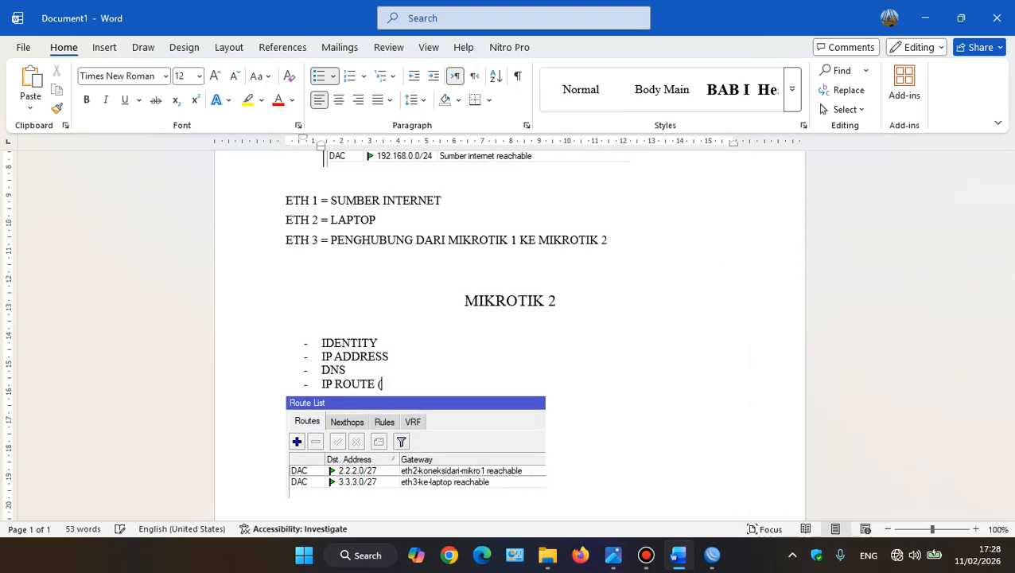
type("SEBELUM)")
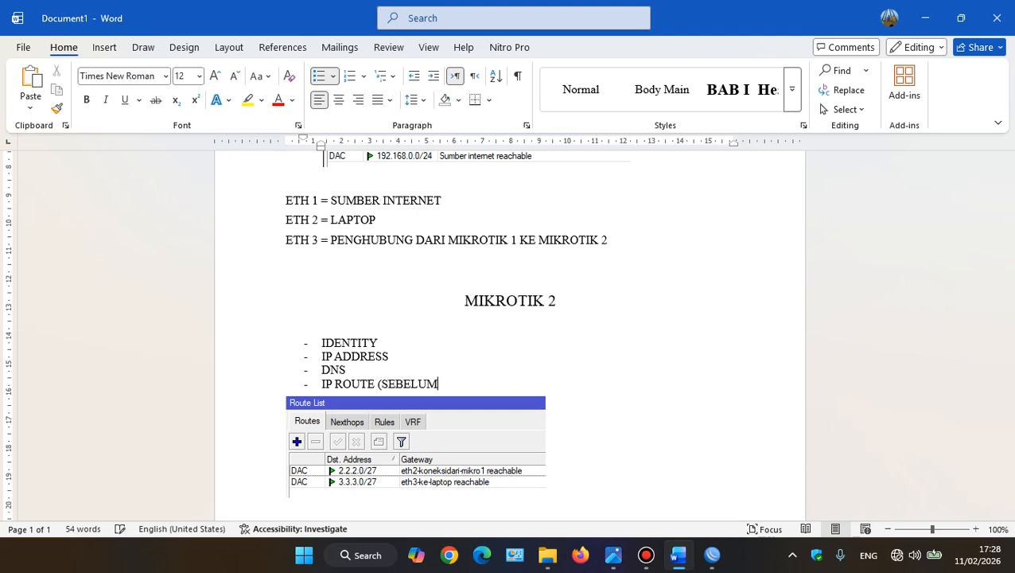
Switch to WinBox and add a default route for 0.0.0.0/0 with gateway 2.2.2.2, checking the address in the topology image
key("alt+Tab")
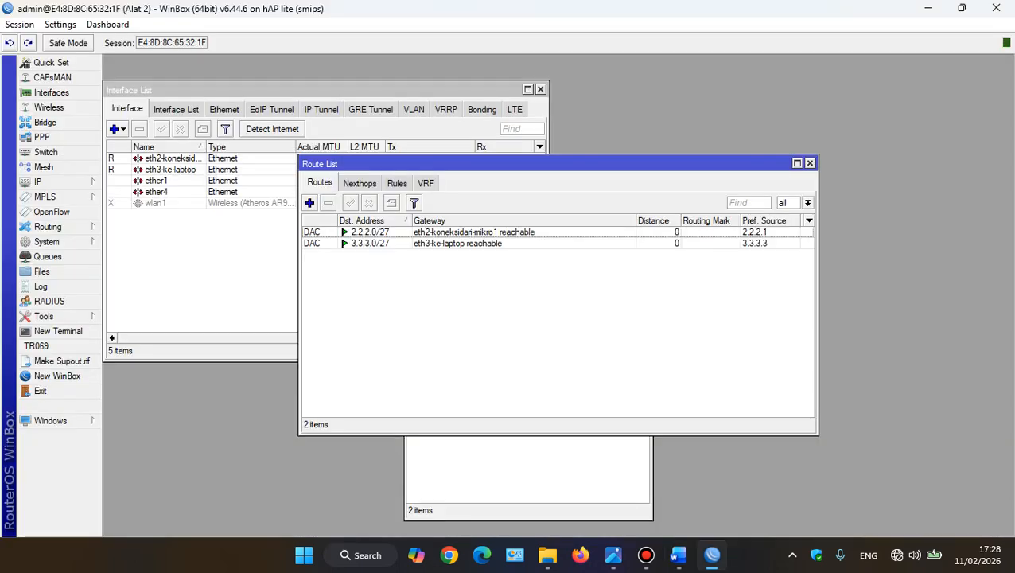
left_click(309, 202)
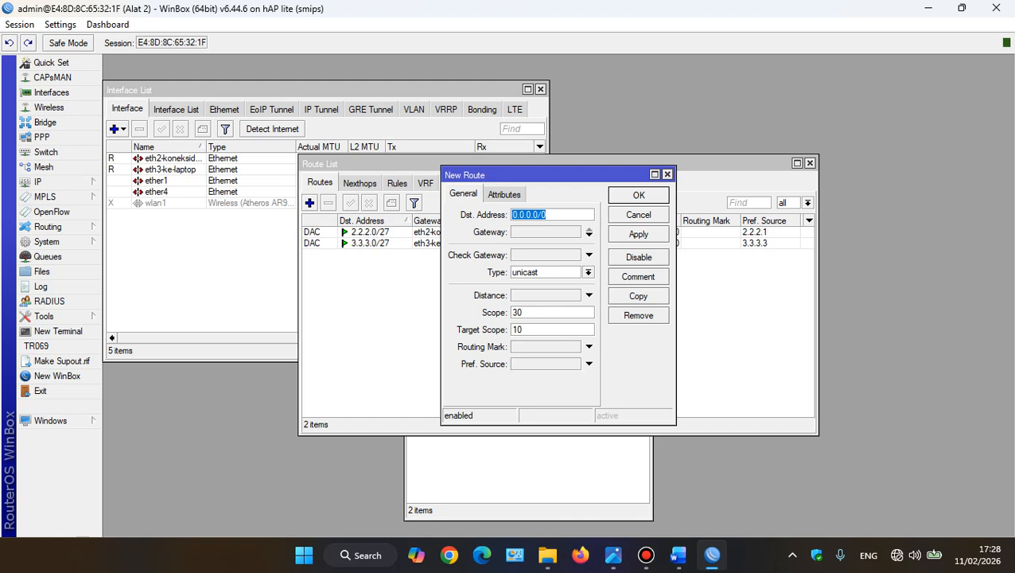
key("Tab")
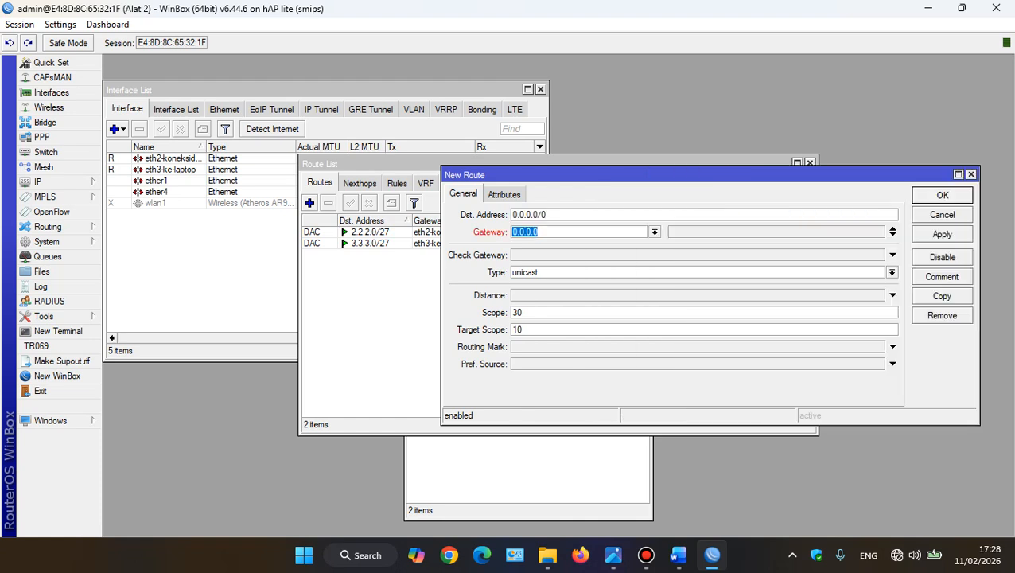
left_click(612, 555)
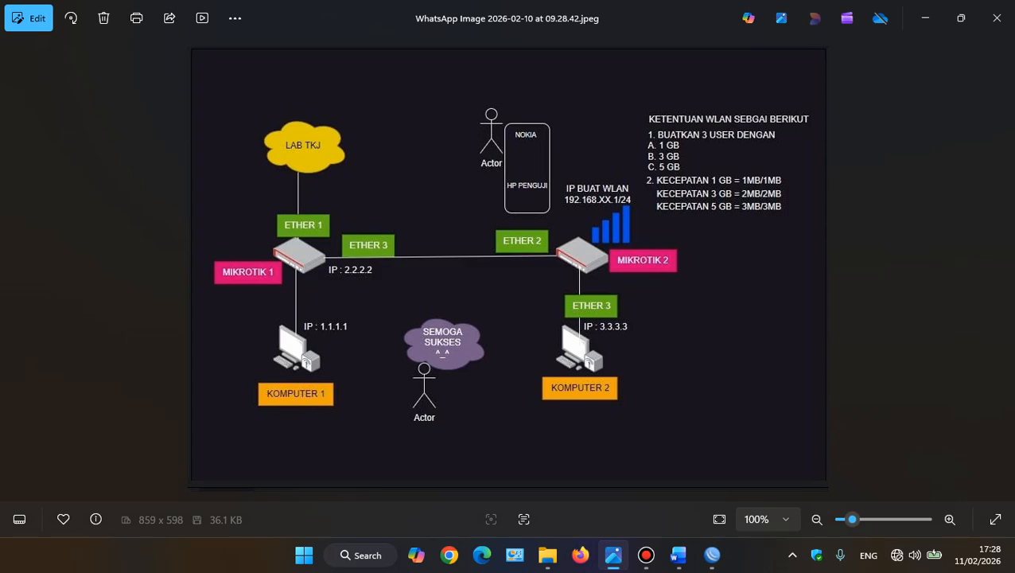
left_click(712, 555)
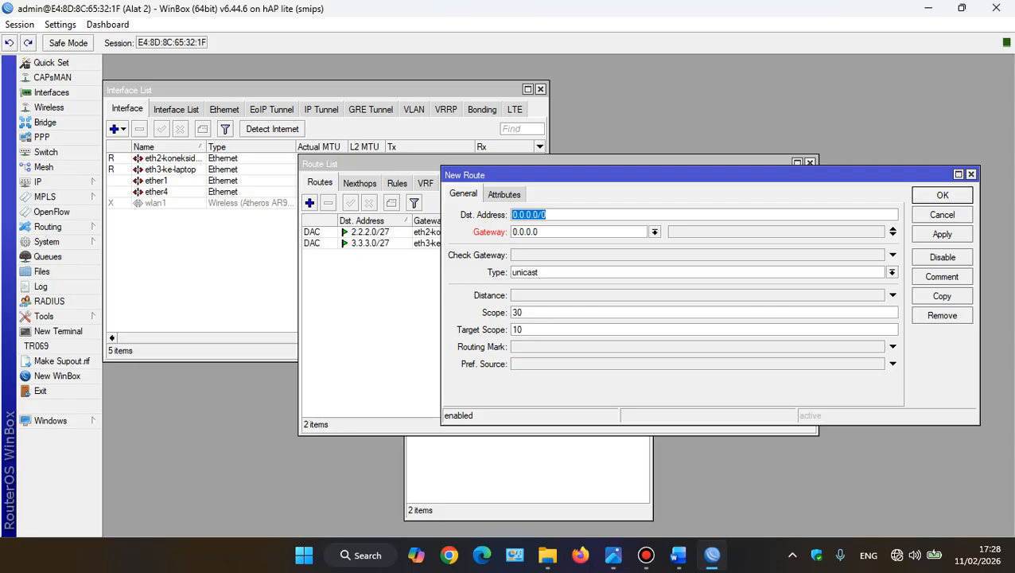
key("Tab")
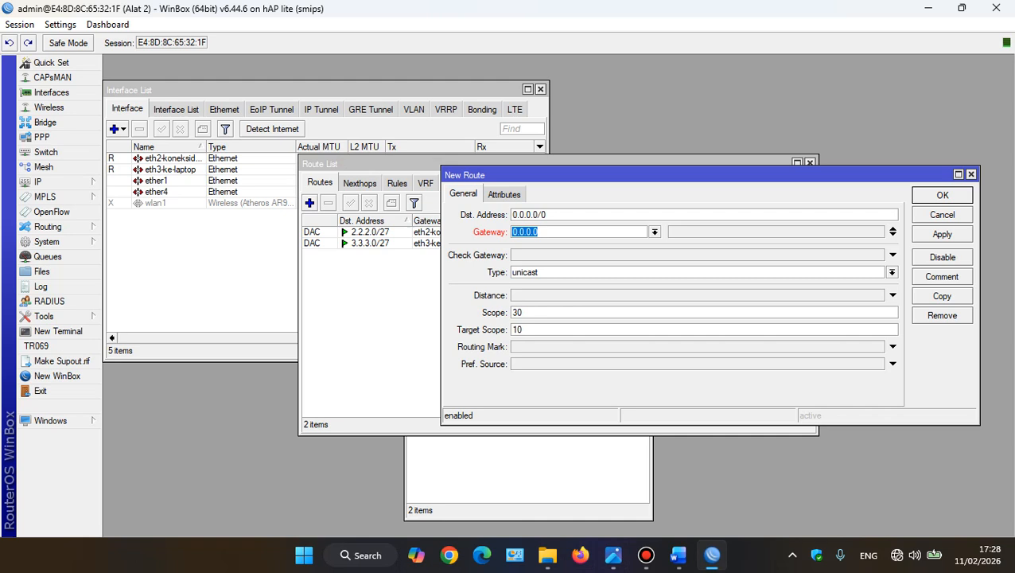
type("2.2.2.2")
left_click(942, 234)
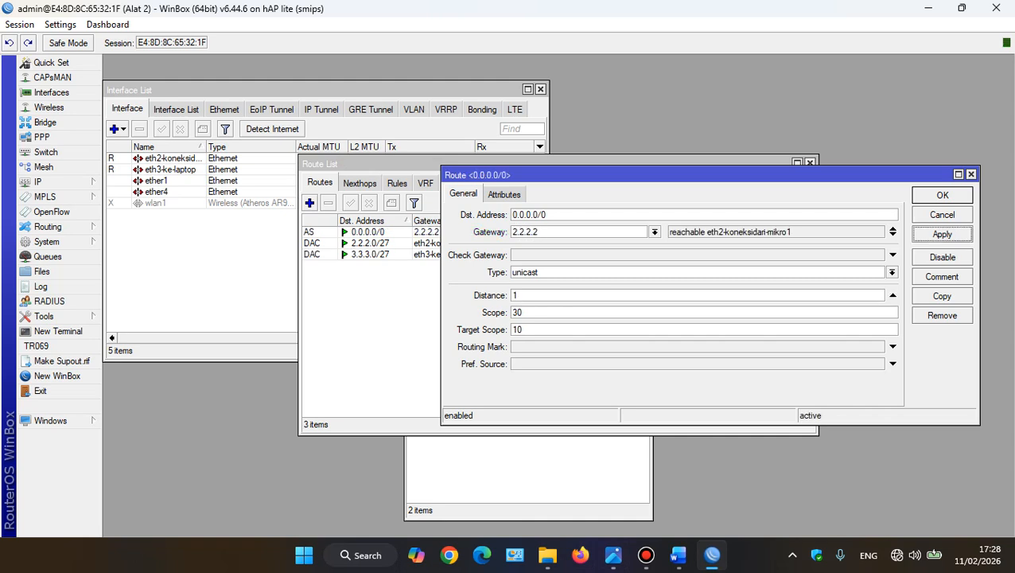
left_click(942, 195)
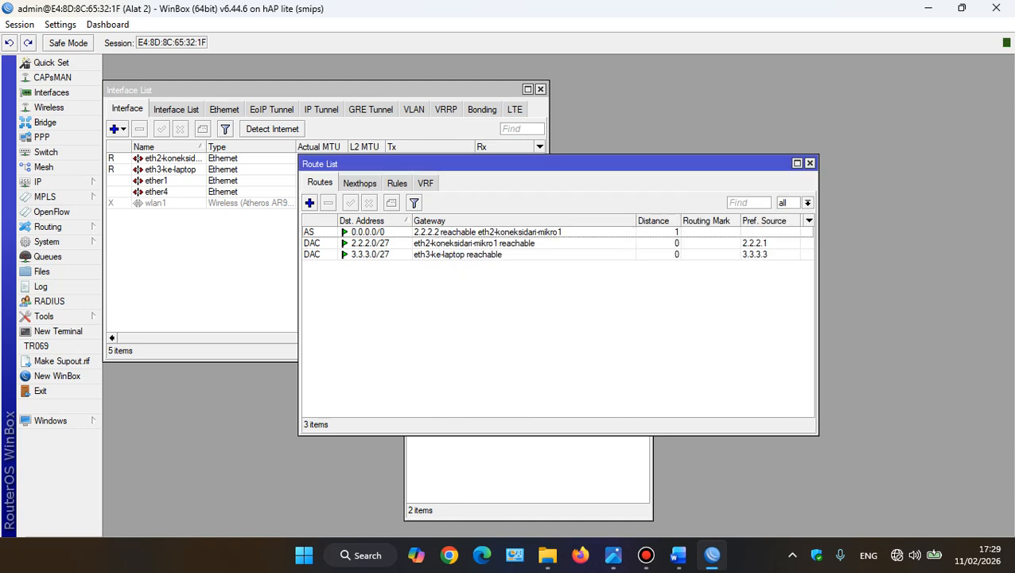
Capture the updated Route List as a screenshot and switch to the Word document
key("super+shift+s")
left_click_drag(299, 158, 581, 272)
key("alt+Tab")
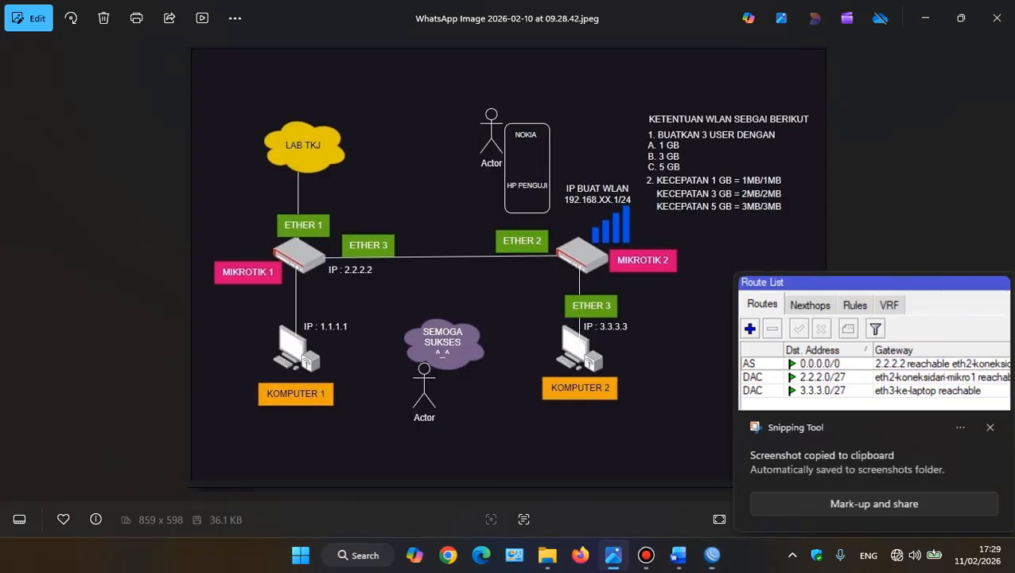
key("alt+Tab")
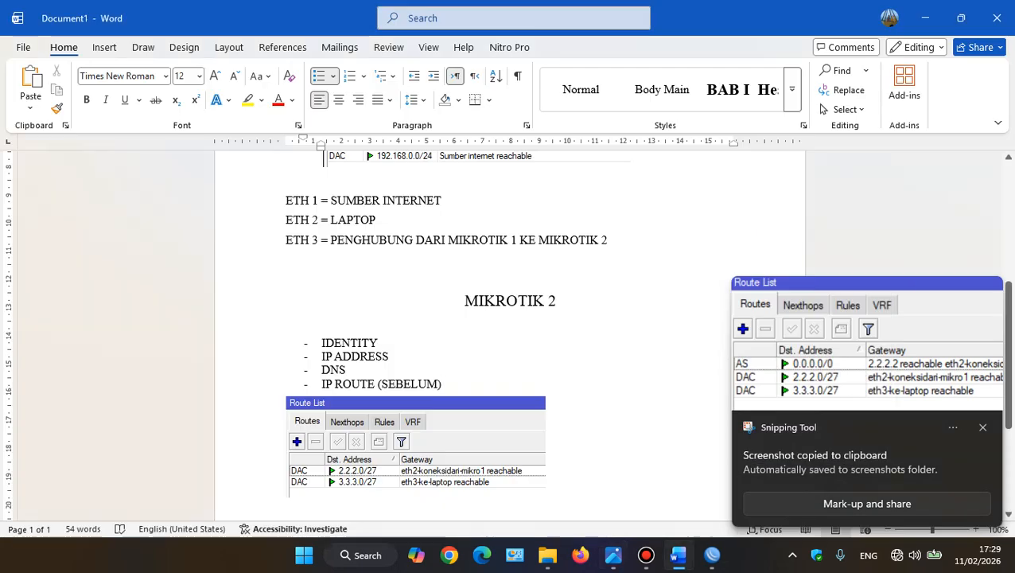
Add the line IP ROUTE (SESUDAH) below the first route screenshot and paste the new Route List capture under it
scroll(509, 334, "down", 2)
left_click(288, 439)
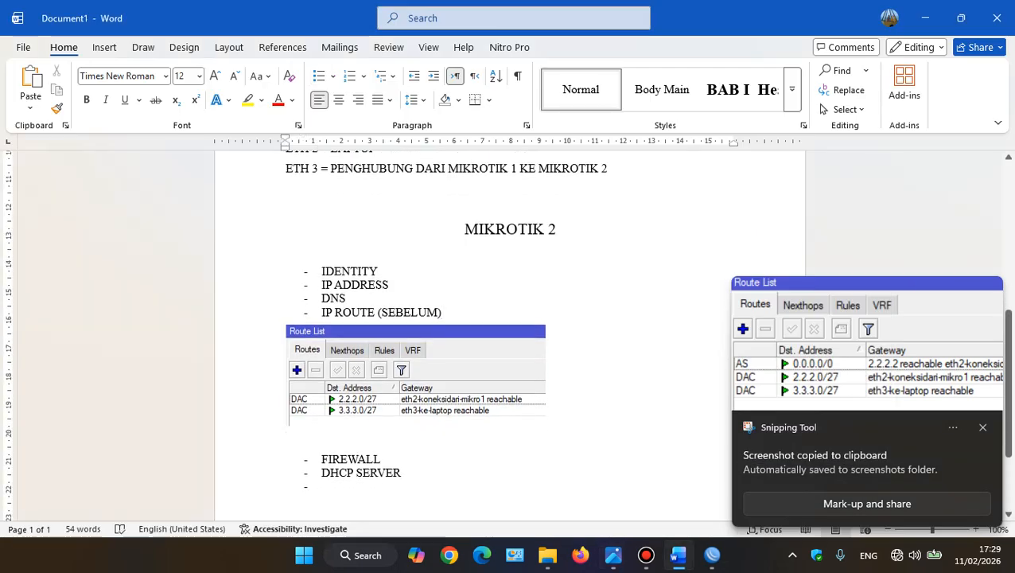
type("IP ")
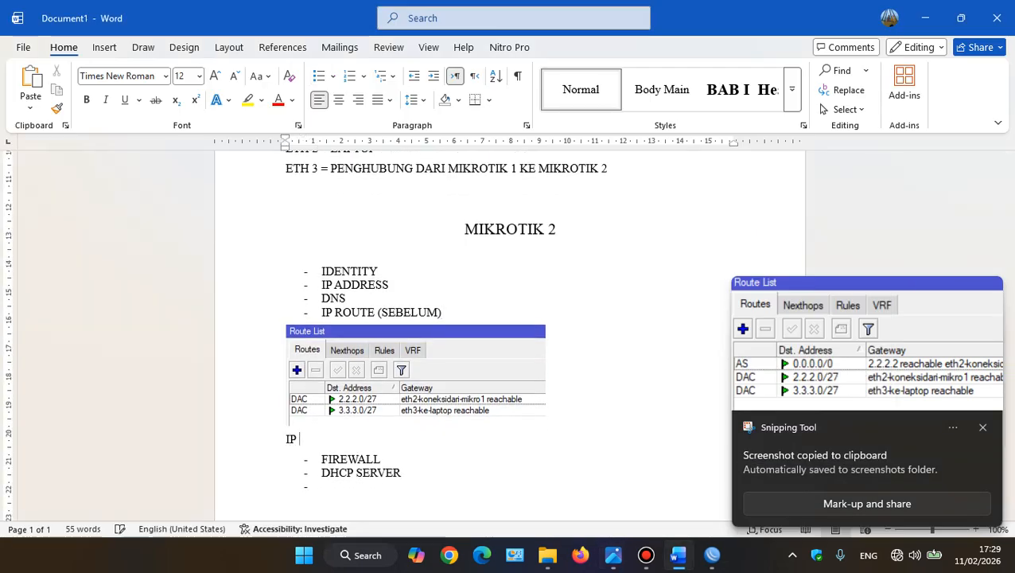
type("ROU")
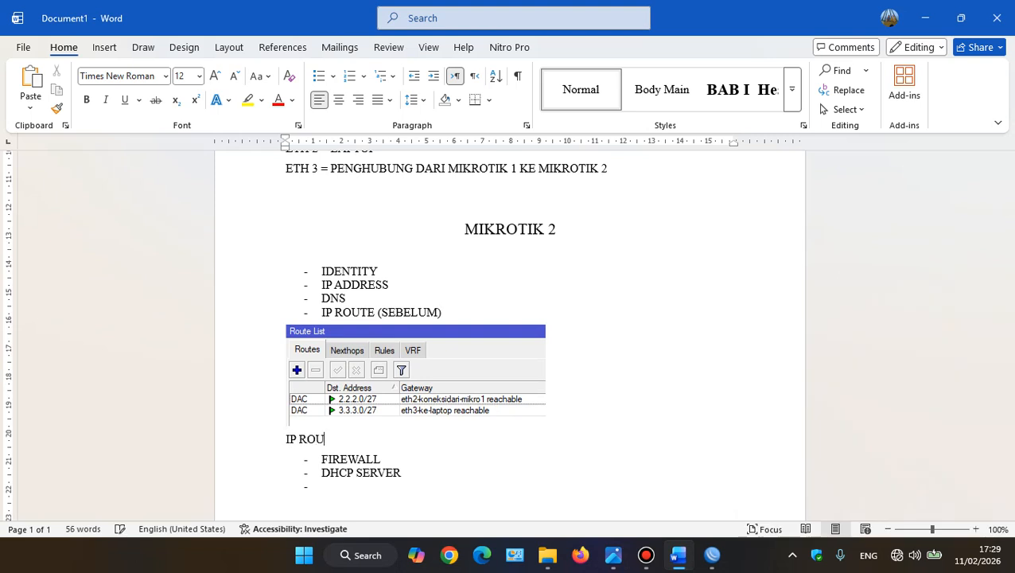
type("TE (SESUDAH)")
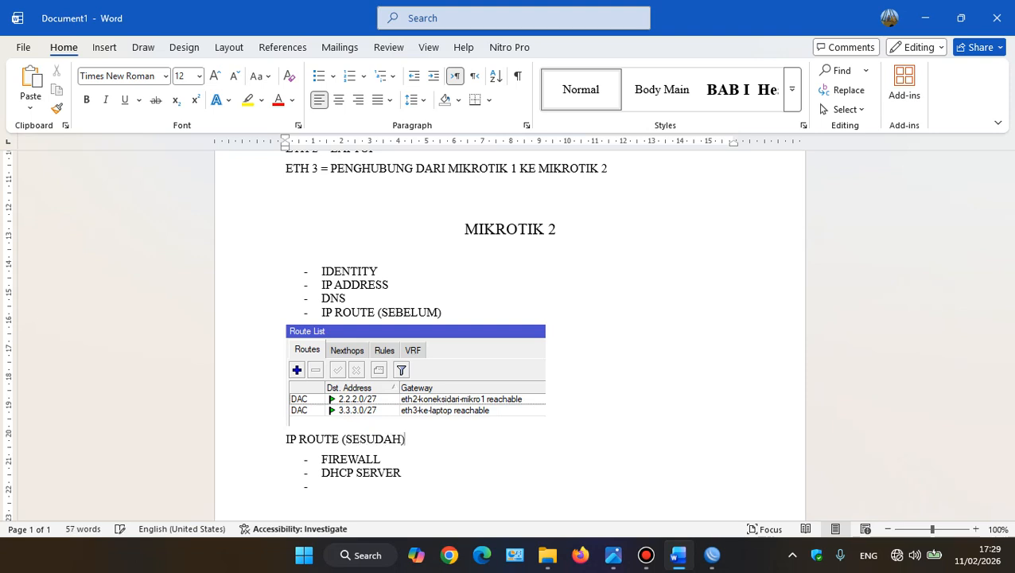
key("Return")
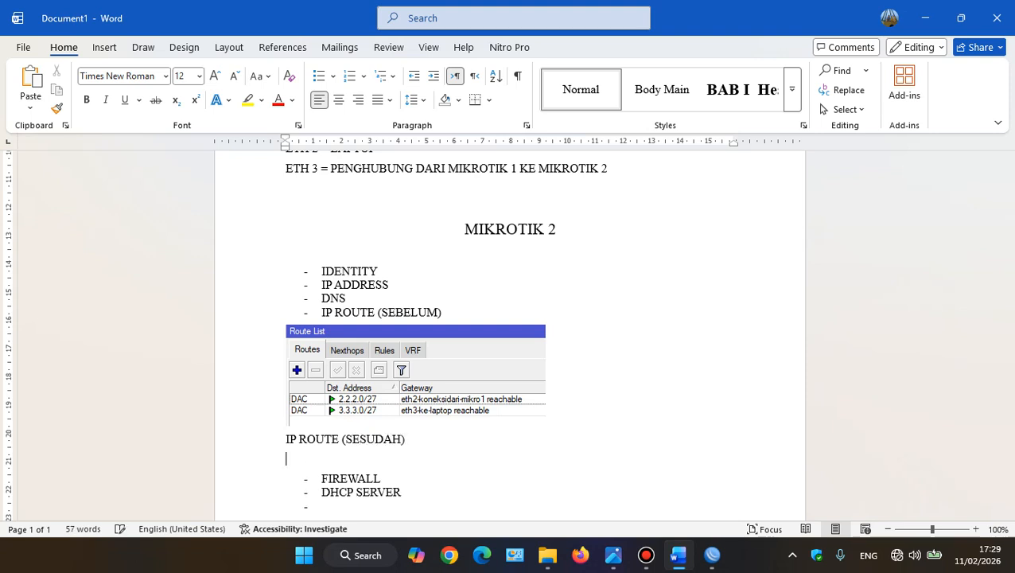
key("ctrl+v")
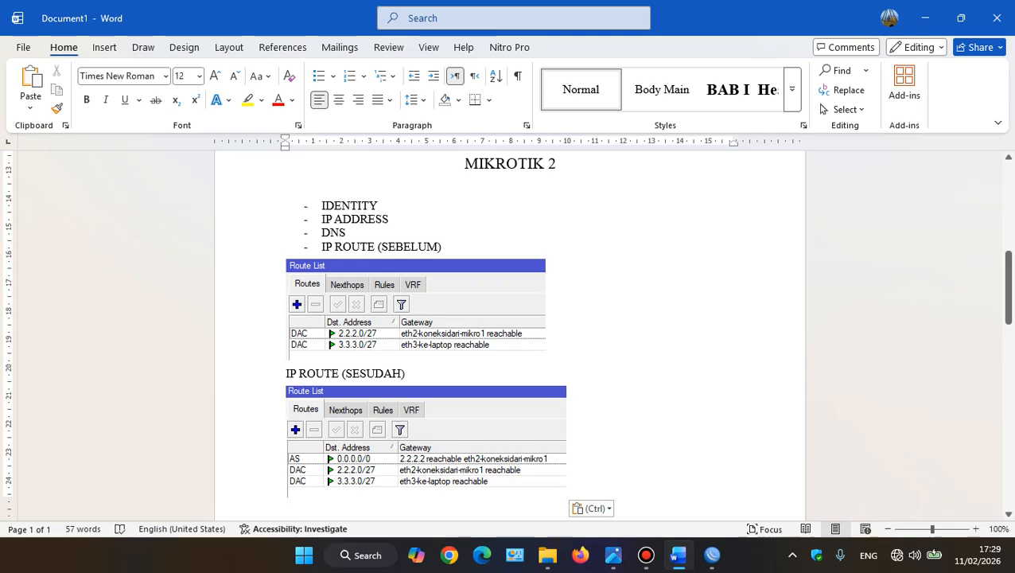
scroll(509, 335, "down", 6)
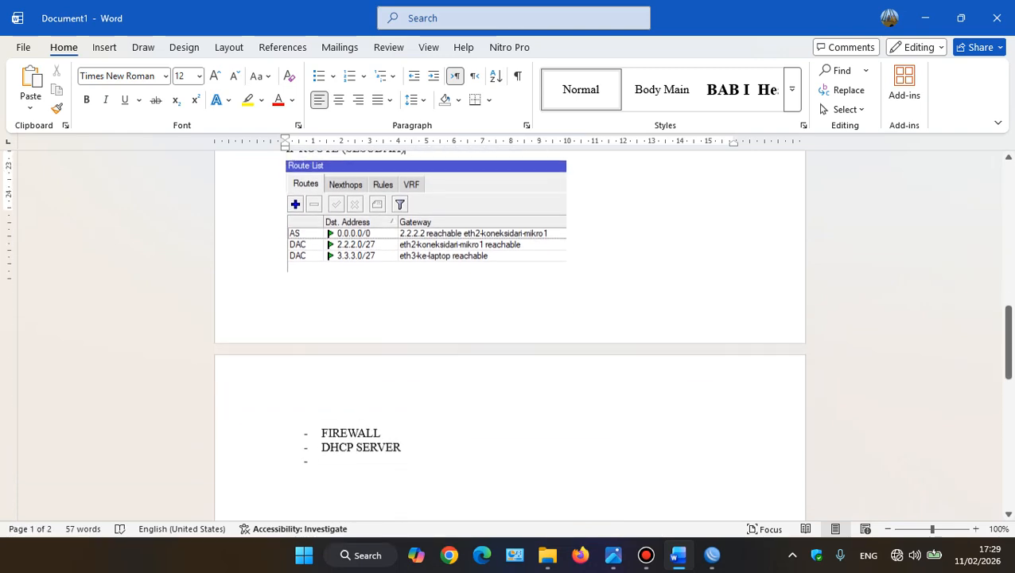
key("Up")
Switch to WinBox and bring the Interface List window to the front
key("alt+Tab")
key("alt+Tab")
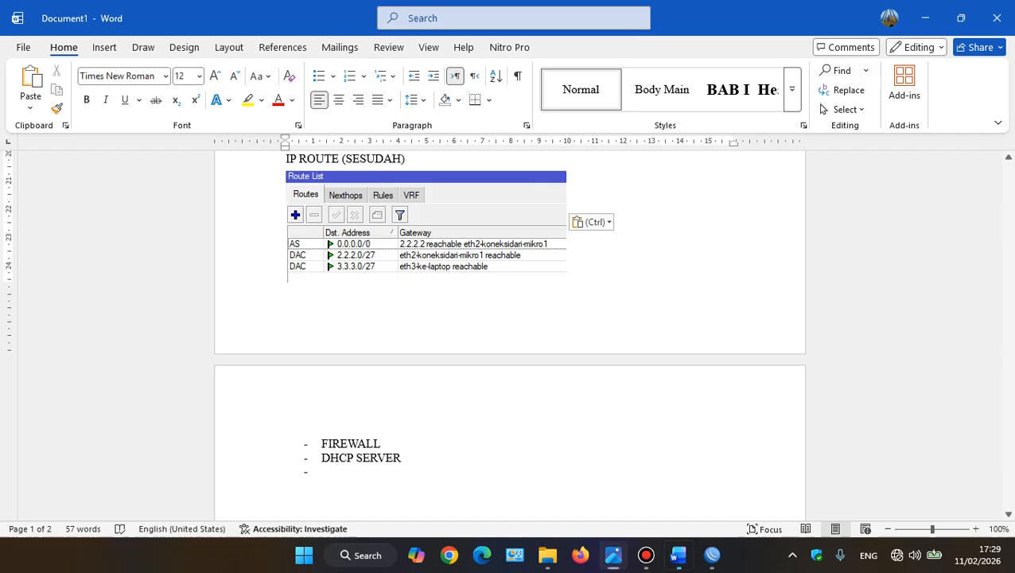
left_click(713, 555)
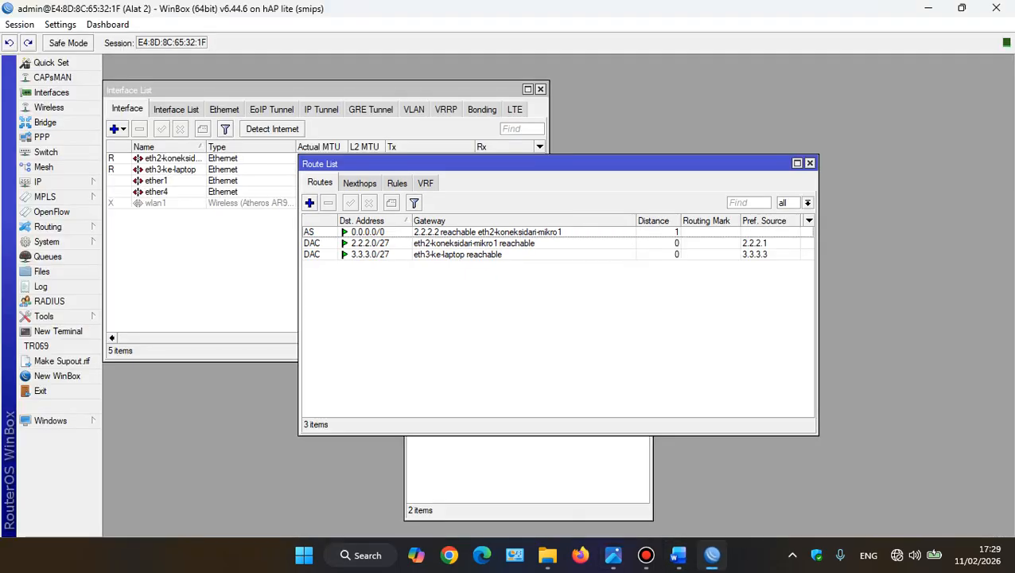
left_click(205, 270)
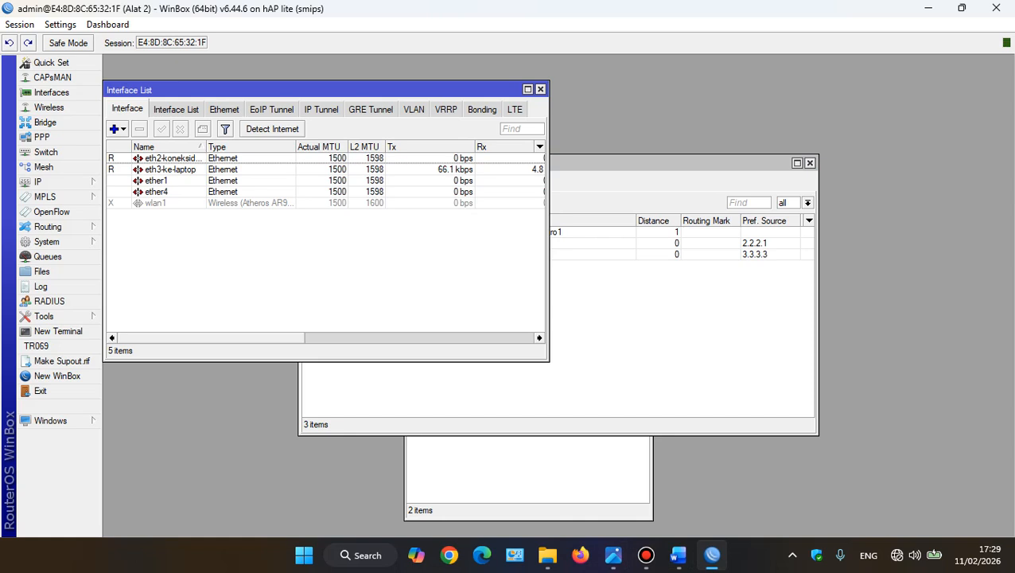
left_click(47, 182)
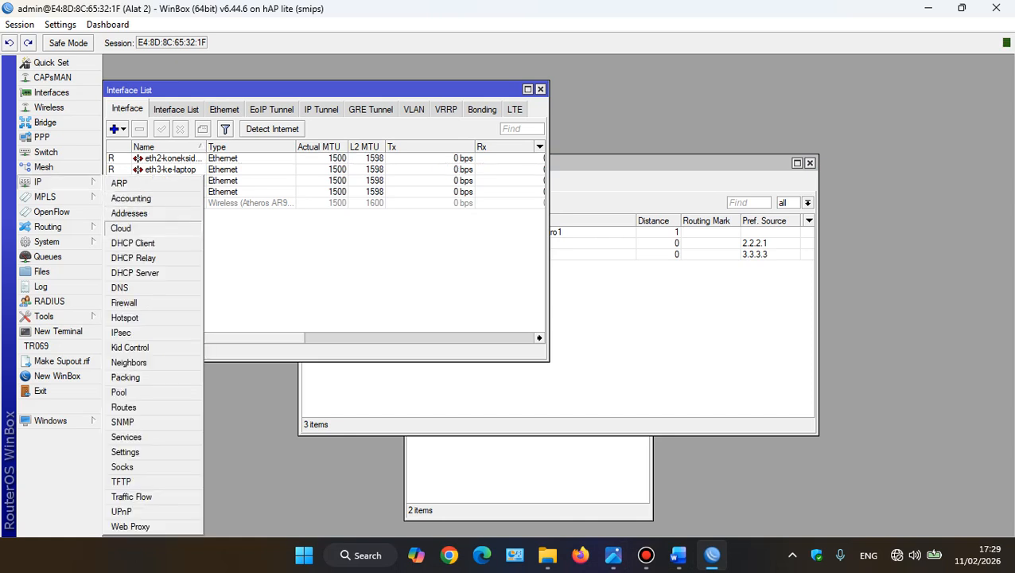
left_click(135, 272)
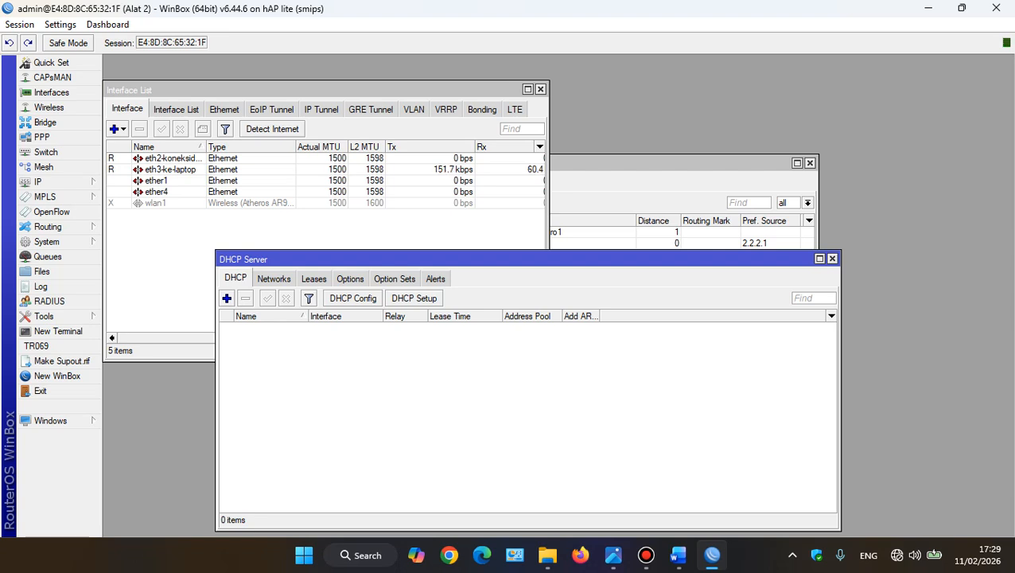
left_click(832, 259)
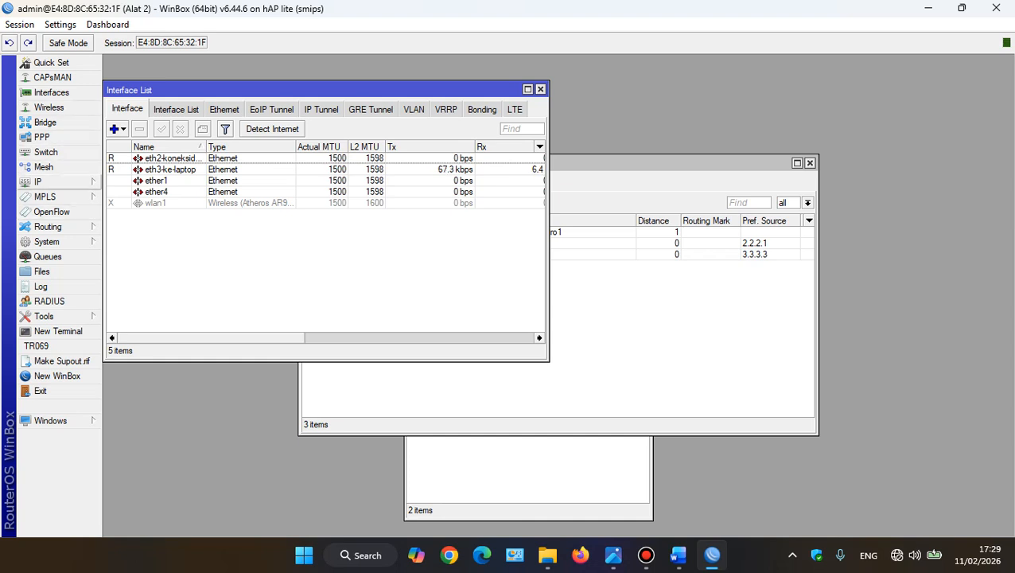
Enable the wlan1 interface and close the Address List window
left_click(166, 203)
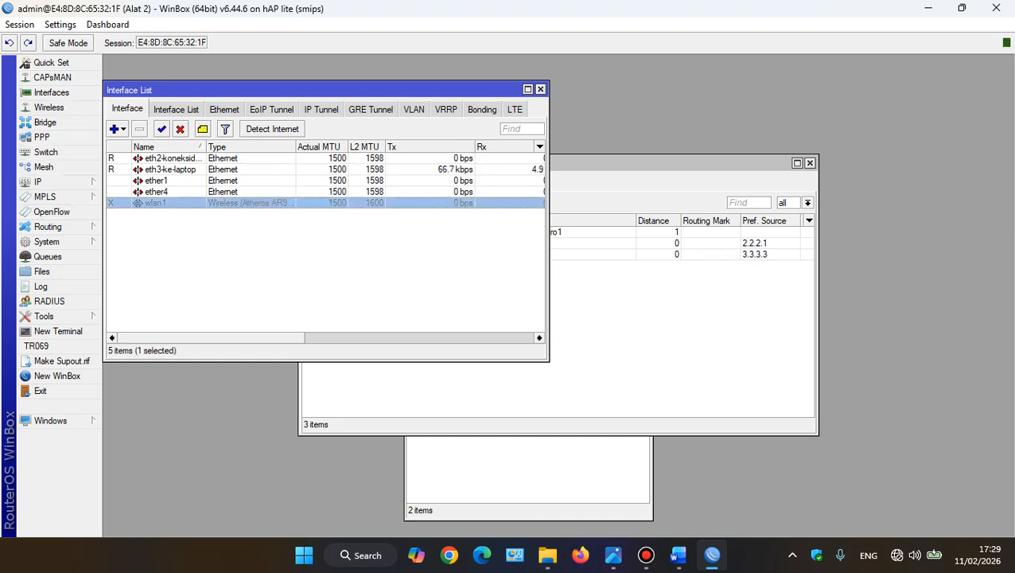
left_click(161, 128)
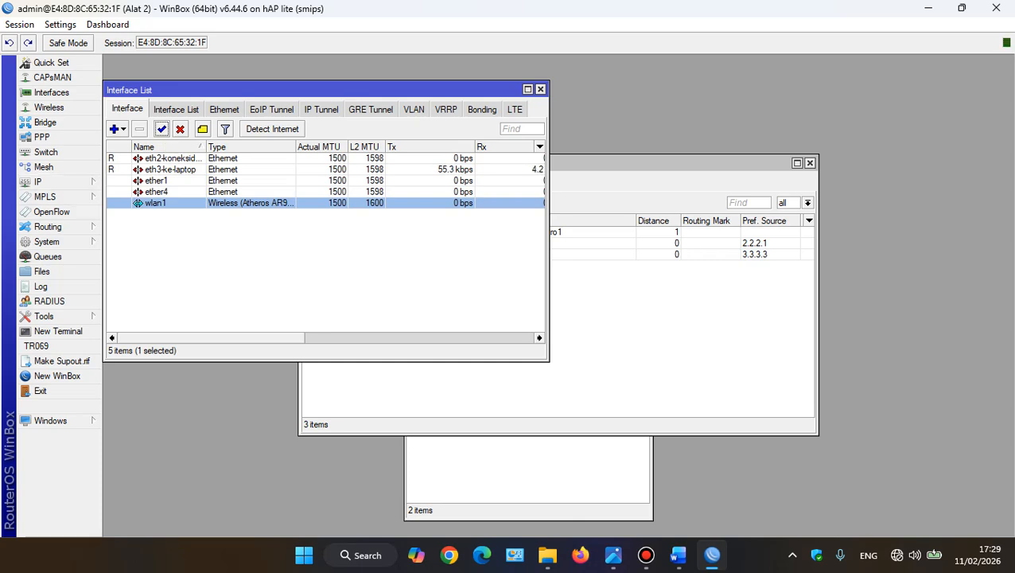
key("alt+Tab")
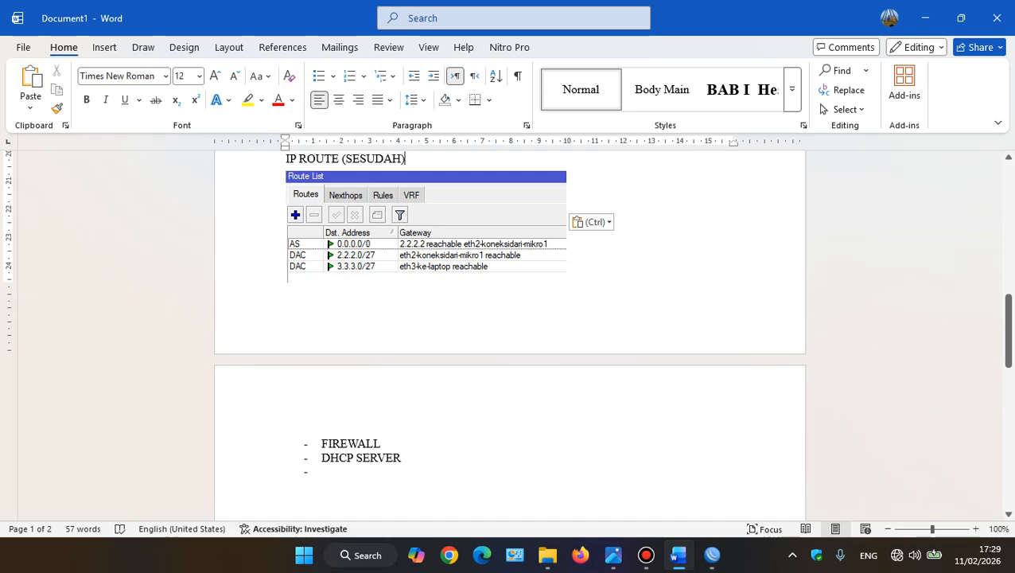
key("alt+Tab")
left_click(529, 475)
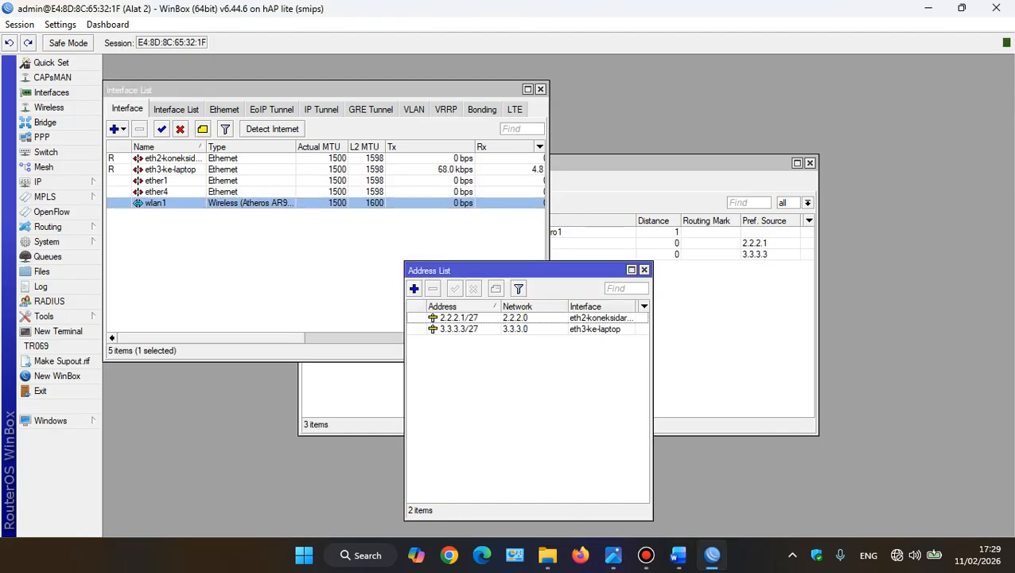
left_click(644, 270)
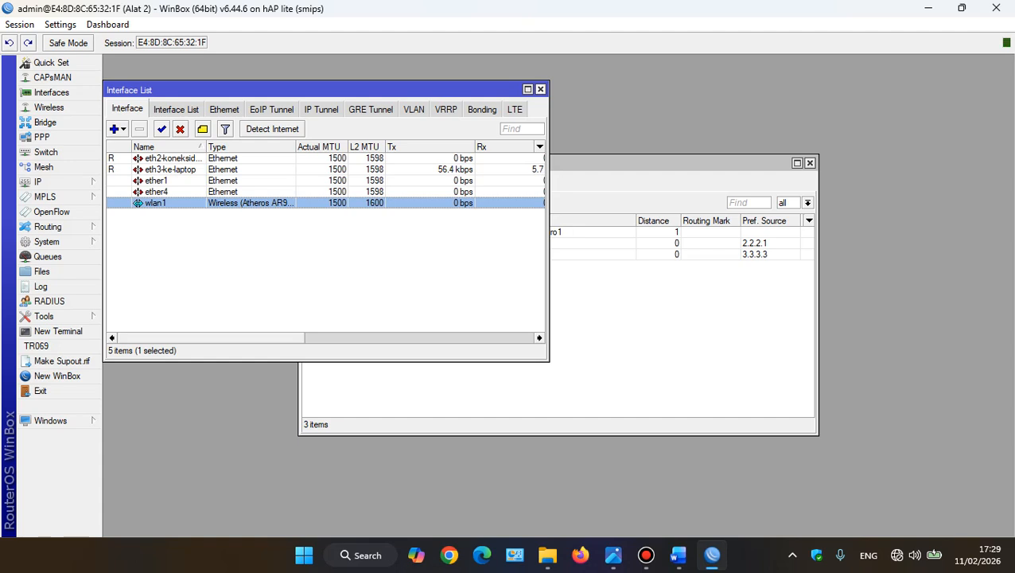
Close the Interface List and Route List windows, and reopen the list of interfaces
left_click(541, 89)
left_click(809, 162)
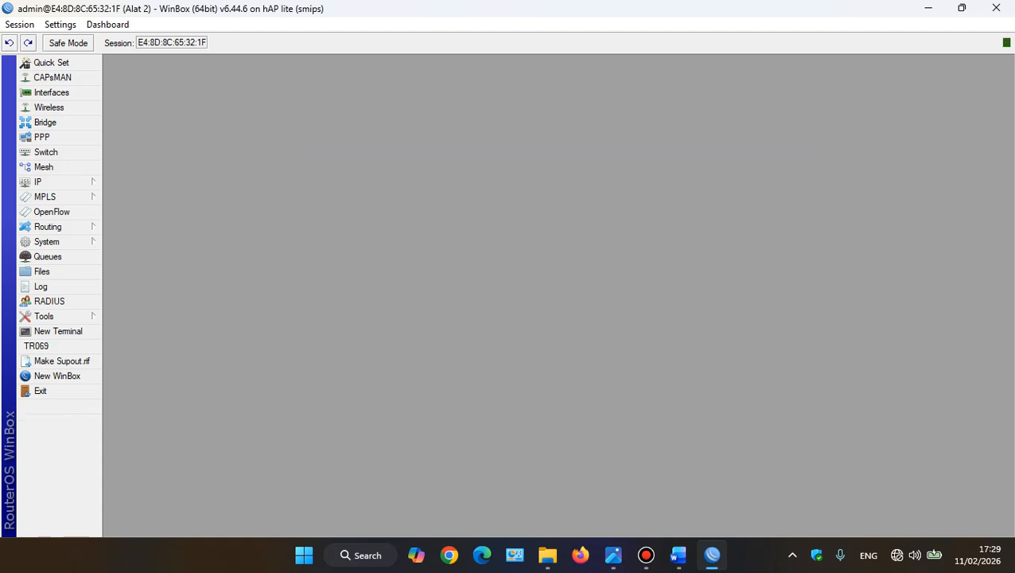
left_click(50, 93)
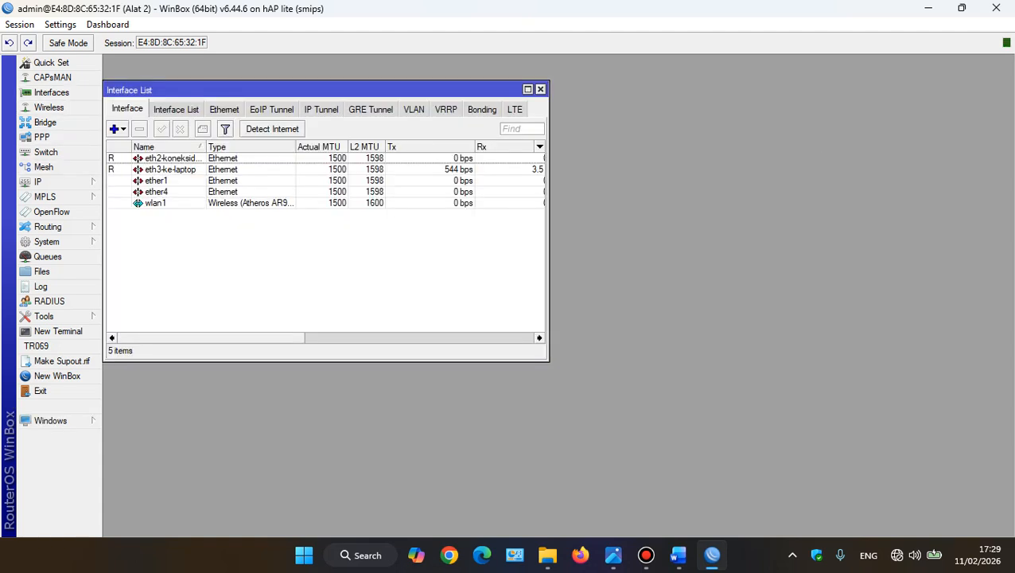
Add the IP address 192.168.10.1/26 to interface wlan1, checking the topology diagram for the WLAN address format
left_click(37, 182)
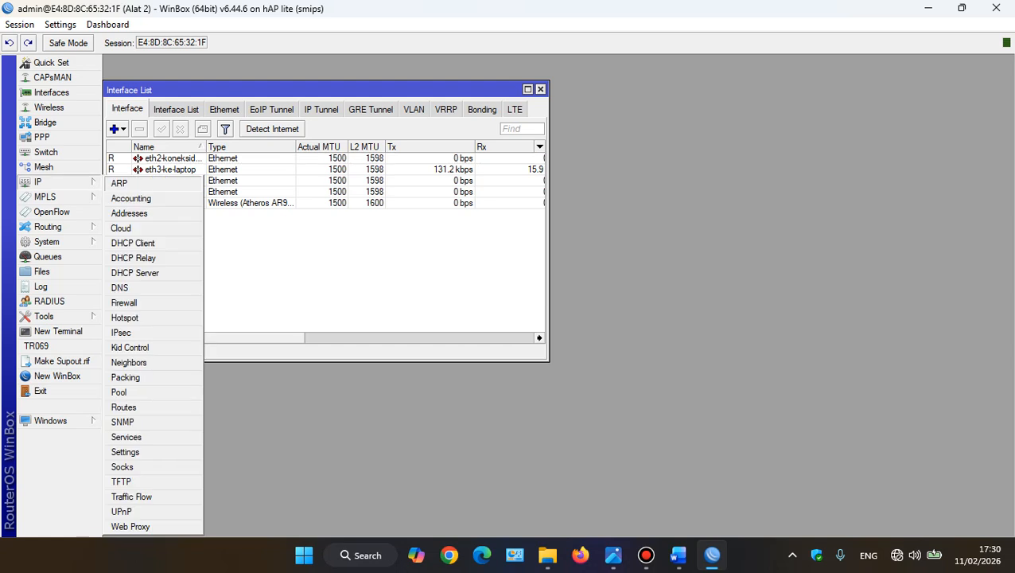
left_click(151, 212)
left_click(414, 289)
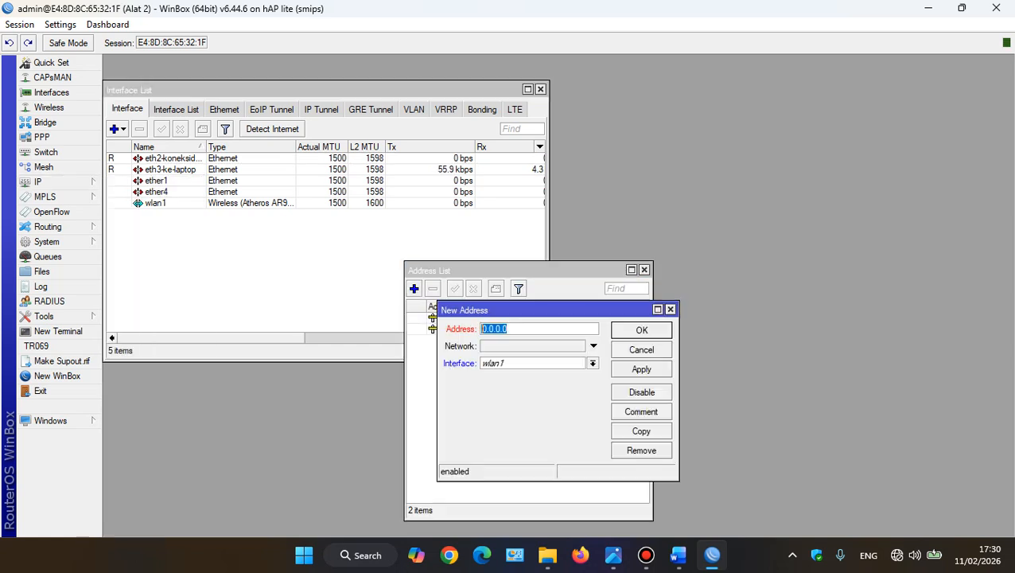
left_click(614, 555)
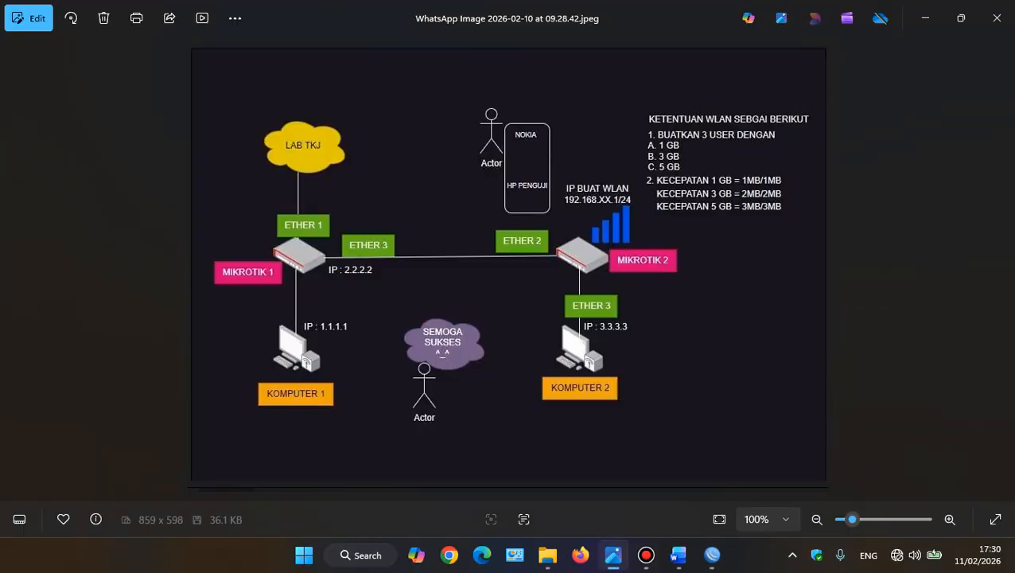
left_click(613, 555)
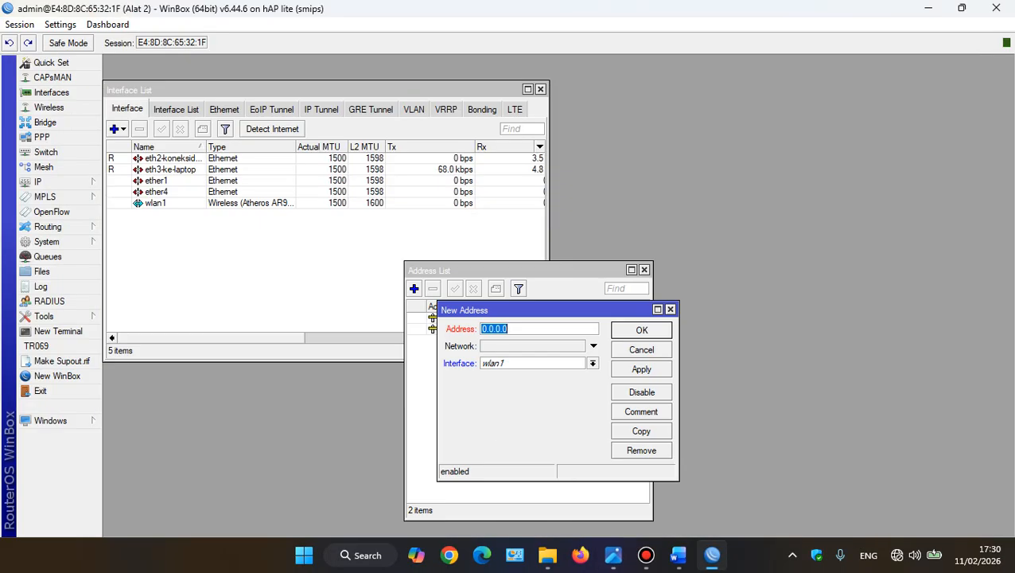
type("1.")
type("92.1")
type("68.10.")
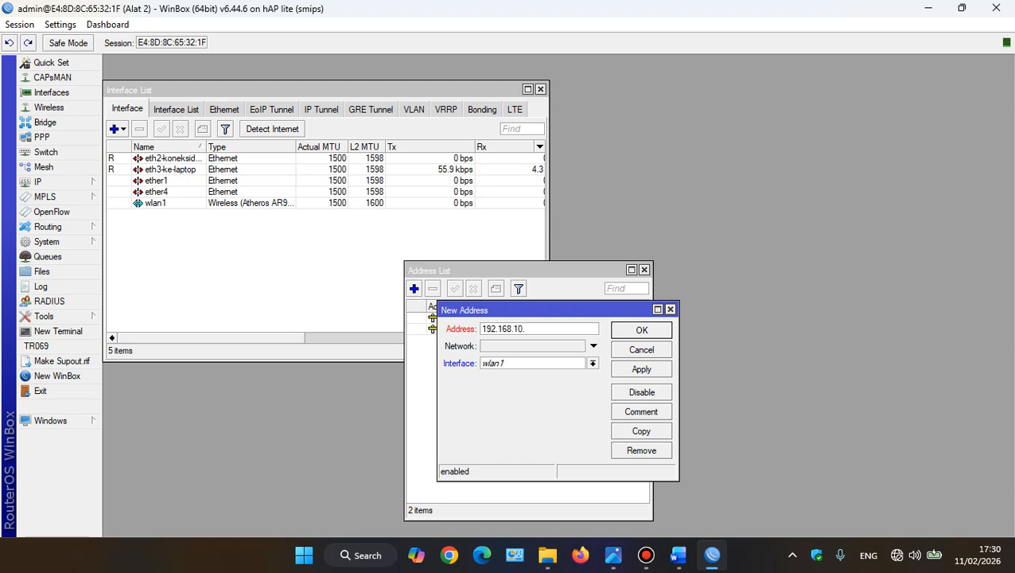
type("1/26")
left_click(593, 364)
left_click(510, 414)
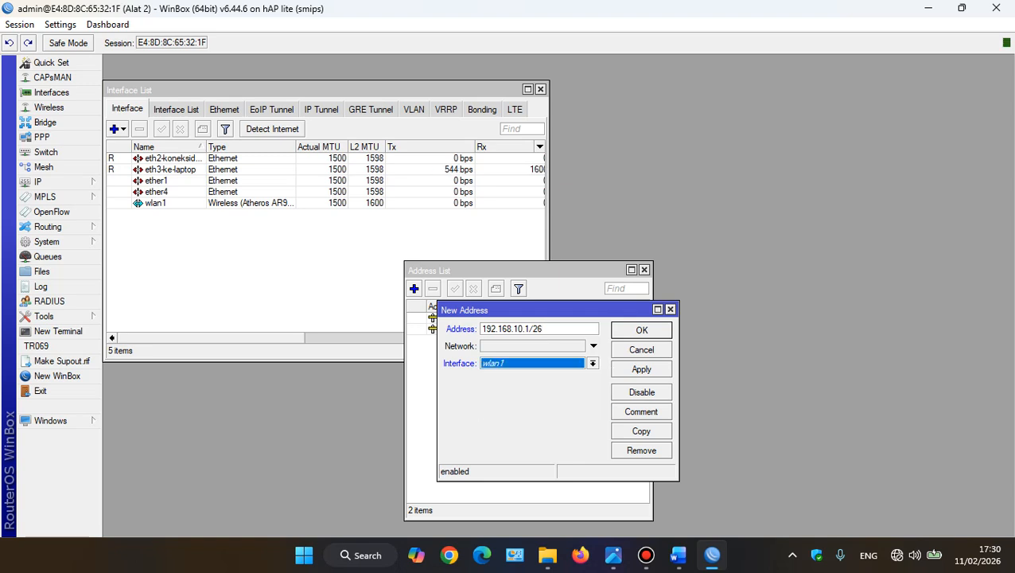
left_click(641, 369)
left_click(641, 330)
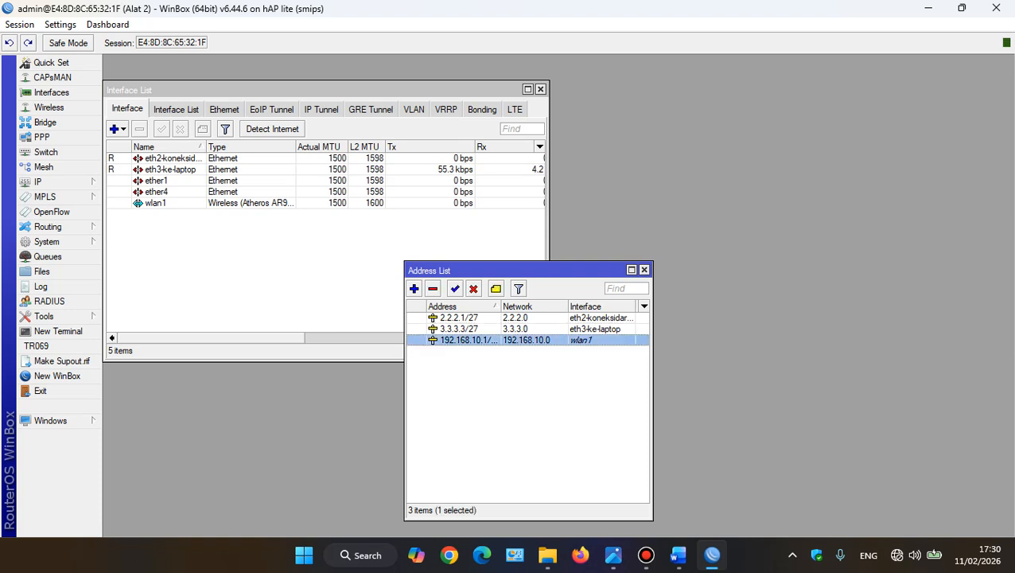
Set up a DHCP server on wlan1 that gives out 192.168.10.2-192.168.10.62, keeping the suggested values for the other settings
left_click(44, 167)
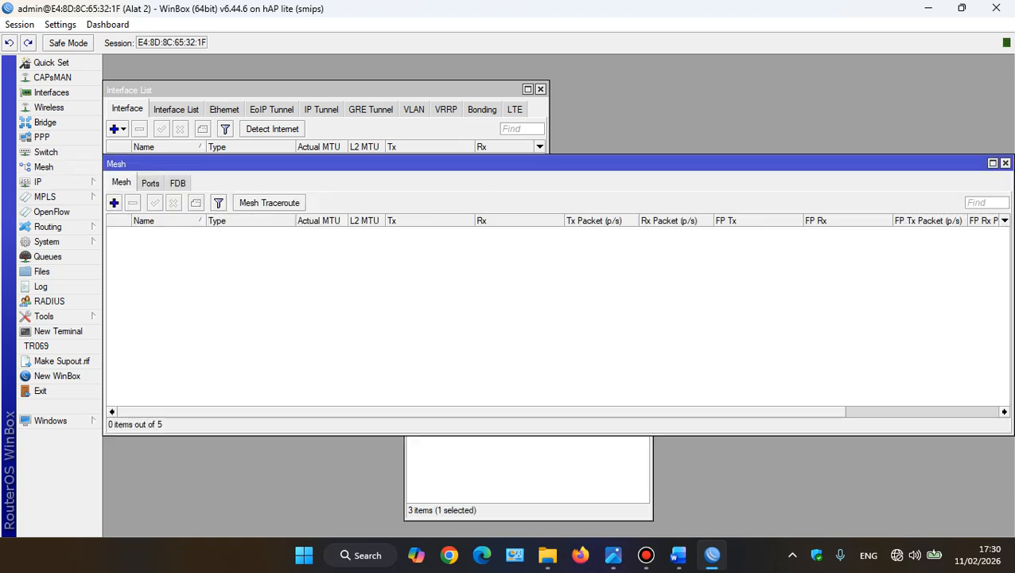
left_click(1005, 162)
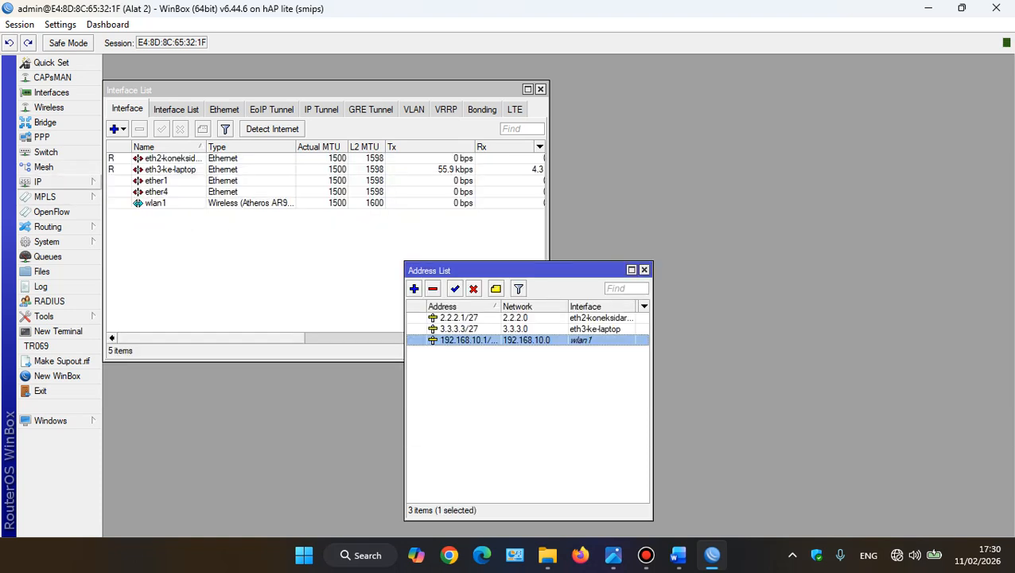
left_click(48, 182)
left_click(135, 272)
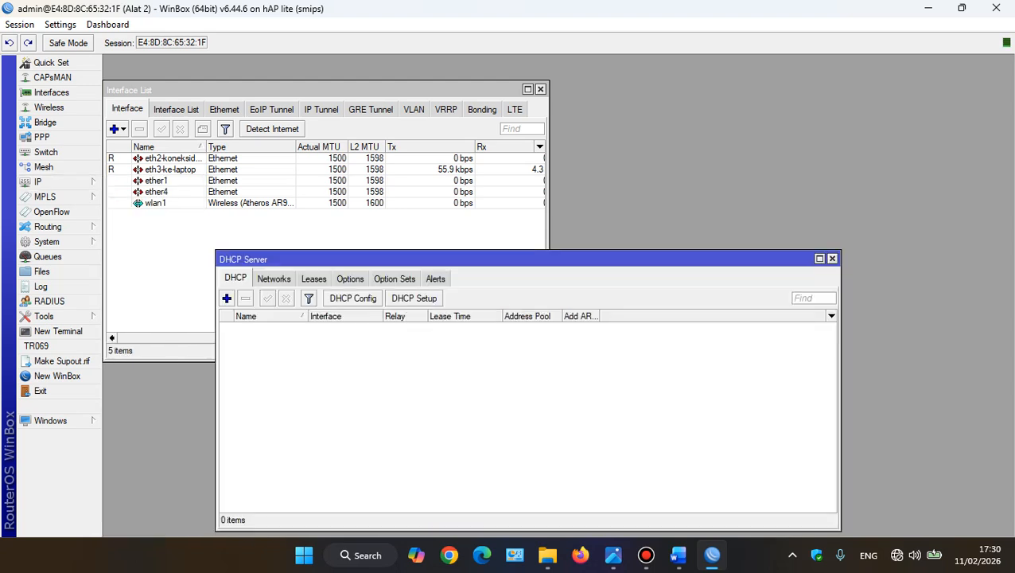
left_click(414, 298)
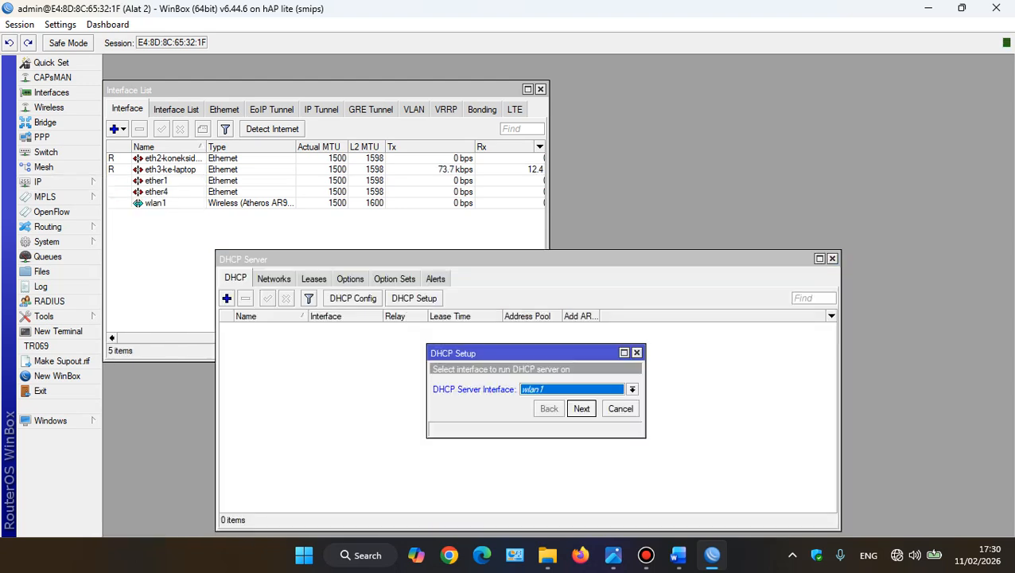
left_click(631, 389)
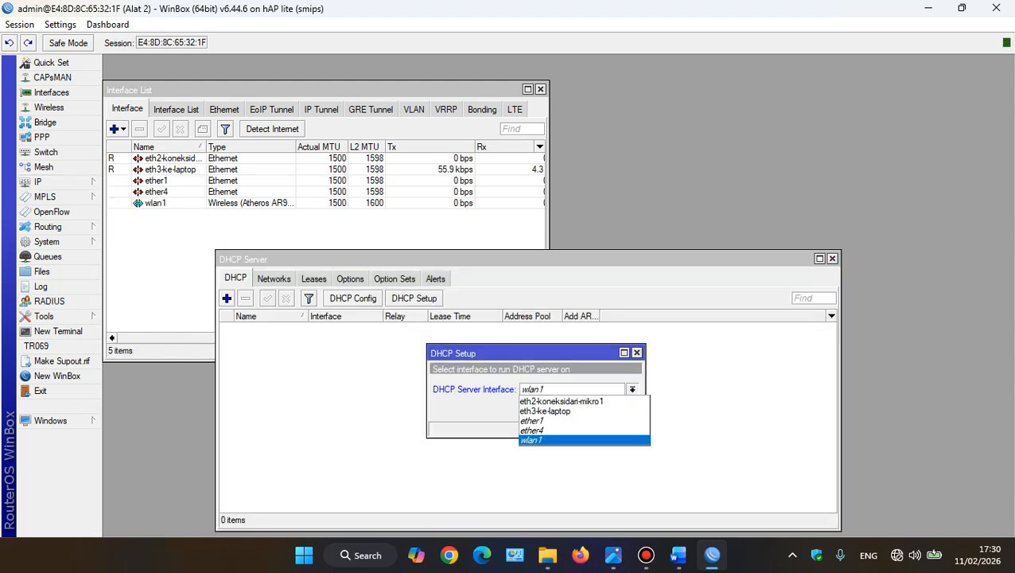
left_click(532, 440)
left_click(582, 408)
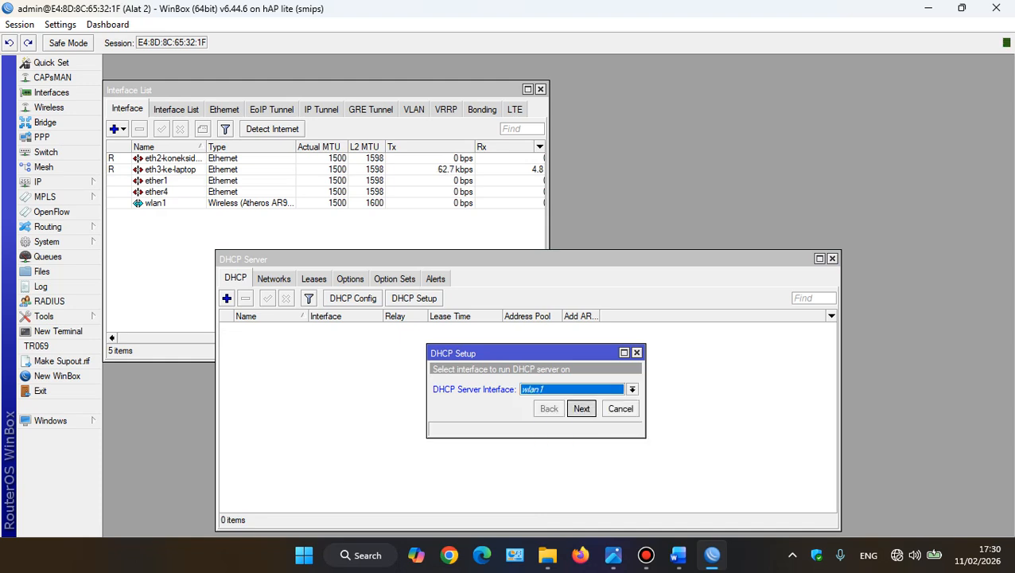
left_click(581, 408)
left_click(581, 409)
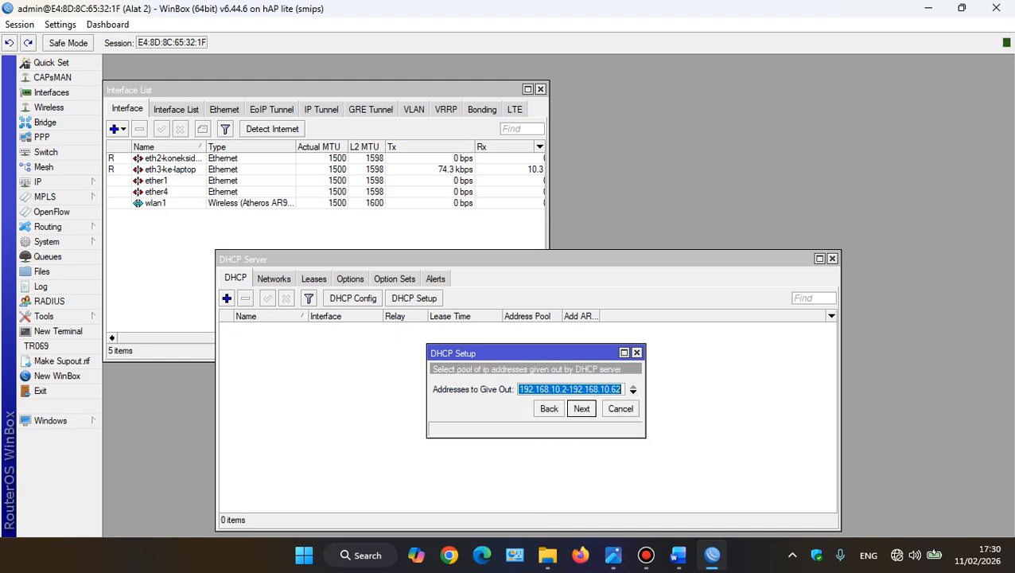
left_click(582, 408)
left_click(581, 408)
left_click(582, 408)
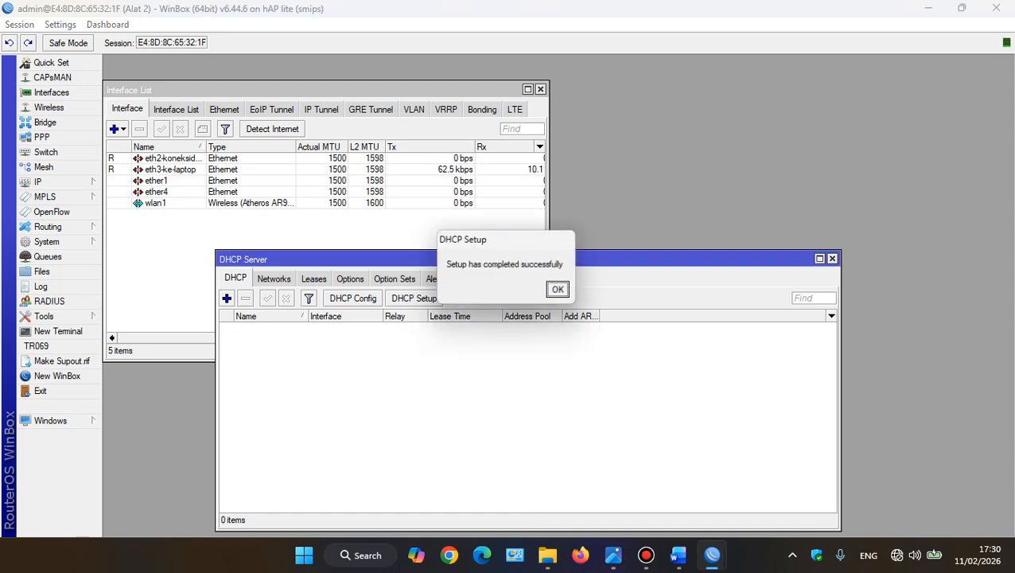
left_click(557, 288)
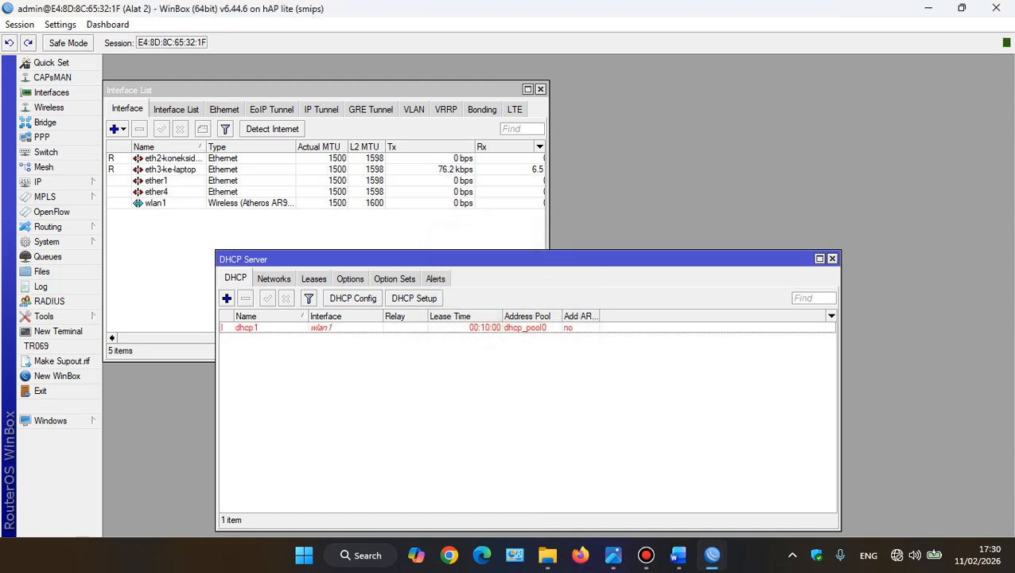
left_click(382, 328)
Create a firewall NAT rule in the srcnat chain with eth2-koneksidari-mikro1 as the outgoing interface
left_click(48, 181)
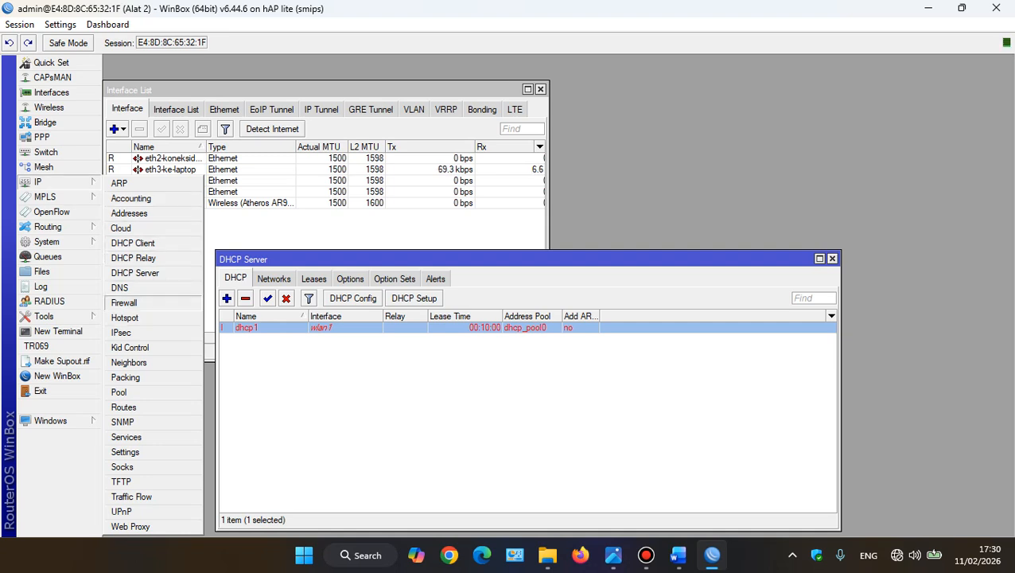
left_click(124, 303)
left_click(198, 297)
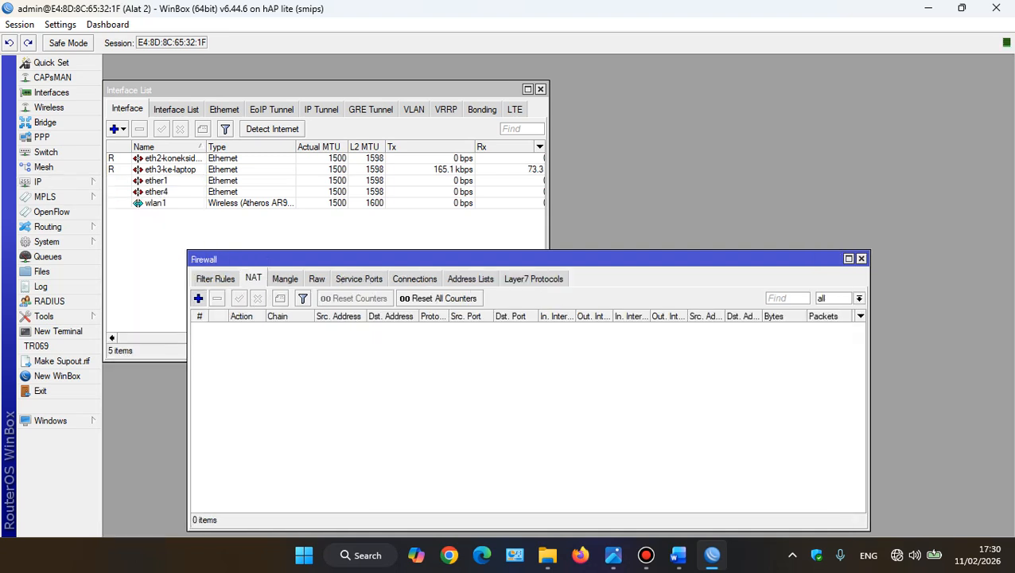
left_click(415, 203)
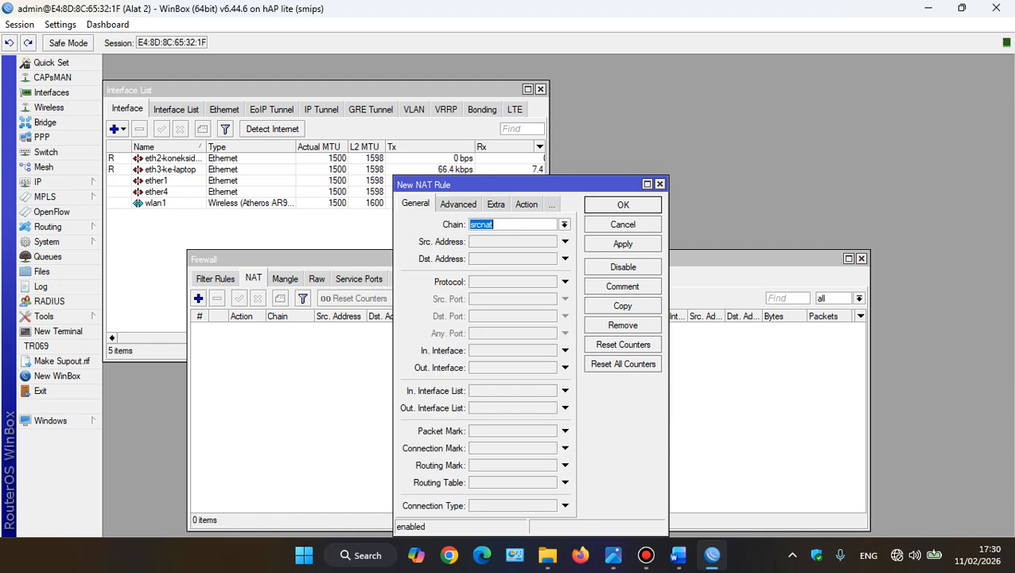
left_click(565, 367)
left_click(595, 367)
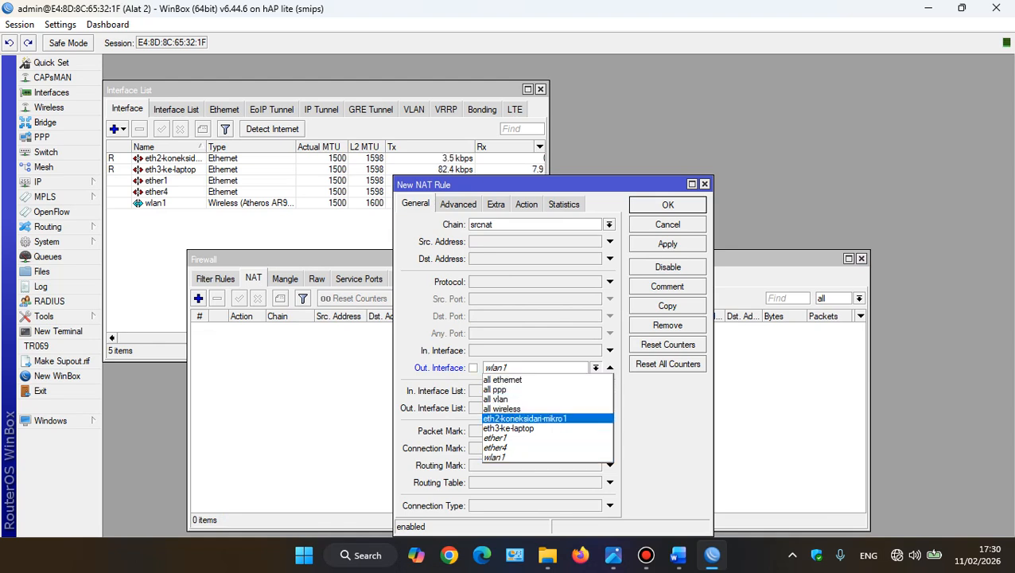
left_click(541, 419)
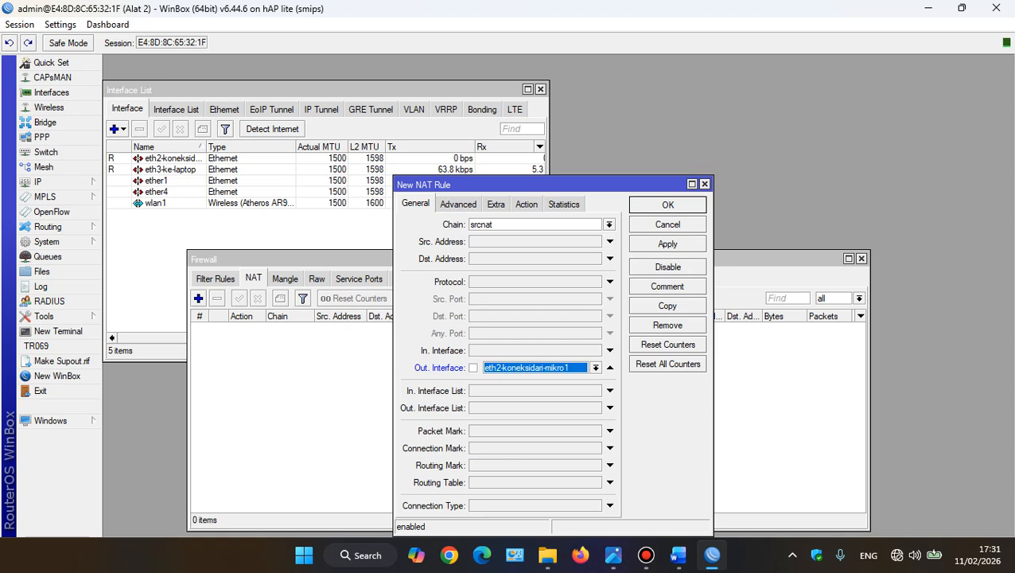
Set the new NAT rule's action to masquerade and save the rule
left_click(527, 205)
left_click(610, 225)
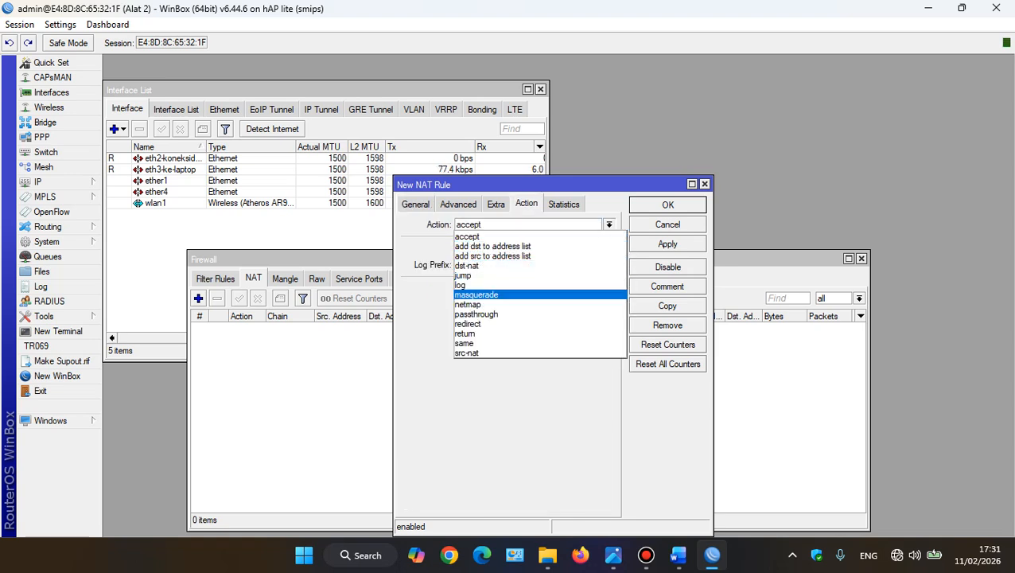
left_click(478, 295)
left_click(667, 244)
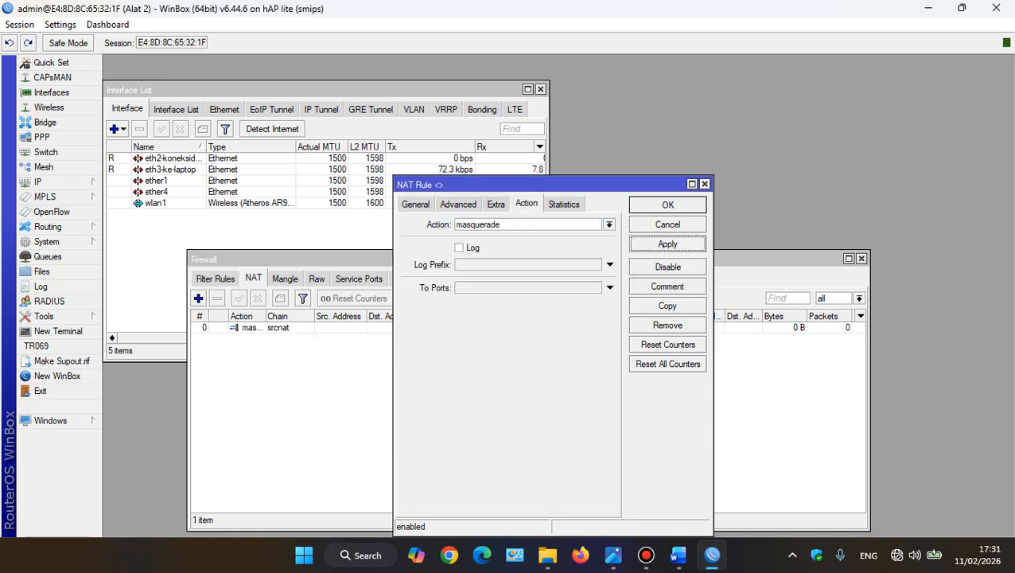
left_click(667, 204)
left_click(44, 181)
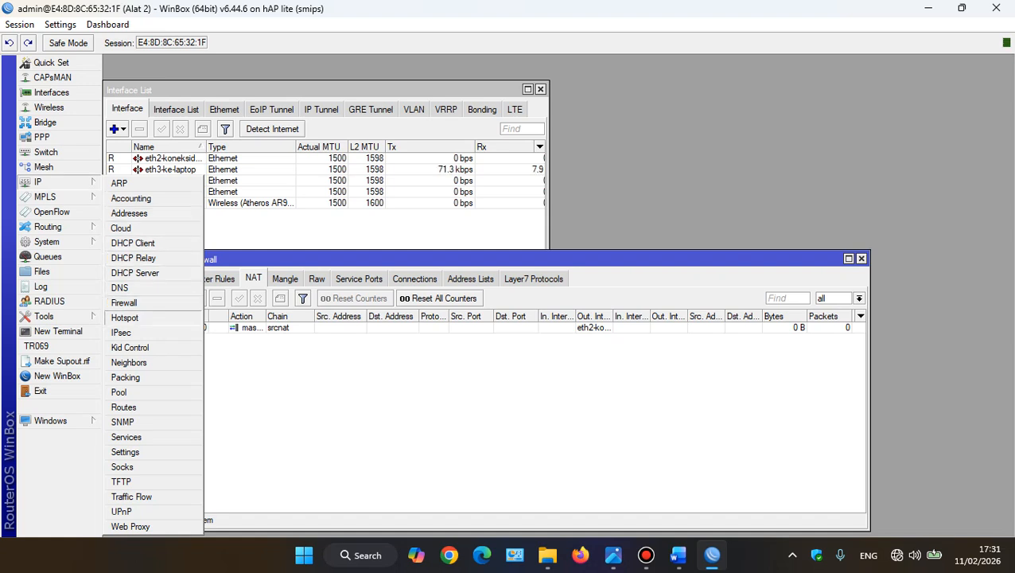
left_click(124, 317)
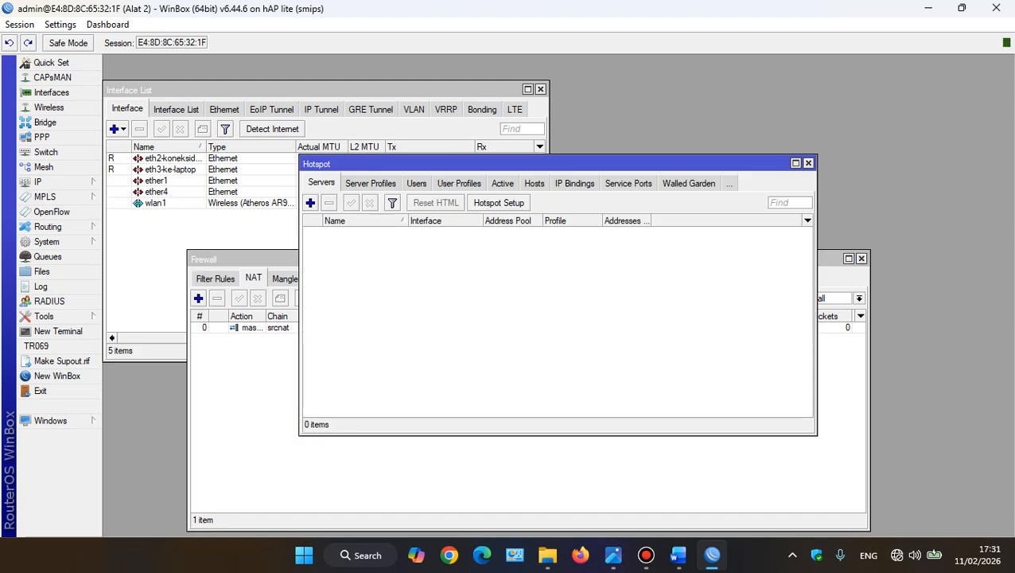
left_click(499, 203)
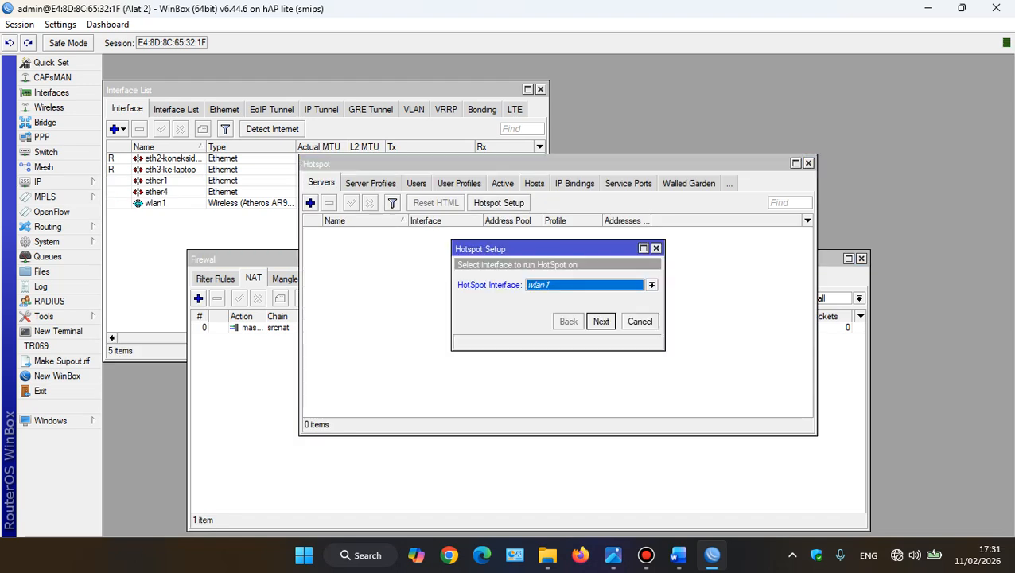
left_click(652, 285)
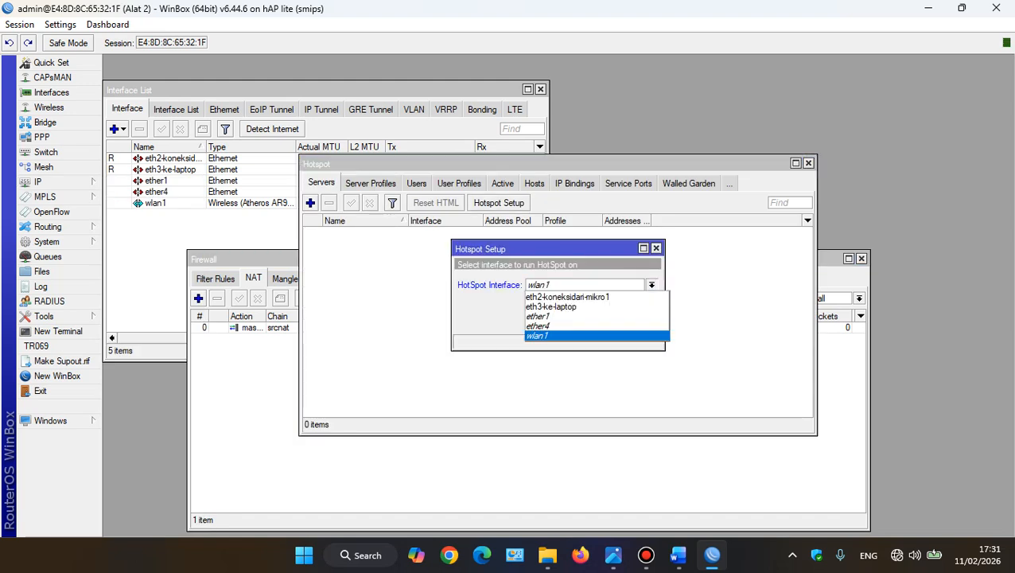
left_click(538, 335)
key("Return")
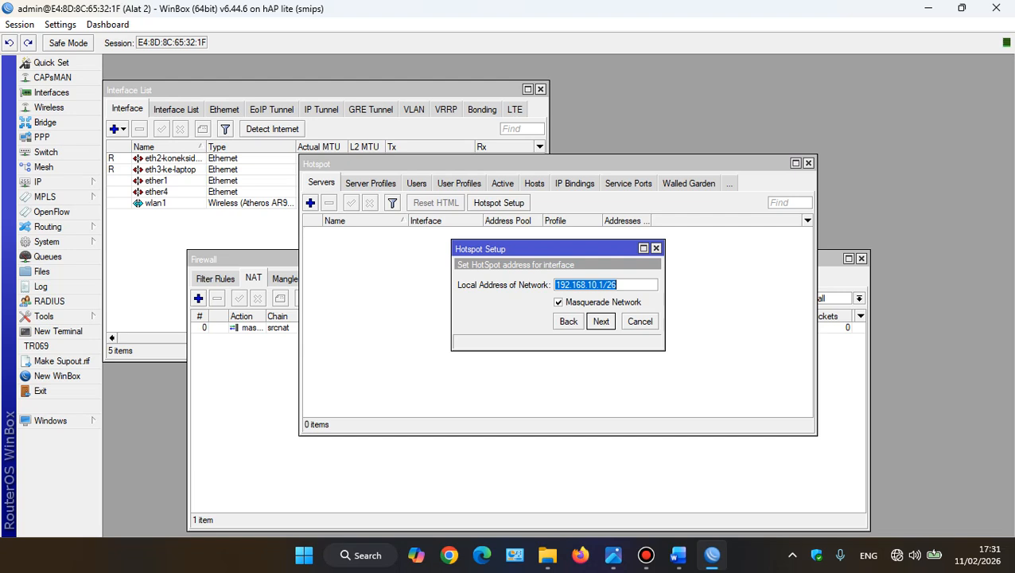
key("Return")
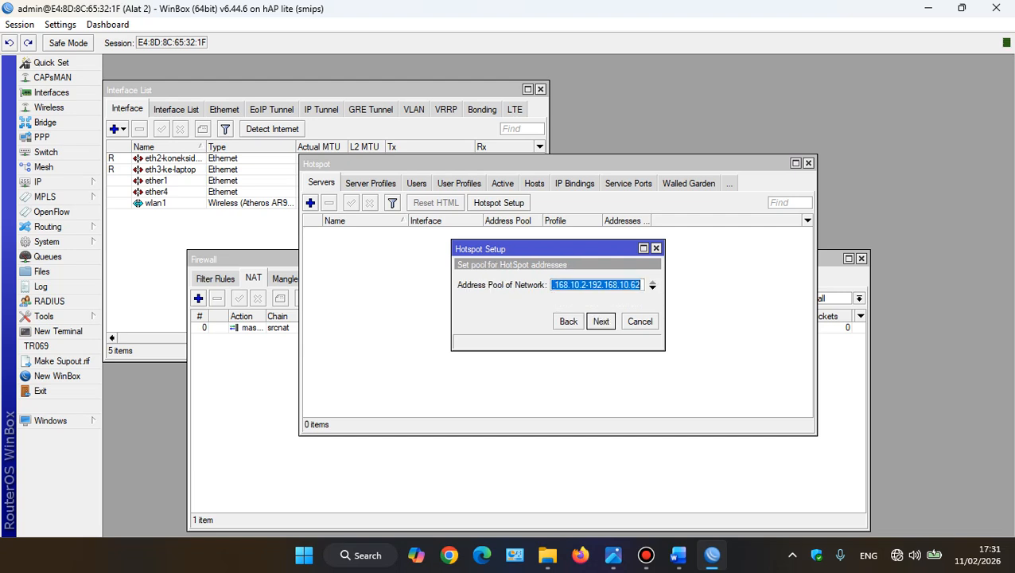
left_click(568, 321)
left_click(640, 321)
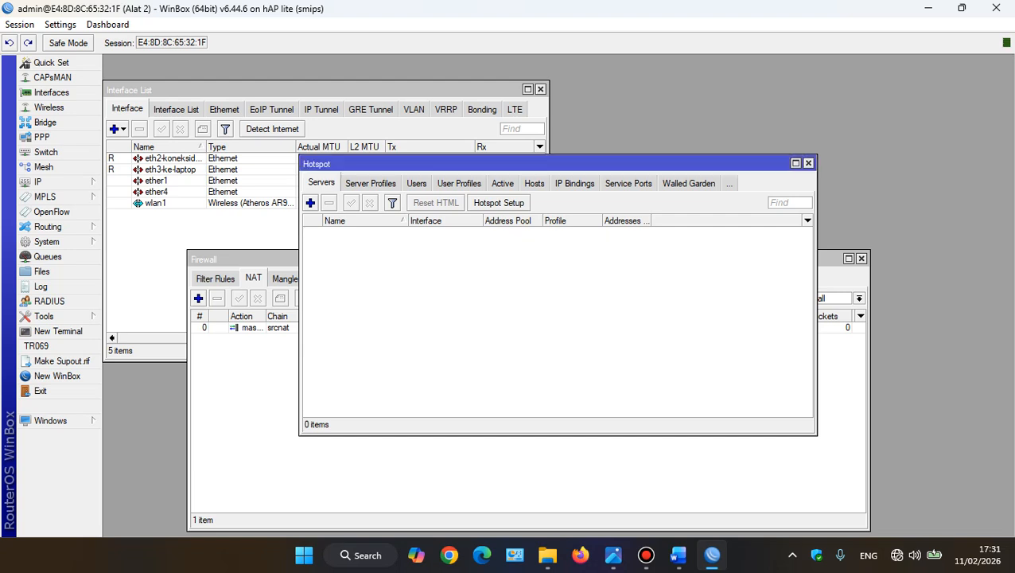
left_click(809, 162)
Set the wireless mode of interface wlan1 to ap bridge
double_click(156, 203)
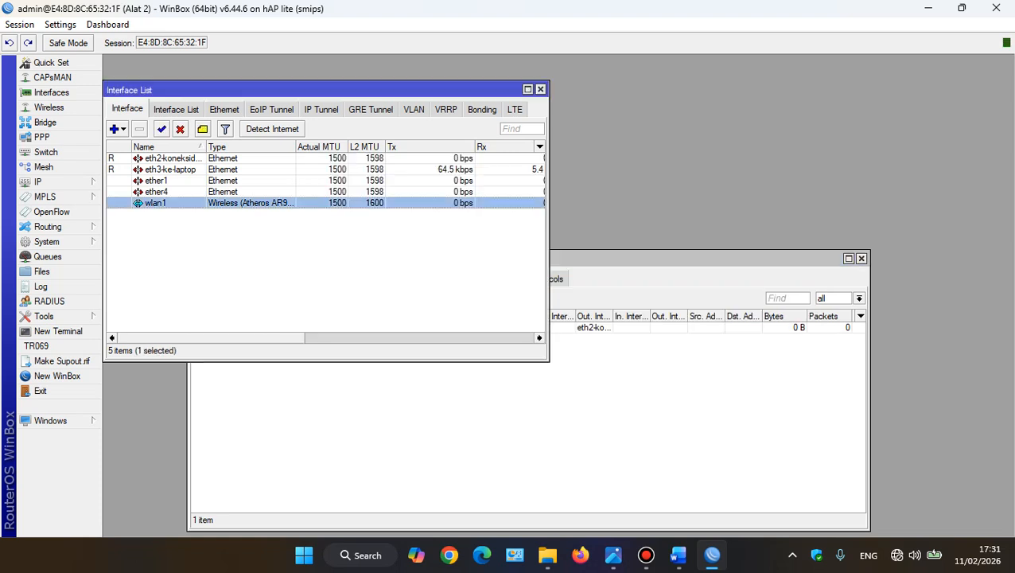
left_click(617, 110)
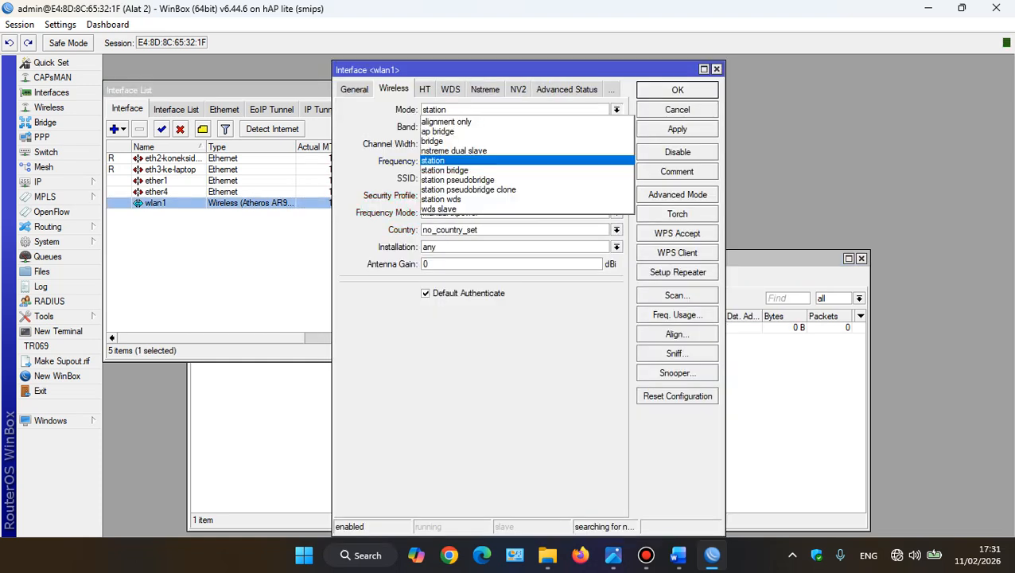
key("Up")
key("Up")
key("Up")
key("Up")
key("Up")
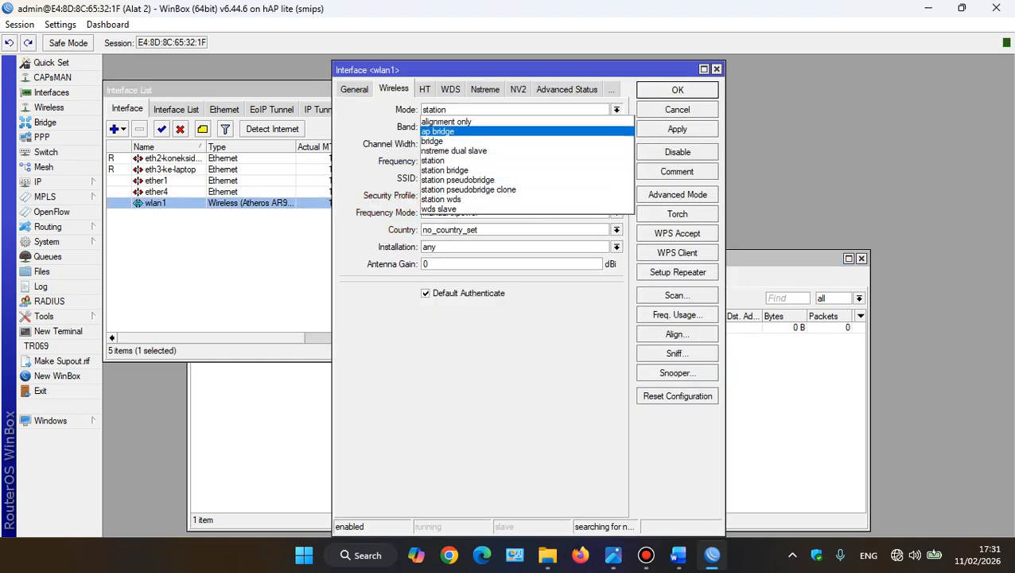
key("Return")
Set wlan1's SSID to Testing-ujian, keeping ap bridge mode, and save the interface settings
double_click(452, 178)
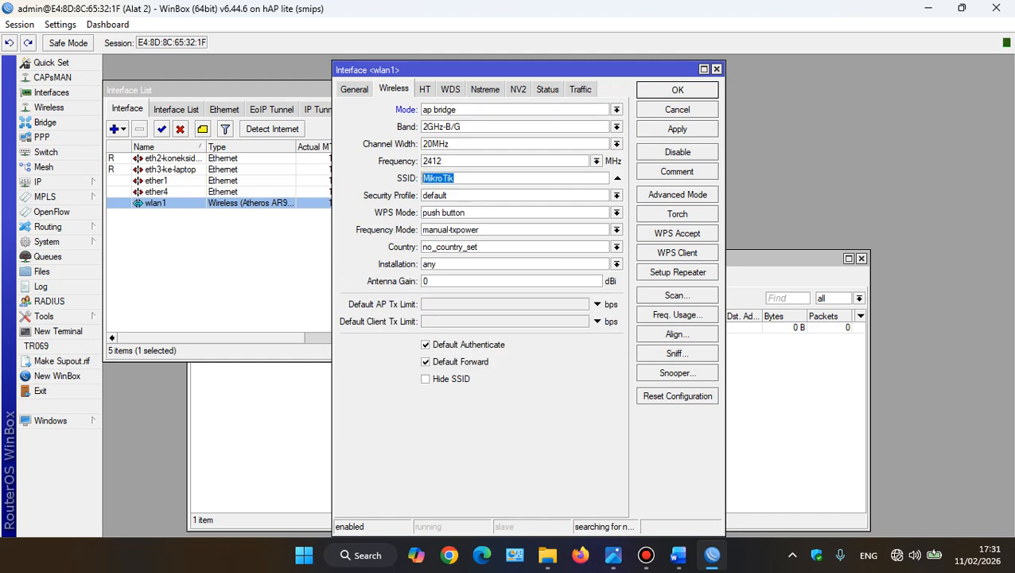
type("Ujian")
key("BackSpace")
key("BackSpace")
key("BackSpace")
key("BackSpace")
key("BackSpace")
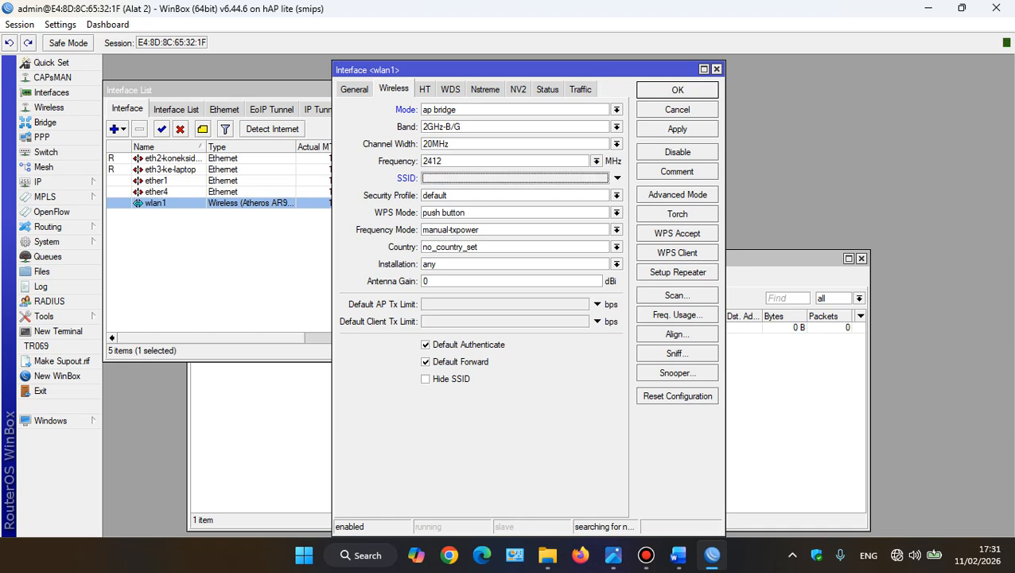
type("Te")
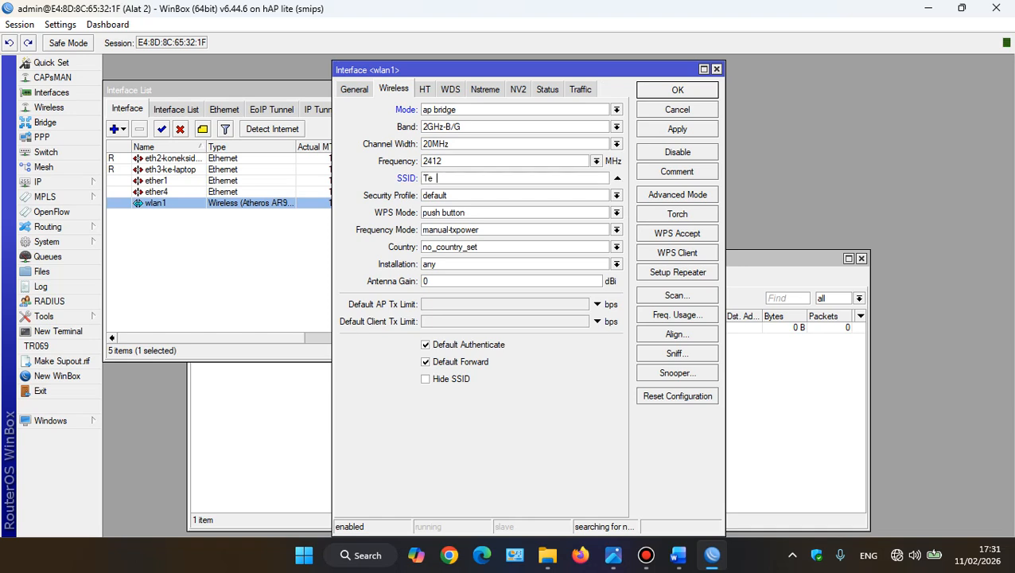
type("sting-ujian")
left_click(617, 109)
left_click(439, 131)
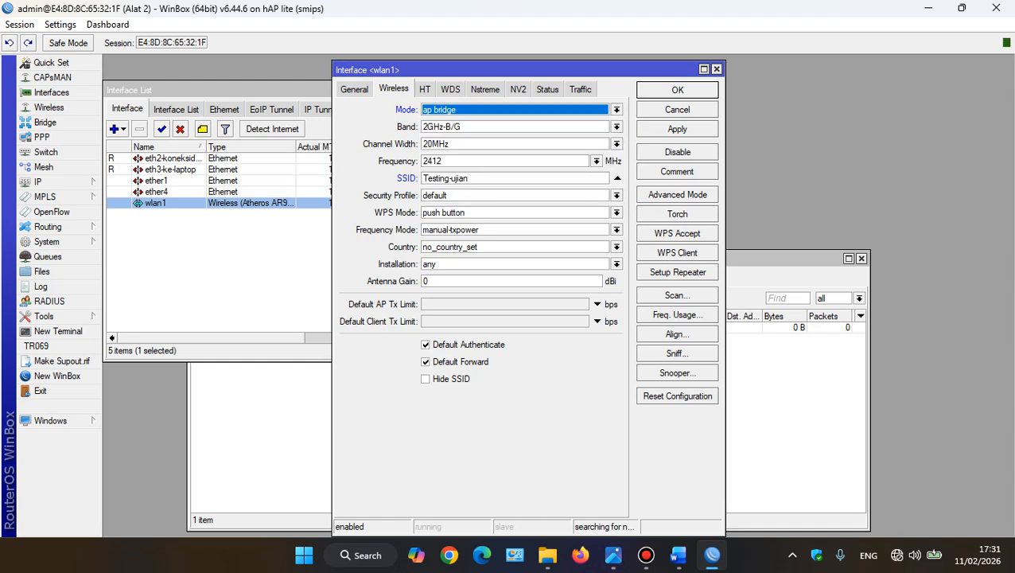
left_click_drag(471, 178, 422, 178)
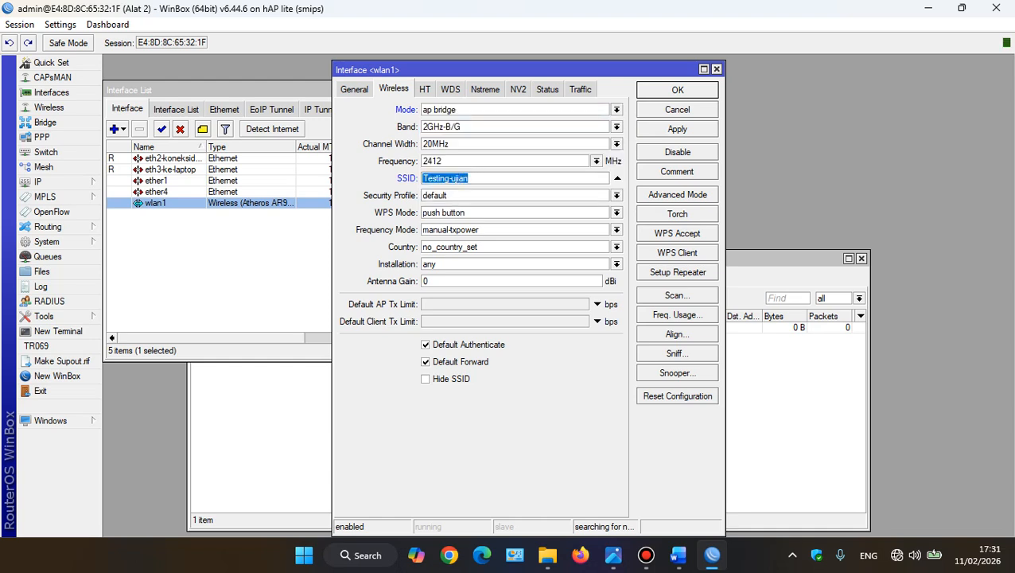
left_click(678, 129)
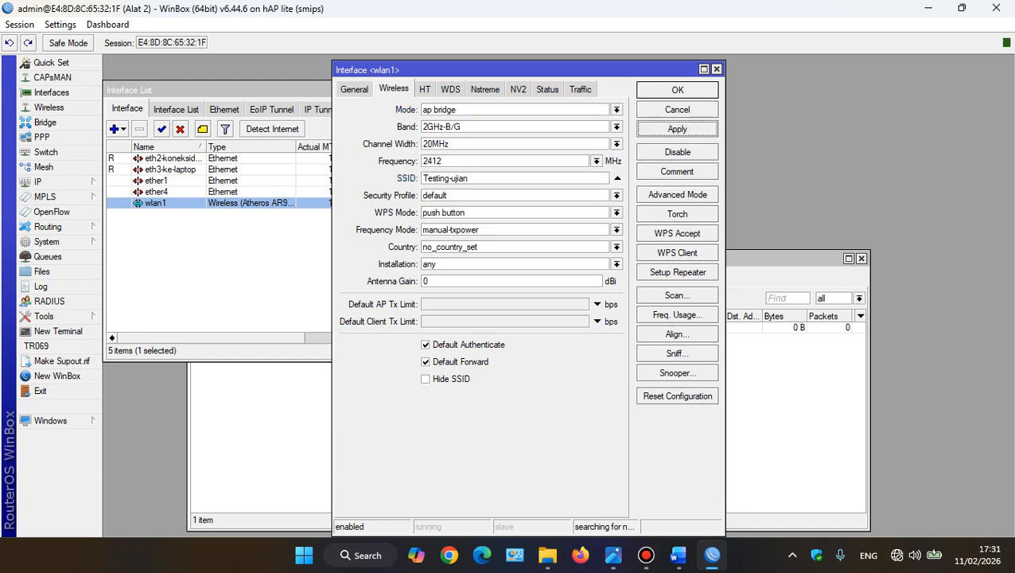
left_click(677, 90)
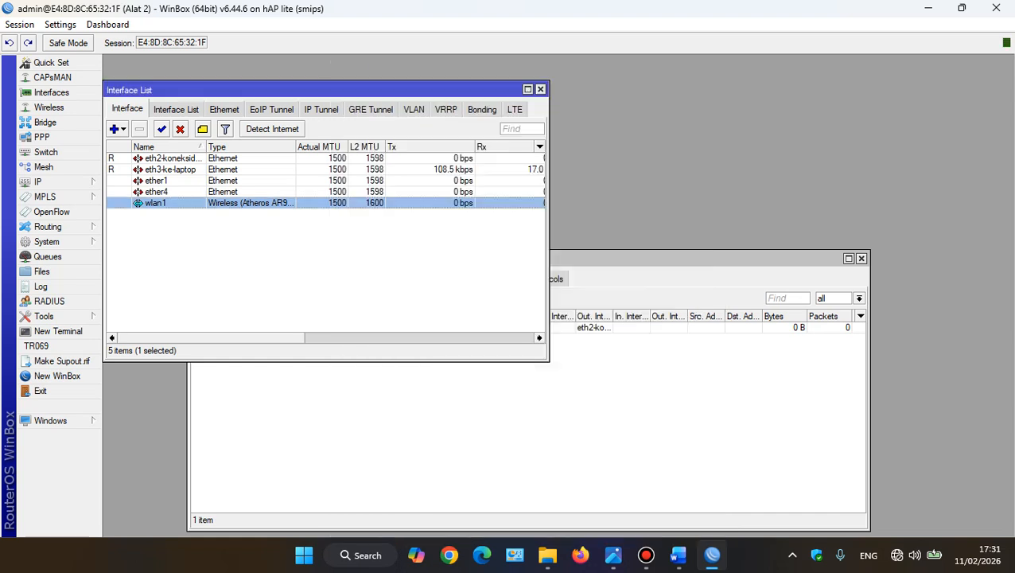
Run Hotspot Setup on wlan1, keeping local address 192.168.10.1/26 with masquerading, the suggested pool, no SSL certificate and DNS server 8.8.8.8
left_click(702, 259)
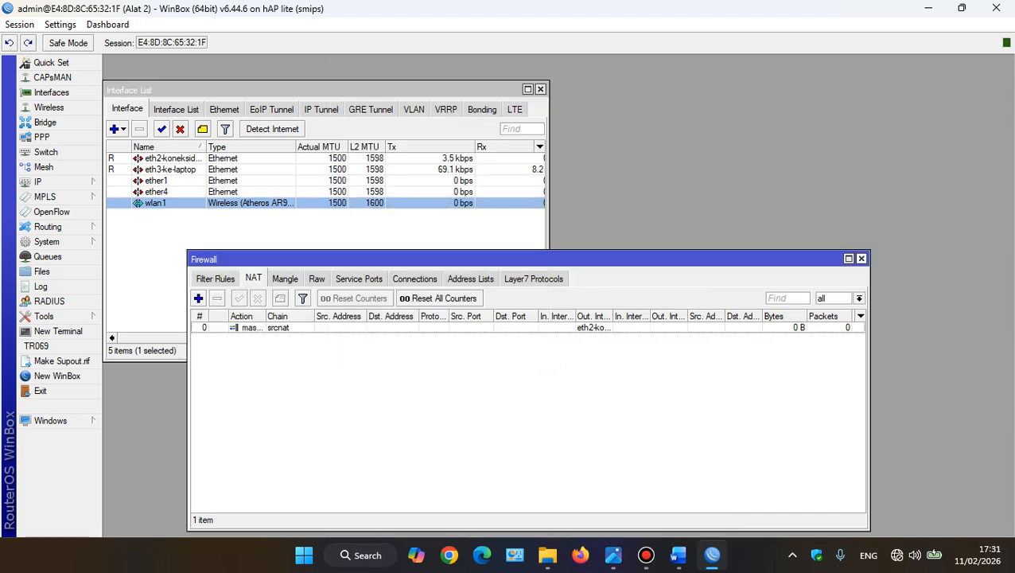
left_click(861, 259)
left_click(47, 182)
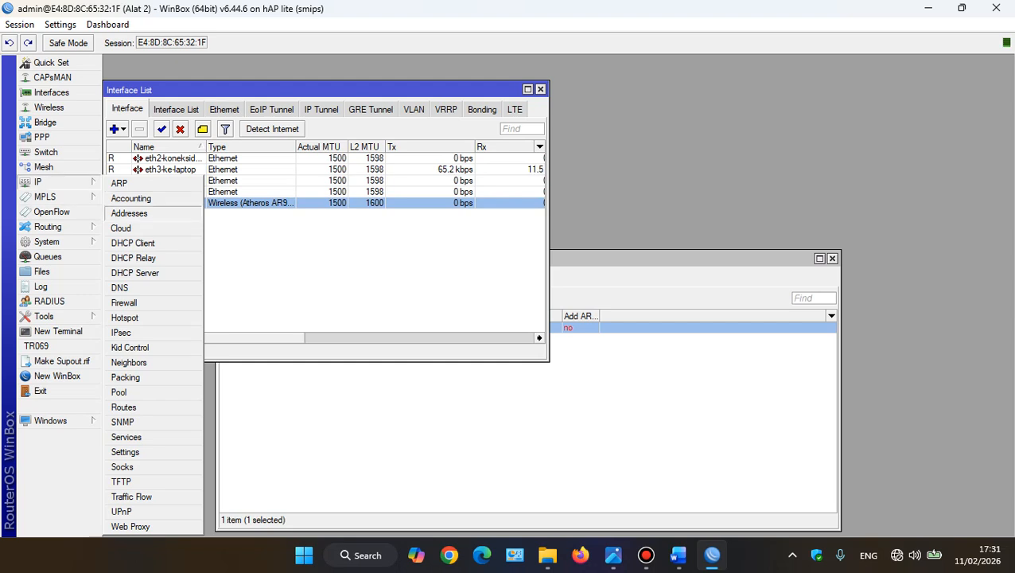
left_click(125, 318)
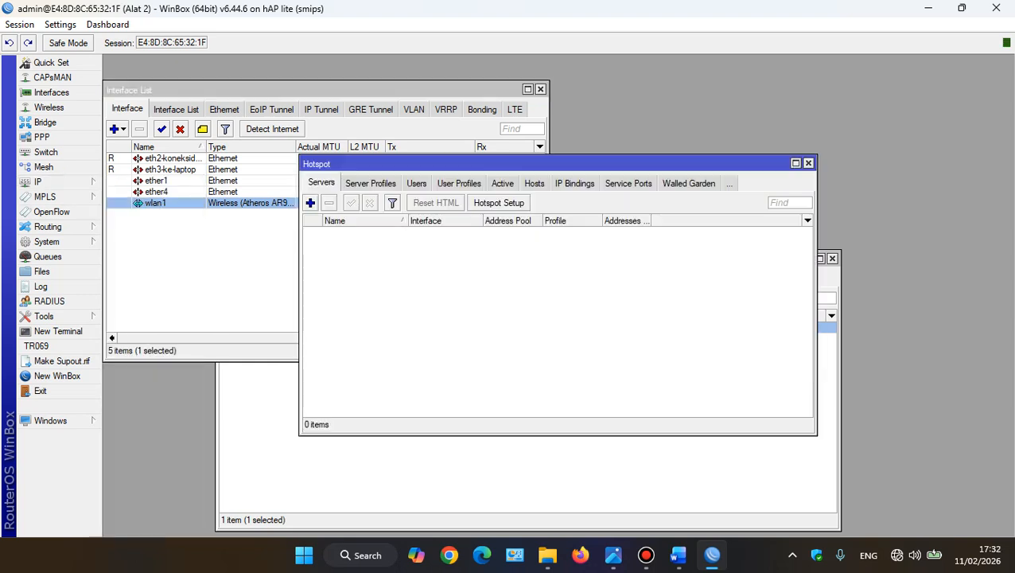
left_click(499, 203)
key("Return")
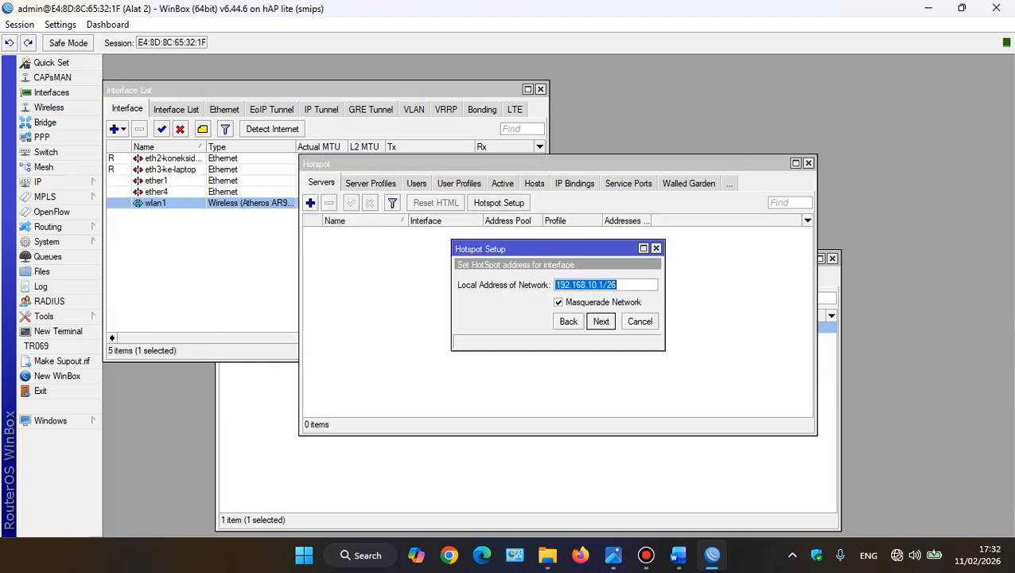
key("Return")
key("Return")
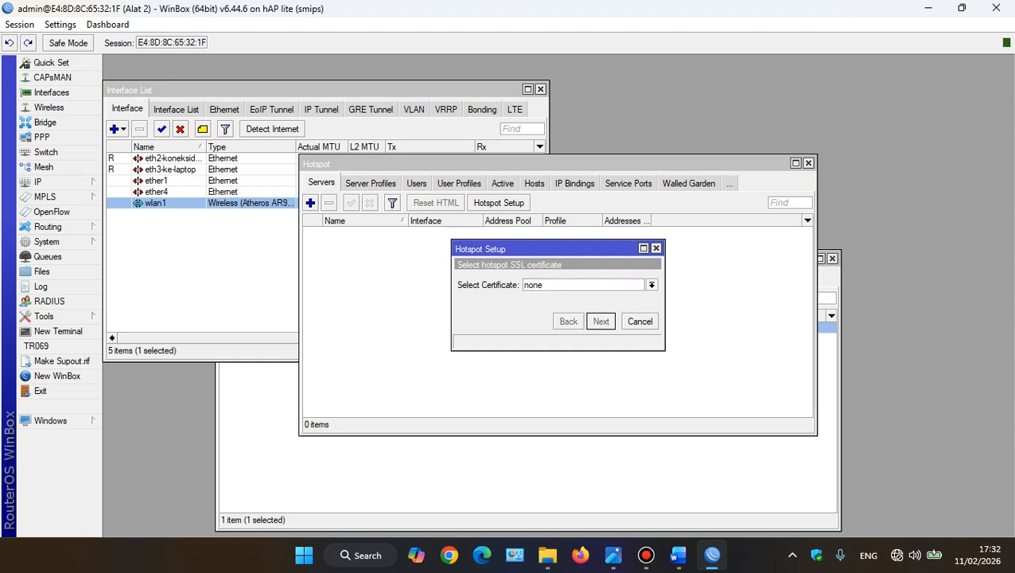
key("Return")
key("Return")
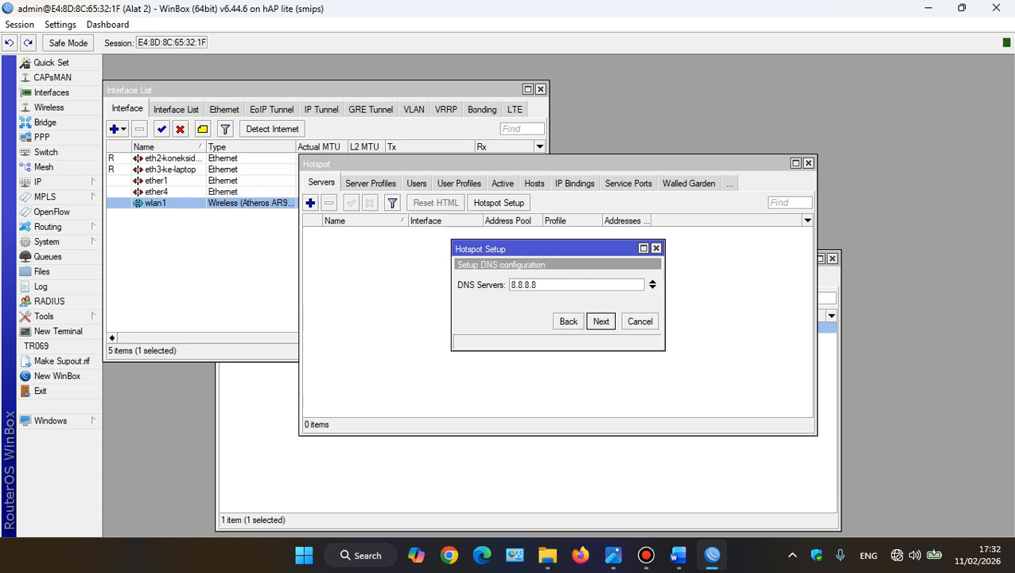
Enter the DNS name of the local hotspot server, a www address ending in .net
key("Return")
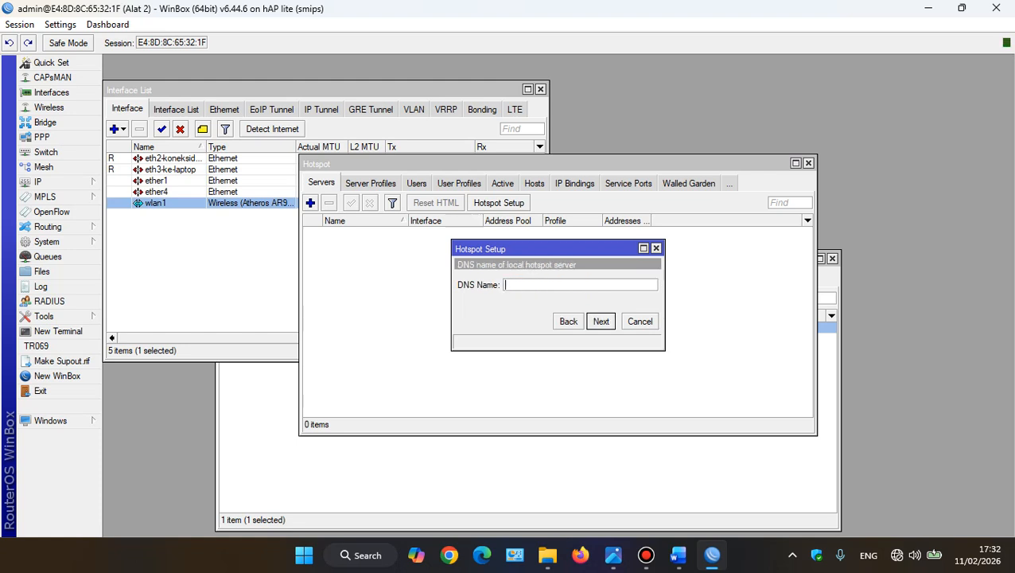
type("www.arif.net")
key("ctrl+a")
Enter the password for the local hotspot user admin and finish the hotspot setup
key("Return")
key("Tab")
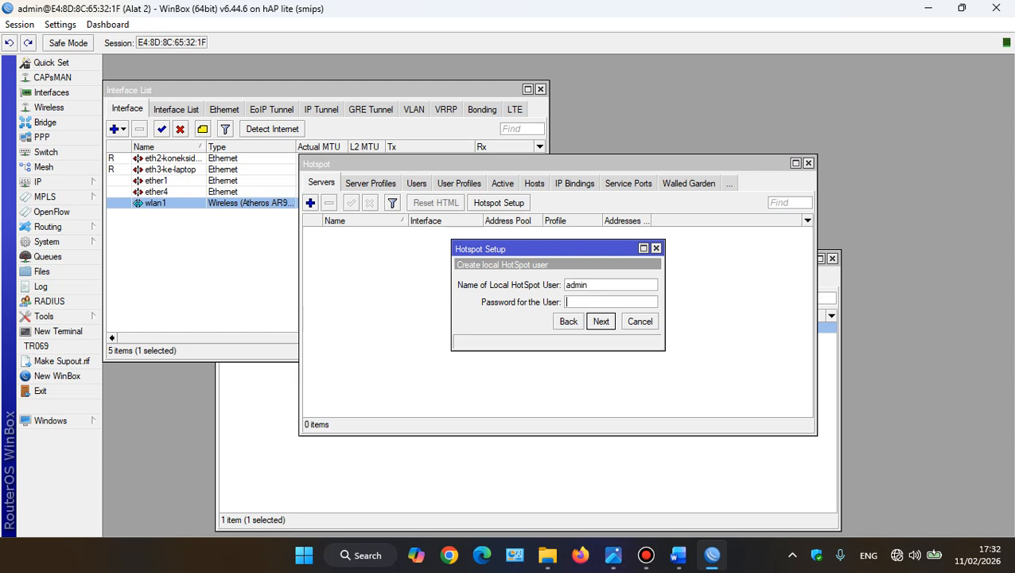
type("admin")
key("Return")
key("Return")
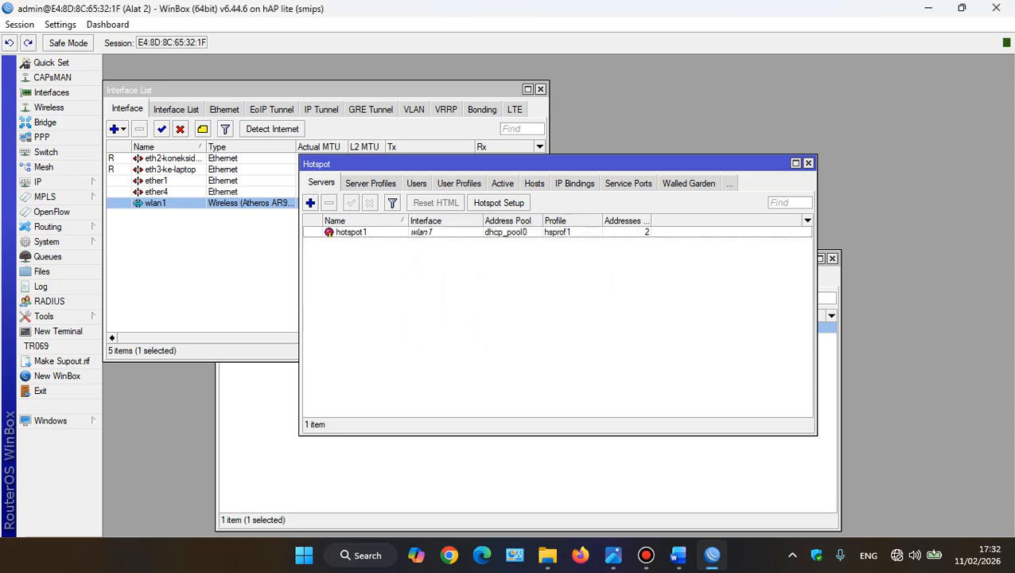
left_click(646, 555)
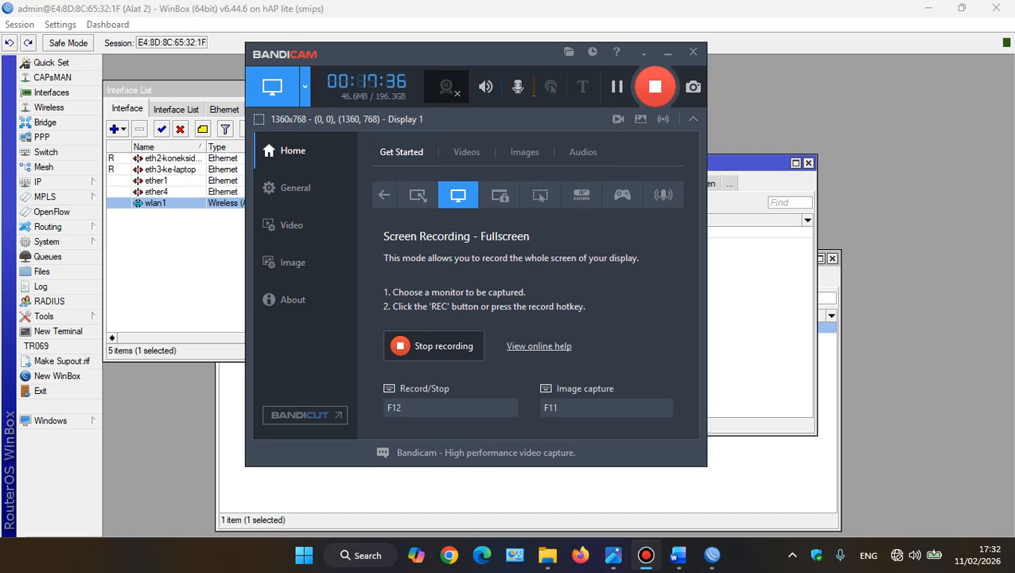
left_click(646, 555)
Switch to the Word document and move the FIREWALL bullet below DHCP SERVER in the MIKROTIK 2 list
left_click(678, 555)
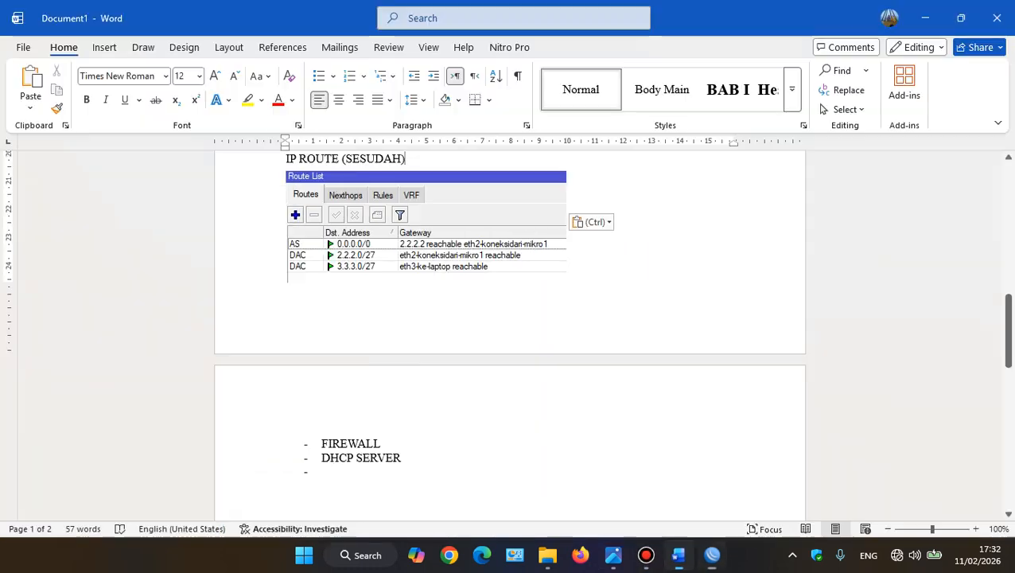
left_click(323, 472)
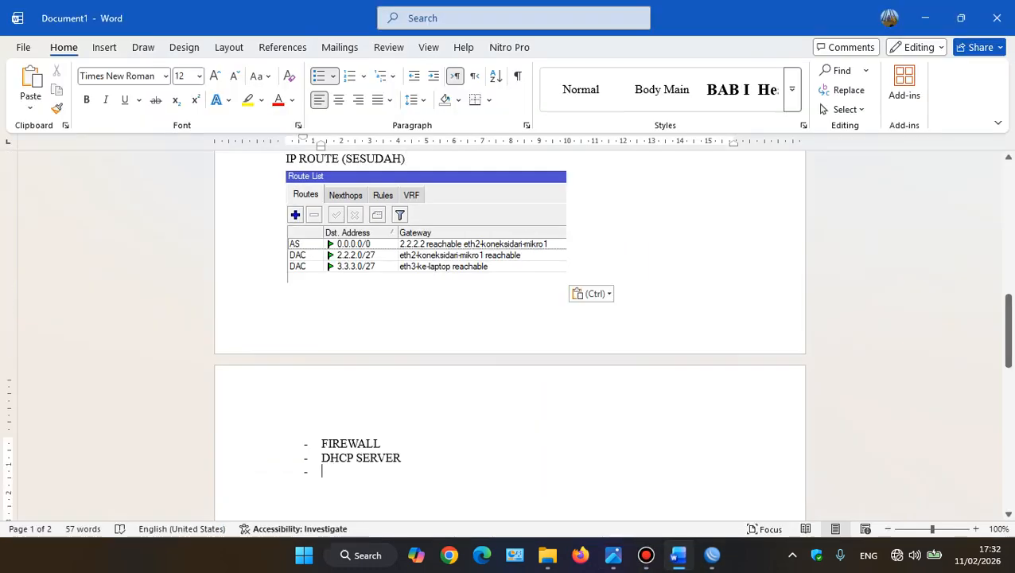
scroll(509, 334, "up", 2)
scroll(509, 334, "down", 3)
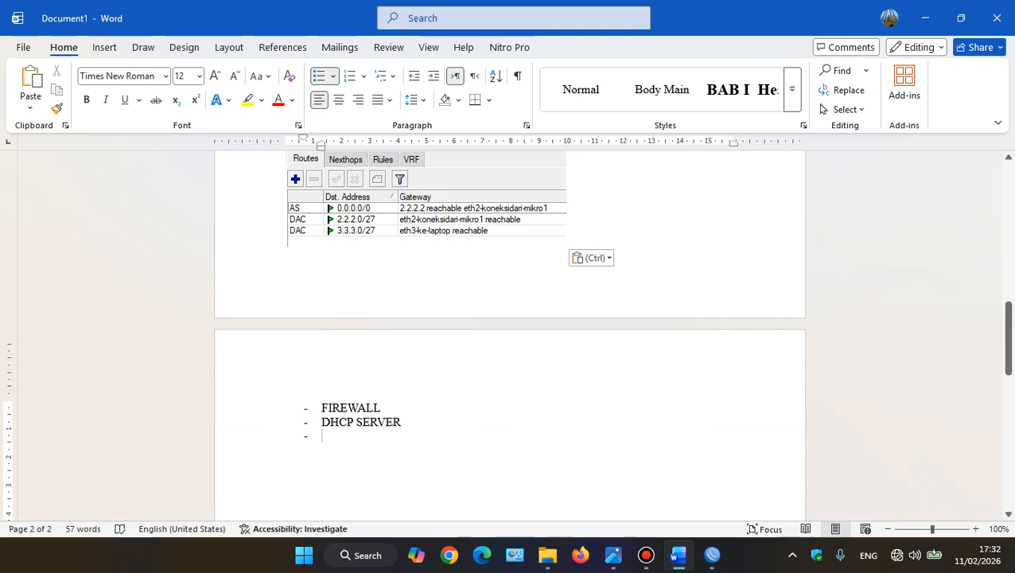
left_click_drag(321, 408, 381, 407)
key("ctrl+c")
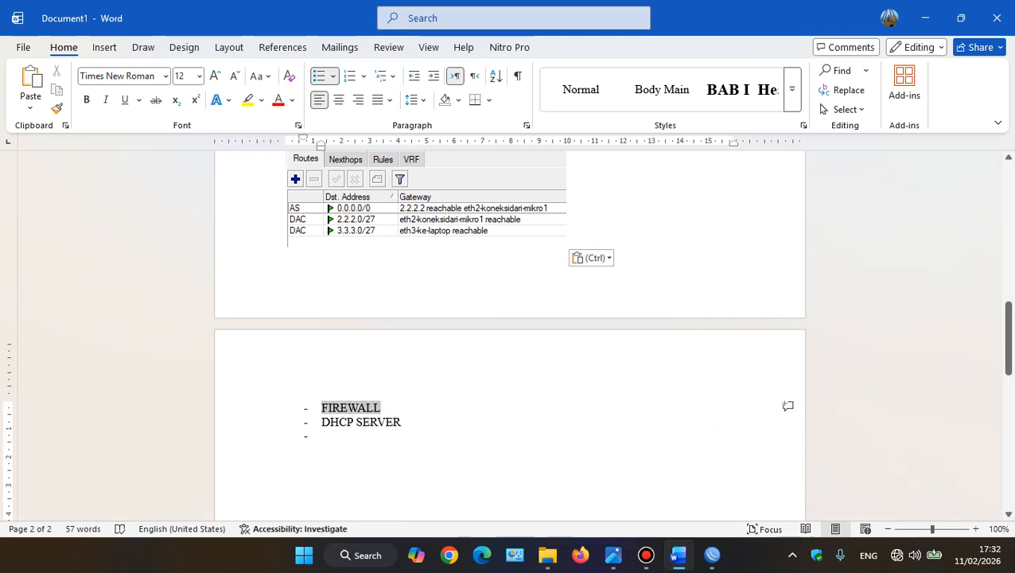
key("BackSpace")
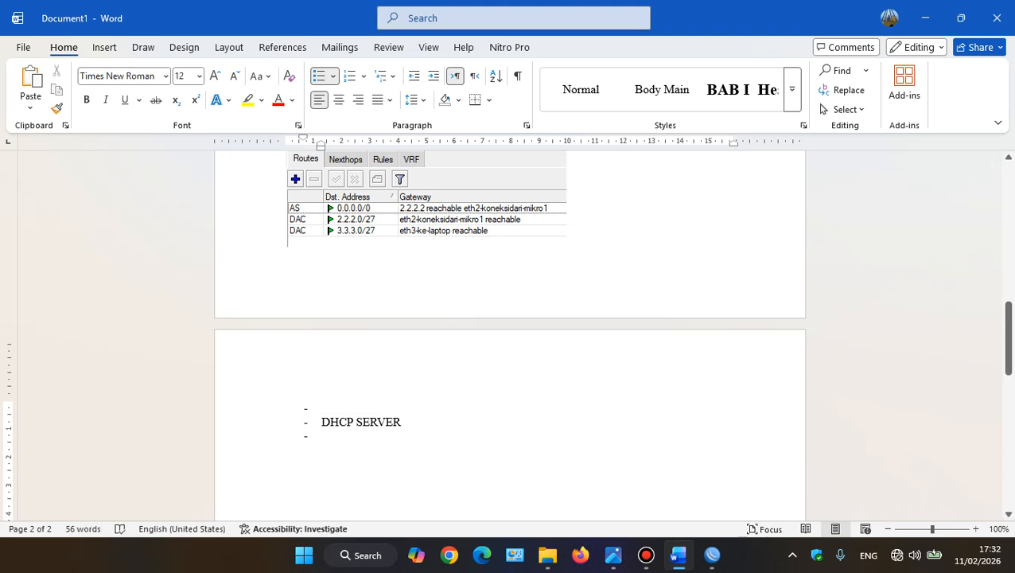
key("Delete")
left_click(322, 422)
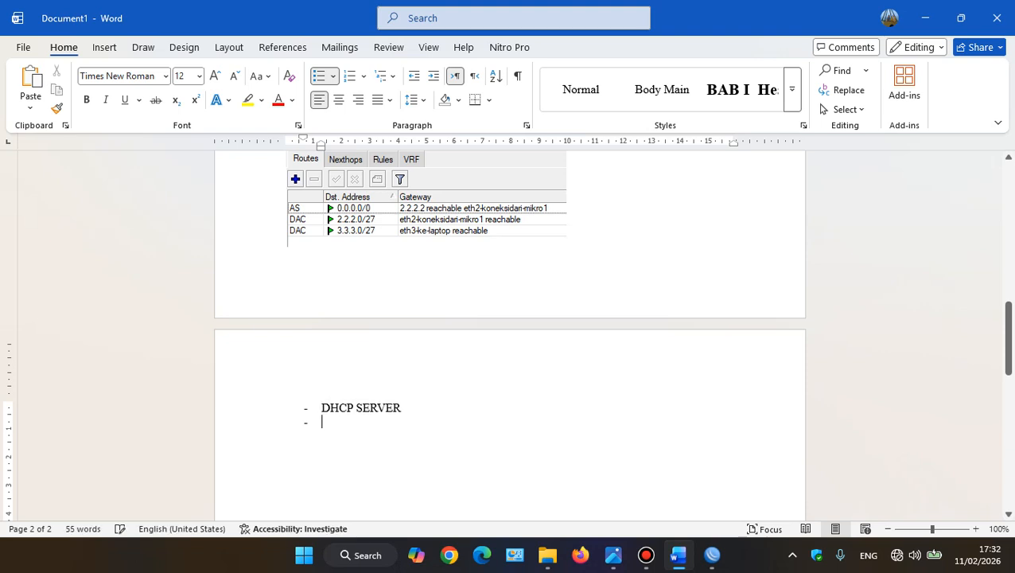
key("ctrl+v")
Add a HOTSPOT bullet below FIREWALL and look over the MIKROTIK 2 section
key("Return")
type("hotspo")
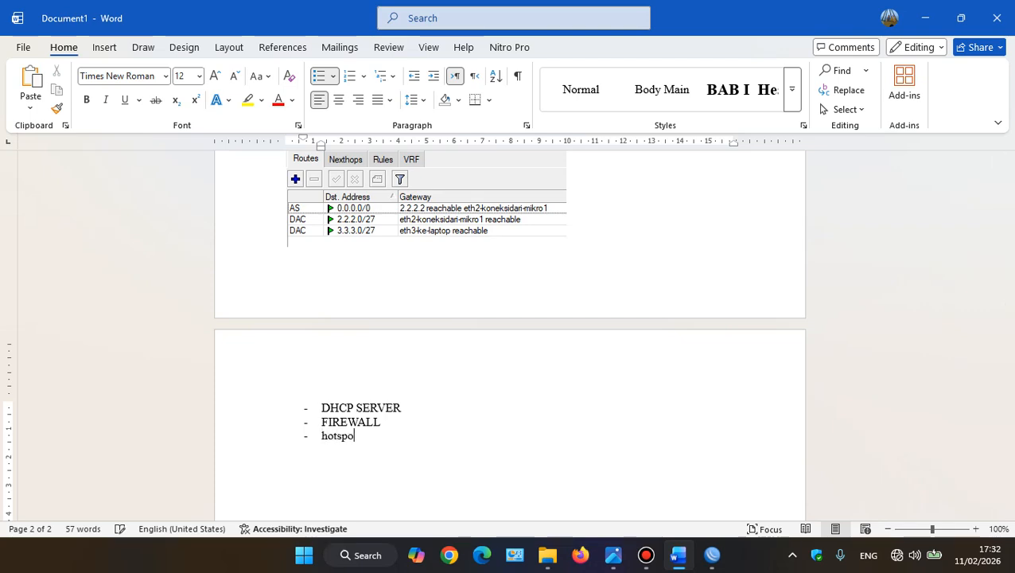
key("BackSpace")
key("BackSpace")
key("BackSpace")
key("BackSpace")
key("BackSpace")
key("BackSpace")
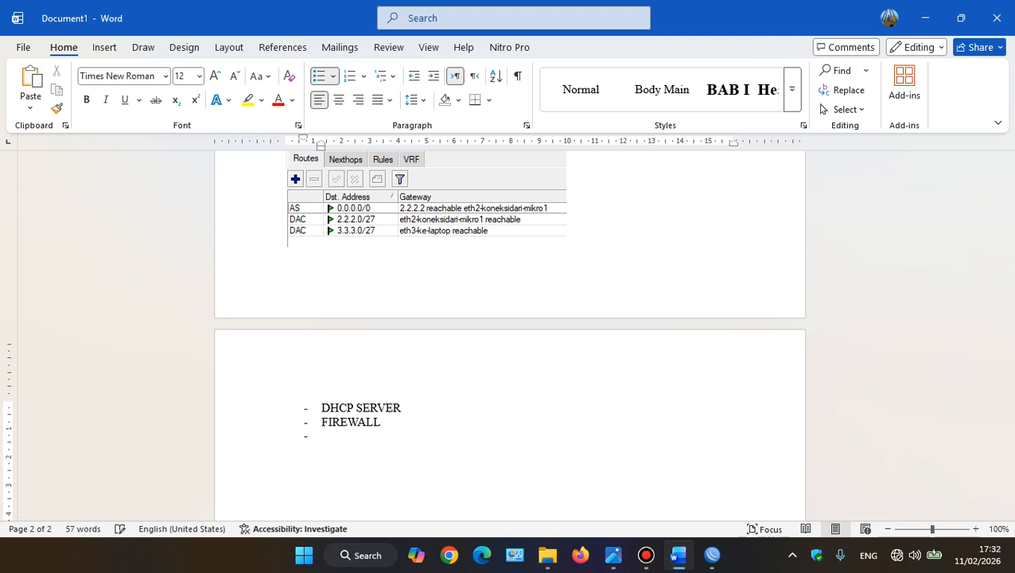
type("HOTSPOT")
scroll(509, 334, "up", 5)
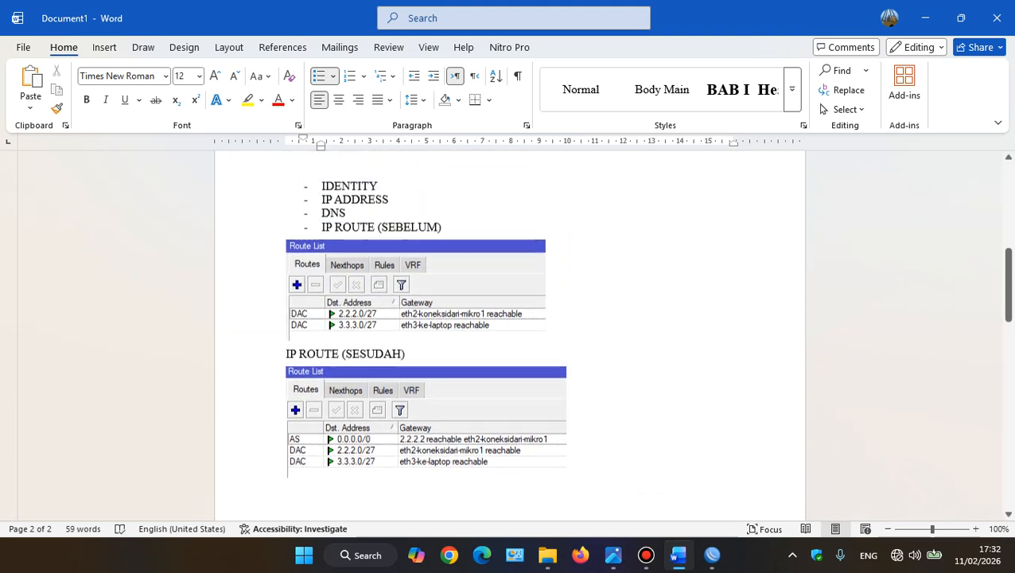
scroll(509, 335, "up", 3)
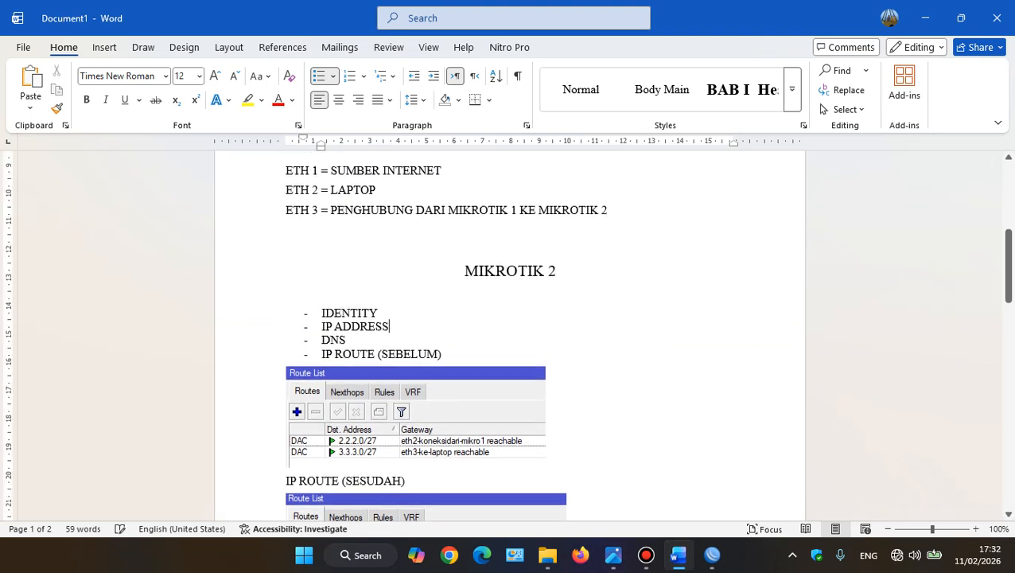
scroll(509, 334, "down", 10)
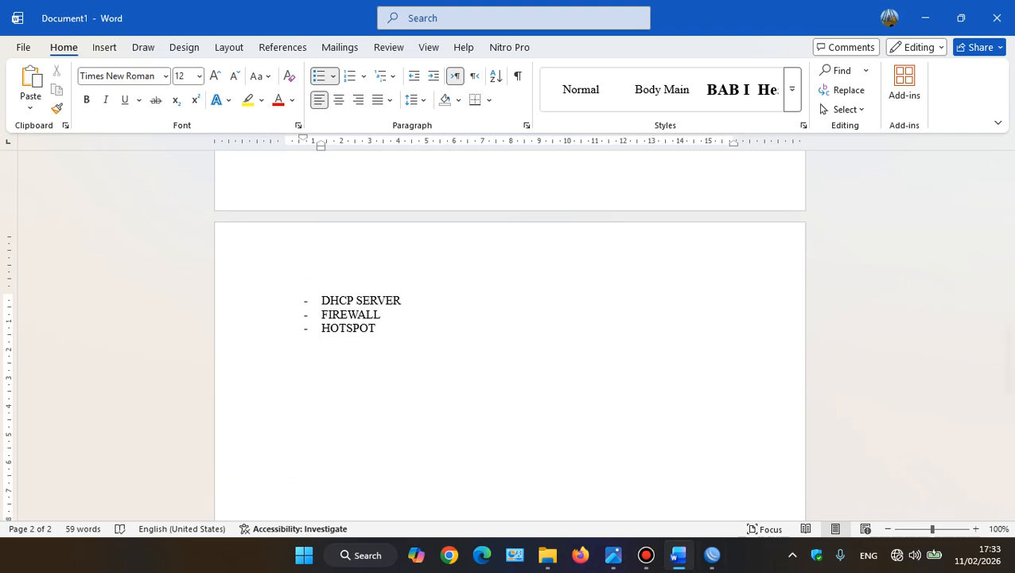
Return briefly to WinBox, then switch to the topology image to check the WLAN user and speed requirements
mouse_move(712, 554)
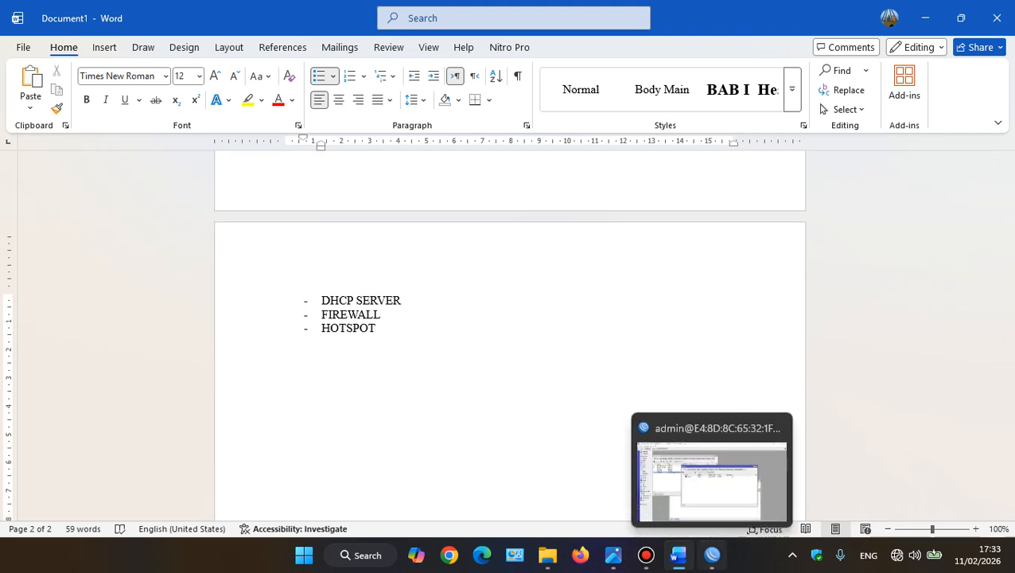
left_click(712, 554)
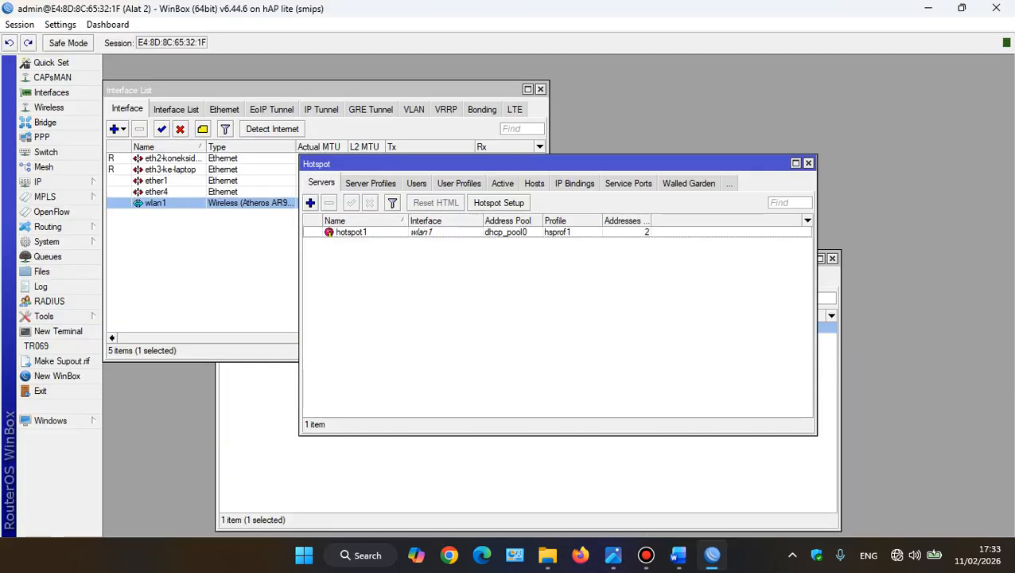
left_click(37, 182)
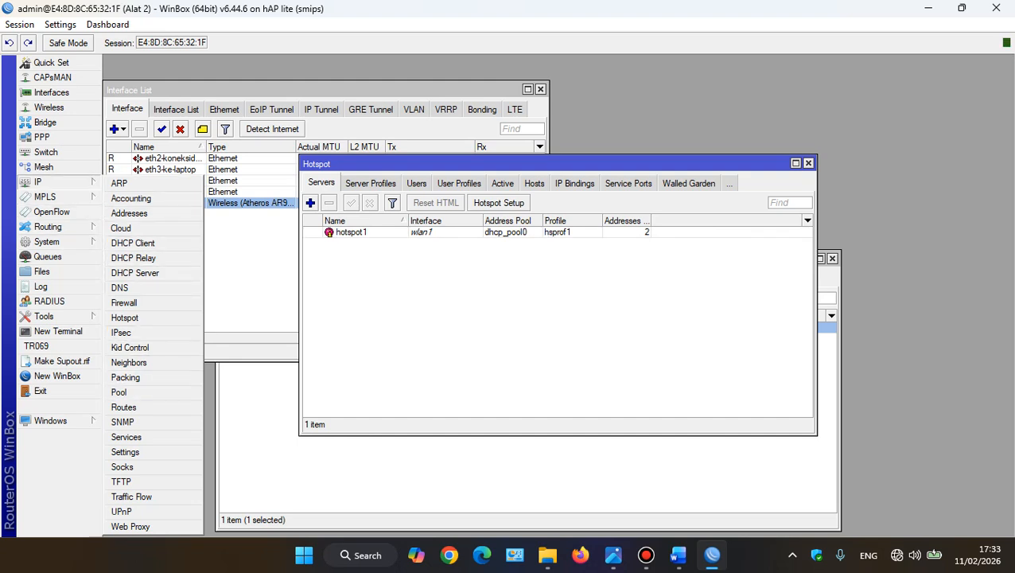
left_click(614, 555)
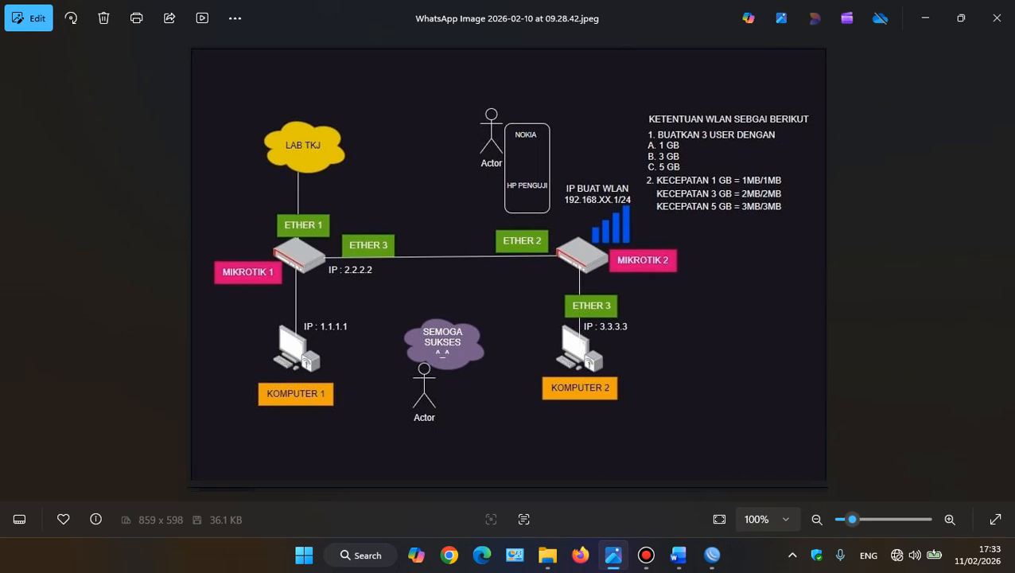
Switch to WinBox and add a hotspot user profile named user1 with a 1M/1M rate limit
mouse_move(712, 554)
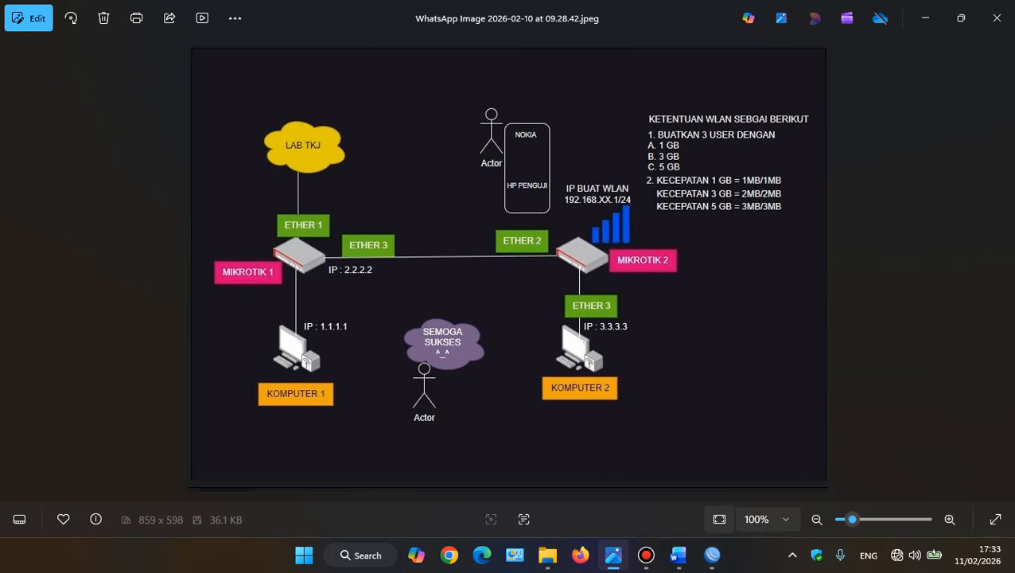
left_click(712, 555)
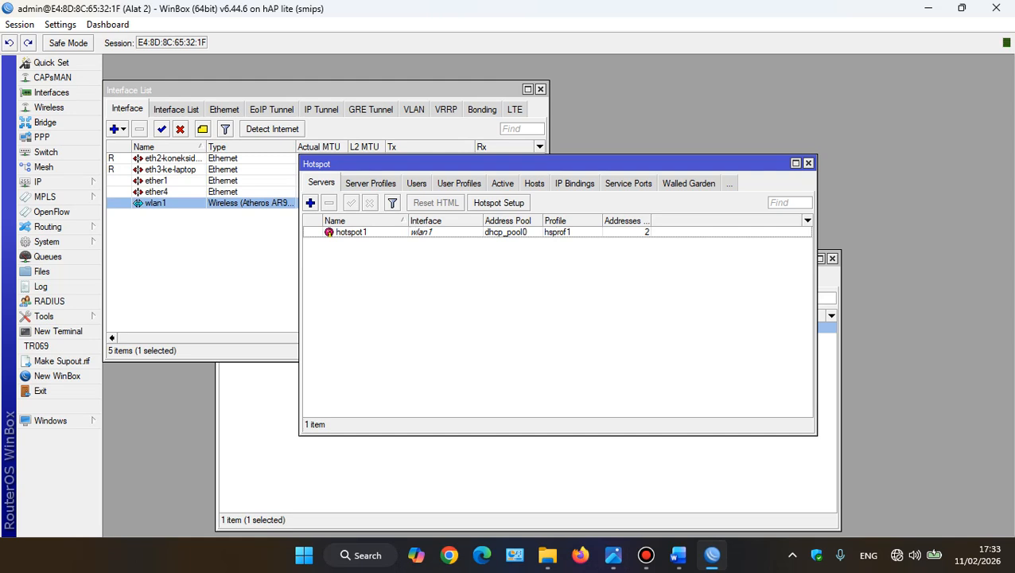
left_click(459, 183)
left_click(311, 202)
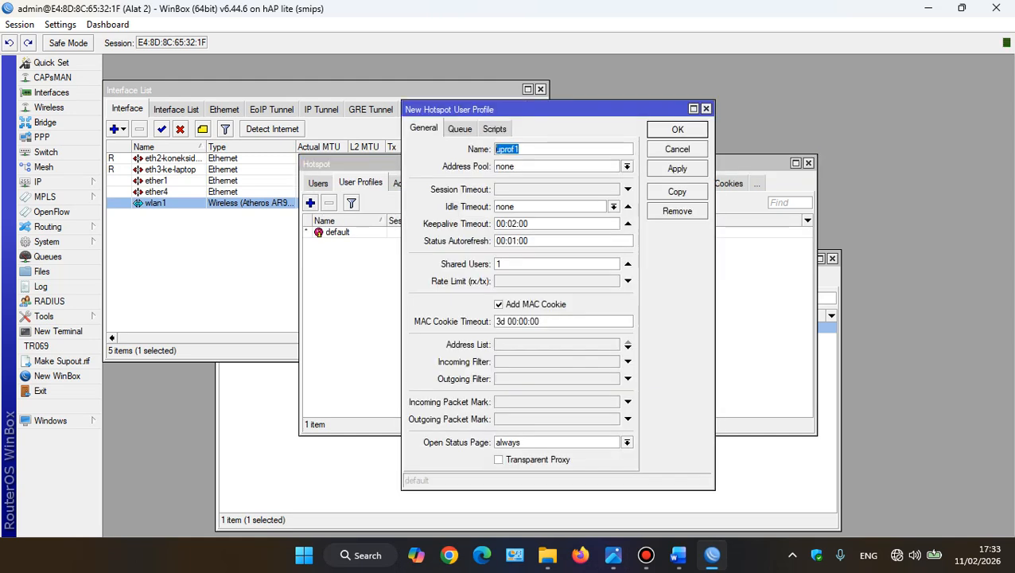
type("userq")
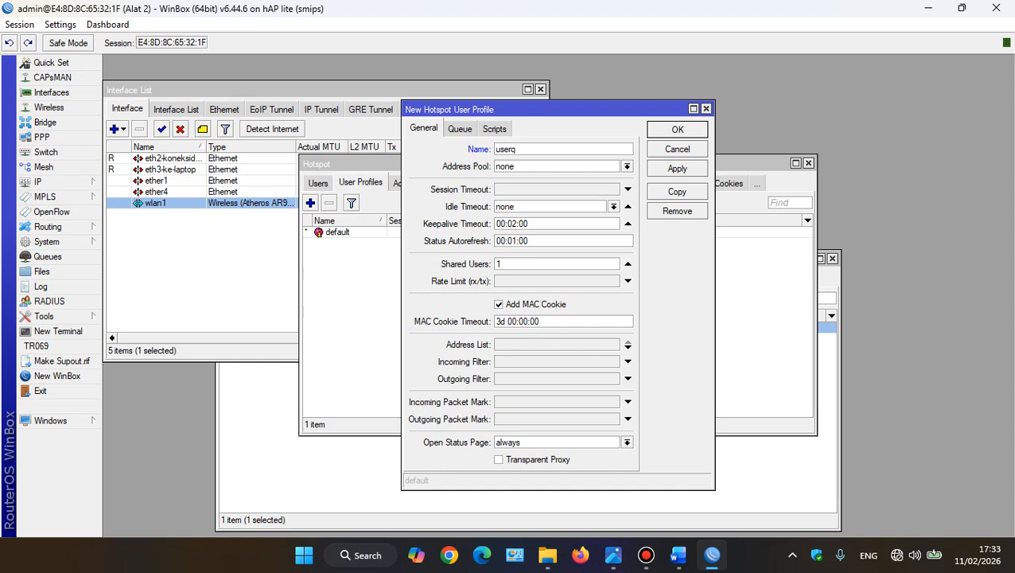
key("BackSpace")
type("1")
left_click(557, 280)
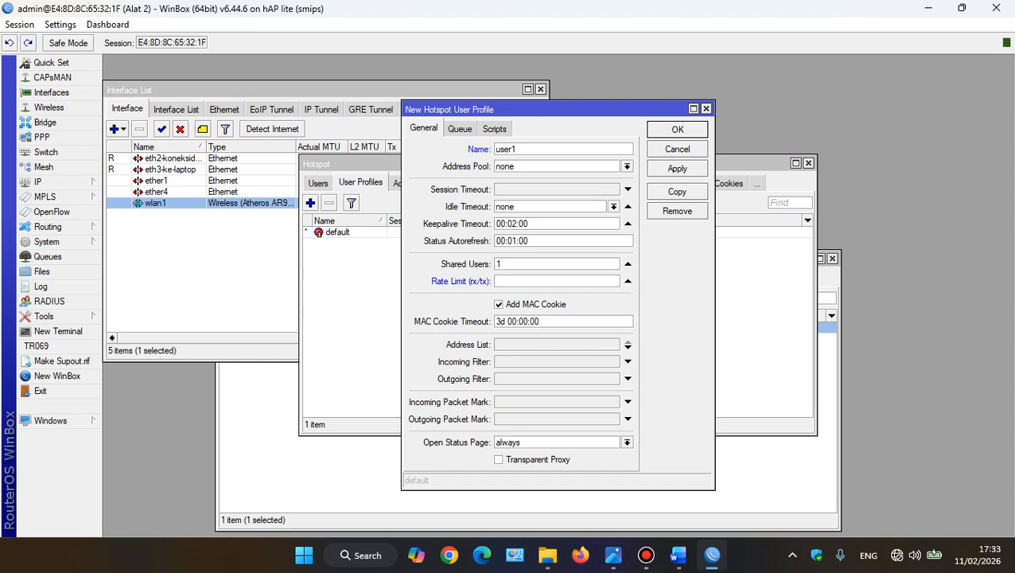
type("1M/")
type("1M")
left_click(678, 168)
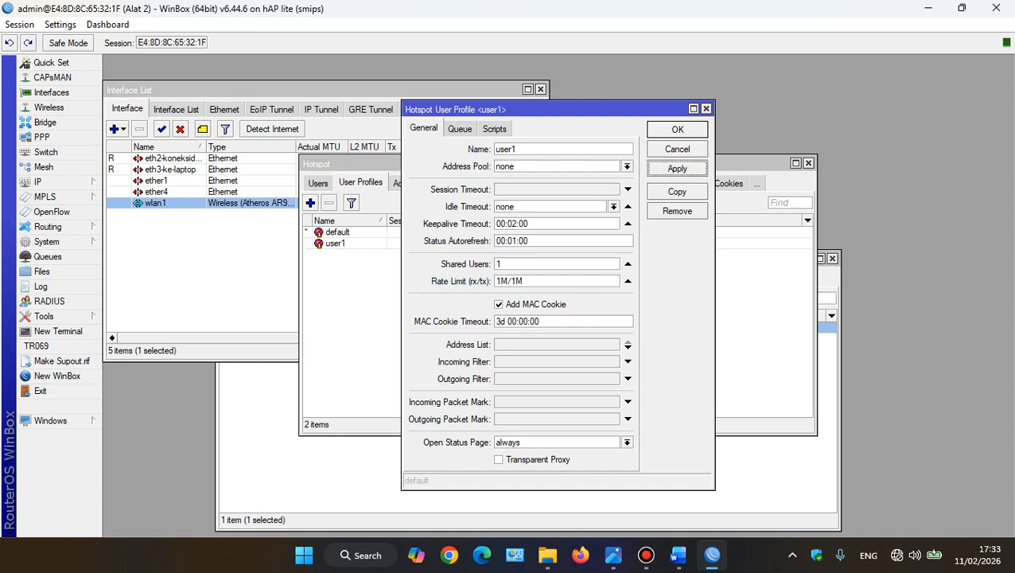
left_click(677, 129)
Add a hotspot user profile named user2 with a 2M/2M rate limit
left_click(311, 203)
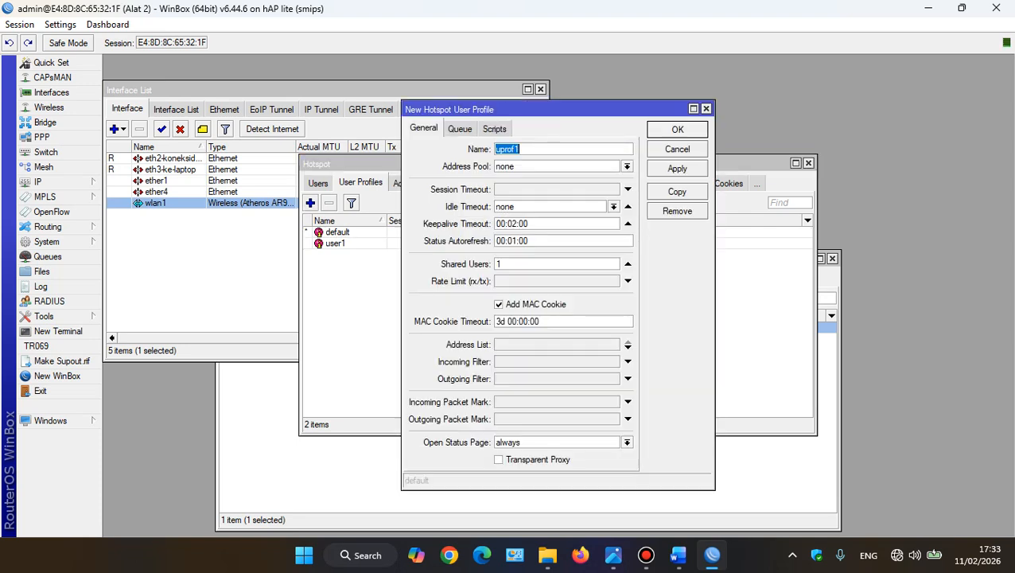
type("user2")
left_click(627, 281)
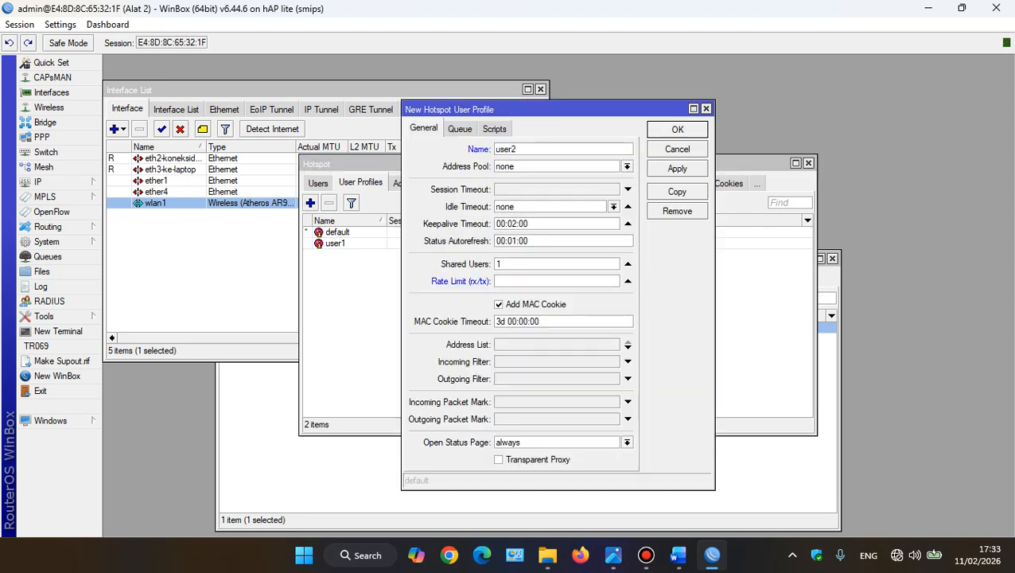
type("2M/2M")
key("Return")
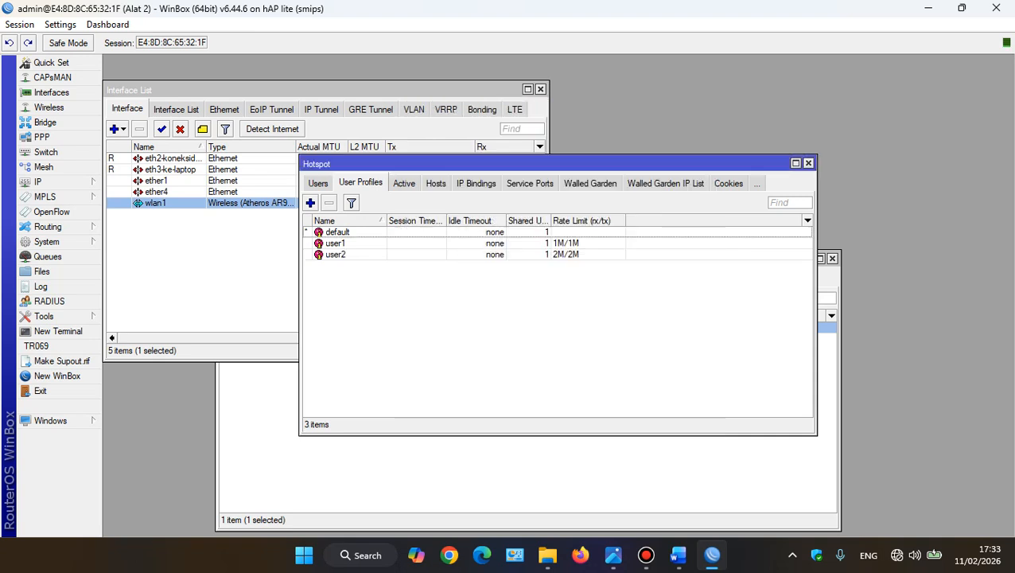
Add a hotspot user profile named user3 with a 3M/3M rate limit, and open the list of hotspot users
left_click(311, 202)
type("user3")
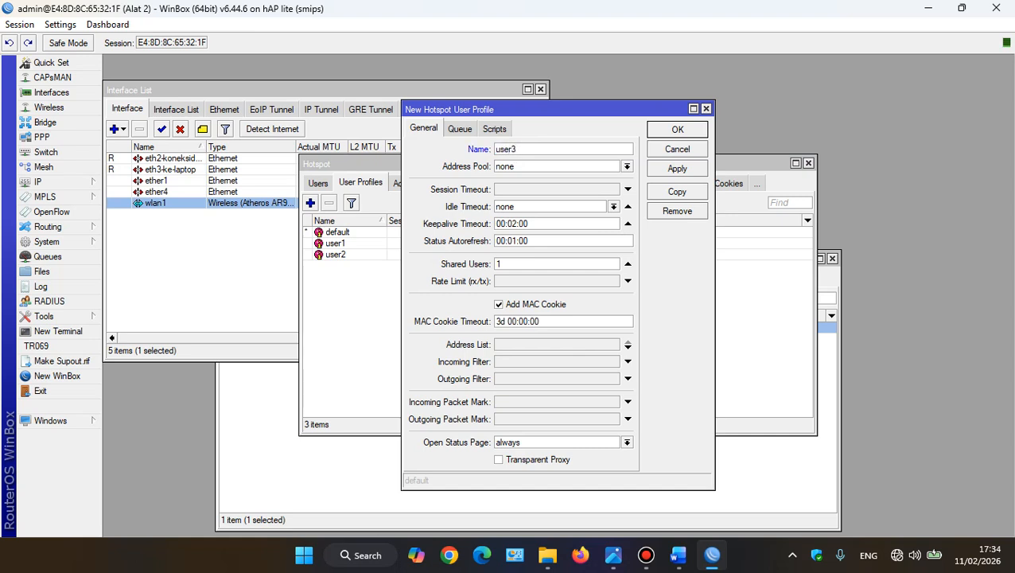
left_click(628, 281)
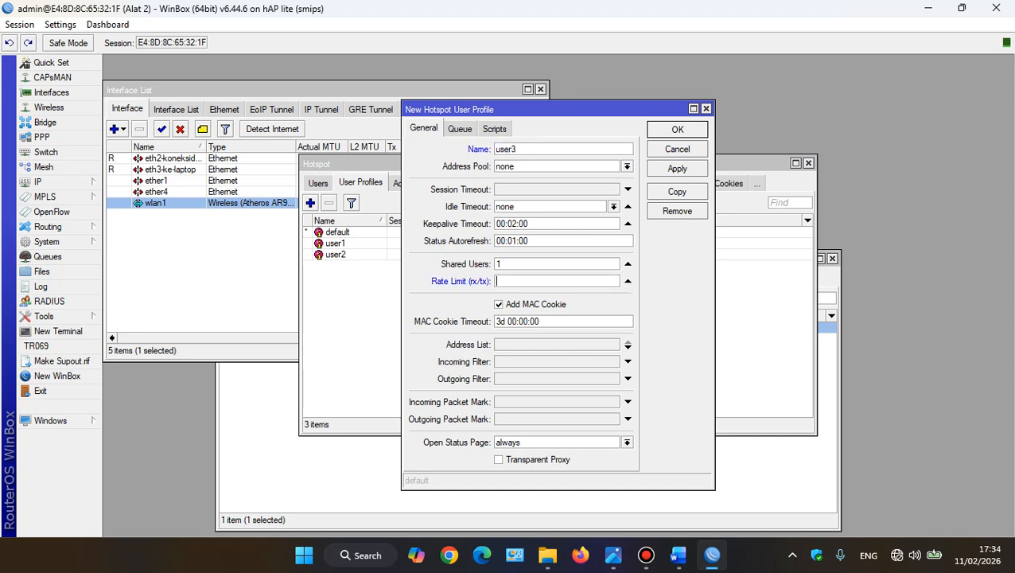
type("3m/3m")
key("BackSpace")
key("BackSpace")
key("BackSpace")
key("BackSpace")
type("M/23M")
key("BackSpace")
left_click(677, 168)
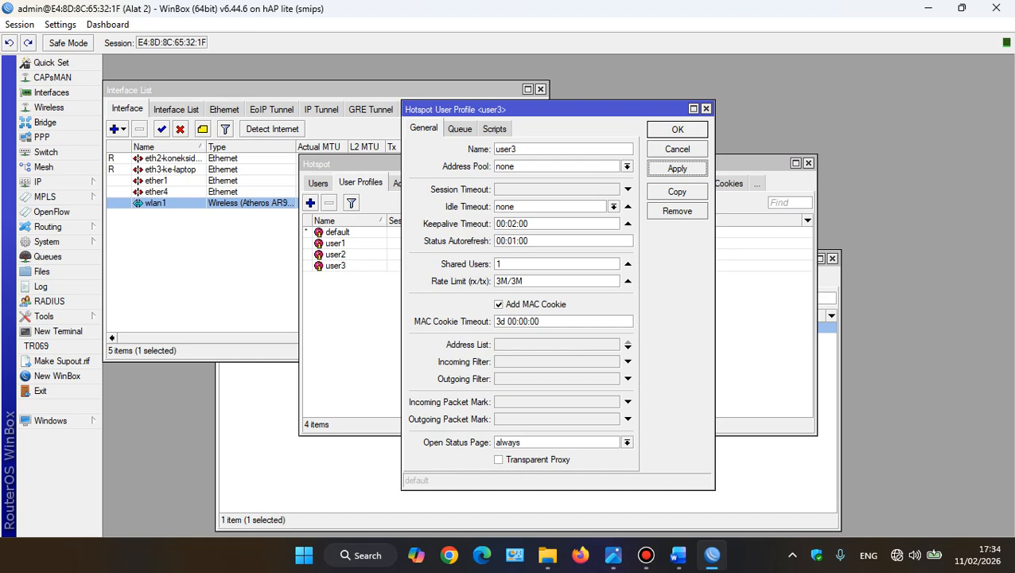
left_click(677, 128)
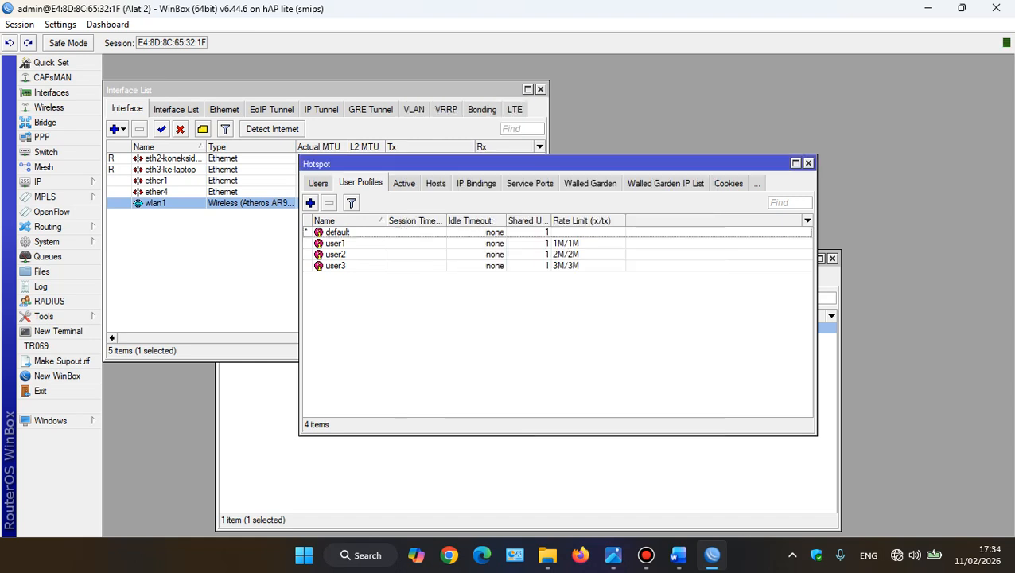
left_click(318, 183)
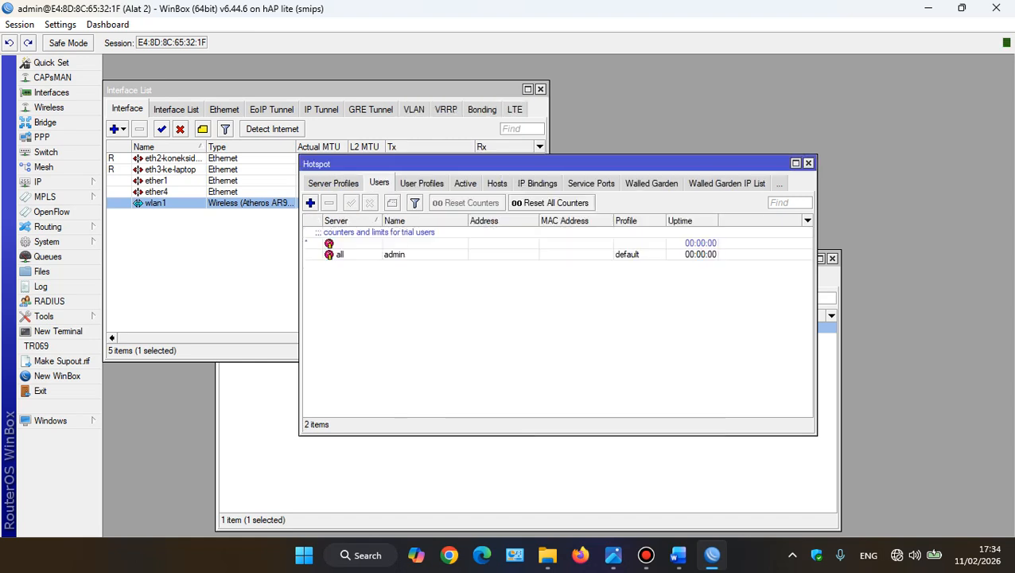
left_click(310, 203)
left_click(522, 253)
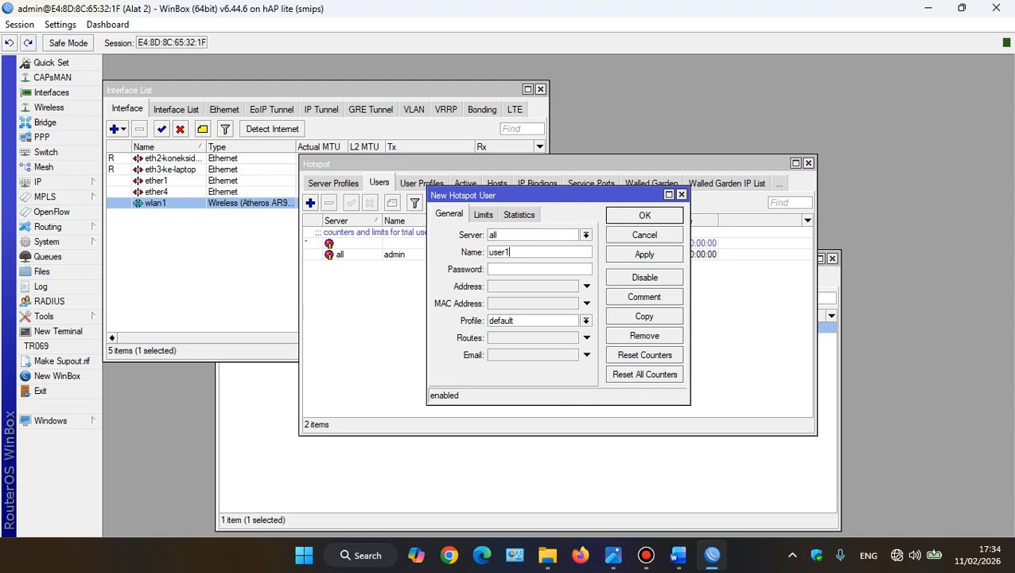
left_click(539, 269)
type("*")
left_click(586, 321)
left_click(535, 342)
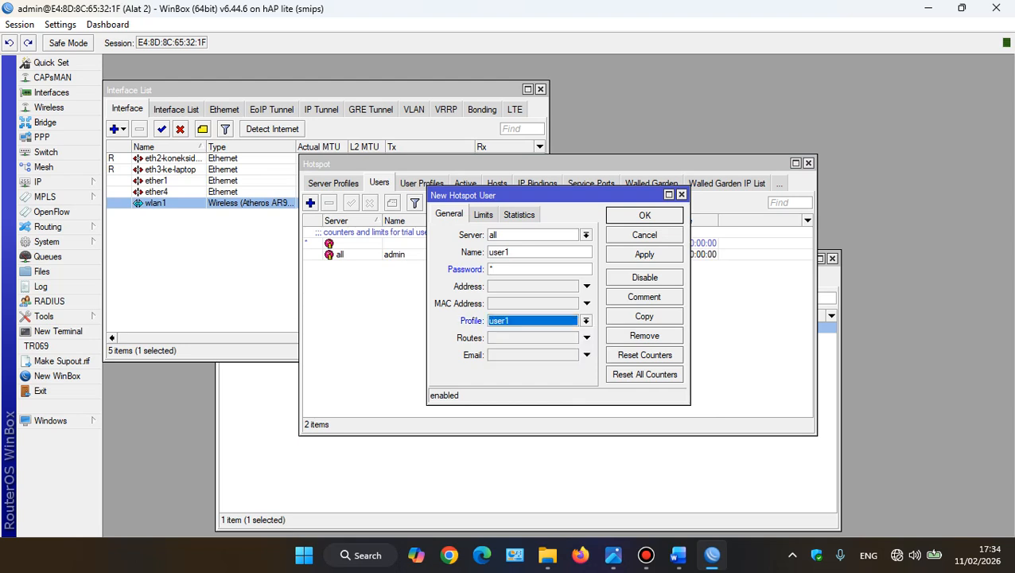
left_click(483, 215)
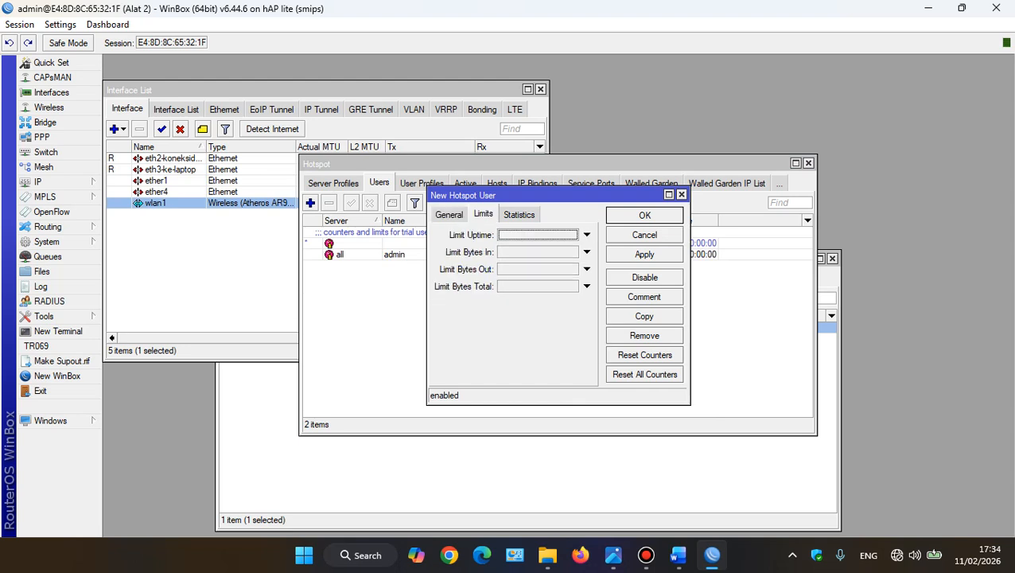
left_click(614, 554)
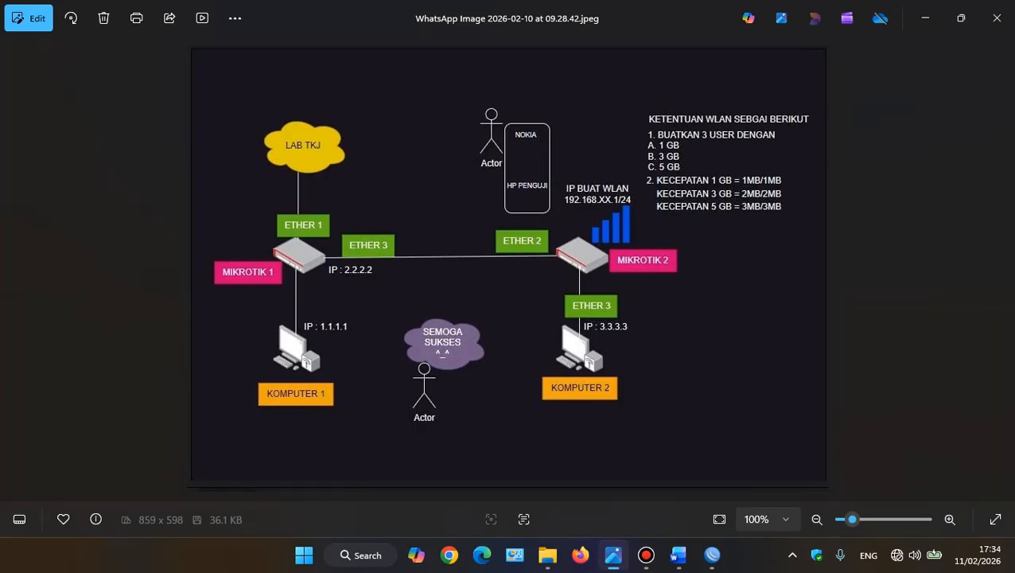
left_click(614, 555)
left_click(587, 269)
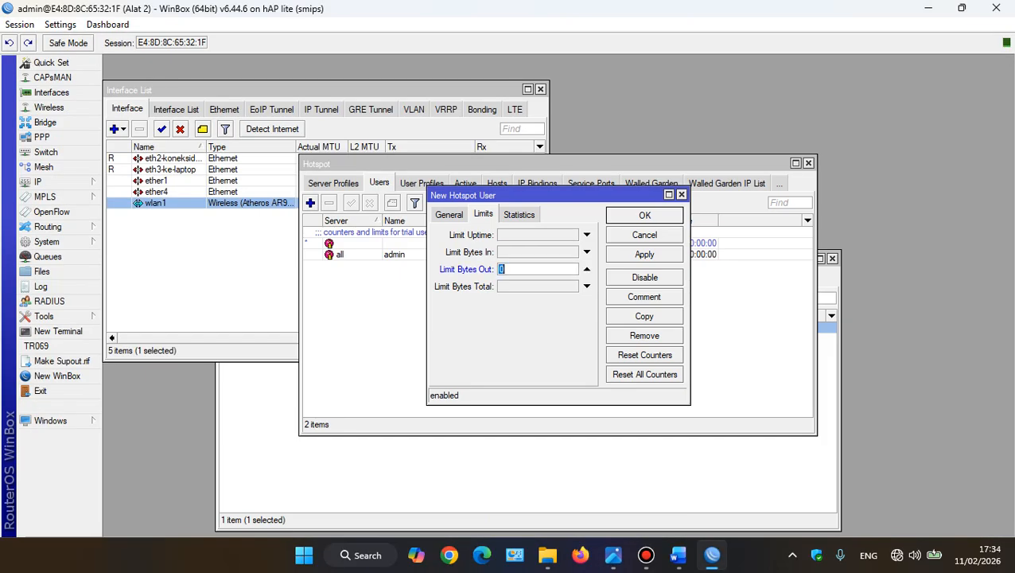
left_click(587, 286)
left_click(526, 269)
key("BackSpace")
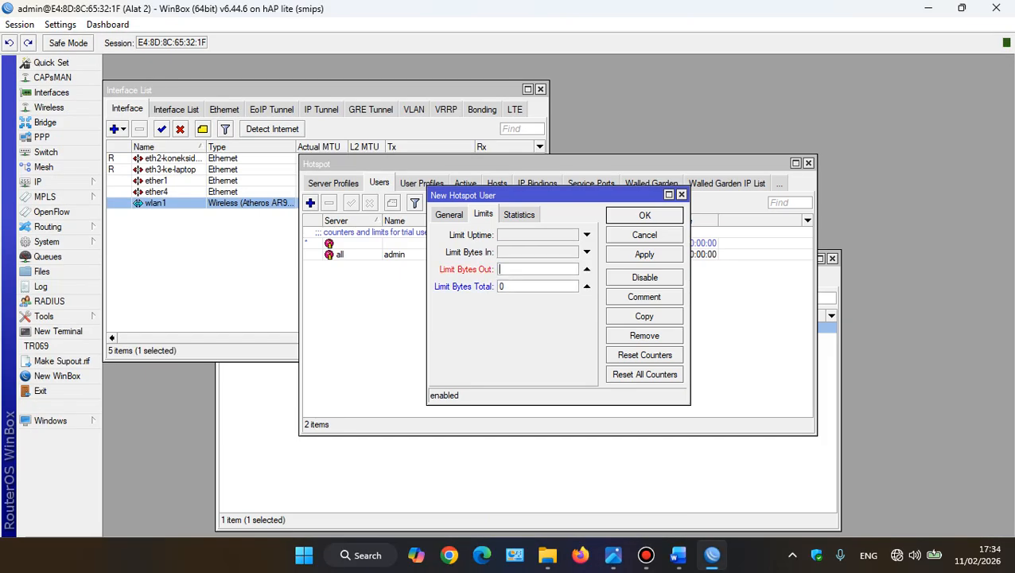
key("Tab")
left_click(645, 235)
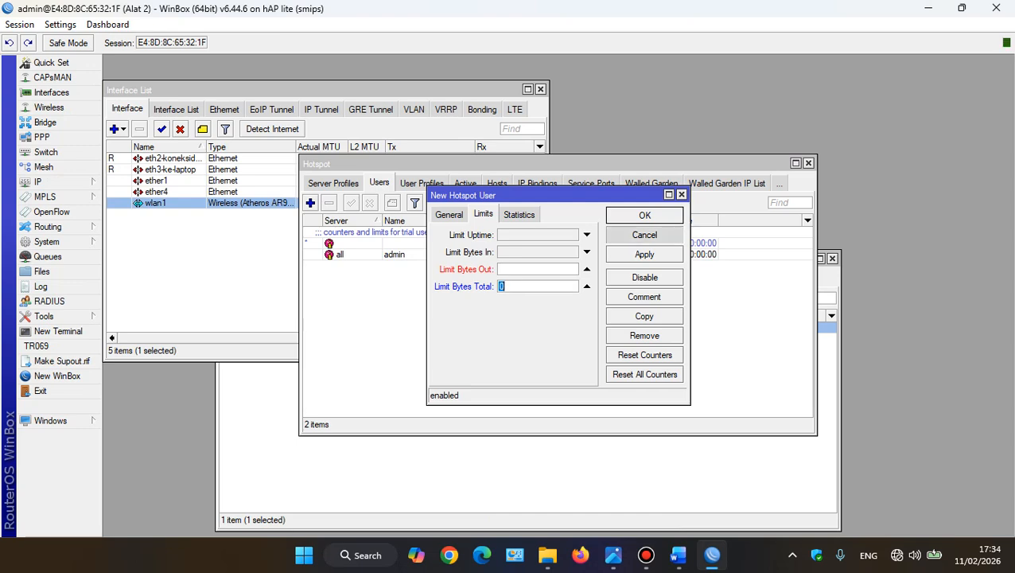
Start a new hotspot user named user1, entering its password and assigning the user1 profile
left_click(310, 202)
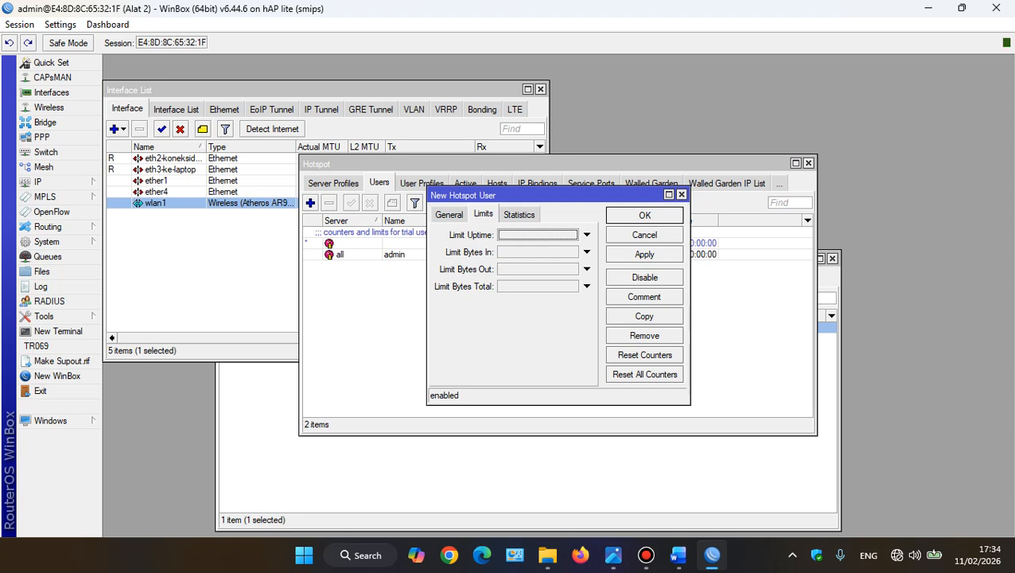
left_click(449, 214)
left_click(539, 269)
type("*")
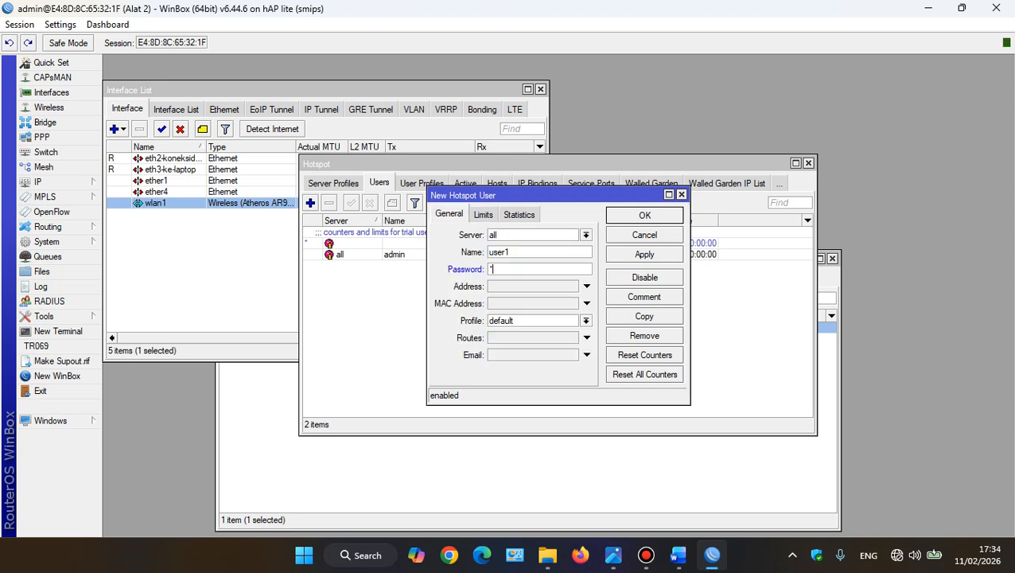
left_click(587, 321)
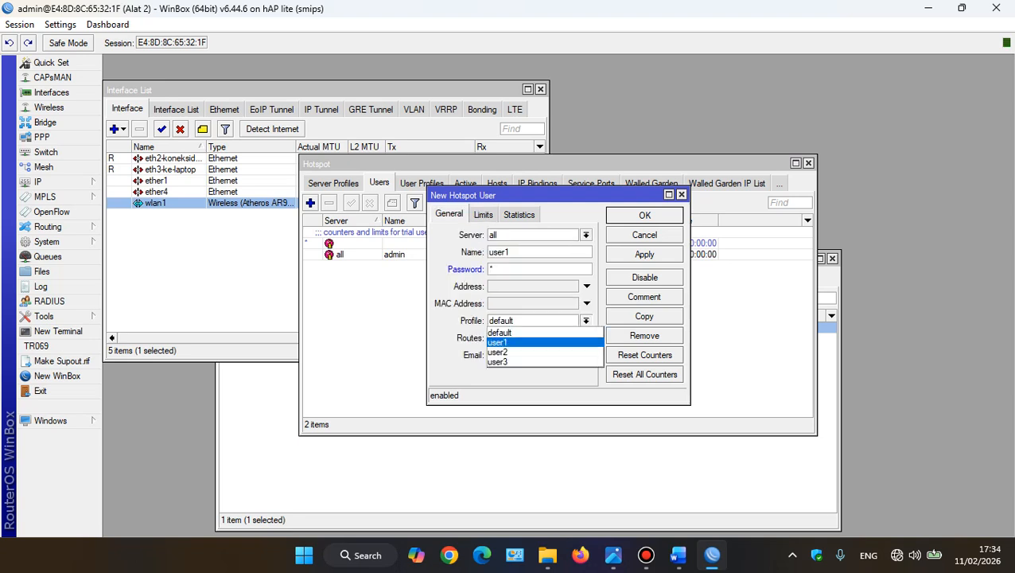
left_click(521, 342)
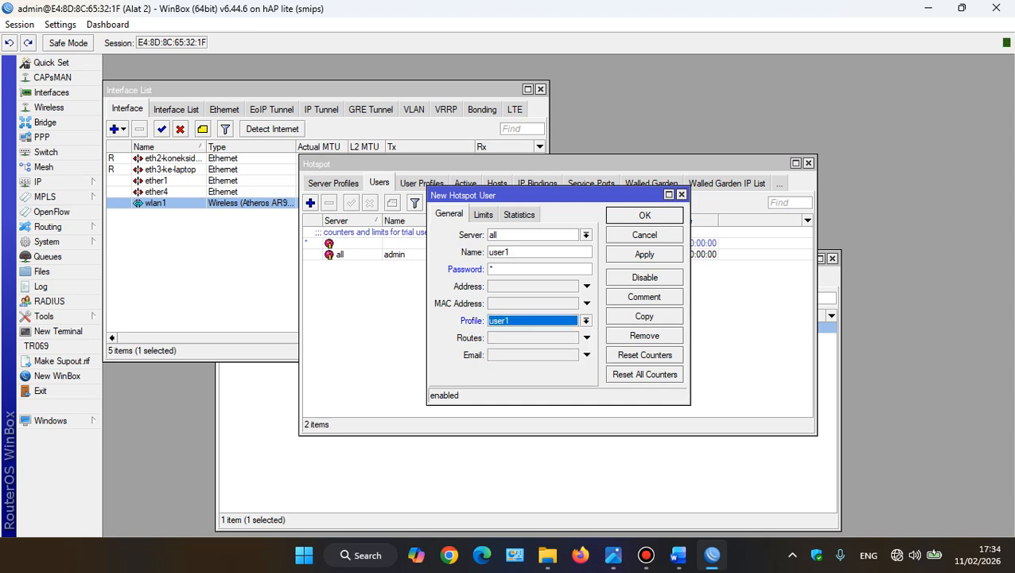
Limit the new hotspot user user1 to 1G total bytes and save the user
left_click(483, 214)
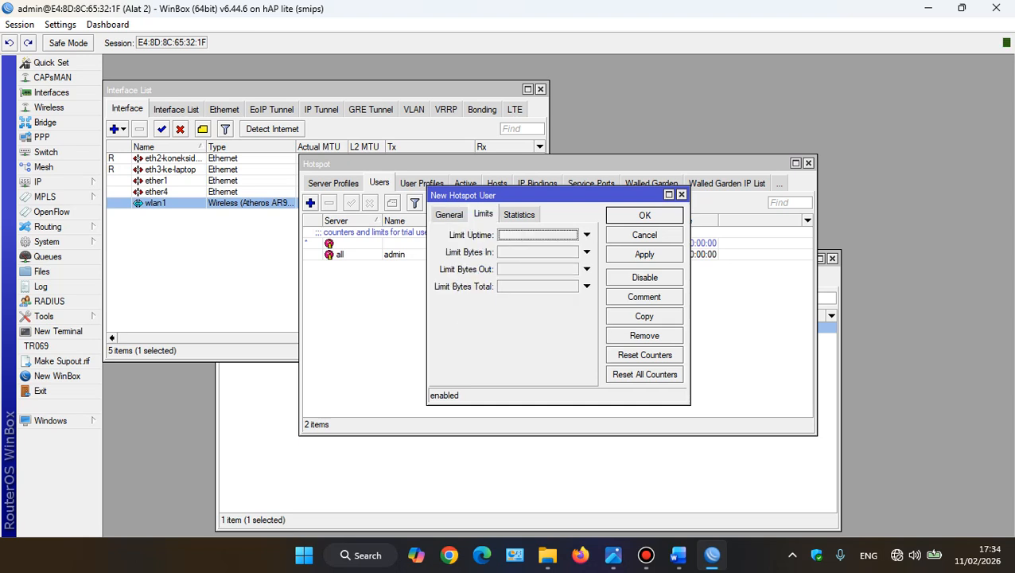
left_click(587, 286)
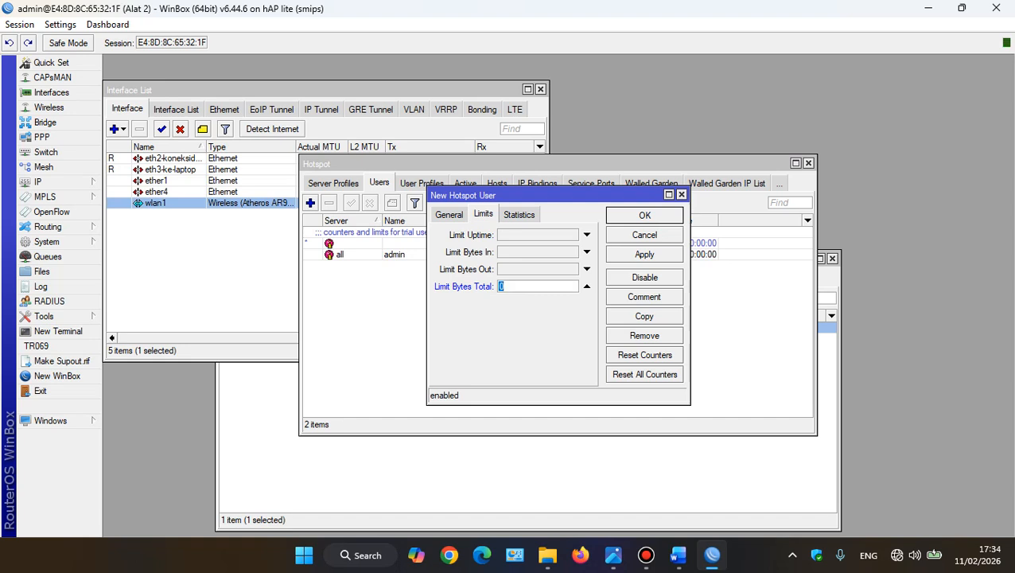
type("1G")
left_click(645, 253)
left_click(644, 216)
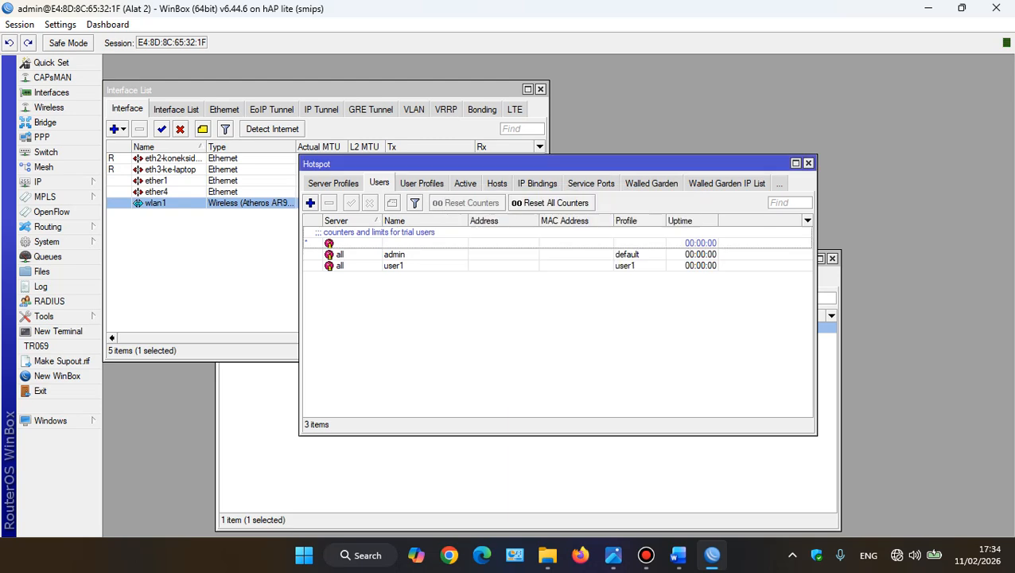
Start a hotspot user named user2, checking the quotas in the topology image, entering its password and assigning the user2 profile
left_click(311, 203)
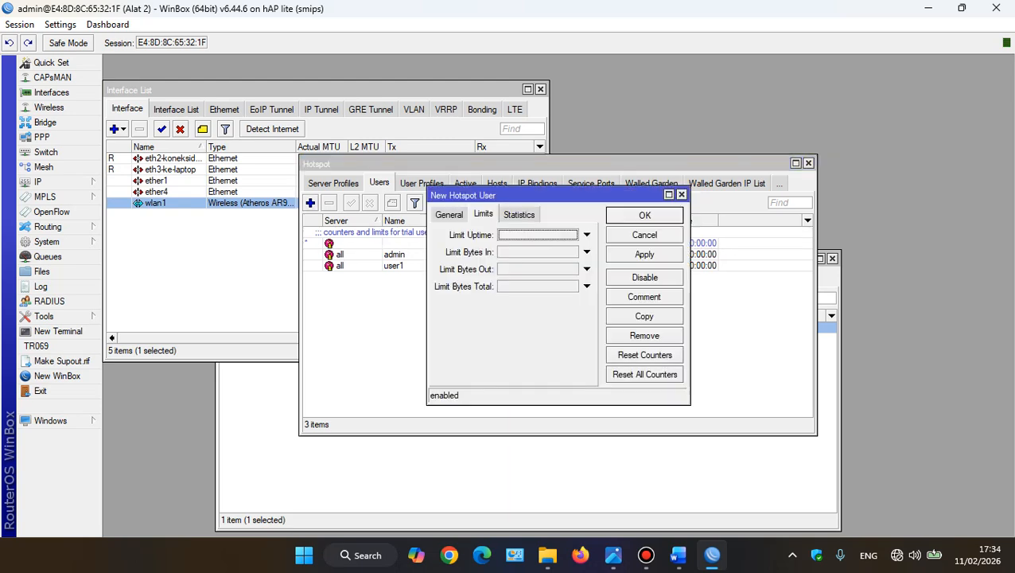
left_click(612, 555)
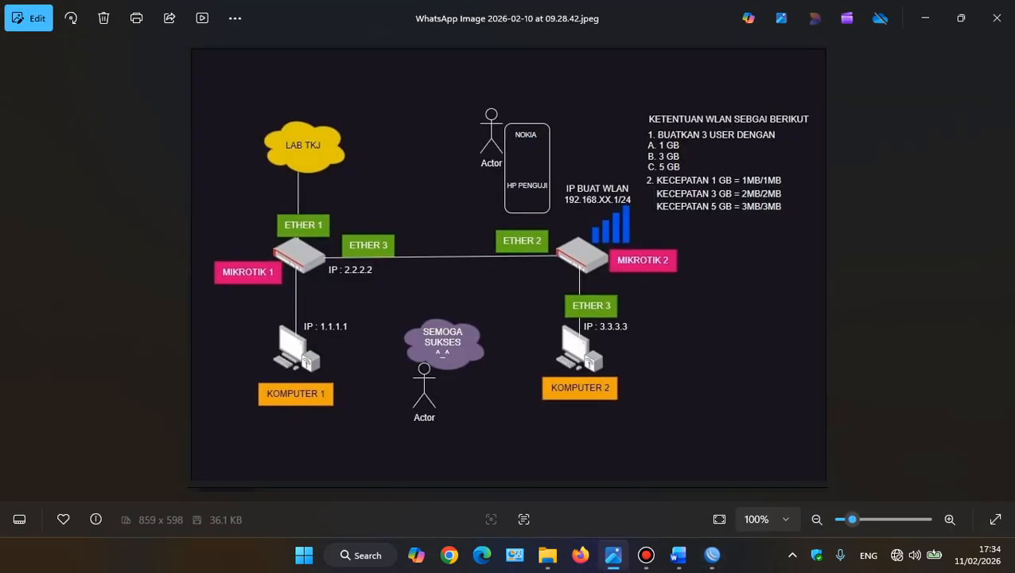
left_click(612, 555)
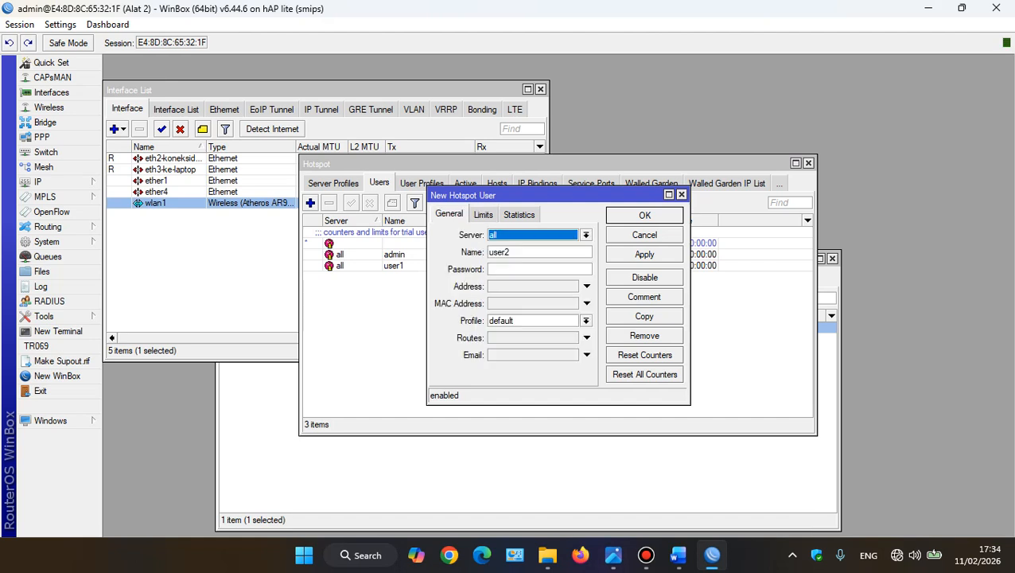
left_click(540, 269)
type("2")
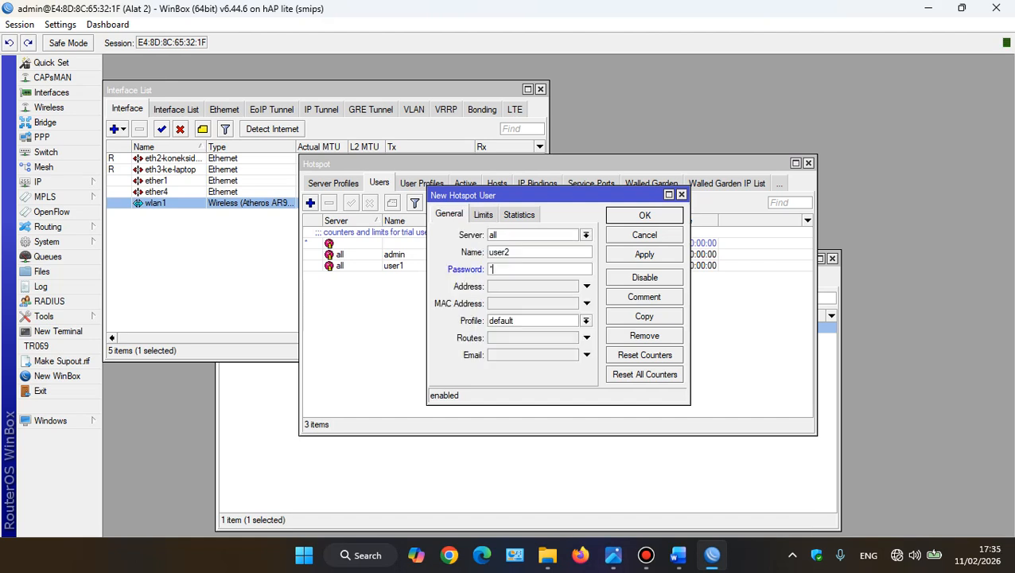
left_click(586, 321)
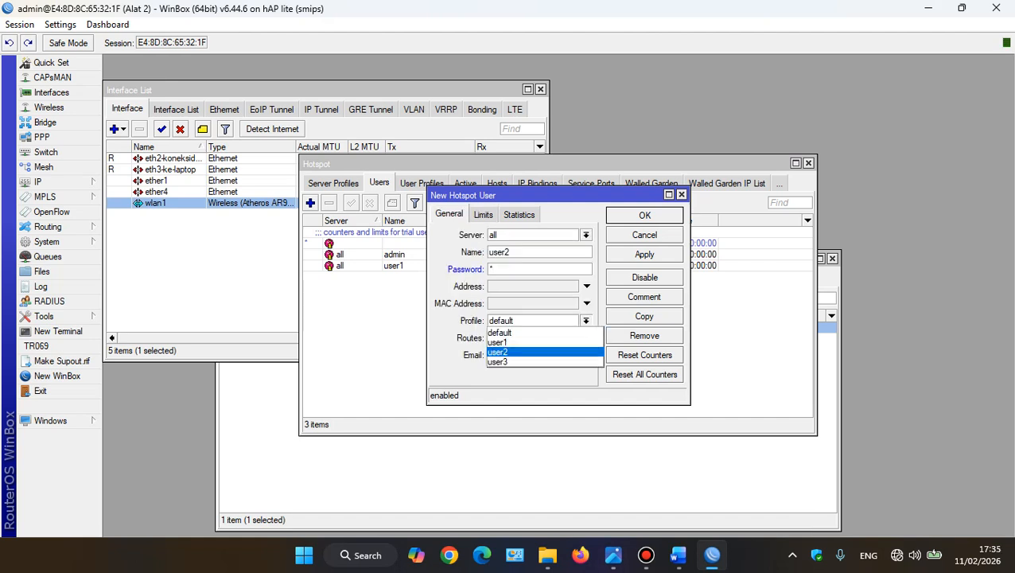
left_click(533, 352)
Limit the new hotspot user user2 to 3G total bytes and save the user
left_click(483, 214)
left_click(587, 287)
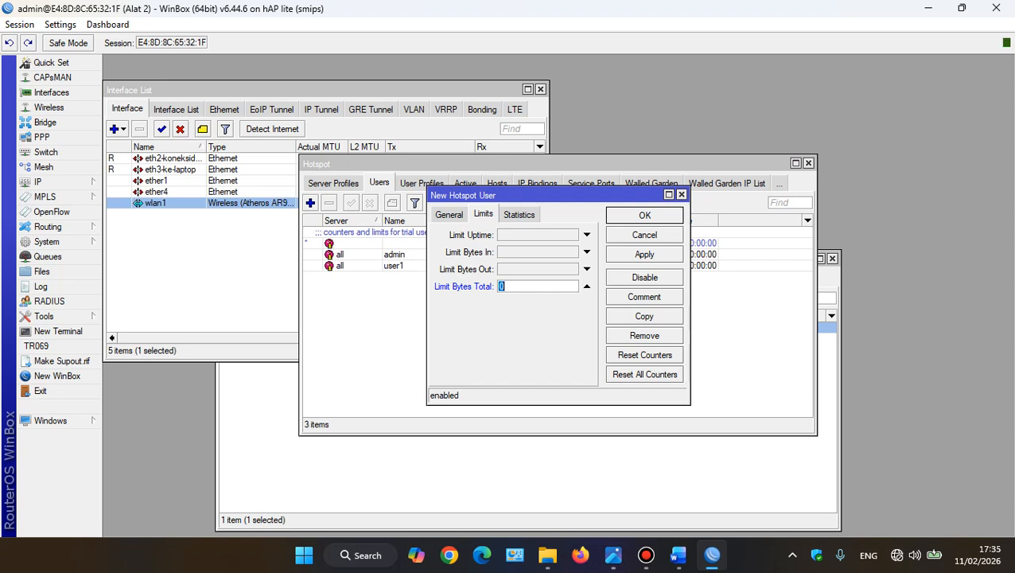
type("3G")
left_click(645, 255)
left_click(645, 215)
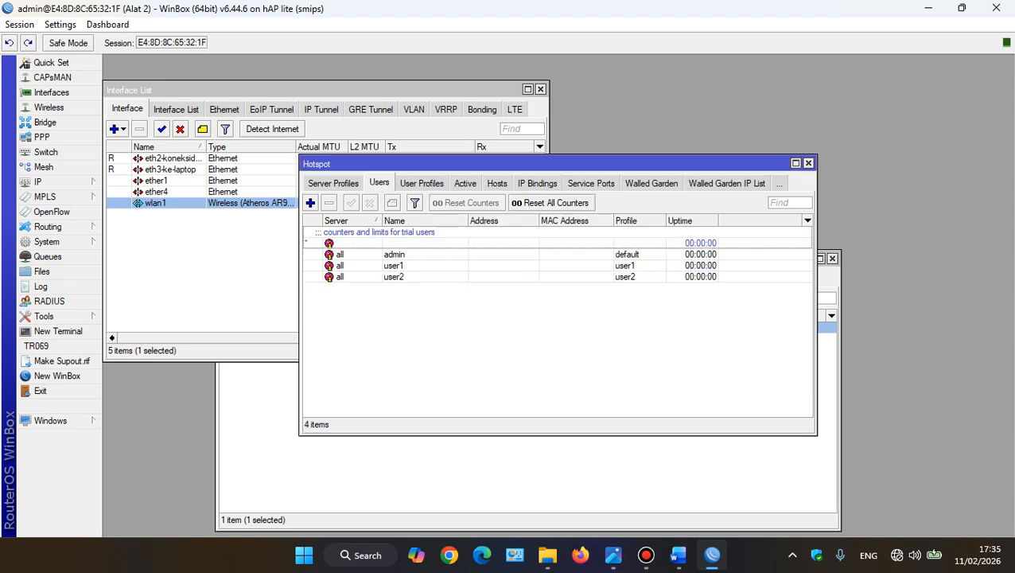
Start a hotspot user named user3, entering its password and assigning the user3 profile
left_click(311, 203)
left_click(449, 215)
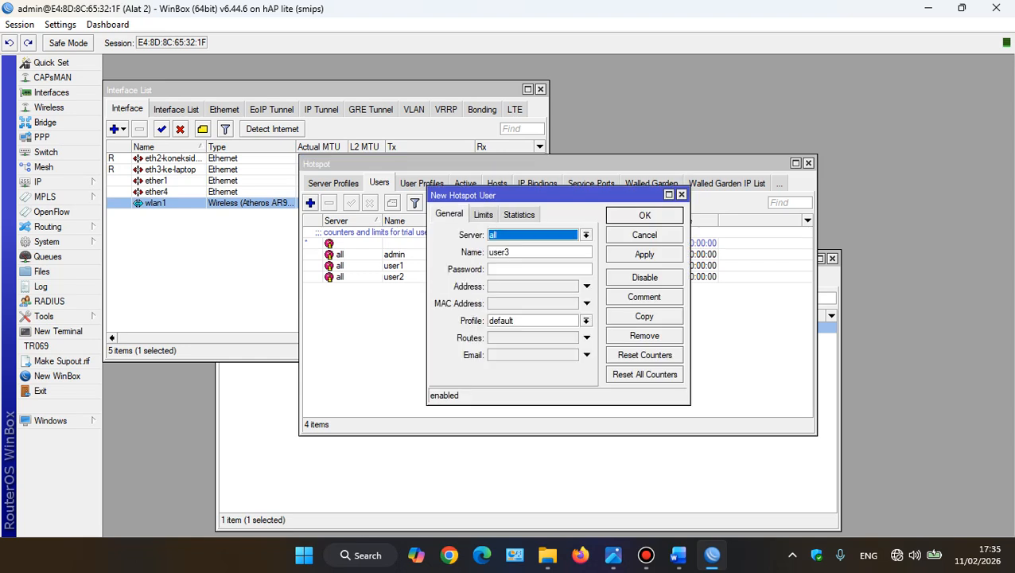
left_click(539, 269)
type("*")
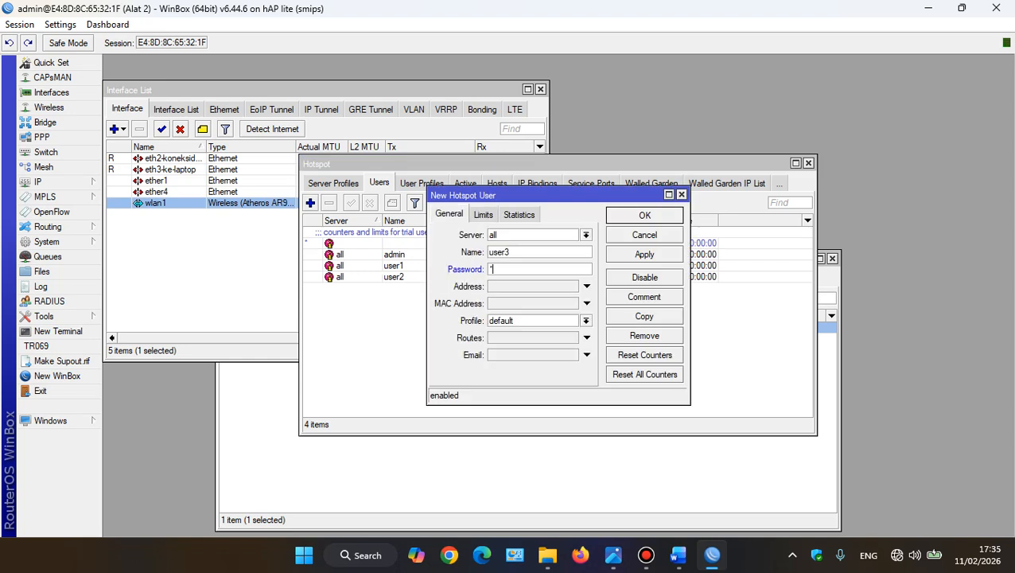
left_click(587, 321)
left_click(545, 362)
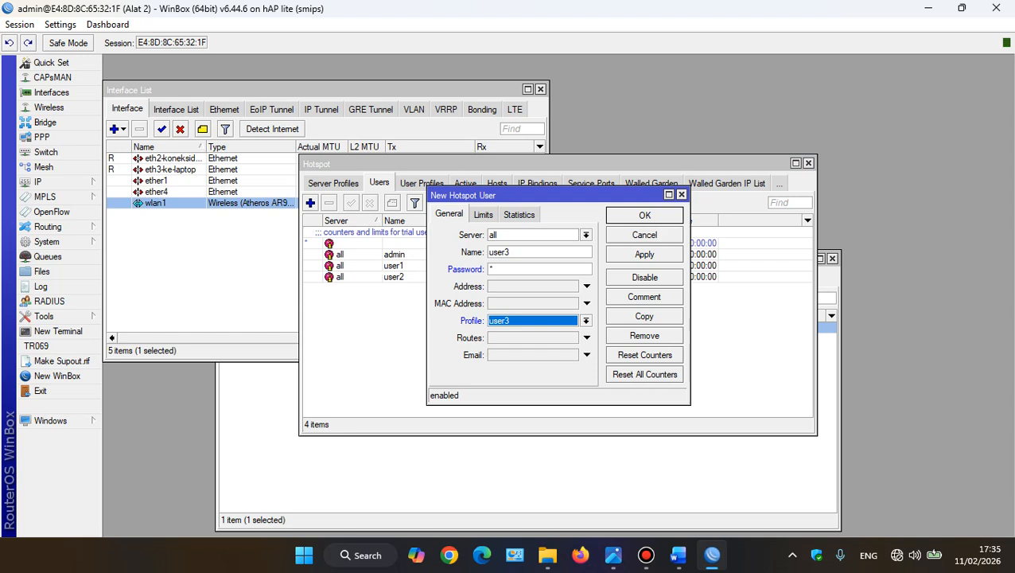
Limit the new hotspot user user3 to 5G total bytes, check the quota in the topology image, and save the user
left_click(483, 214)
left_click(587, 286)
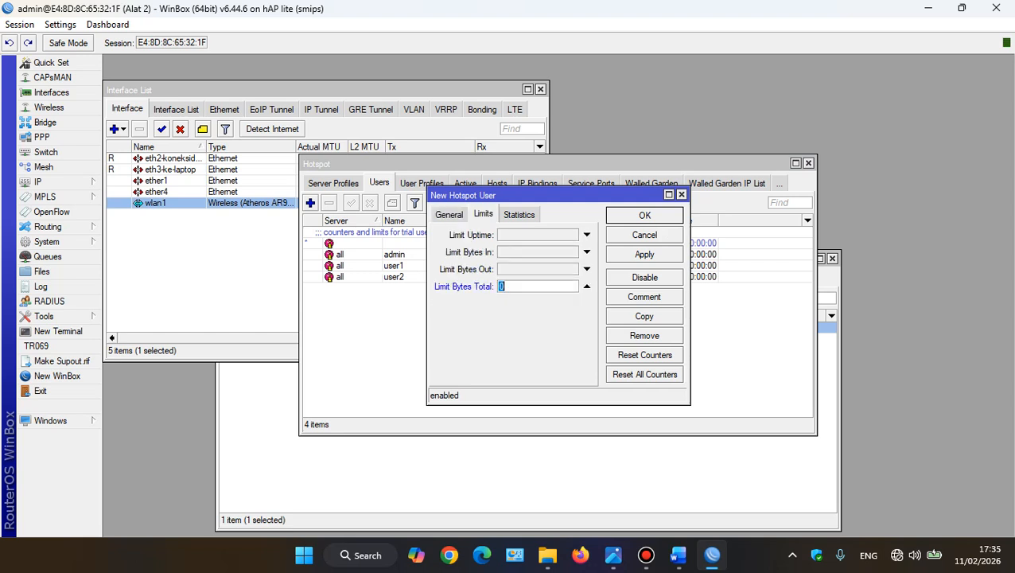
type("5G")
left_click(613, 555)
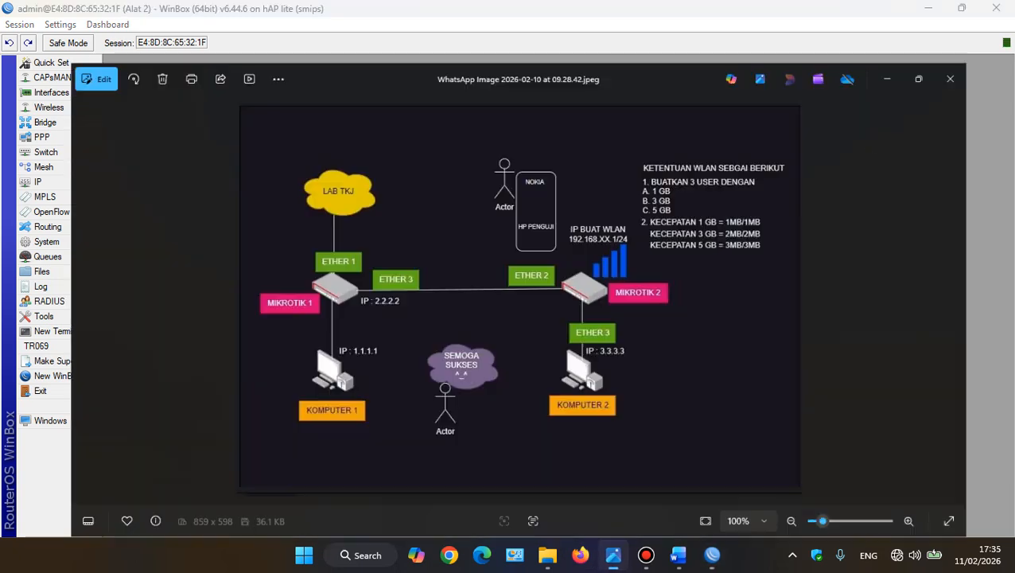
left_click(613, 555)
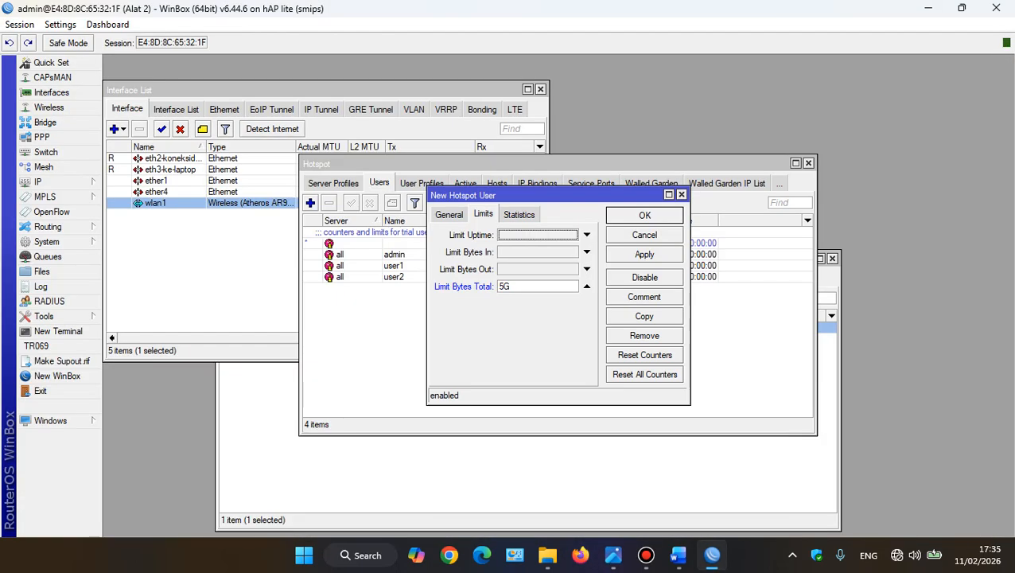
left_click(644, 254)
left_click(644, 215)
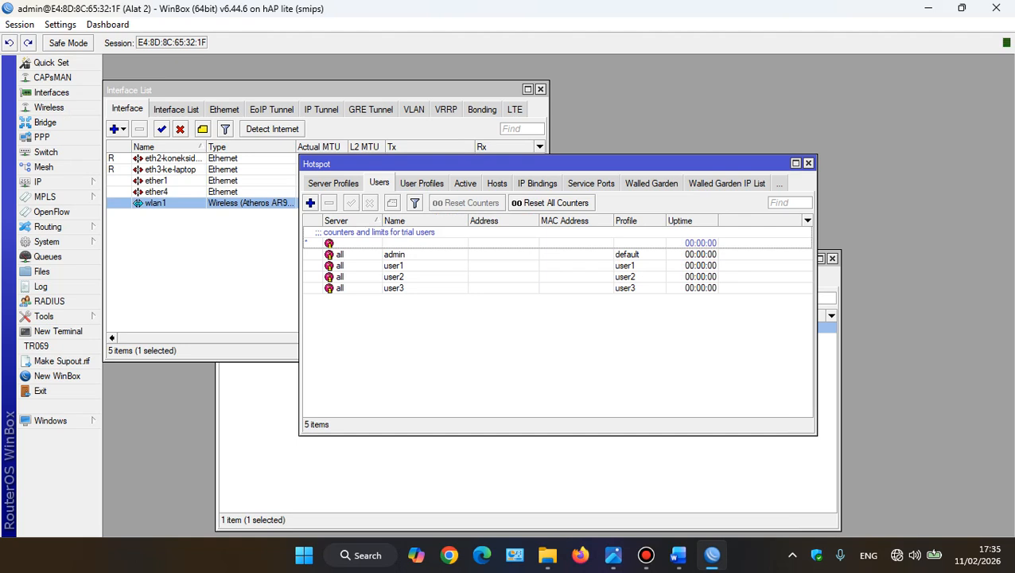
Disconnect the laptop from its current Wi-Fi network and connect it to the Testing-ujian network
left_click(915, 556)
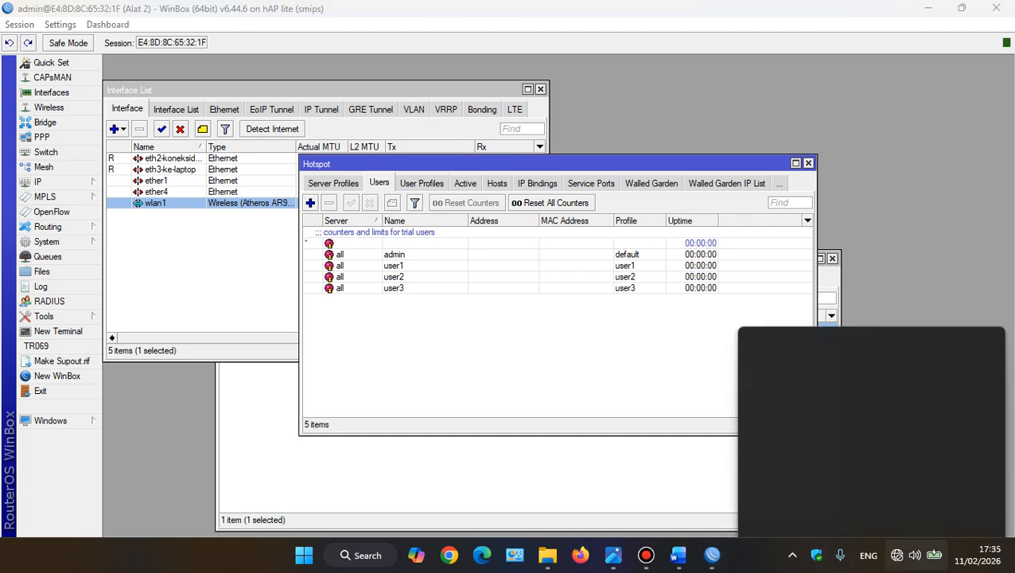
left_click(772, 274)
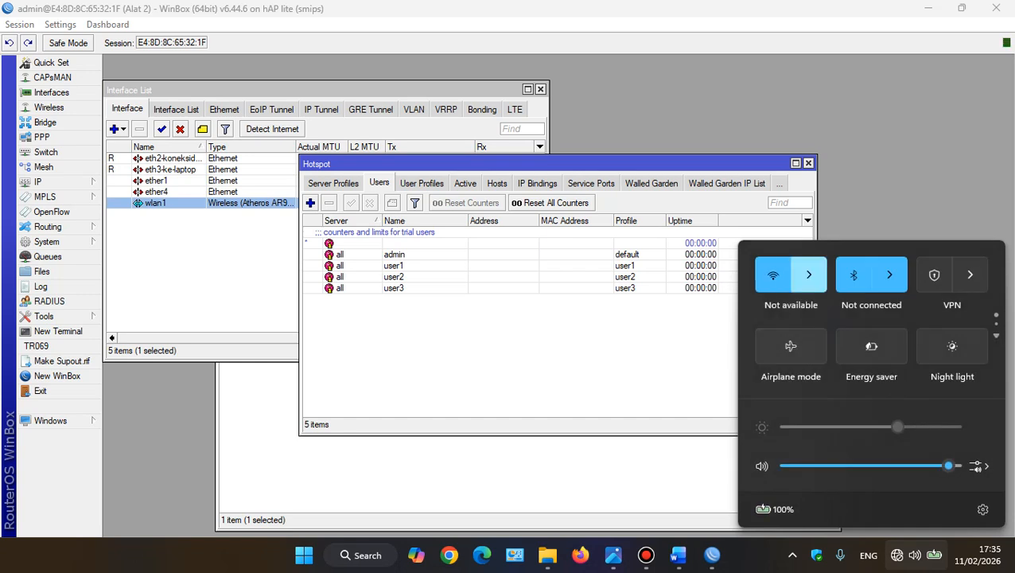
left_click(808, 274)
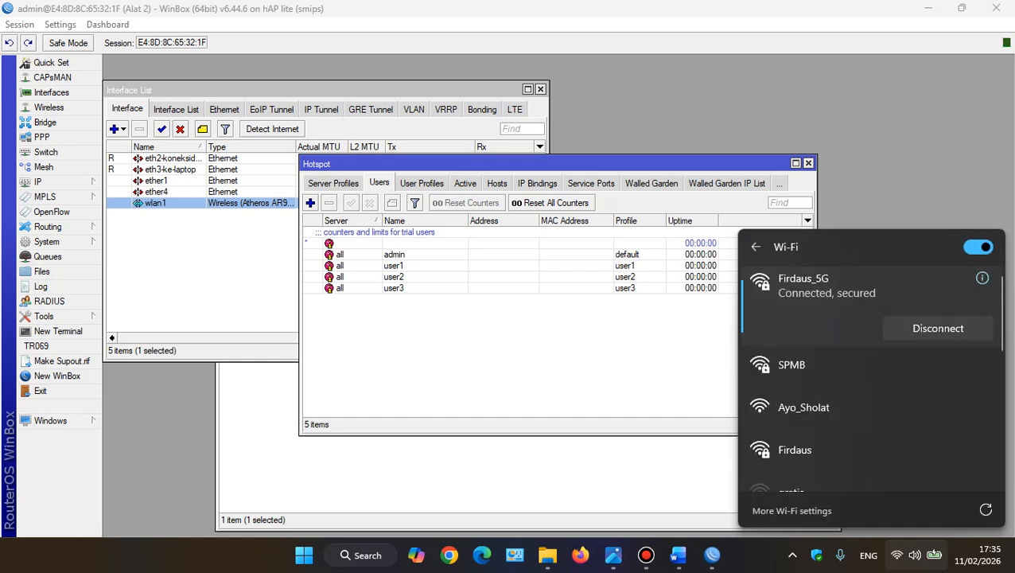
left_click(938, 328)
scroll(915, 392, "down", 3)
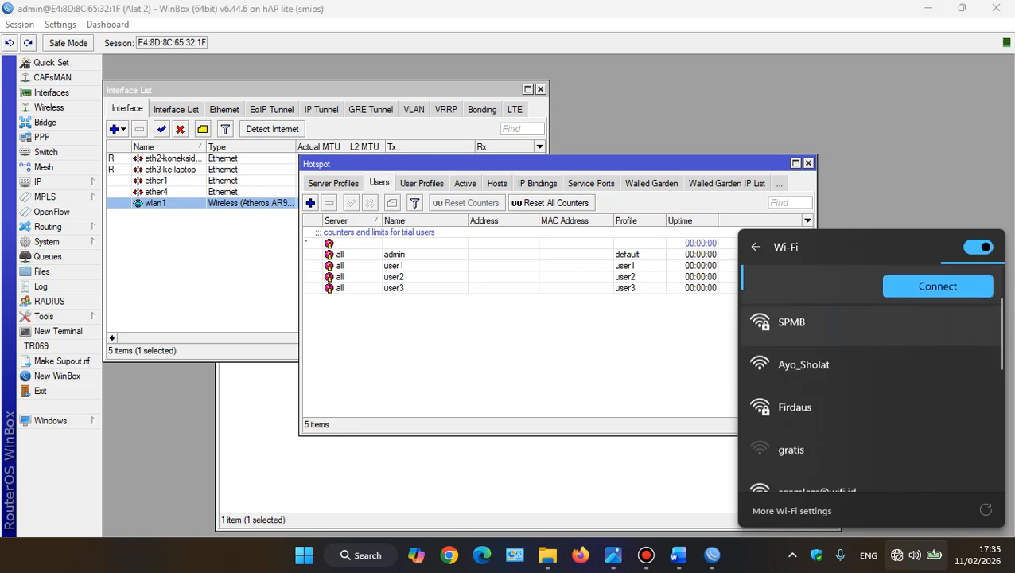
scroll(871, 382, "down", 4)
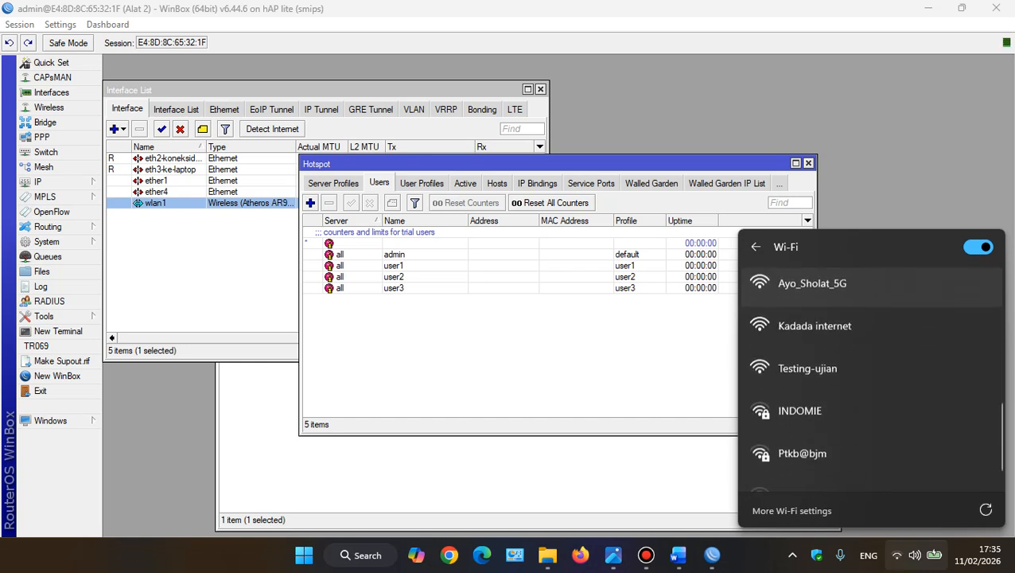
left_click(808, 362)
left_click(938, 404)
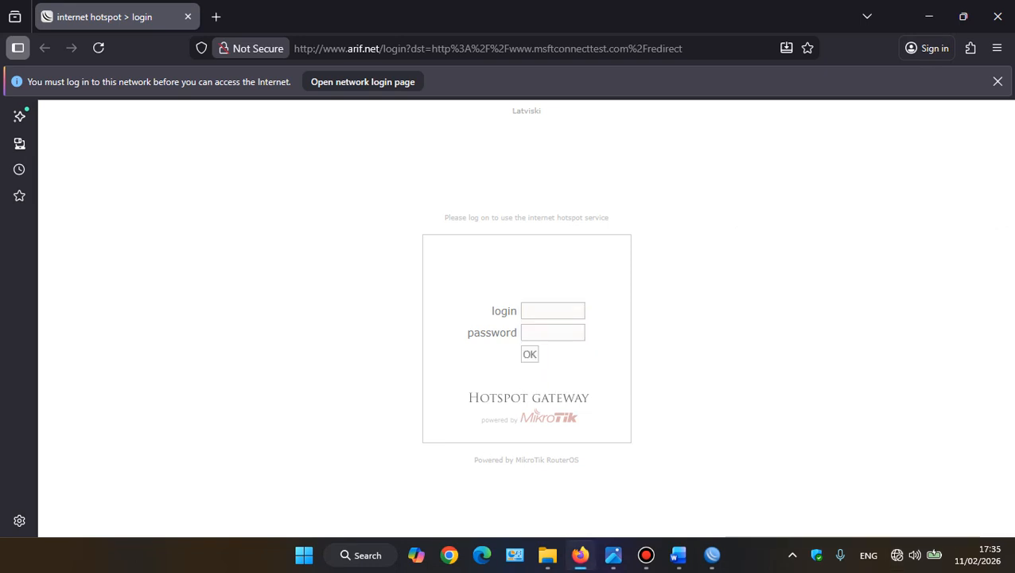
Log in to the hotspot gateway page as user1 with that user's password
left_click(553, 311)
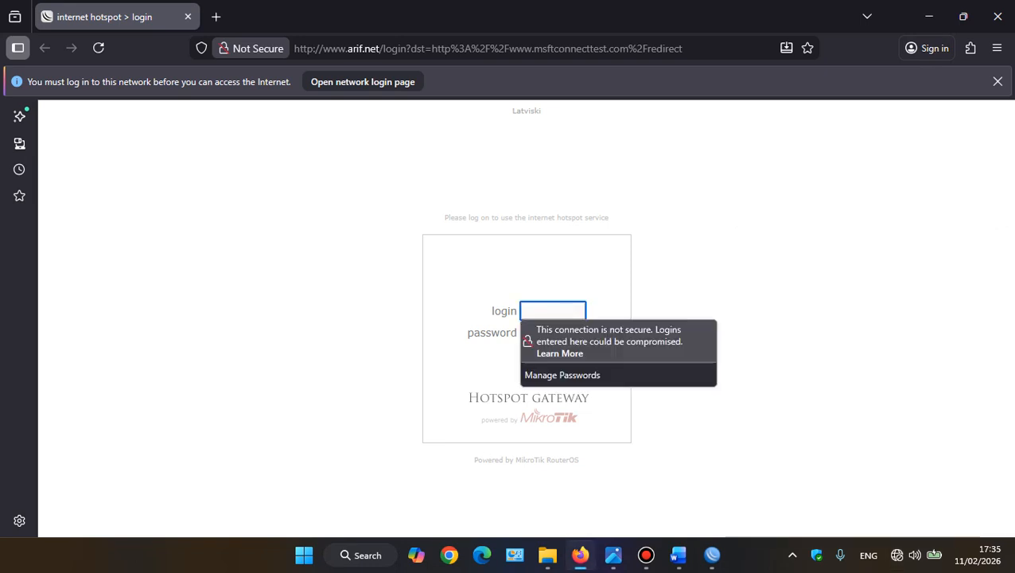
left_click(712, 555)
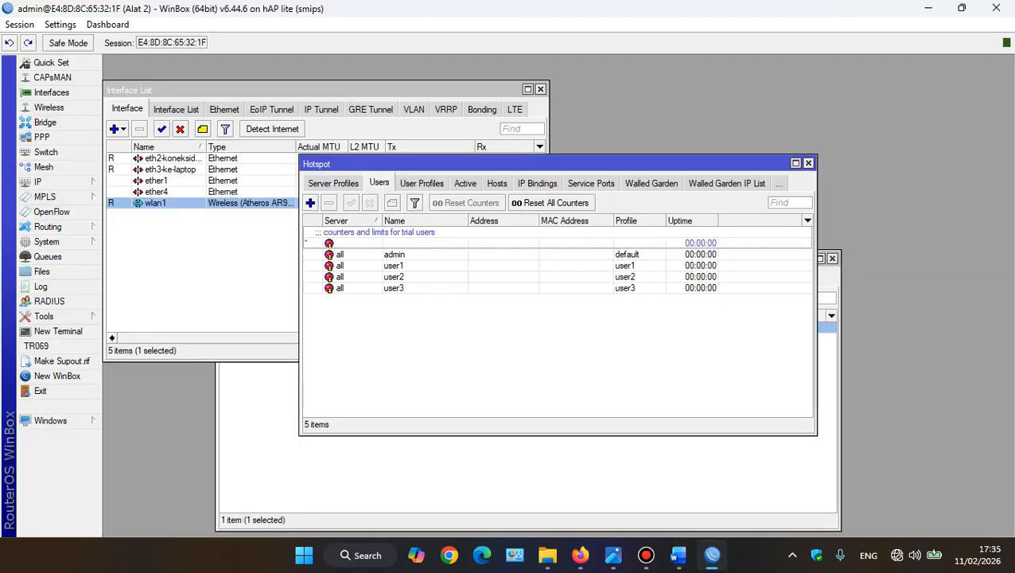
left_click(581, 555)
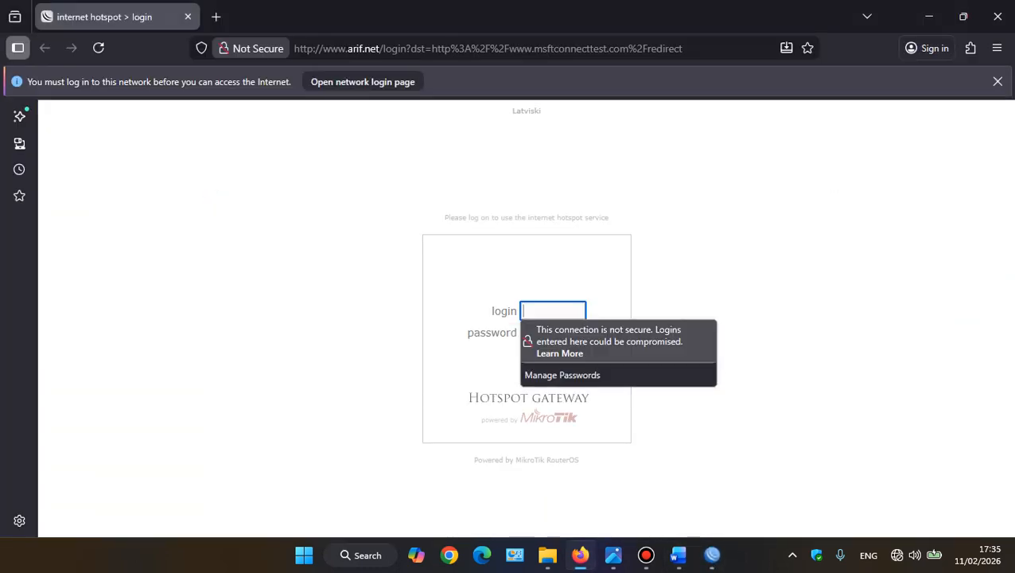
left_click(553, 311)
type("user1")
key("Tab")
type("1")
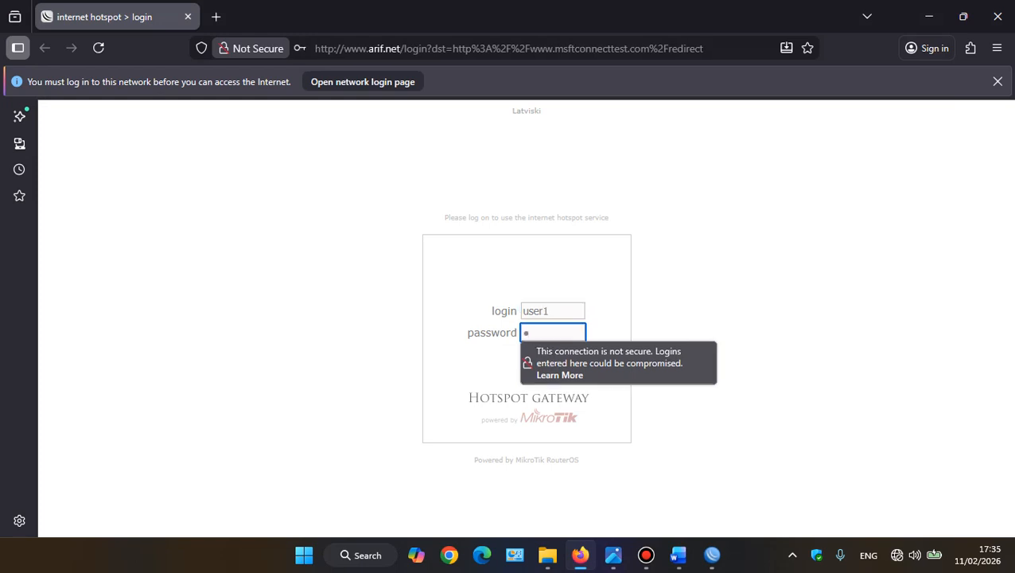
key("Return")
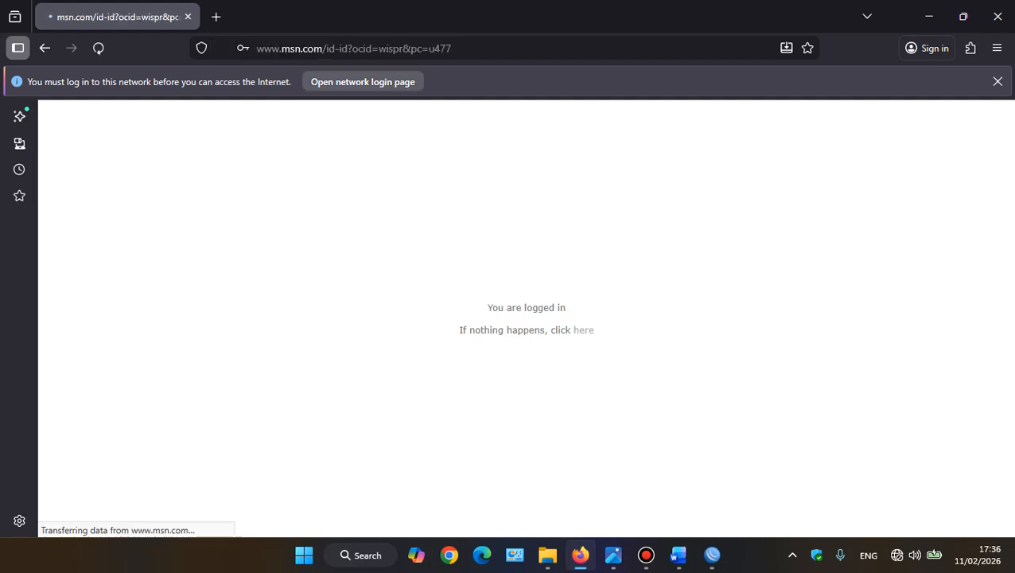
Search the web for speedtest in a new browser tab
left_click(216, 17)
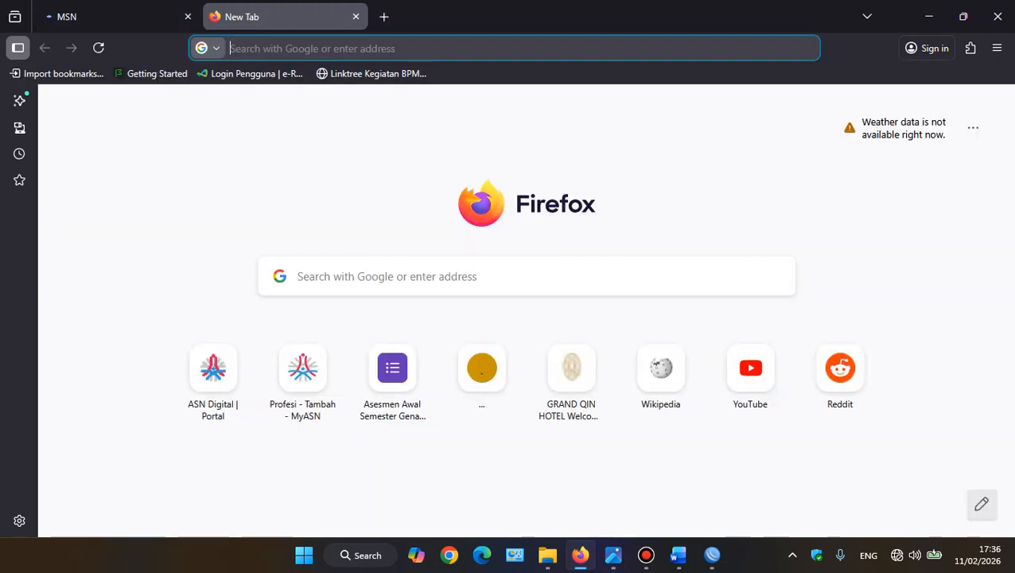
type("spp")
key("BackSpace")
type("e")
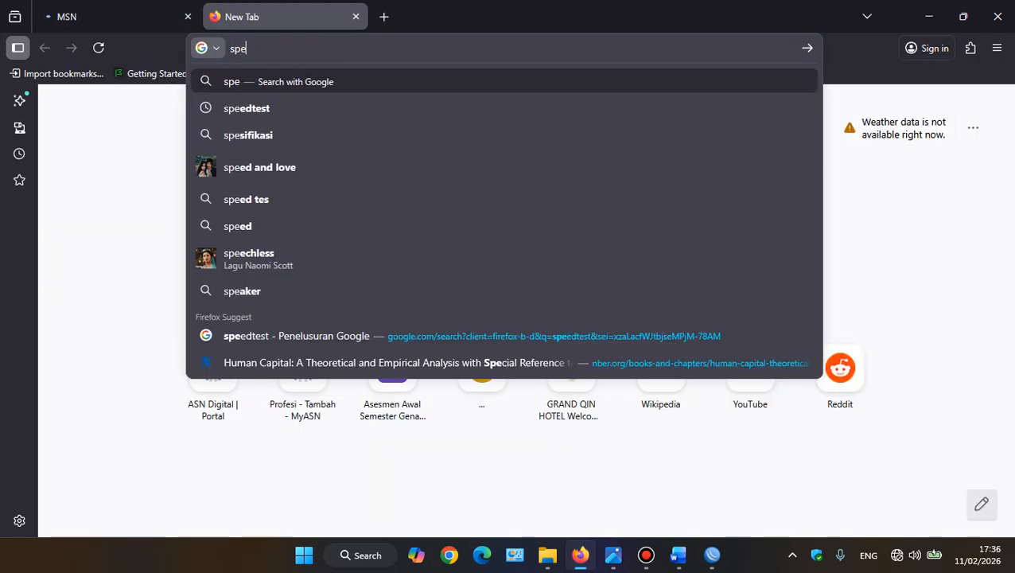
key("Down")
key("Return")
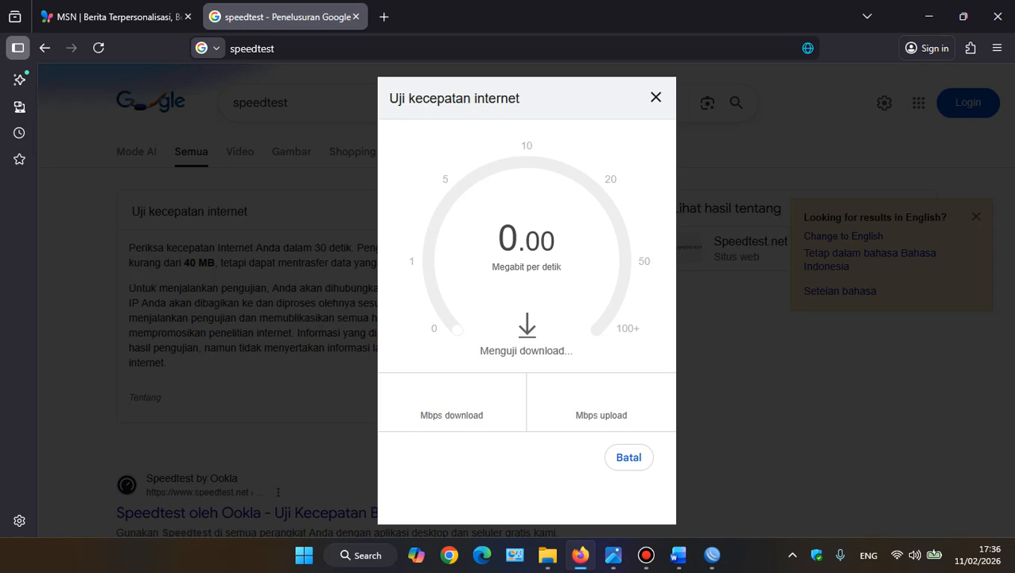
mouse_move(646, 554)
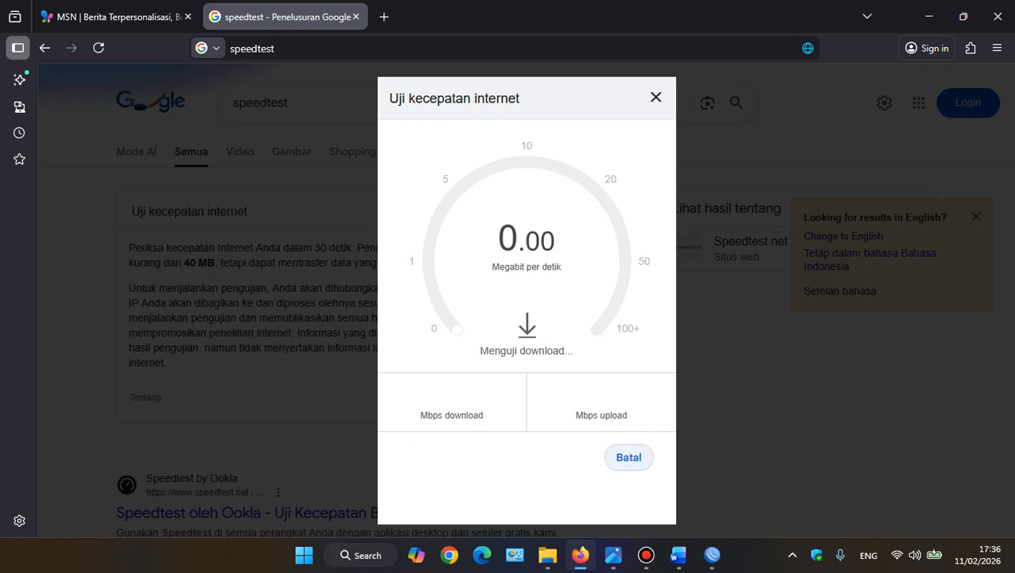
left_click(628, 458)
left_click(612, 384)
left_click(629, 458)
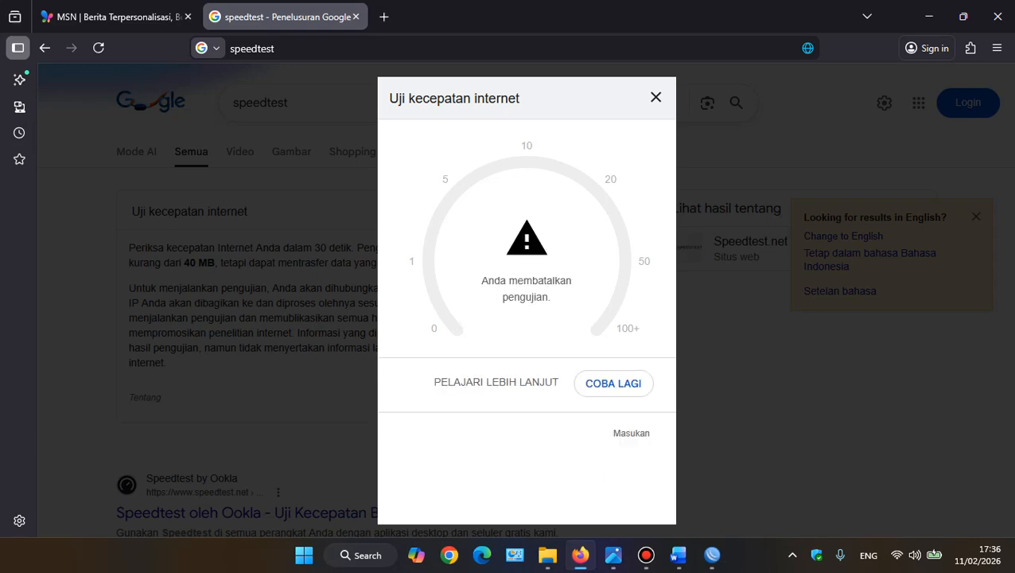
Close Google's internet speed test and open the Speedtest by Ookla site from the search results
left_click(656, 97)
scroll(398, 287, "down", 3)
left_click(382, 285)
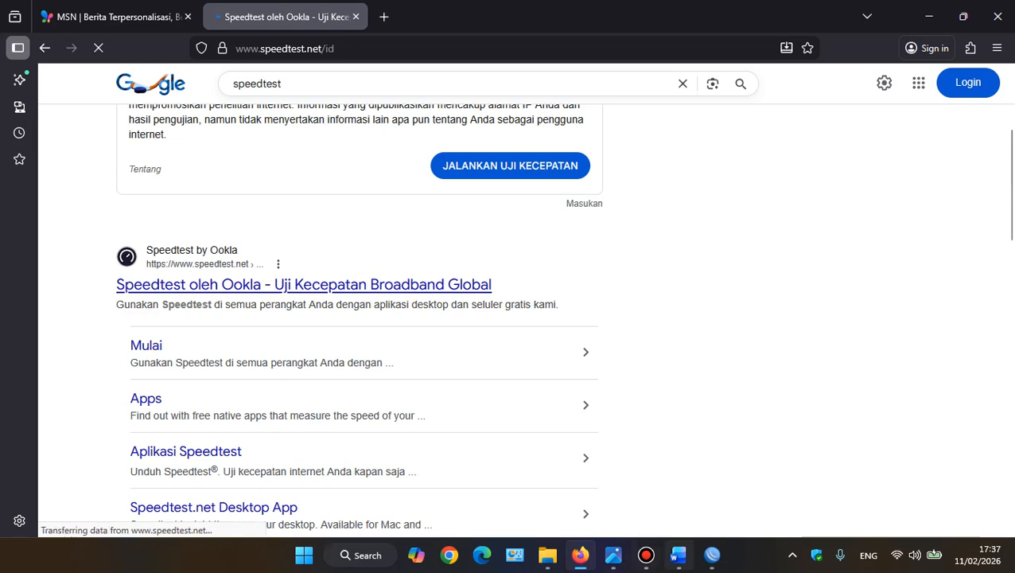
Switch to WinBox and examine user1's session among the active hotspot users, magnifying the screen to read its transfer rates
left_click(712, 555)
left_click(465, 183)
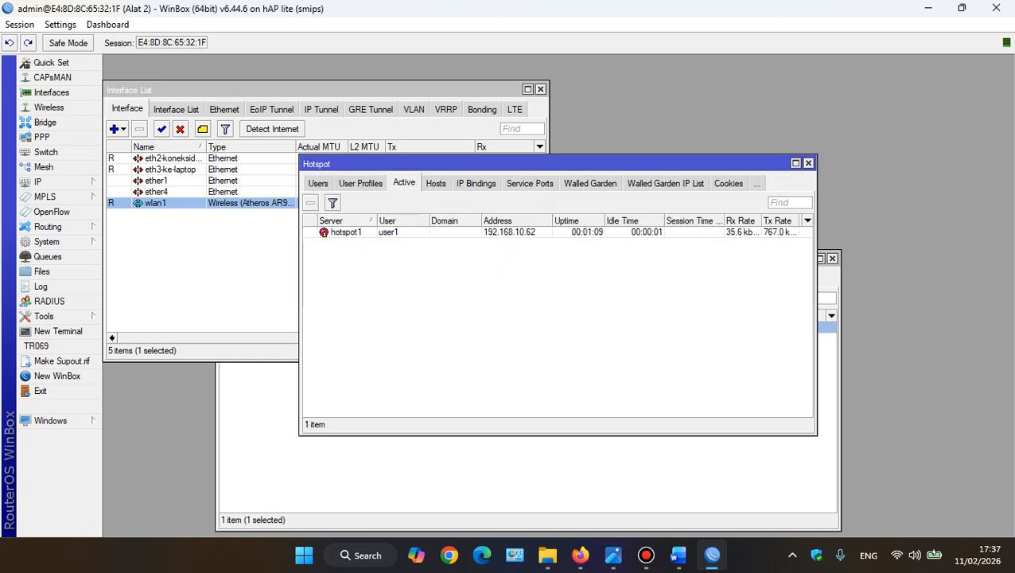
left_click(493, 233)
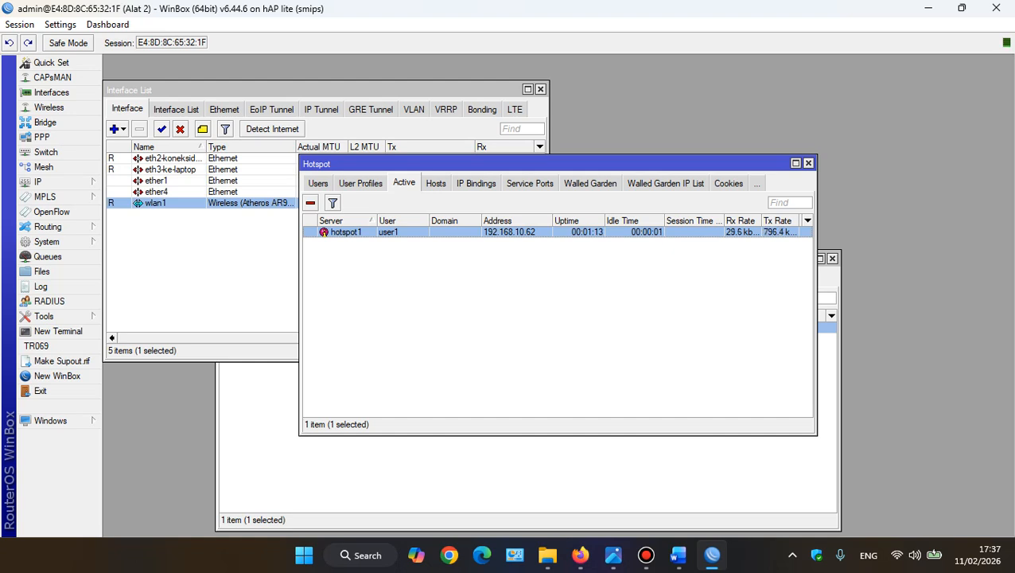
left_click_drag(477, 164, 288, 183)
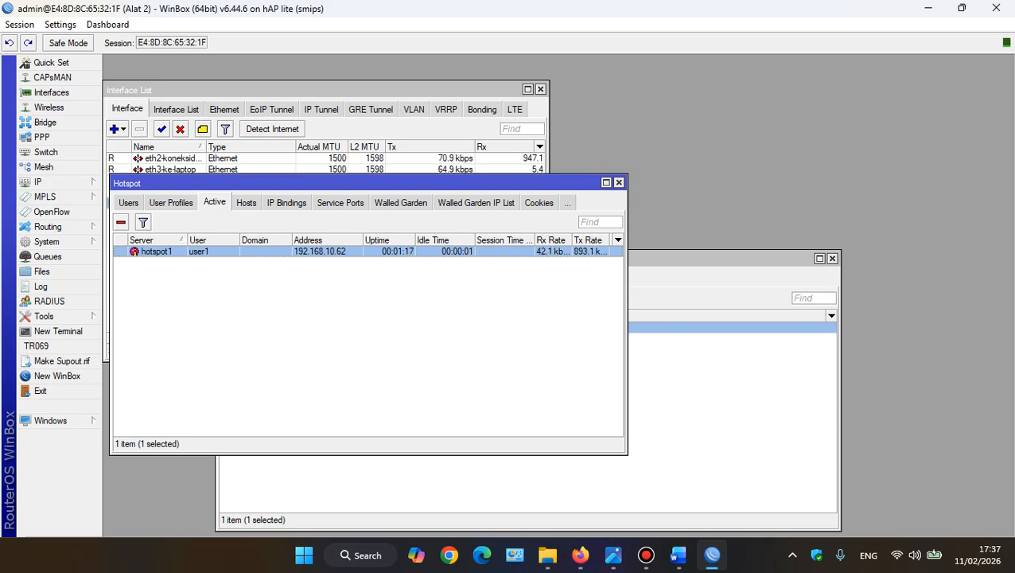
key("super+plus")
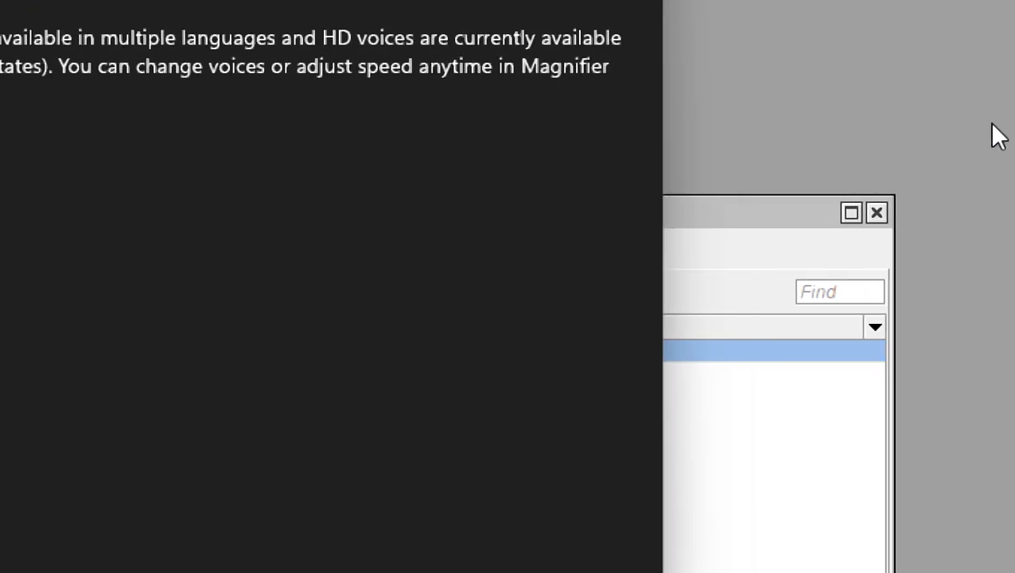
left_click(813, 94)
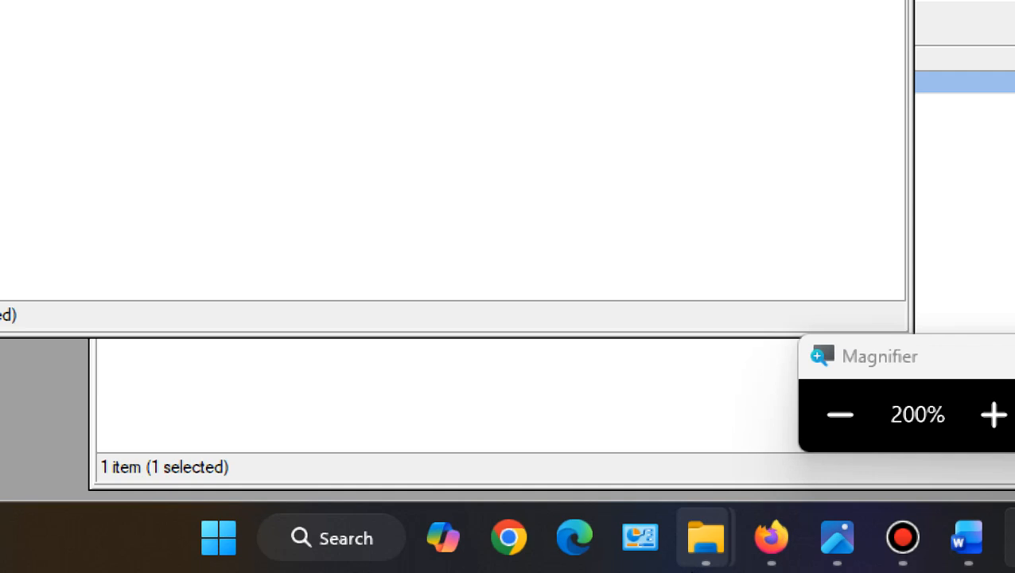
Switch to Firefox, restore the normal screen magnification, and run the Ookla speed test with the Magnifier window minimized
mouse_move(969, 549)
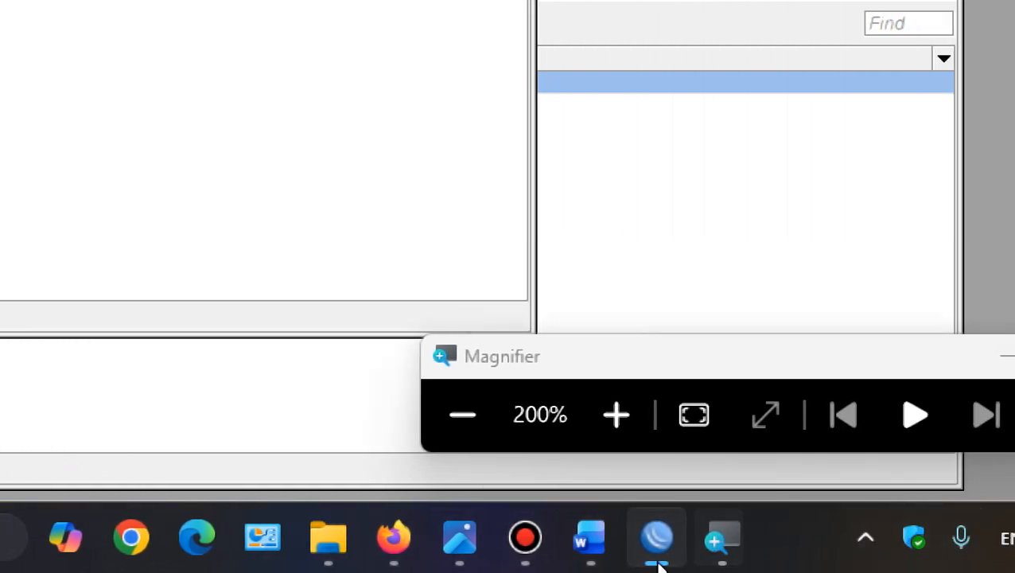
left_click(397, 549)
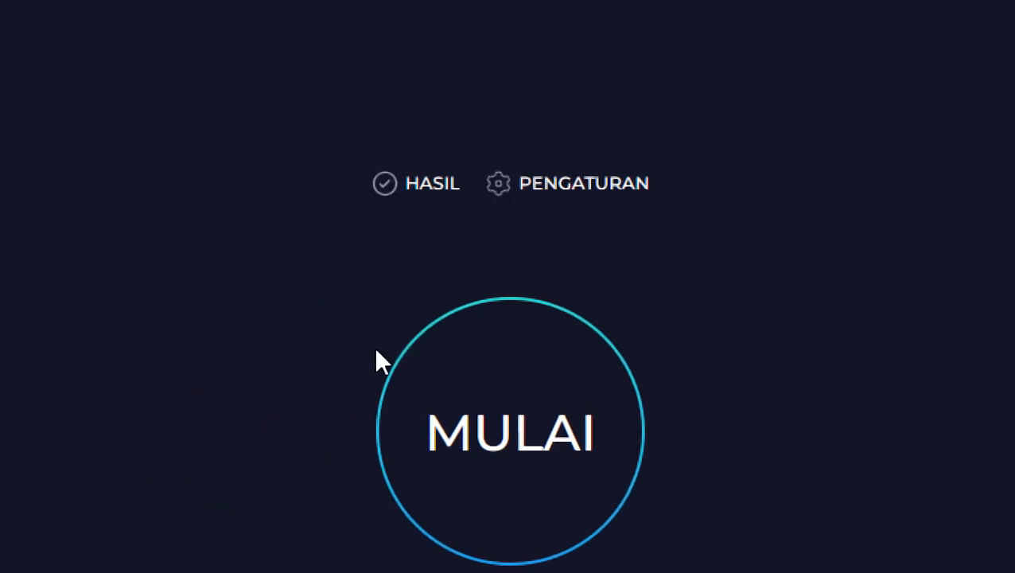
key("super+minus")
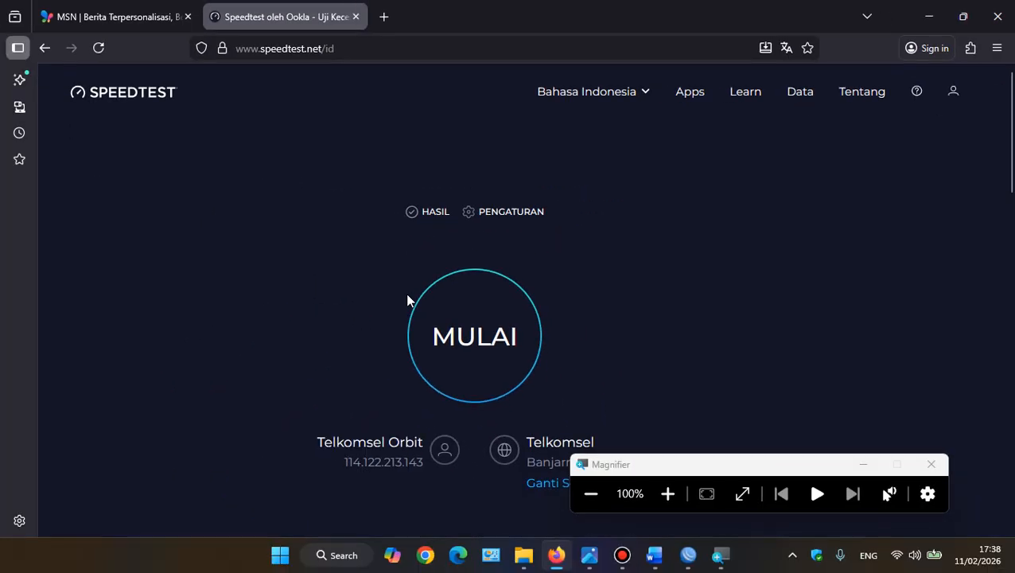
left_click(446, 323)
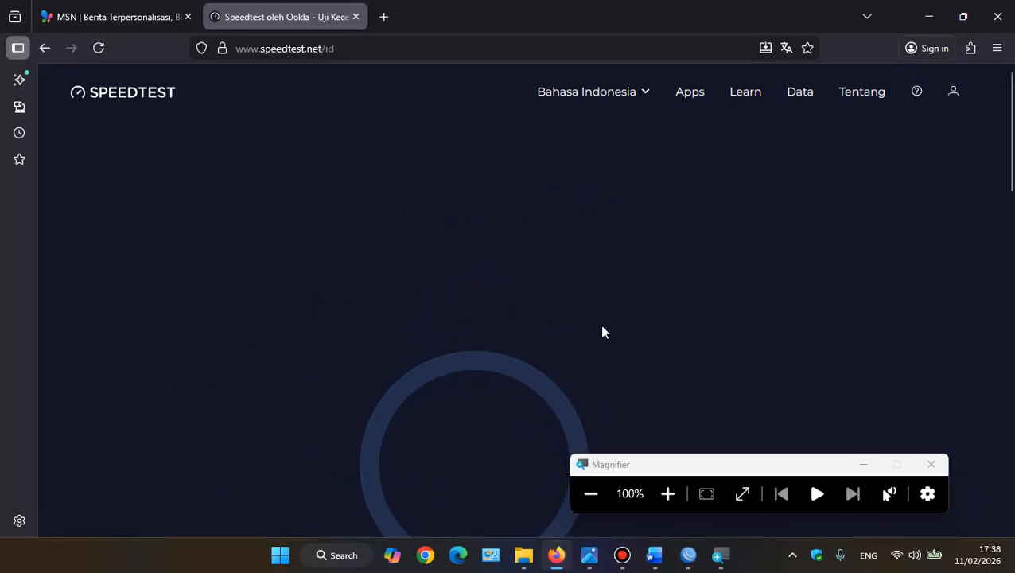
left_click(863, 464)
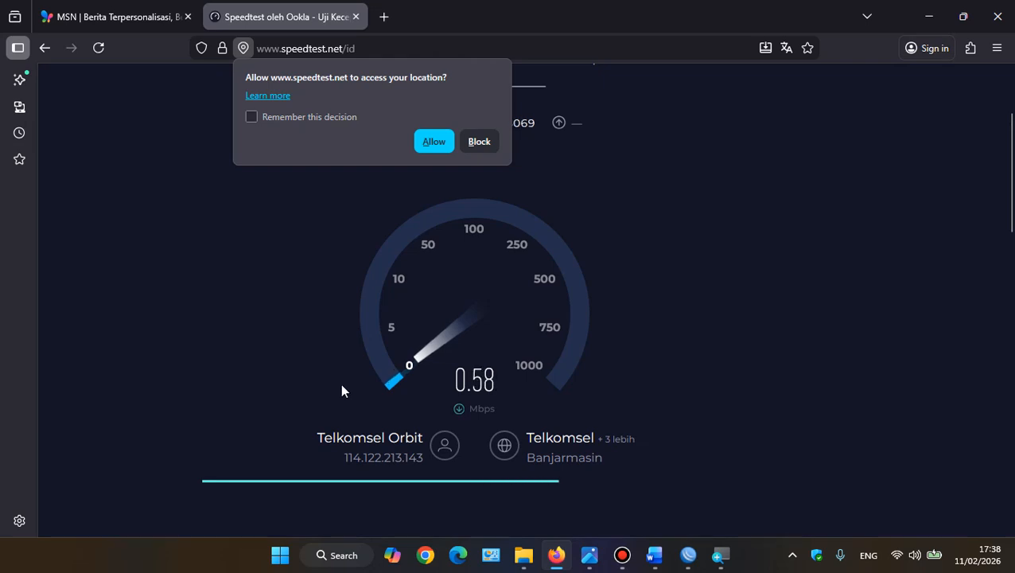
Return to the hotspot login page in the browser and try to log in as user3
left_click(111, 21)
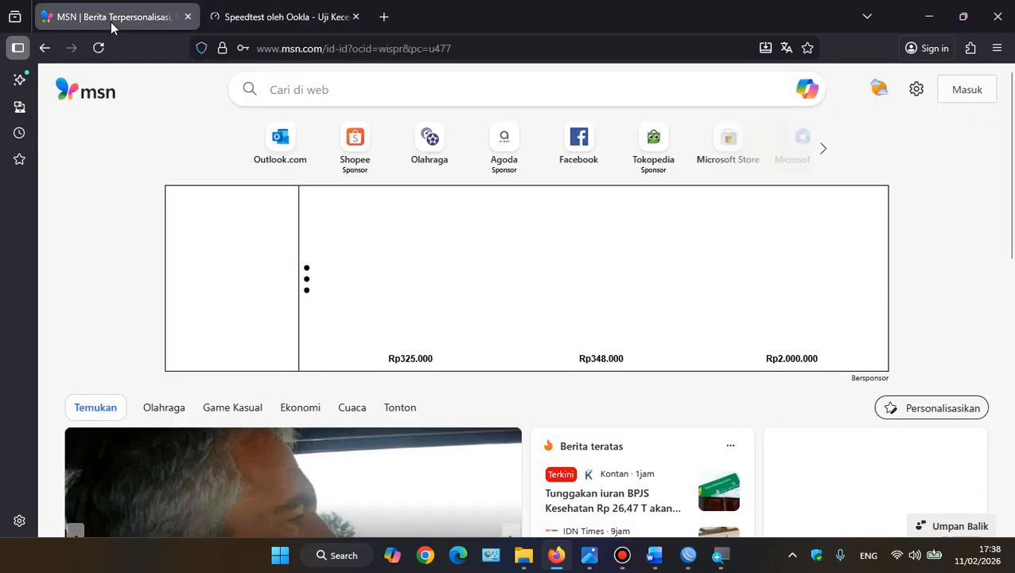
left_click(44, 49)
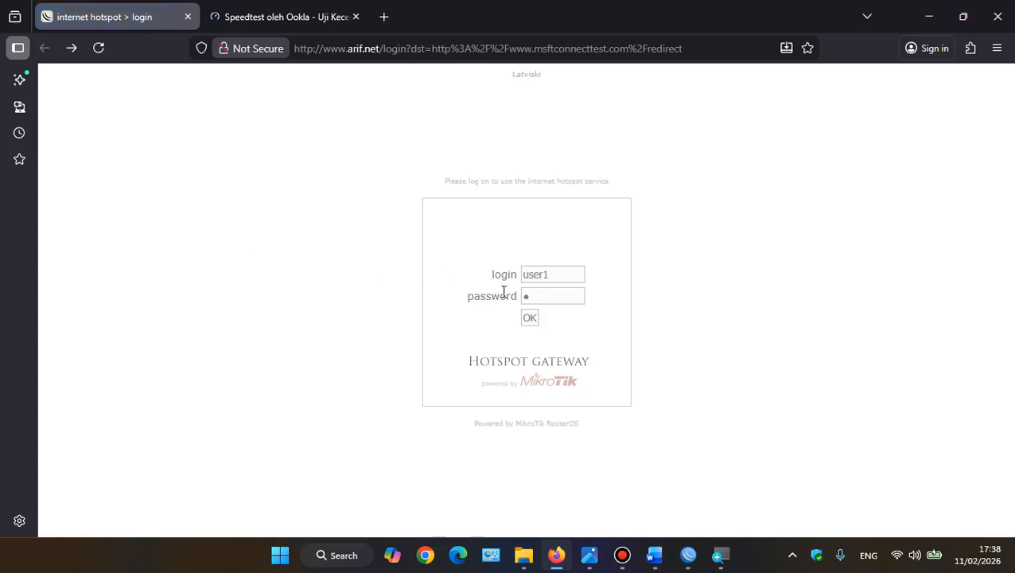
left_click(547, 297)
left_click(556, 274)
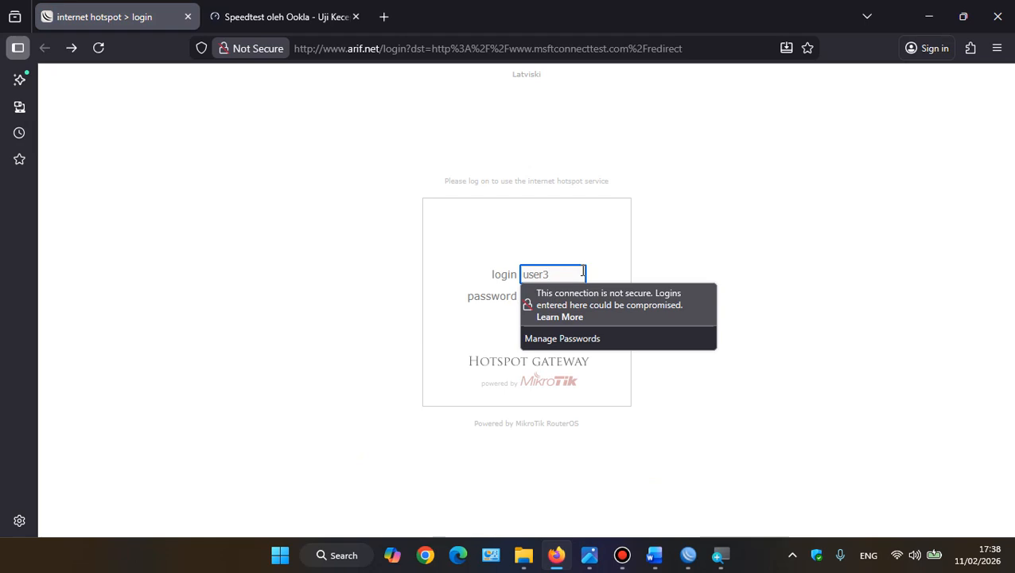
left_click(468, 348)
left_click(531, 319)
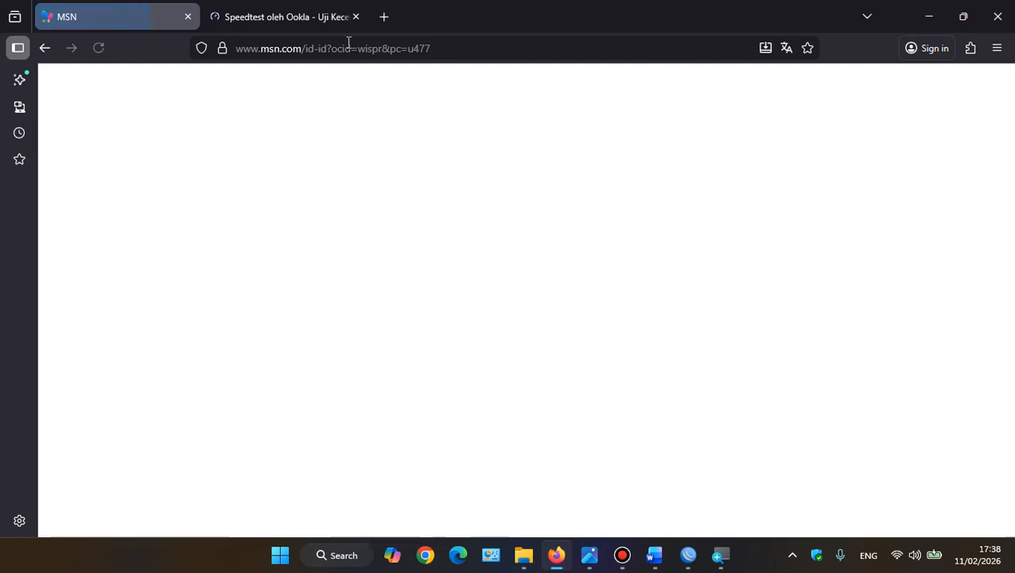
Check the running speed test, then switch to WinBox and remove user1's session from the active hotspot users
left_click(334, 18)
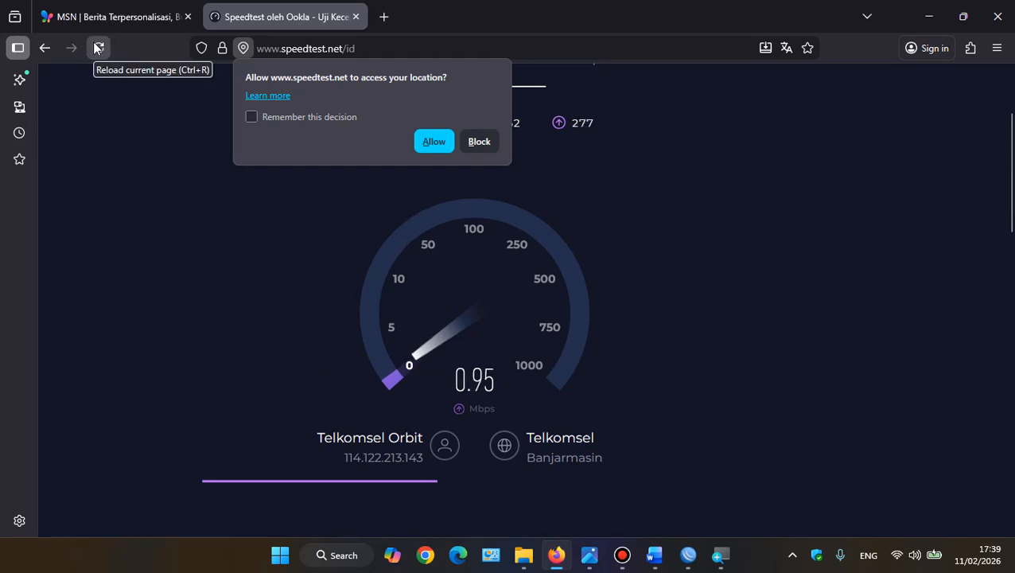
left_click(688, 555)
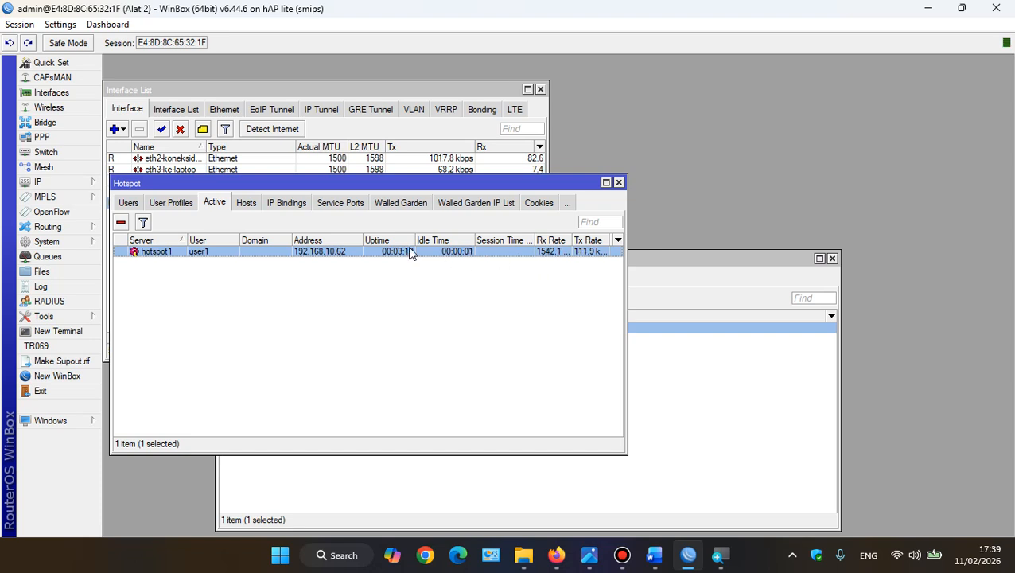
left_click(120, 222)
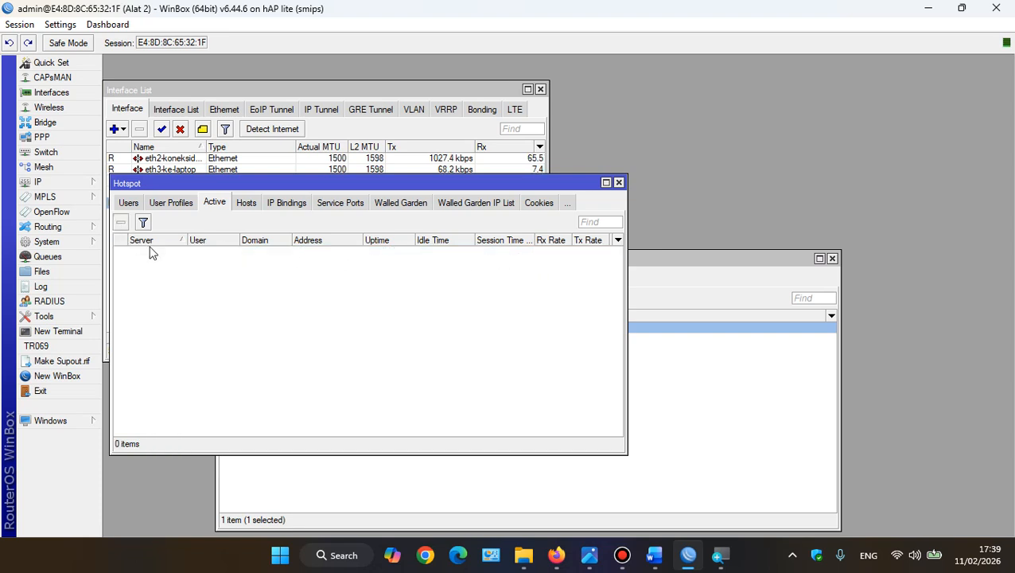
Switch to Firefox, go back to the hotspot login page, and reload it
mouse_move(579, 565)
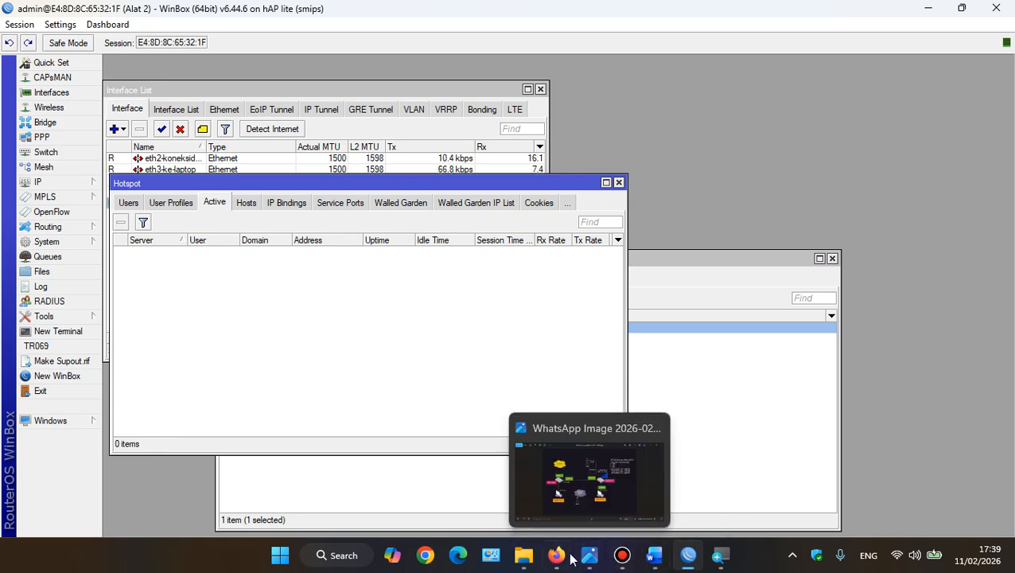
left_click(570, 558)
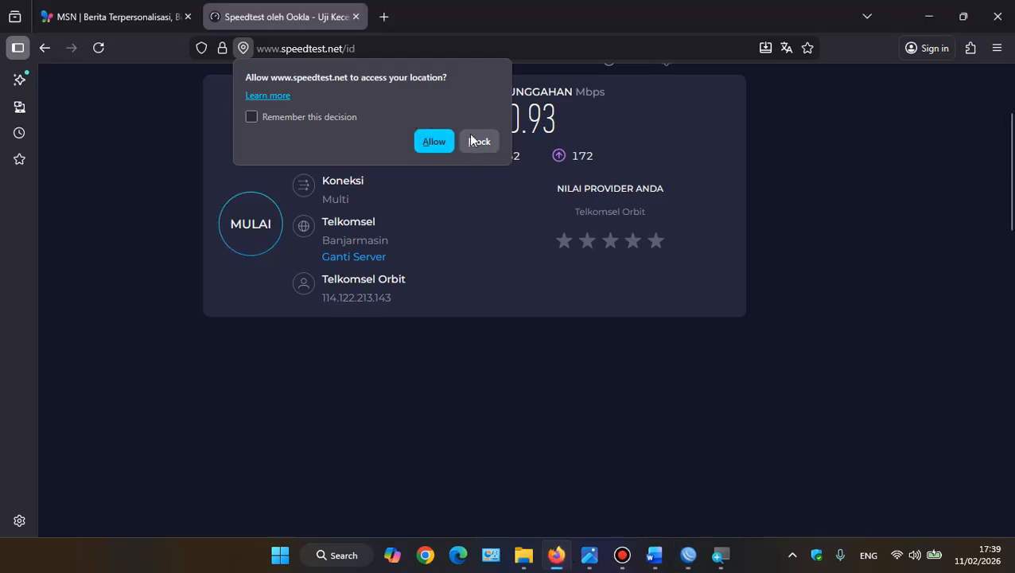
left_click(119, 17)
left_click(43, 48)
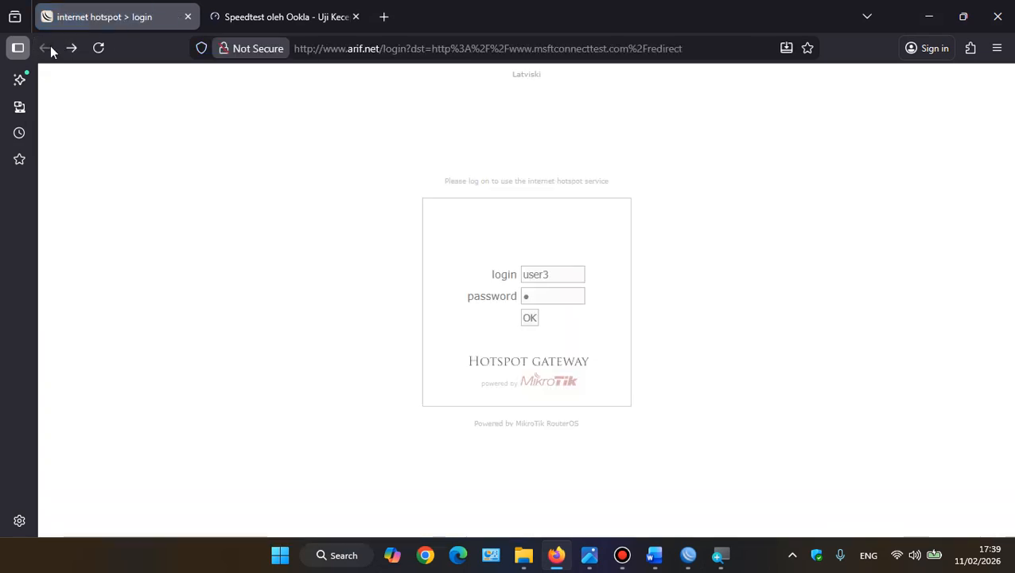
left_click(96, 49)
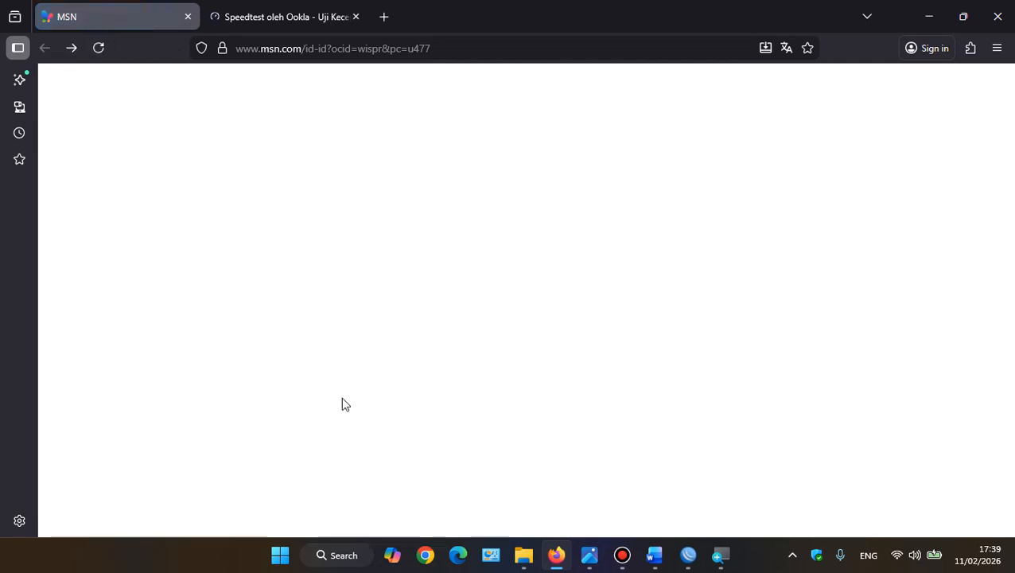
Switch to WinBox and remove user1's renewed session from the active hotspot users
left_click(688, 556)
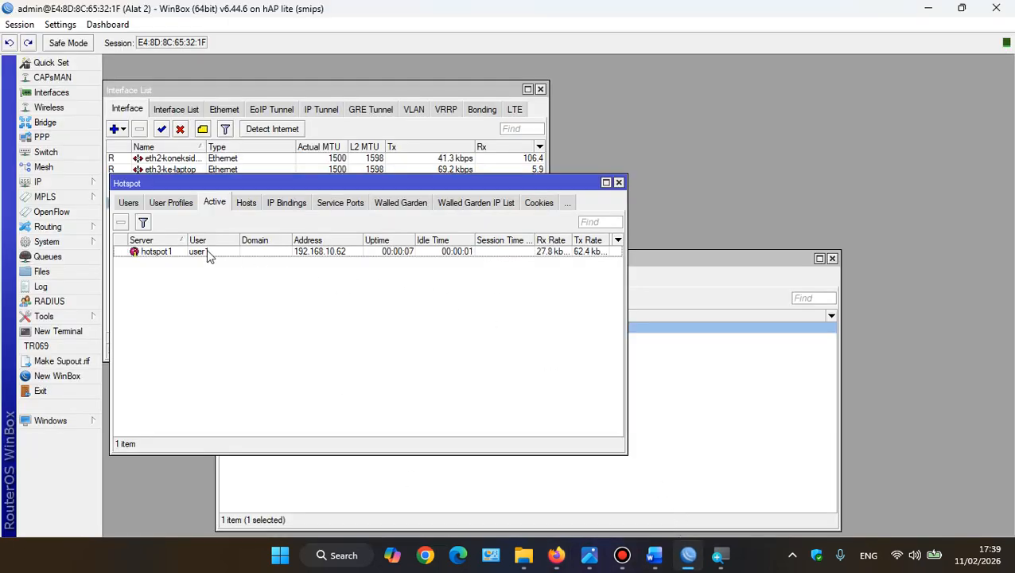
left_click(173, 254)
left_click(120, 222)
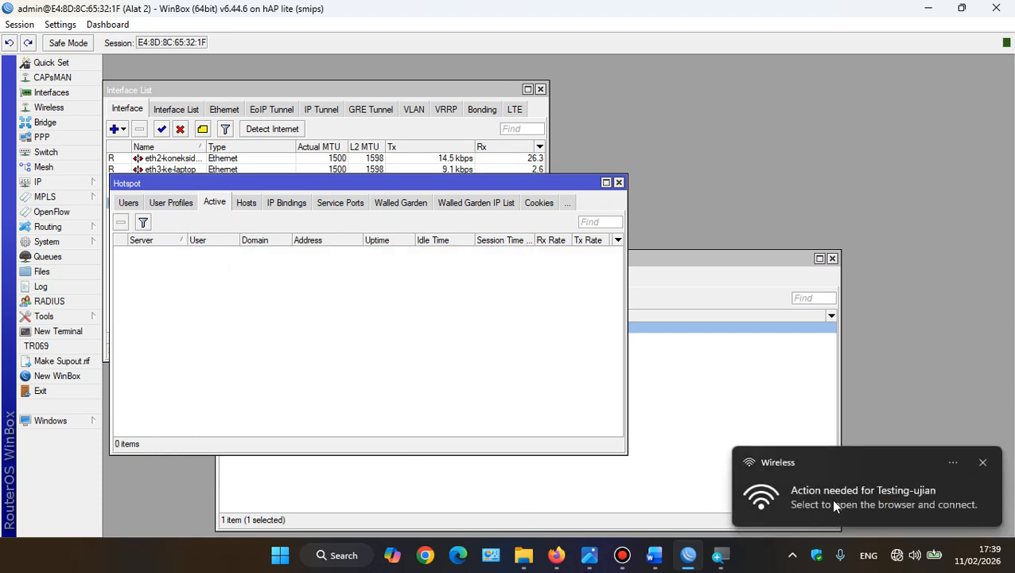
Open the Testing-ujian network's sign-in page from its notification, follow the redirect link, and check the active hotspot users in WinBox
left_click(831, 497)
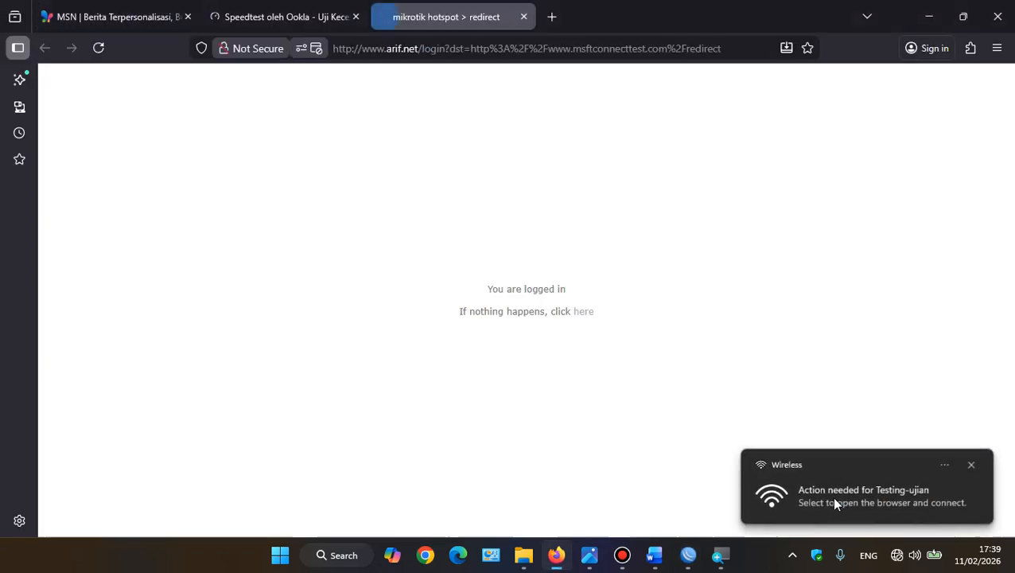
left_click(581, 319)
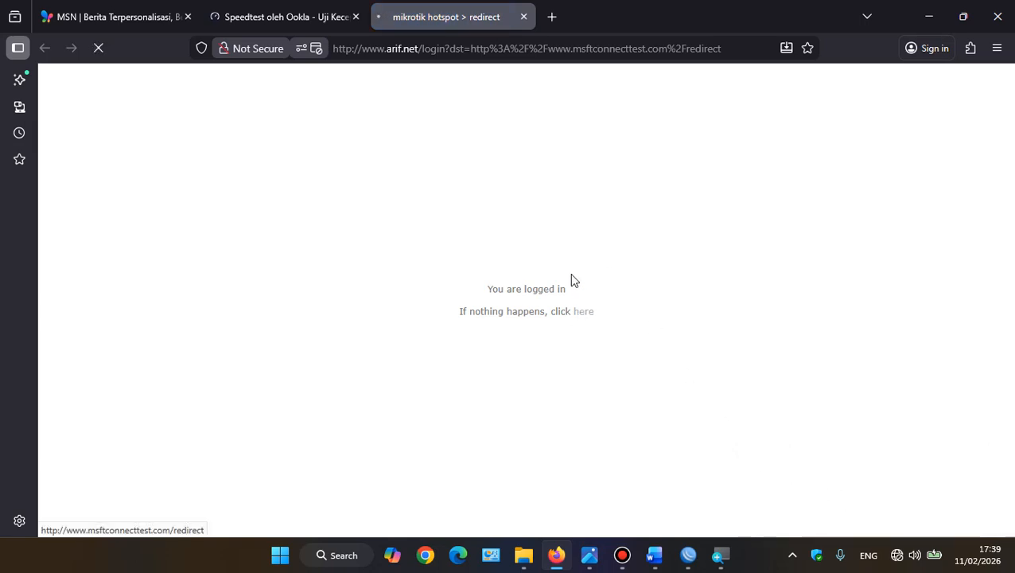
left_click(513, 50)
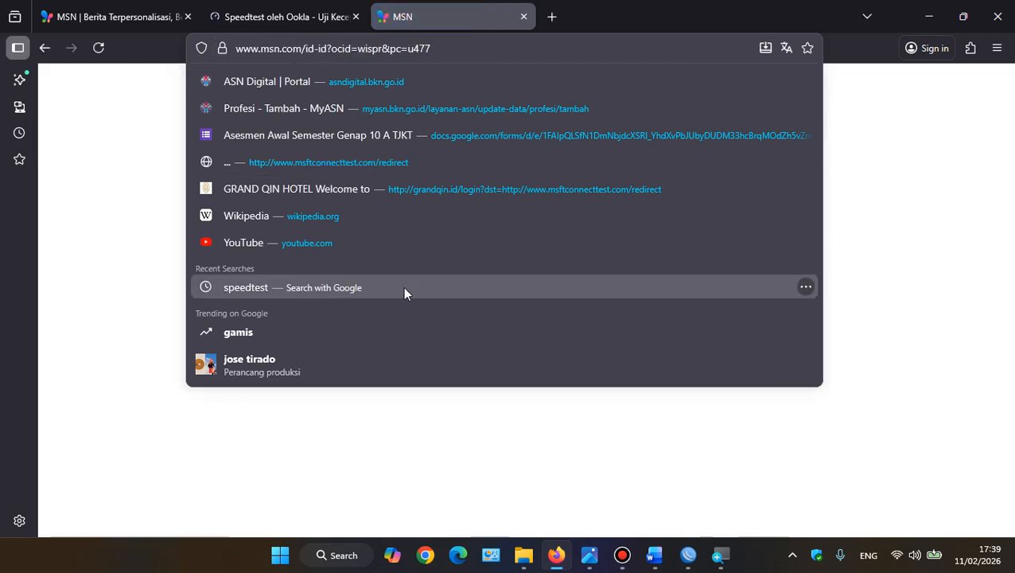
left_click(456, 486)
left_click(689, 563)
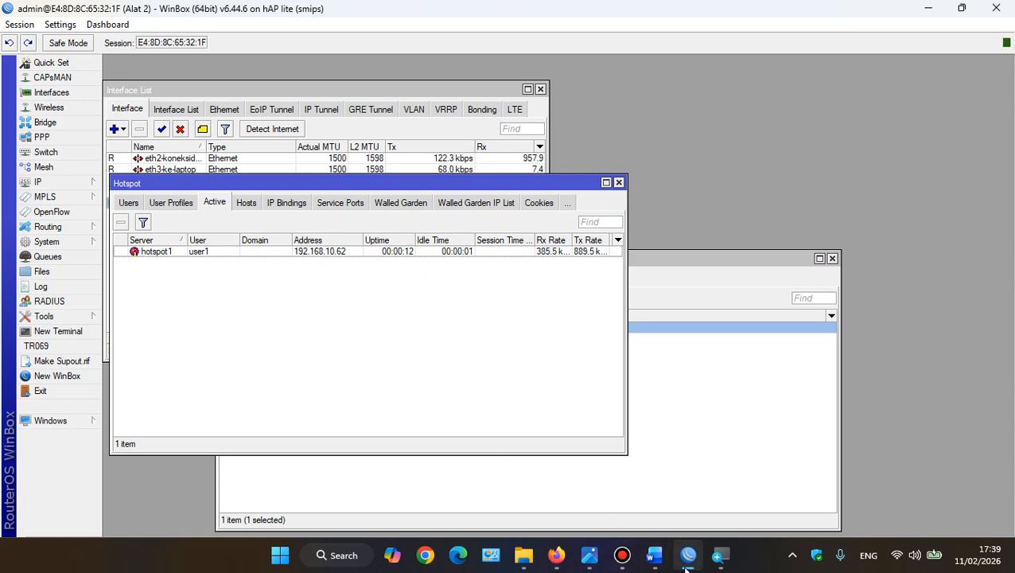
Switch to Firefox, allow Speedtest location access, and reload the page to start a new Ookla speed test
left_click(556, 556)
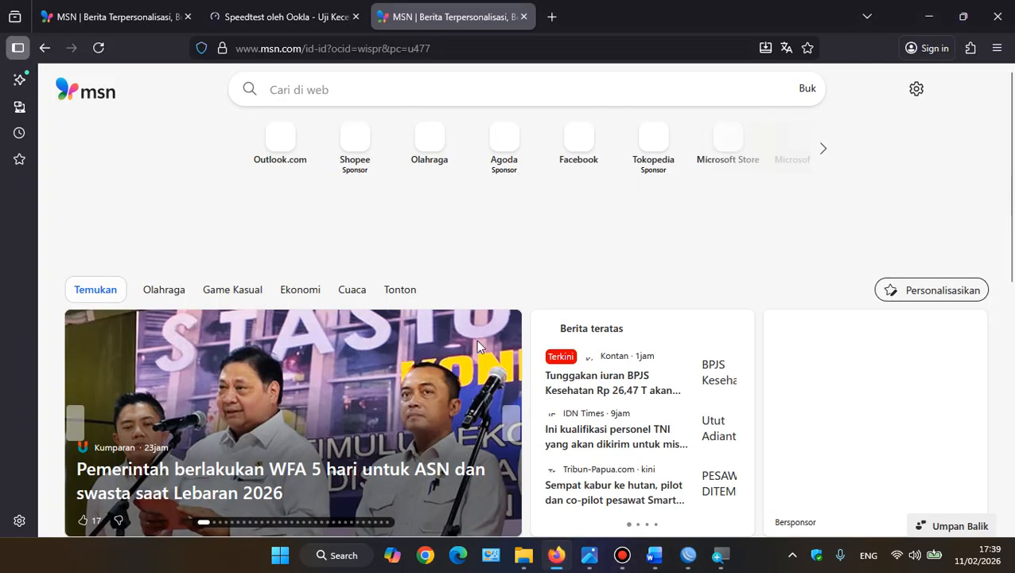
left_click(245, 16)
left_click(448, 140)
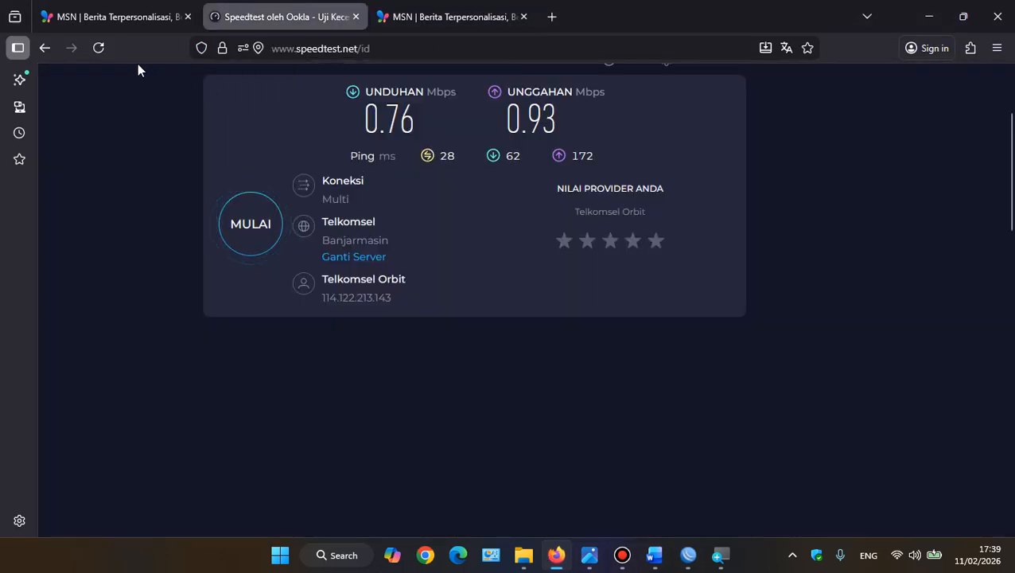
left_click(100, 47)
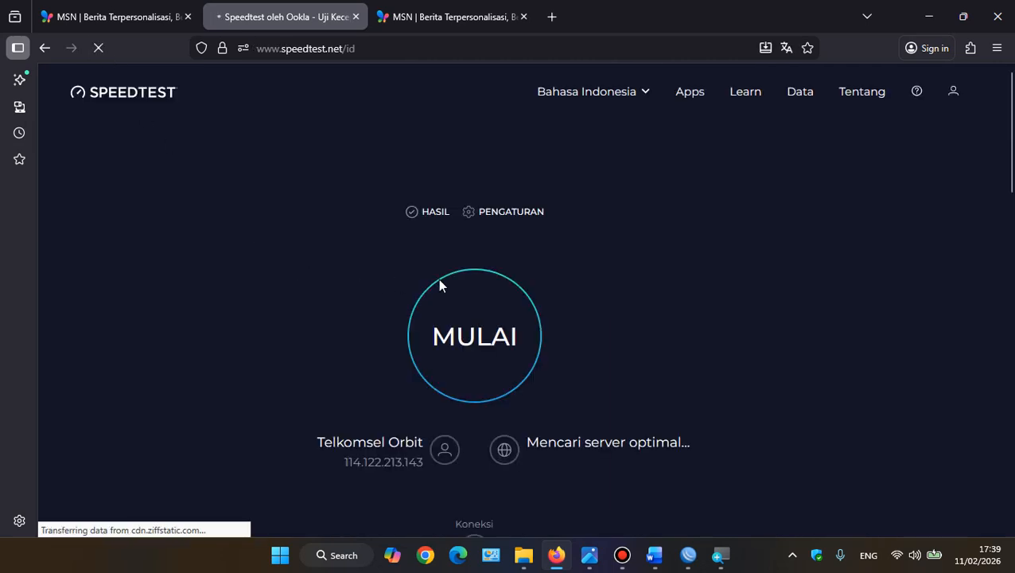
left_click(467, 345)
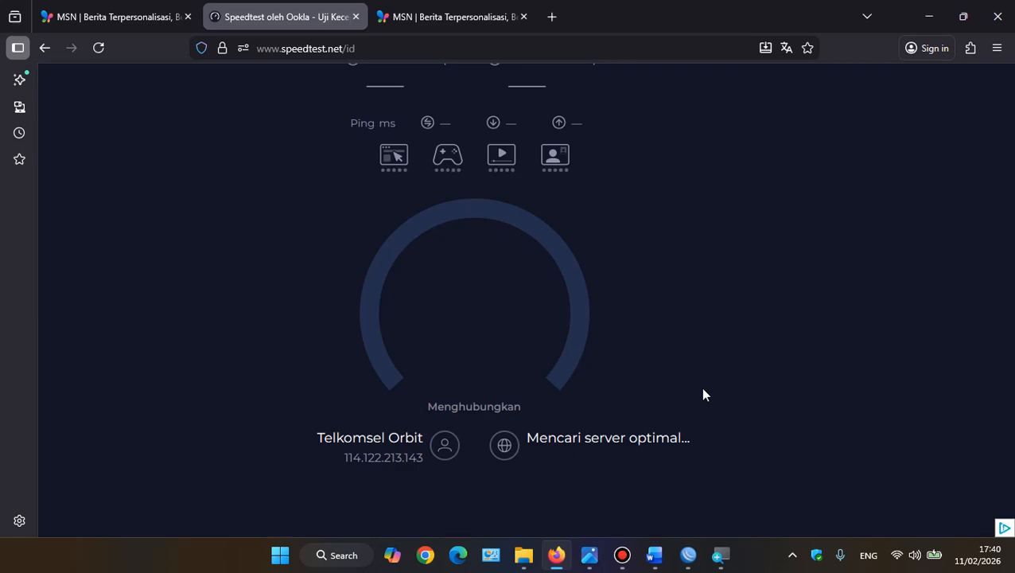
Switch to WinBox and examine user1's active hotspot session and the 192.168.10.62 entry among the hotspot hosts
left_click(687, 557)
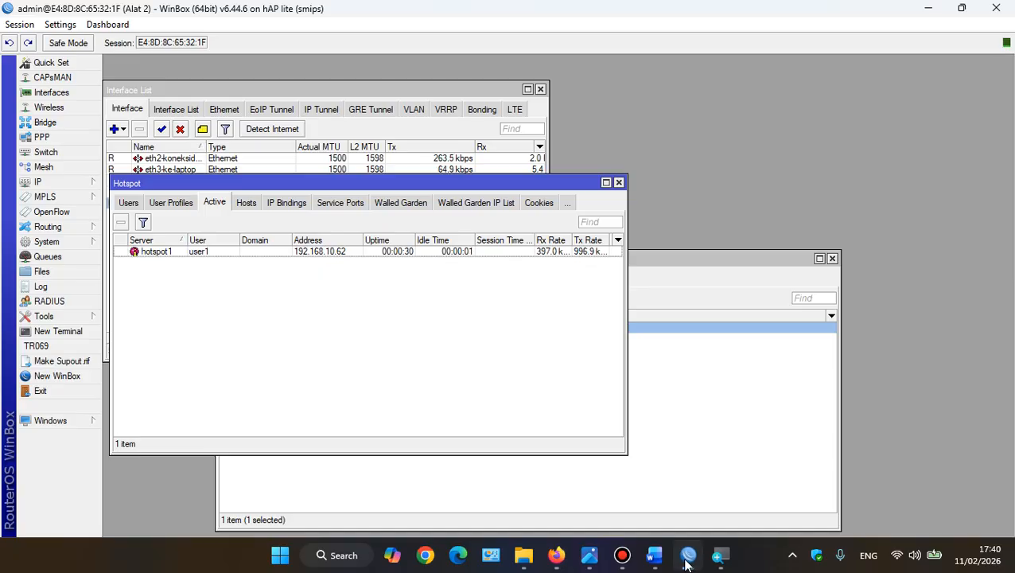
left_click(546, 253)
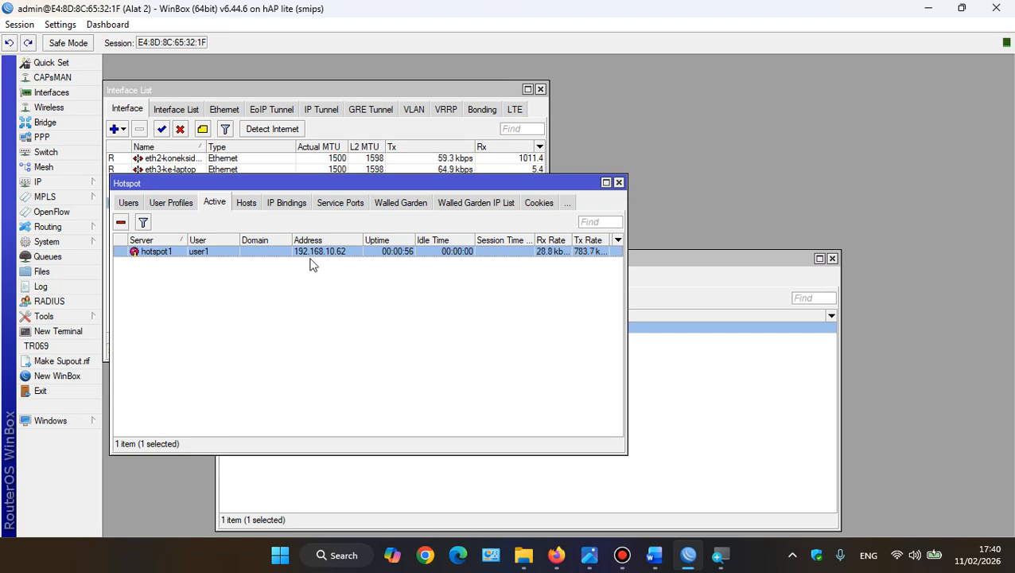
left_click(243, 203)
left_click(273, 265)
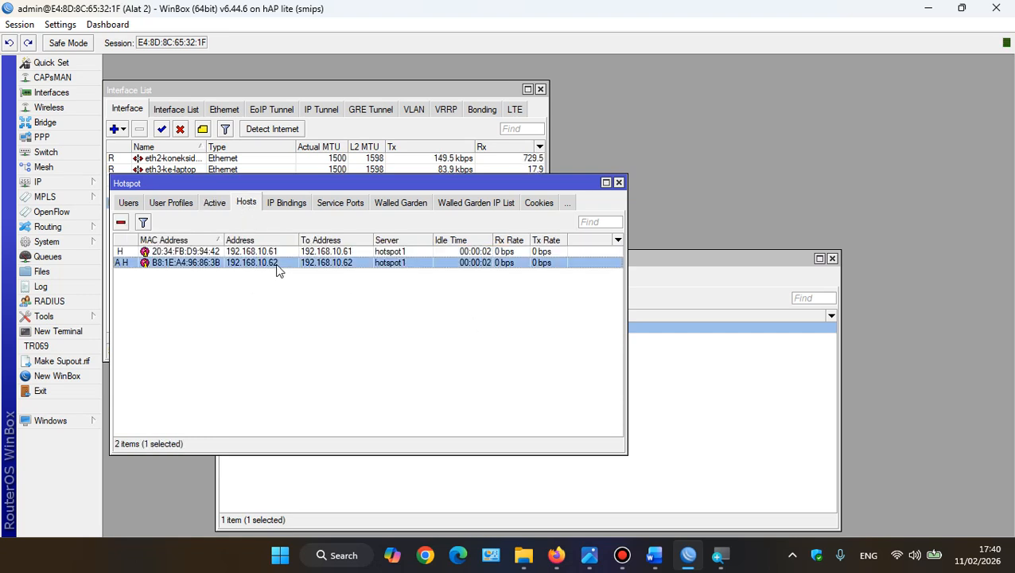
Return to the active hotspot users and examine user3's session and transfer rates, magnifying the screen to read them
left_click(215, 203)
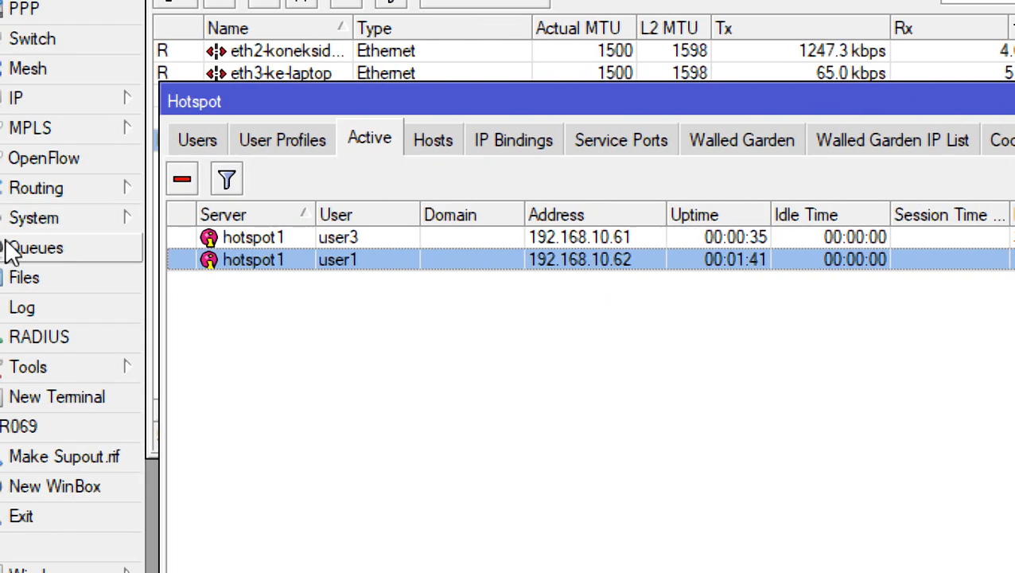
left_click(485, 234)
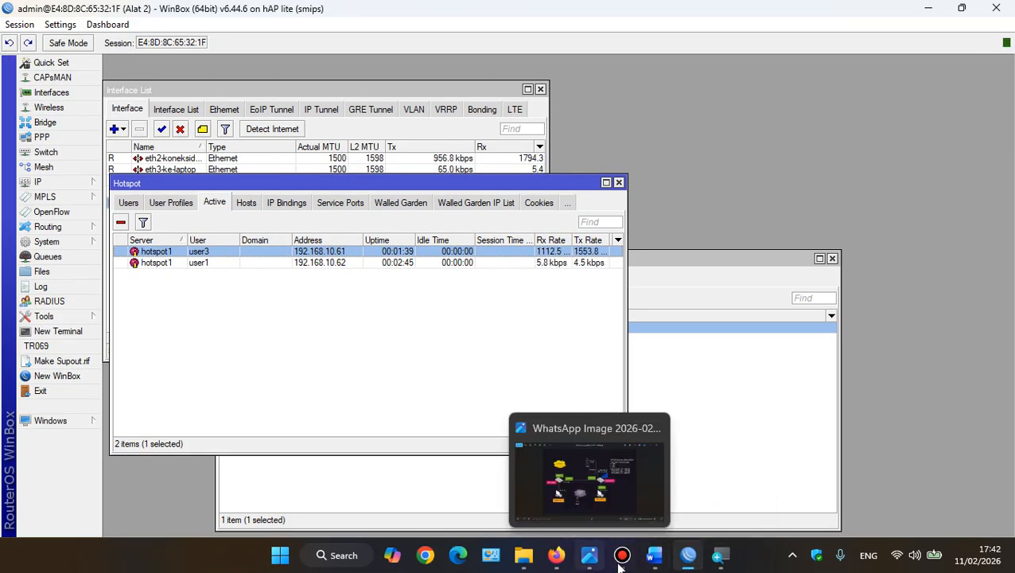
left_click(686, 557)
left_click(685, 557)
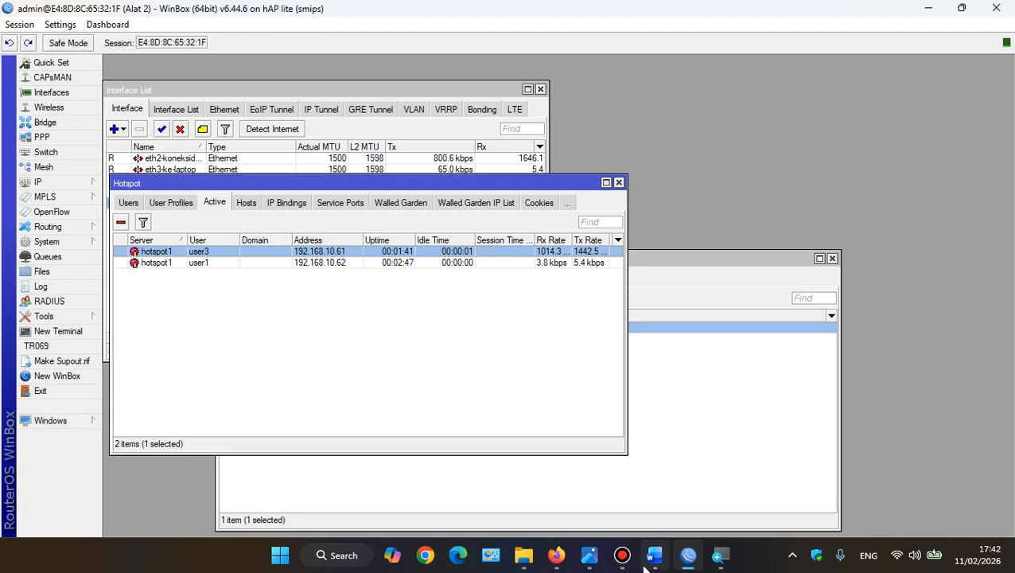
left_click(625, 561)
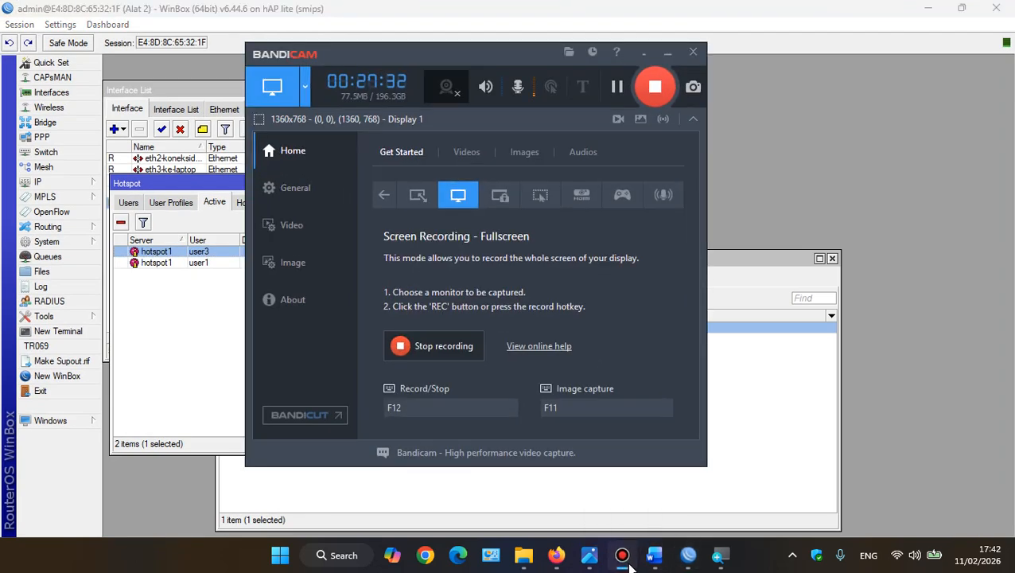
left_click(628, 564)
left_click(628, 564)
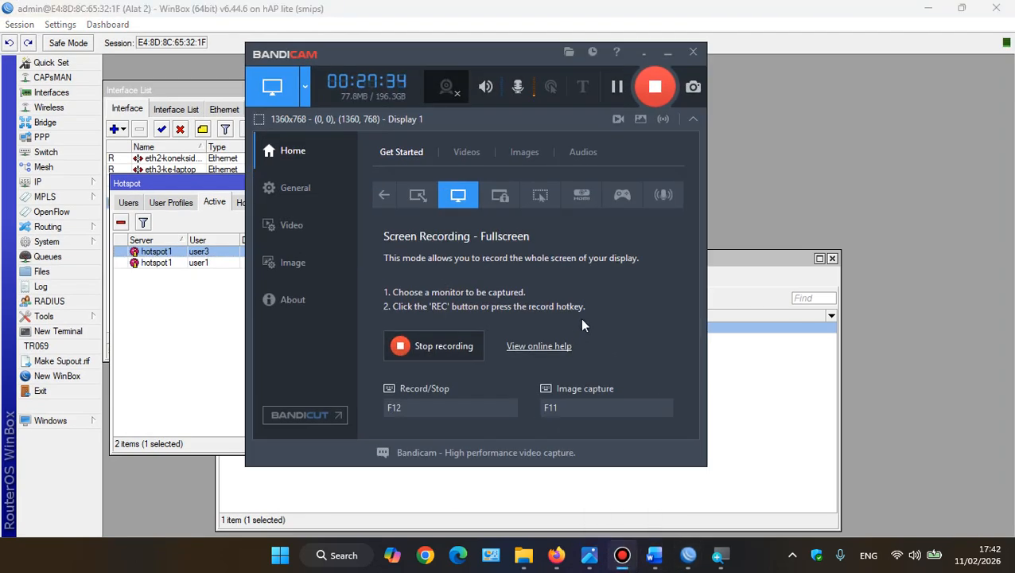